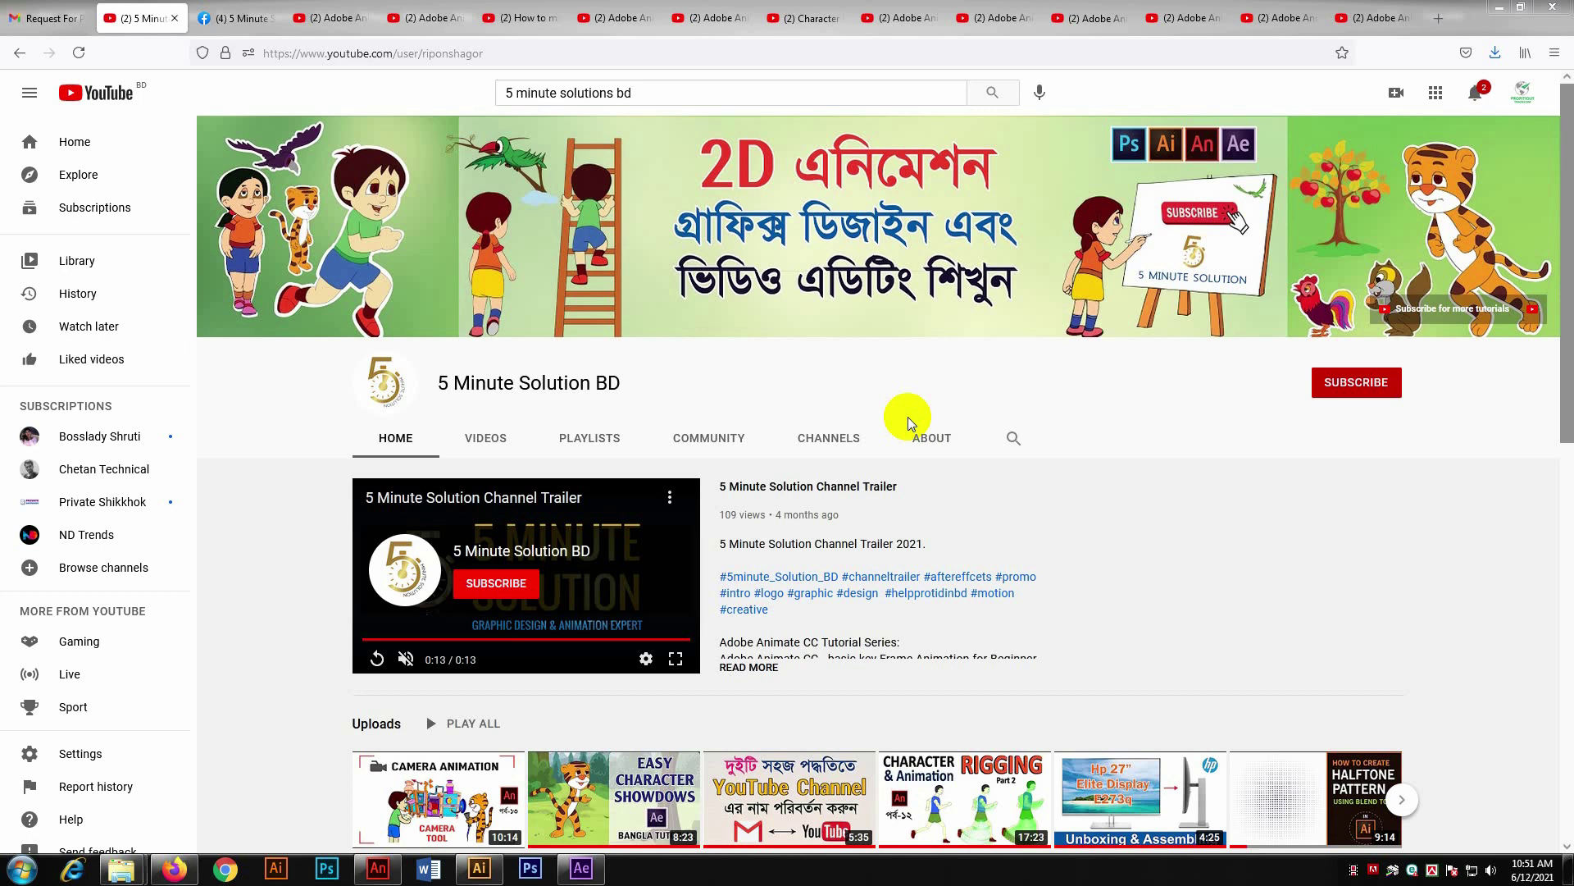
# - Minimize the Firefox YouTube window to reveal the Hijab Girl Animate file
pyautogui.click(1499, 8)
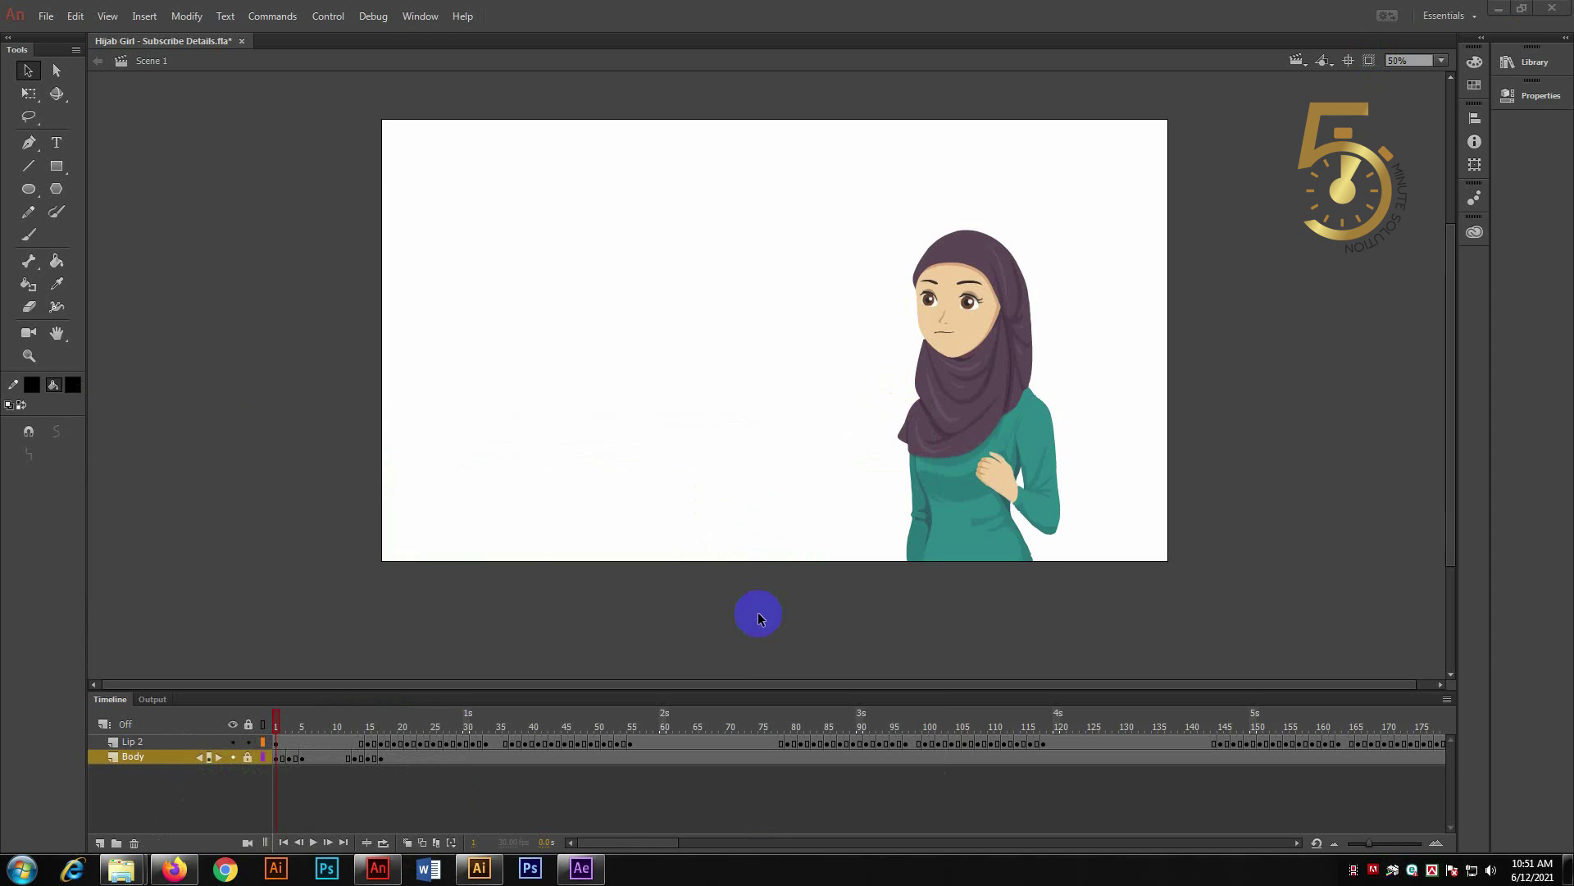
# - Select the Lip 2 layer, preview its mouth frames, and hide the Body layer
pyautogui.click(775, 295)
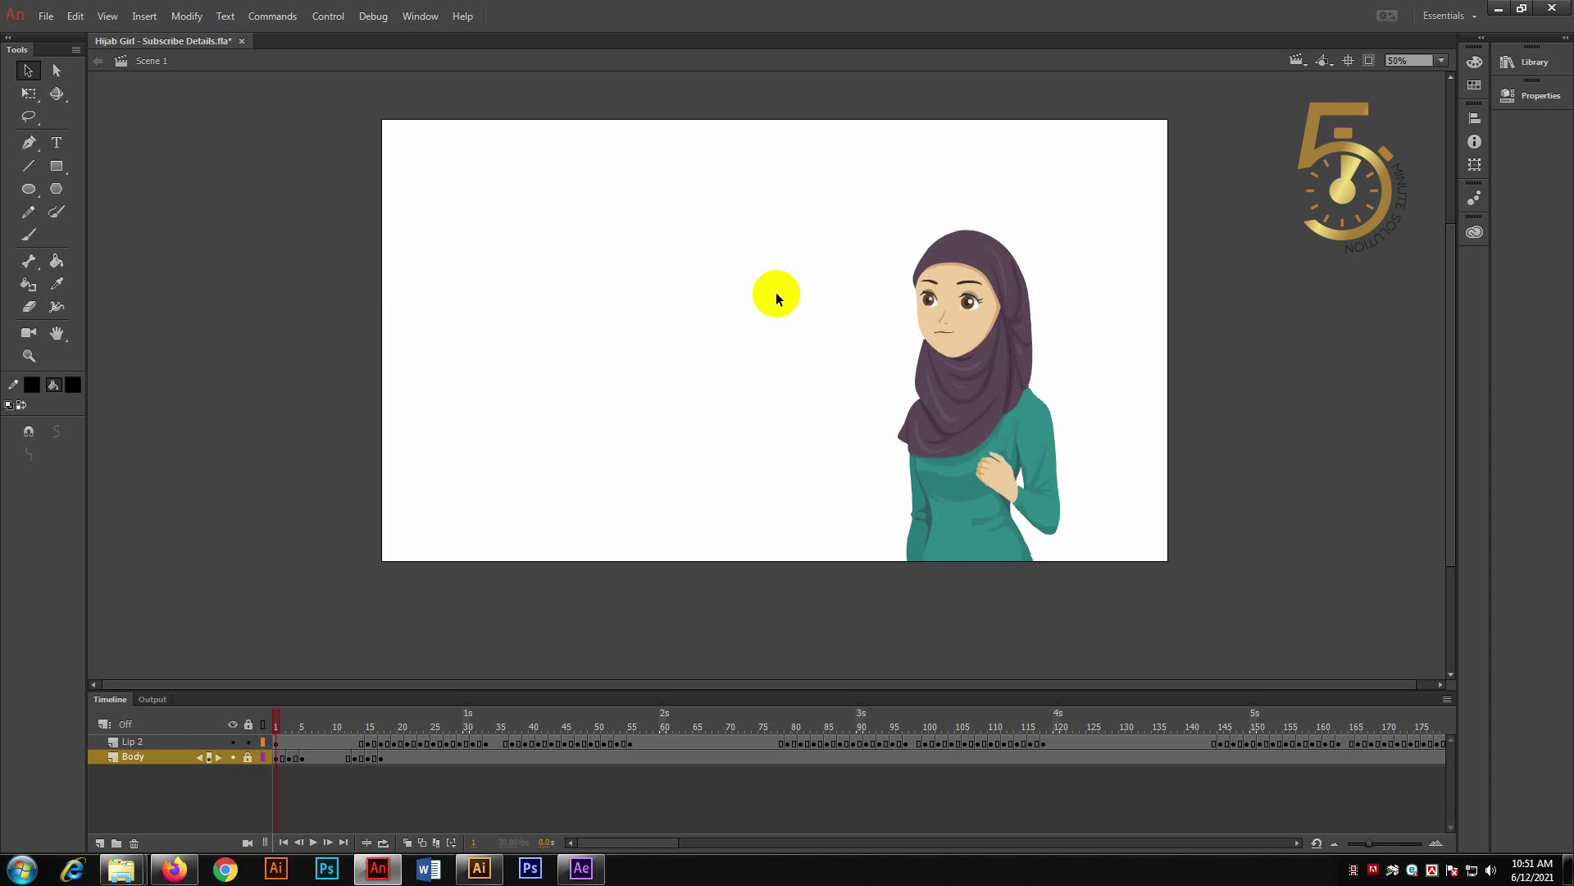
pyautogui.click(858, 352)
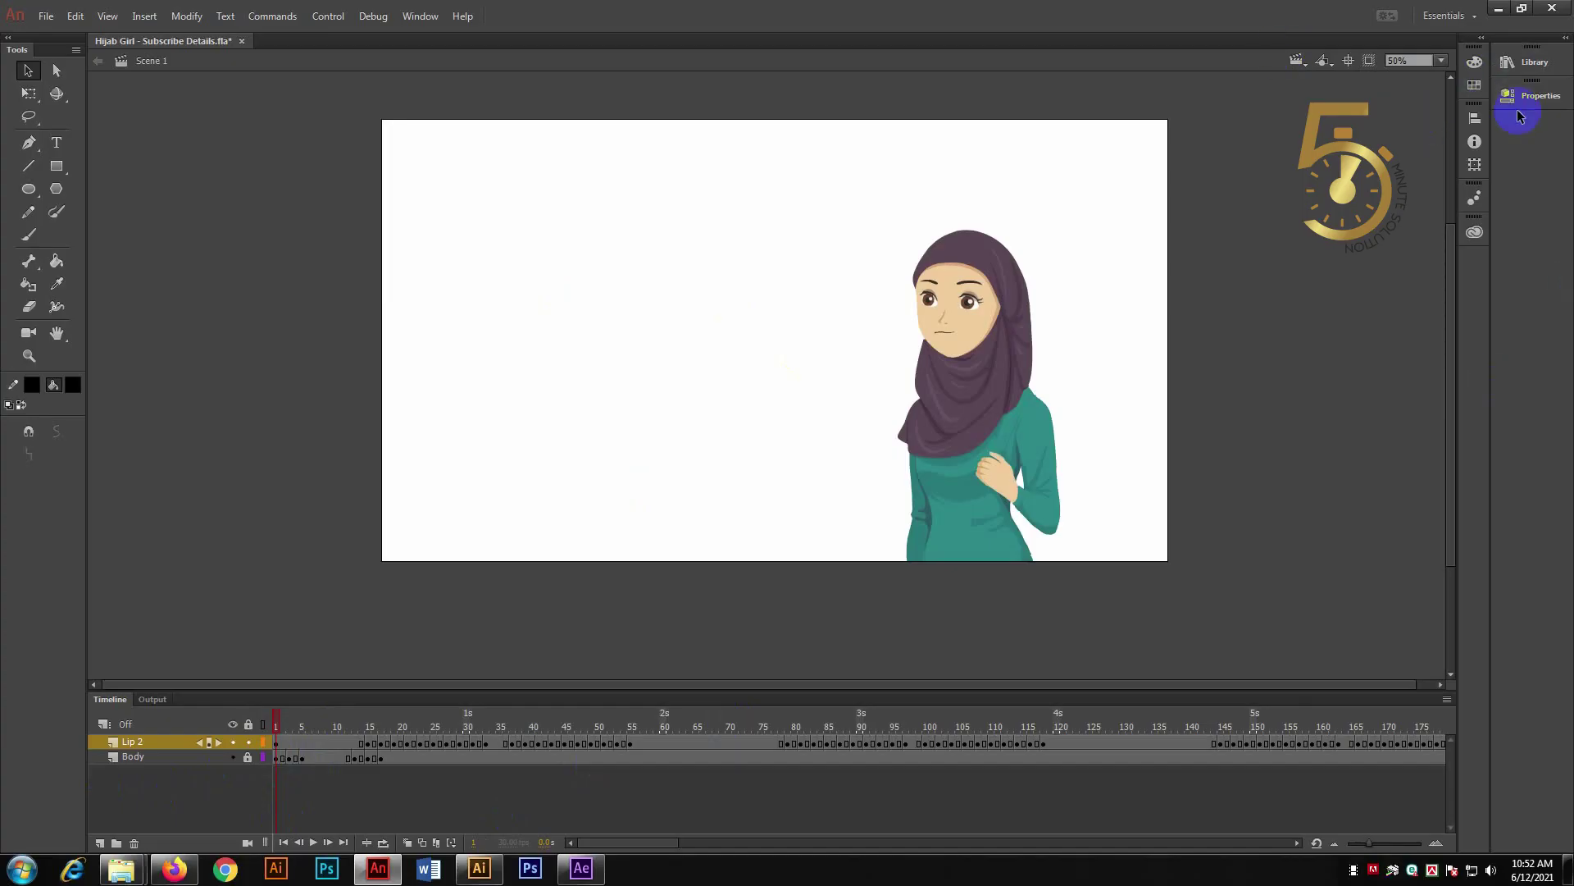
pyautogui.moveTo(303, 721); pyautogui.dragTo(414, 732)
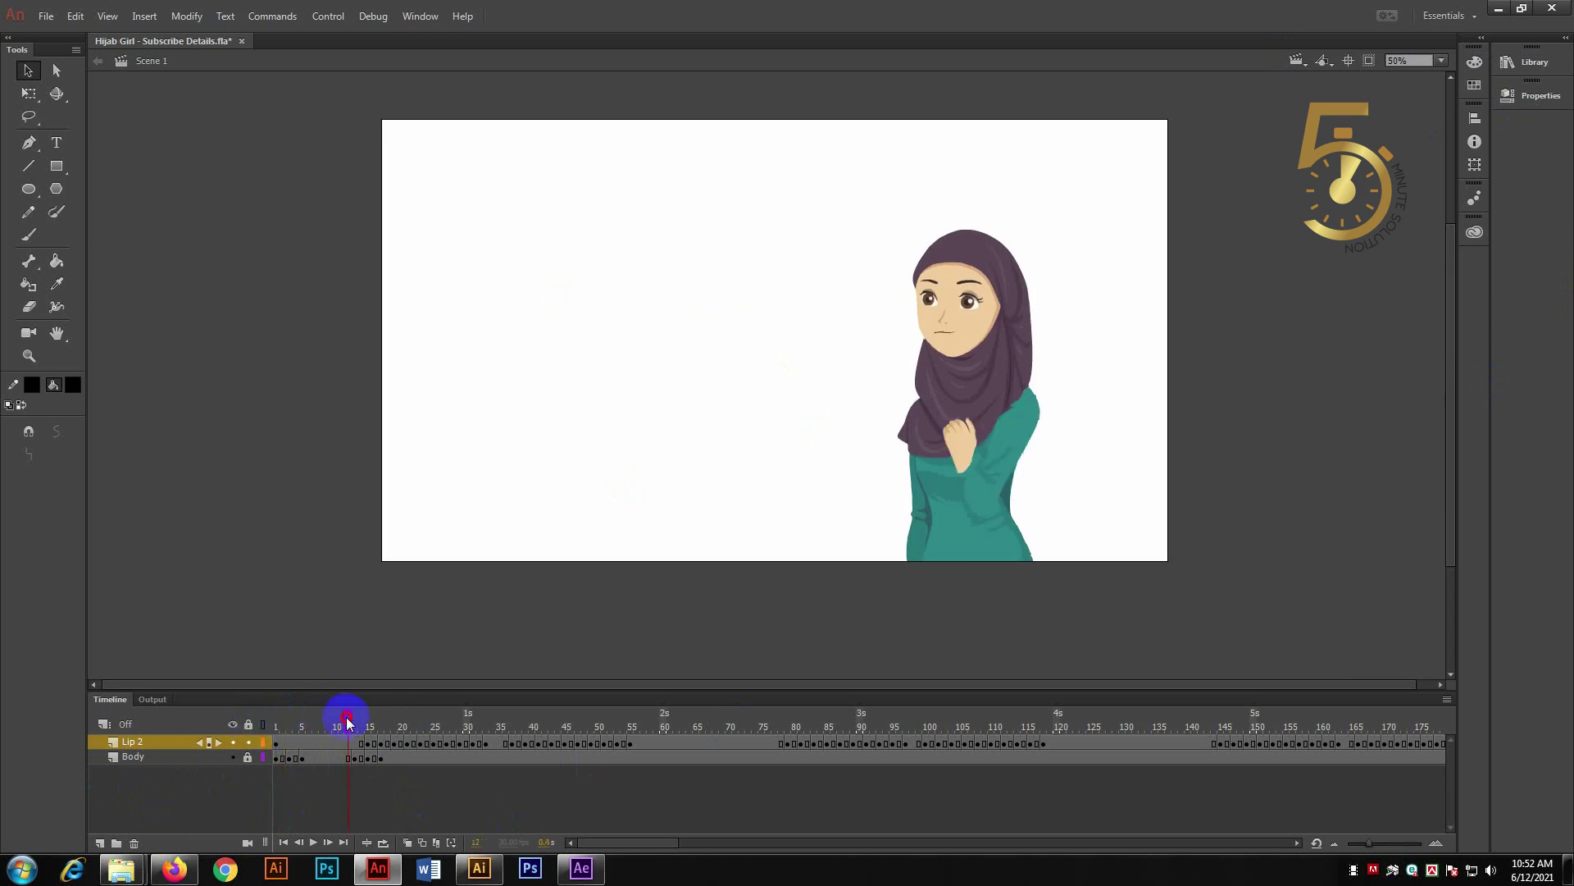
pyautogui.click(315, 722)
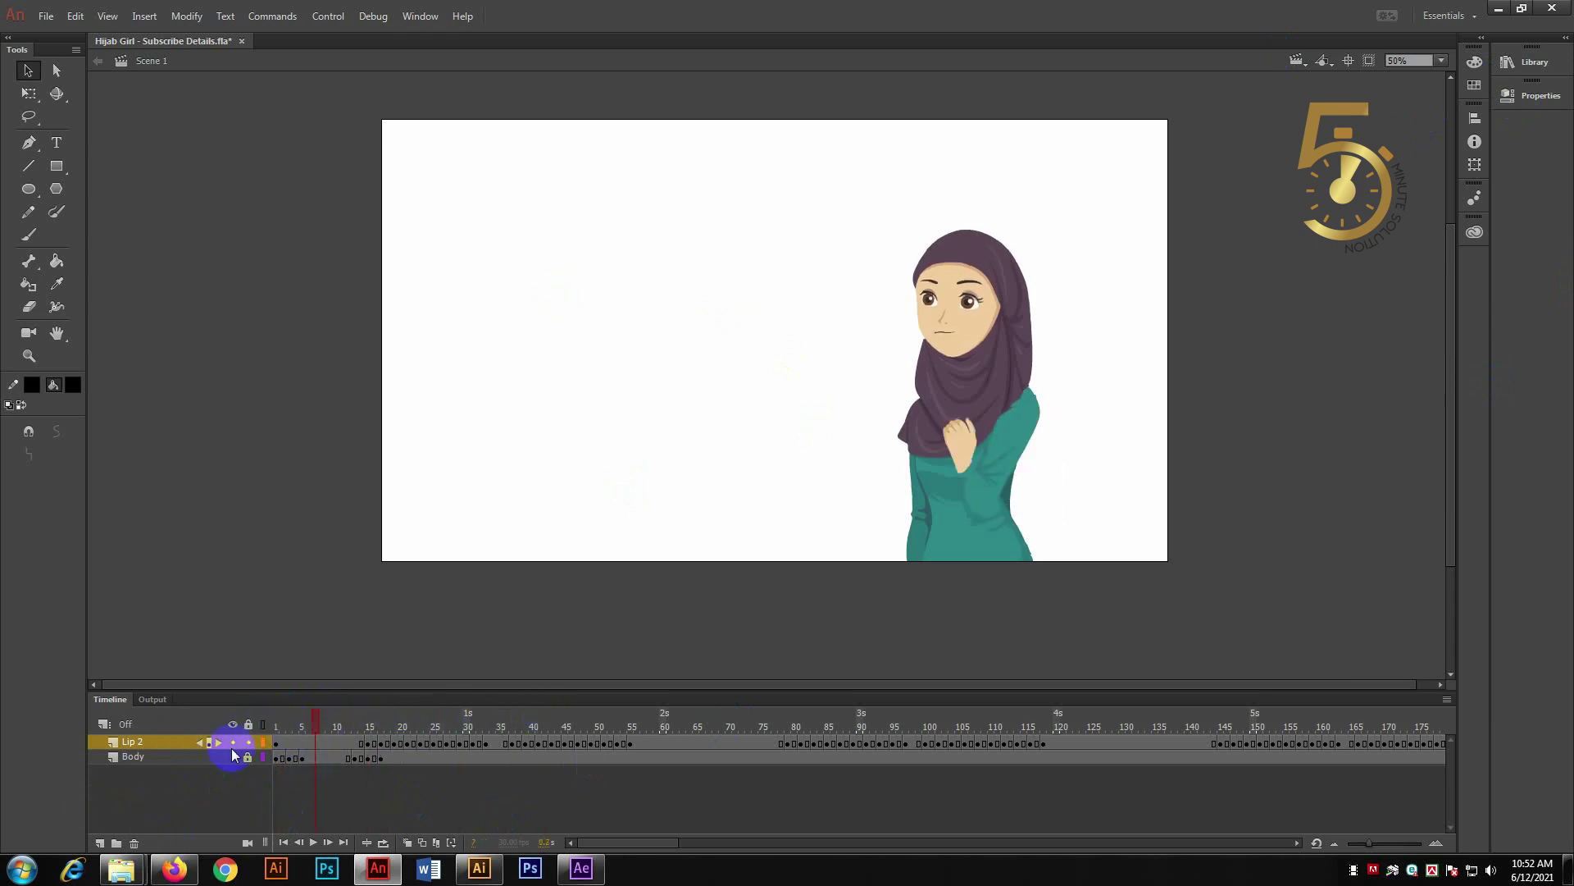
pyautogui.click(132, 759)
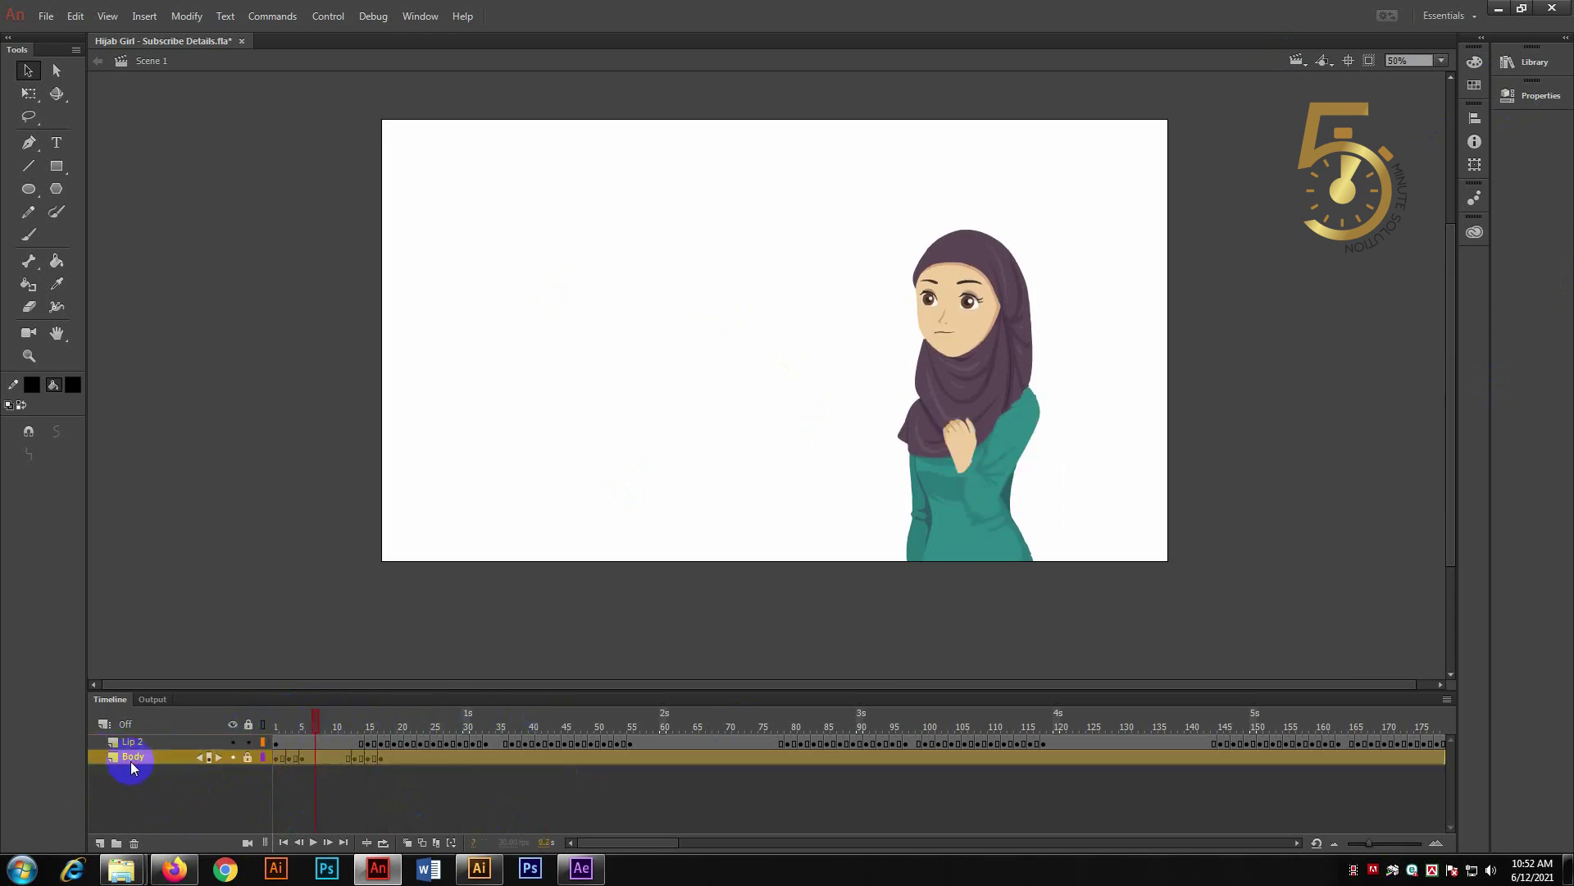
pyautogui.click(234, 756)
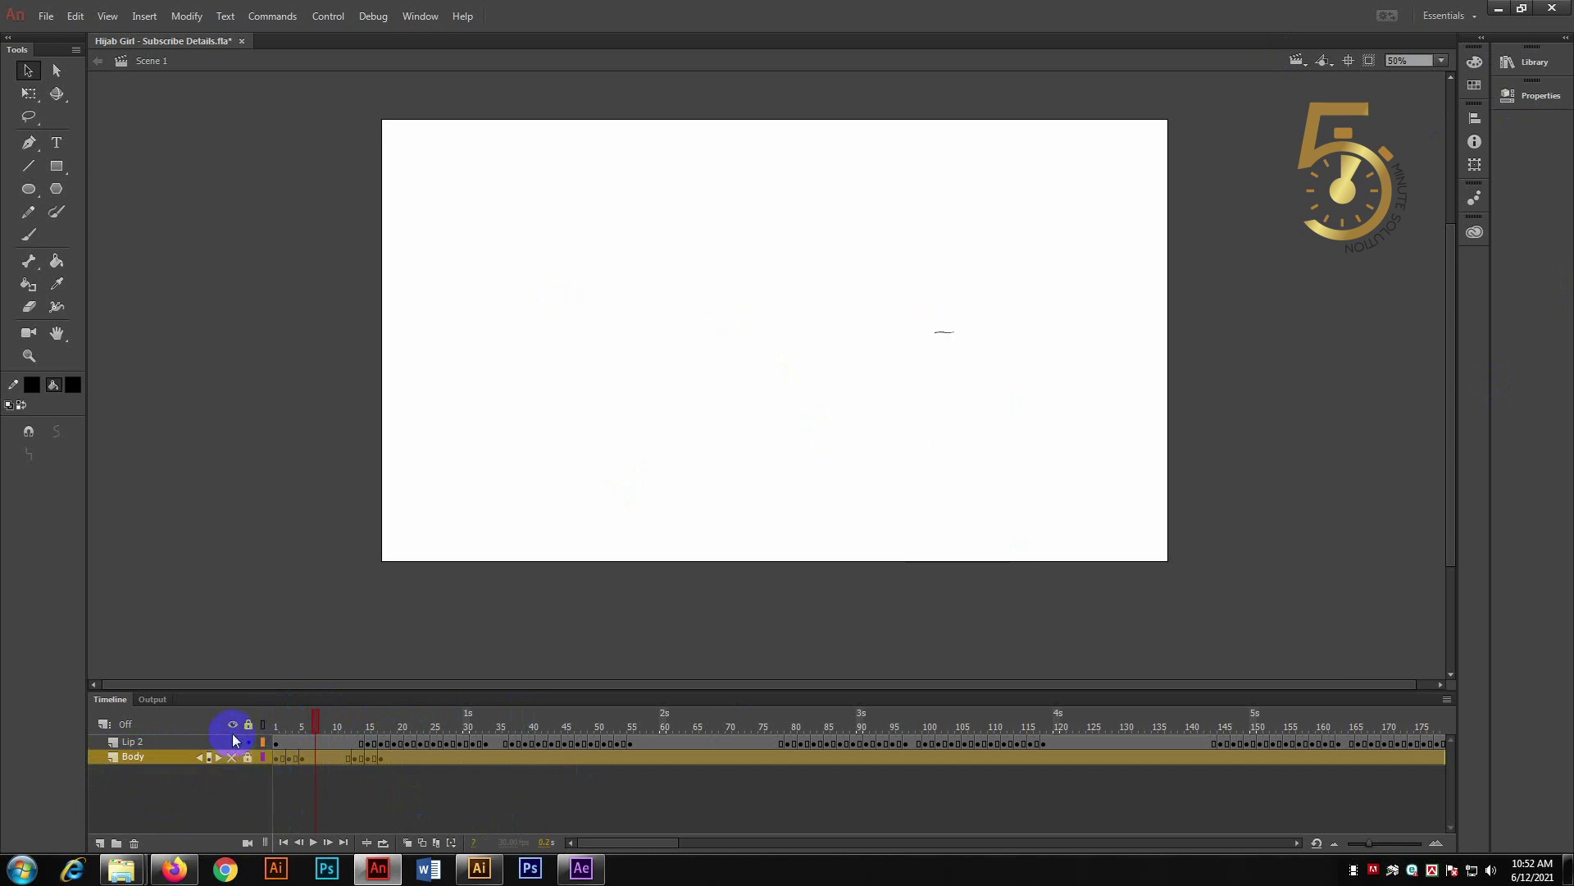
pyautogui.click(794, 756)
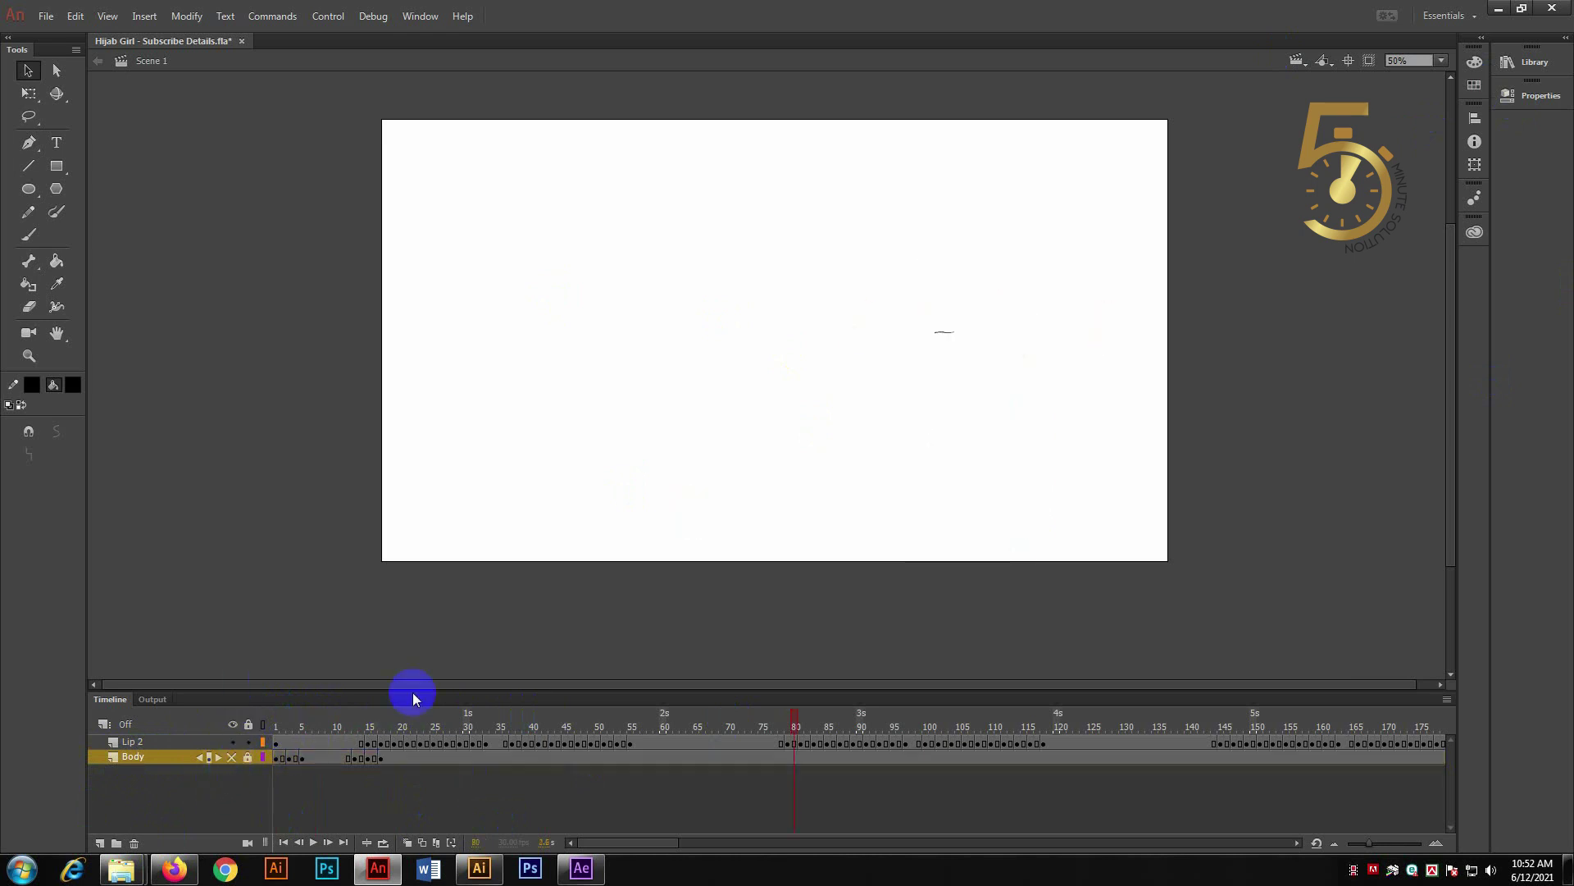
# - Show the Body layer again, hide Lip 2, and preview each layer's animation
pyautogui.moveTo(455, 722)
pyautogui.mouseDown()
pyautogui.moveTo(623, 742)
pyautogui.moveTo(147, 746)
pyautogui.moveTo(1238, 738)
pyautogui.moveTo(248, 744)
pyautogui.mouseUp()
pyautogui.click(231, 757)
pyautogui.click(231, 742)
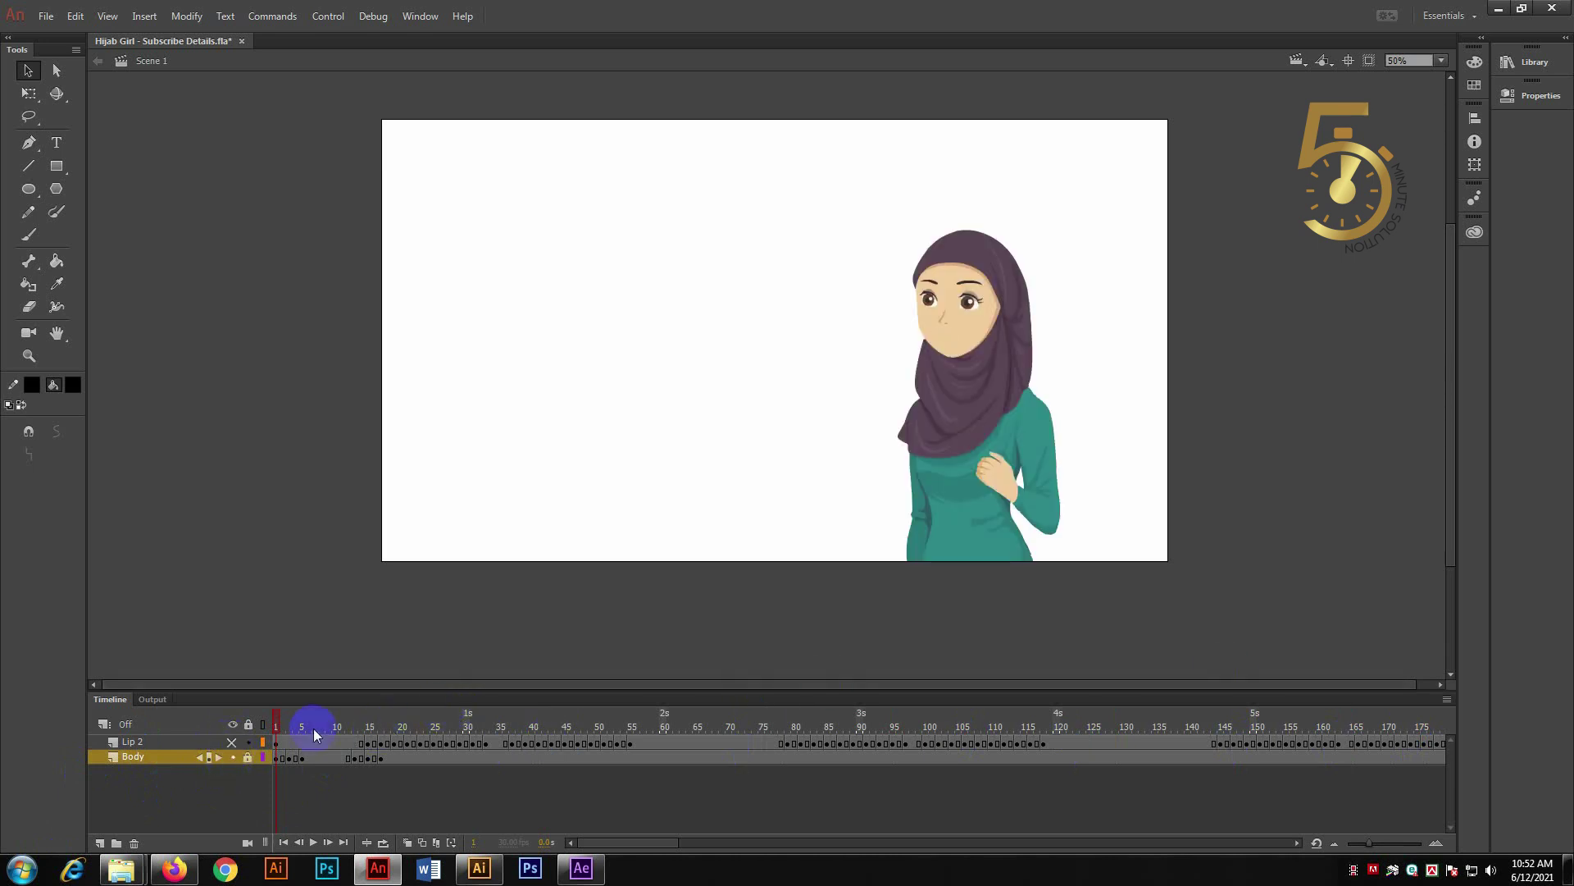
pyautogui.moveTo(313, 728)
pyautogui.mouseDown()
pyautogui.moveTo(1001, 728)
pyautogui.moveTo(291, 726)
pyautogui.moveTo(914, 738)
pyautogui.moveTo(239, 744)
pyautogui.moveTo(1381, 743)
pyautogui.moveTo(355, 743)
pyautogui.moveTo(1424, 763)
pyautogui.moveTo(610, 743)
pyautogui.mouseUp()
pyautogui.click(154, 744)
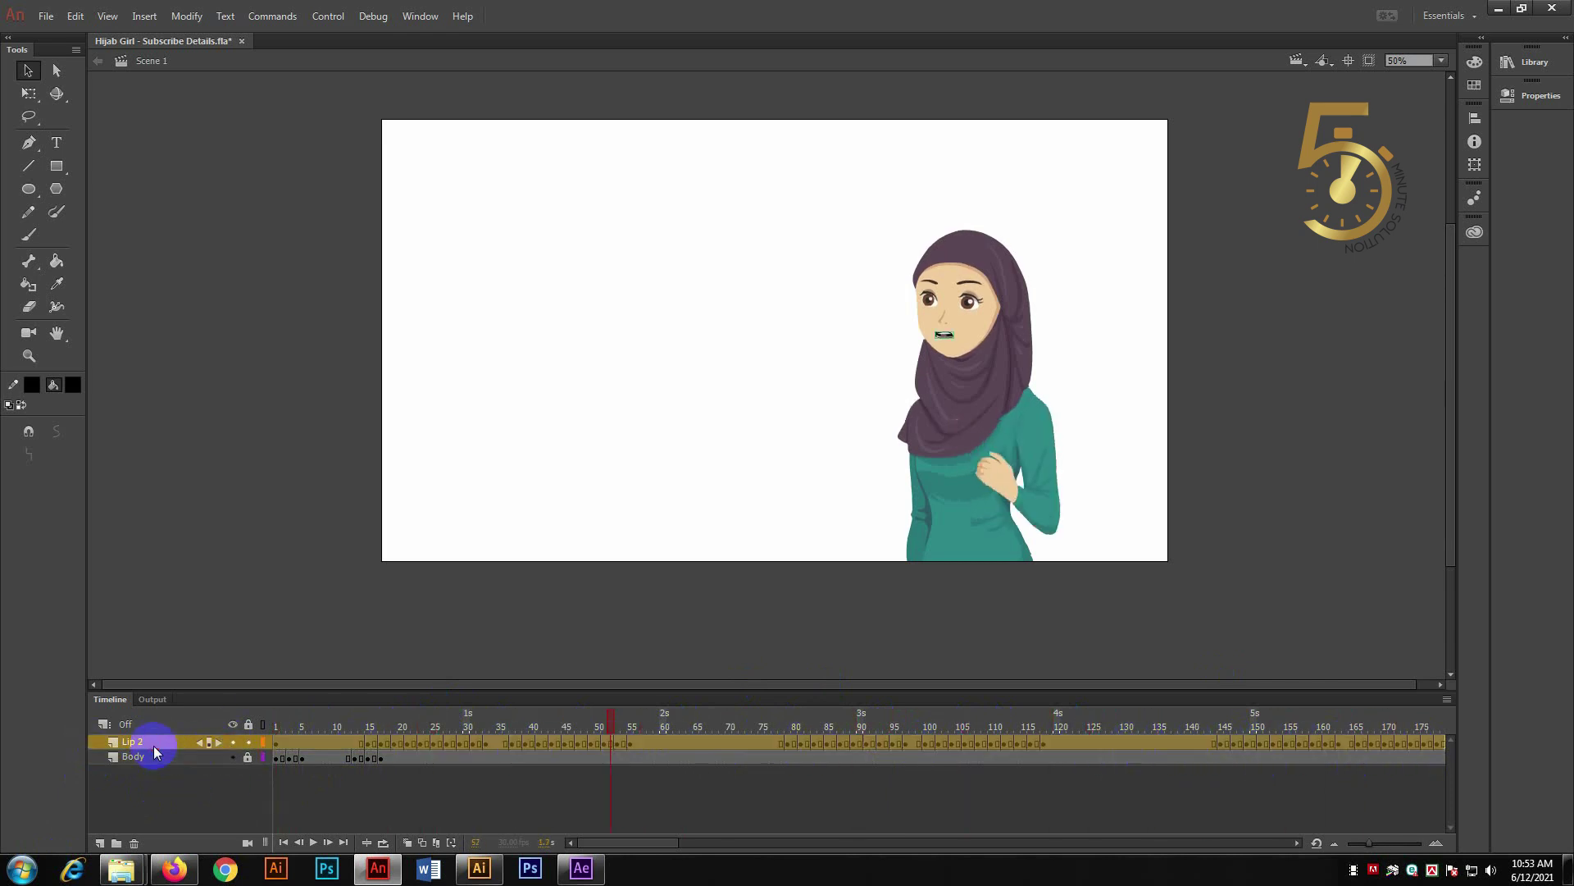
pyautogui.moveTo(278, 725); pyautogui.dragTo(527, 729)
pyautogui.click(322, 756)
pyautogui.moveTo(322, 756)
pyautogui.mouseDown()
pyautogui.moveTo(636, 721)
pyautogui.moveTo(286, 786)
pyautogui.moveTo(306, 771)
pyautogui.moveTo(289, 764)
pyautogui.moveTo(308, 762)
pyautogui.moveTo(250, 771)
pyautogui.moveTo(344, 714)
pyautogui.moveTo(279, 738)
pyautogui.moveTo(341, 721)
pyautogui.moveTo(260, 711)
pyautogui.mouseUp()
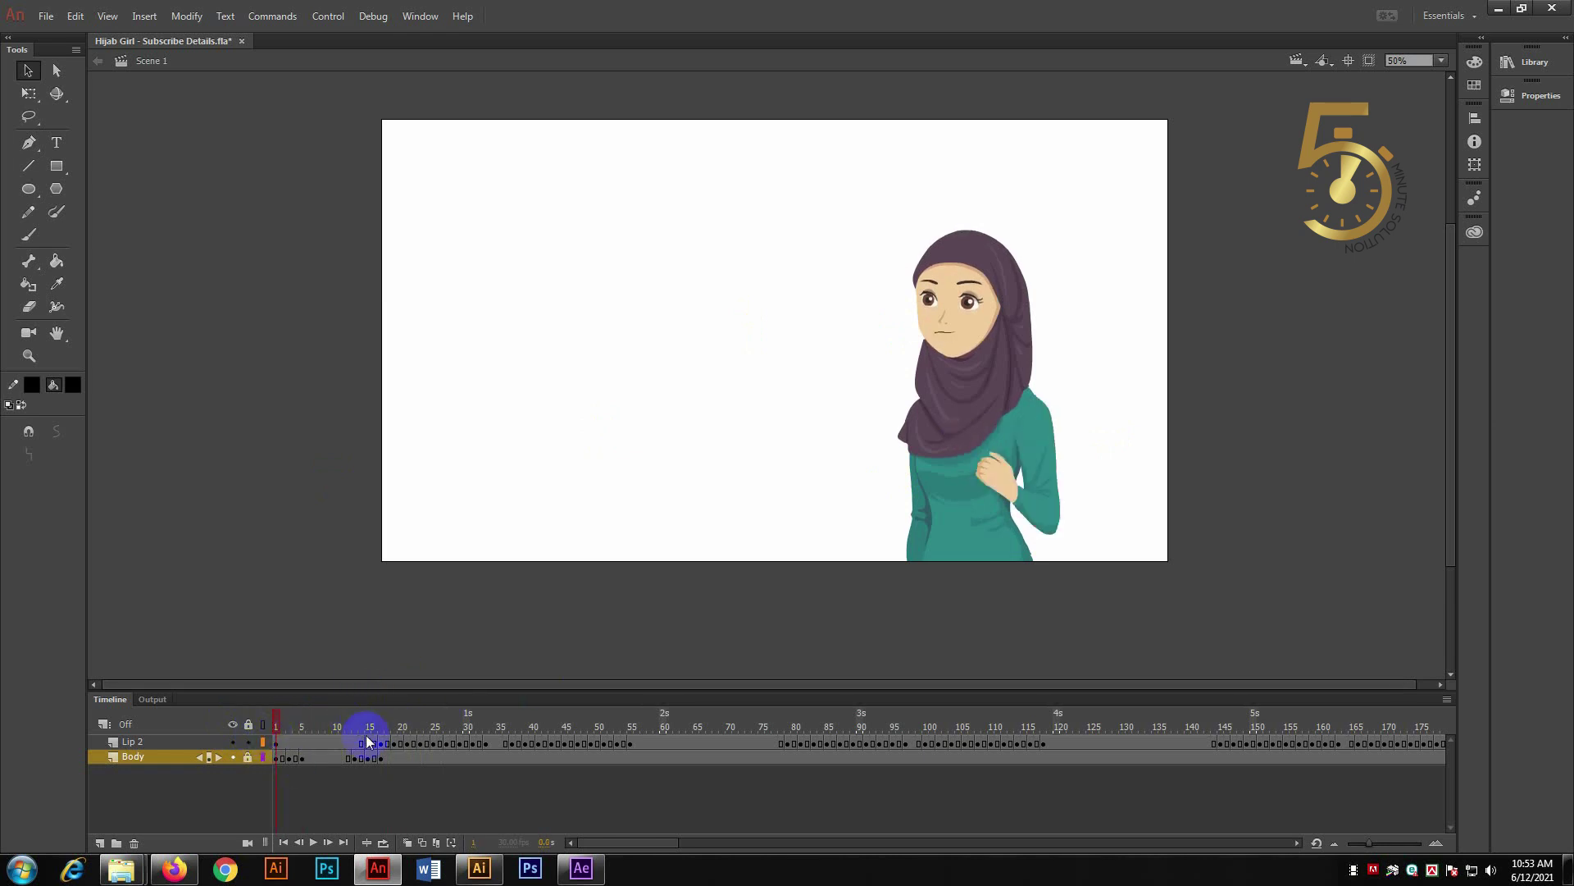
# - Unlock the Body layer and select every frame after frame 75 on both layers
pyautogui.click(647, 744)
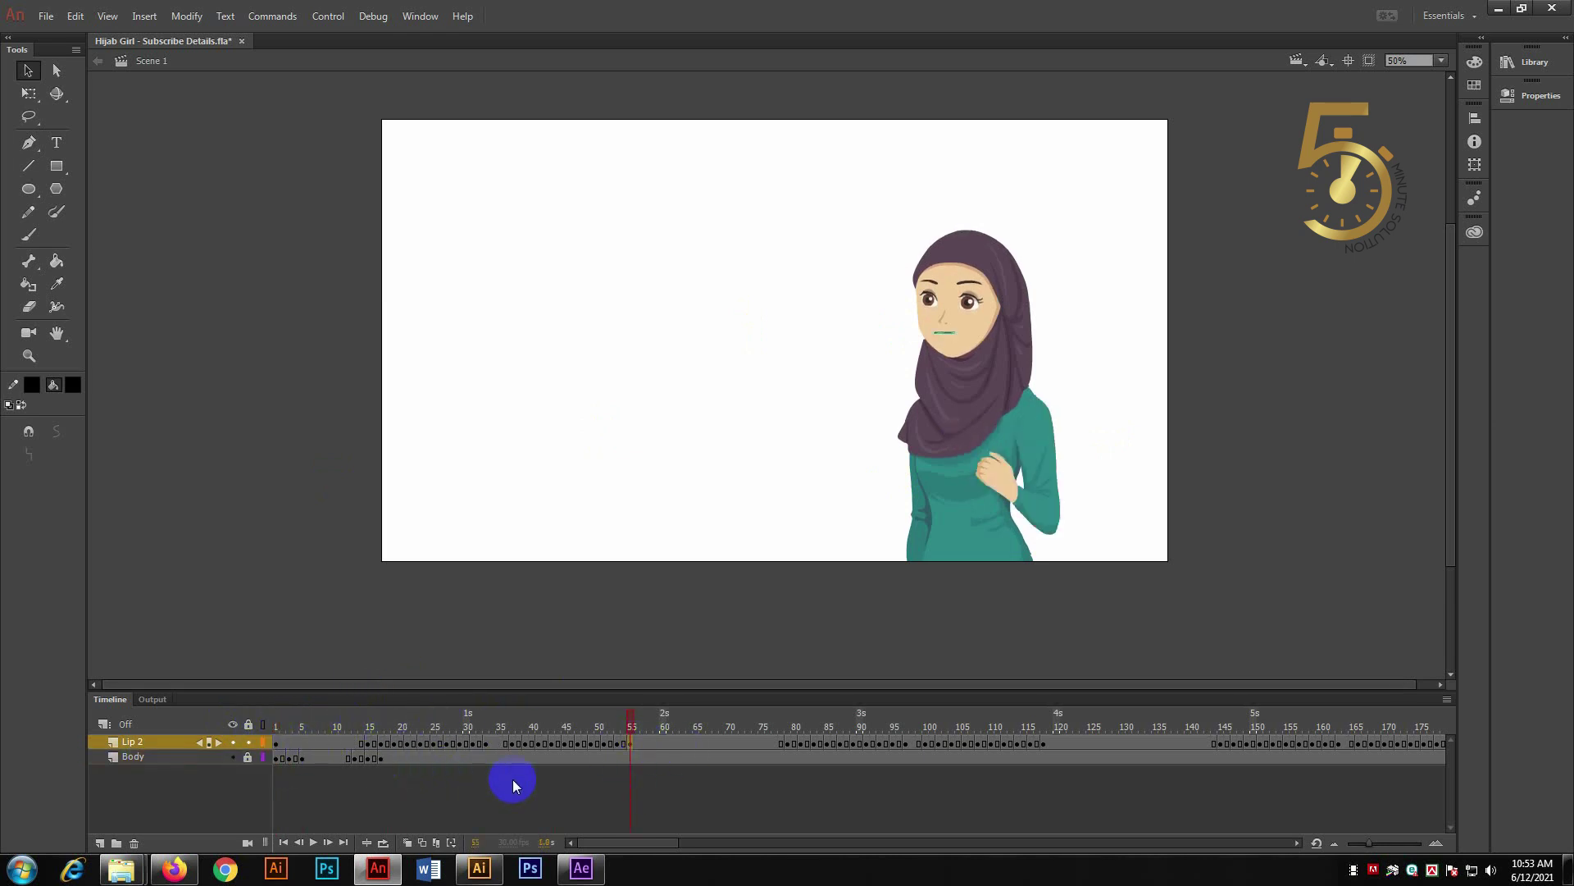
pyautogui.click(657, 758)
pyautogui.click(359, 761)
pyautogui.click(677, 743)
pyautogui.click(763, 744)
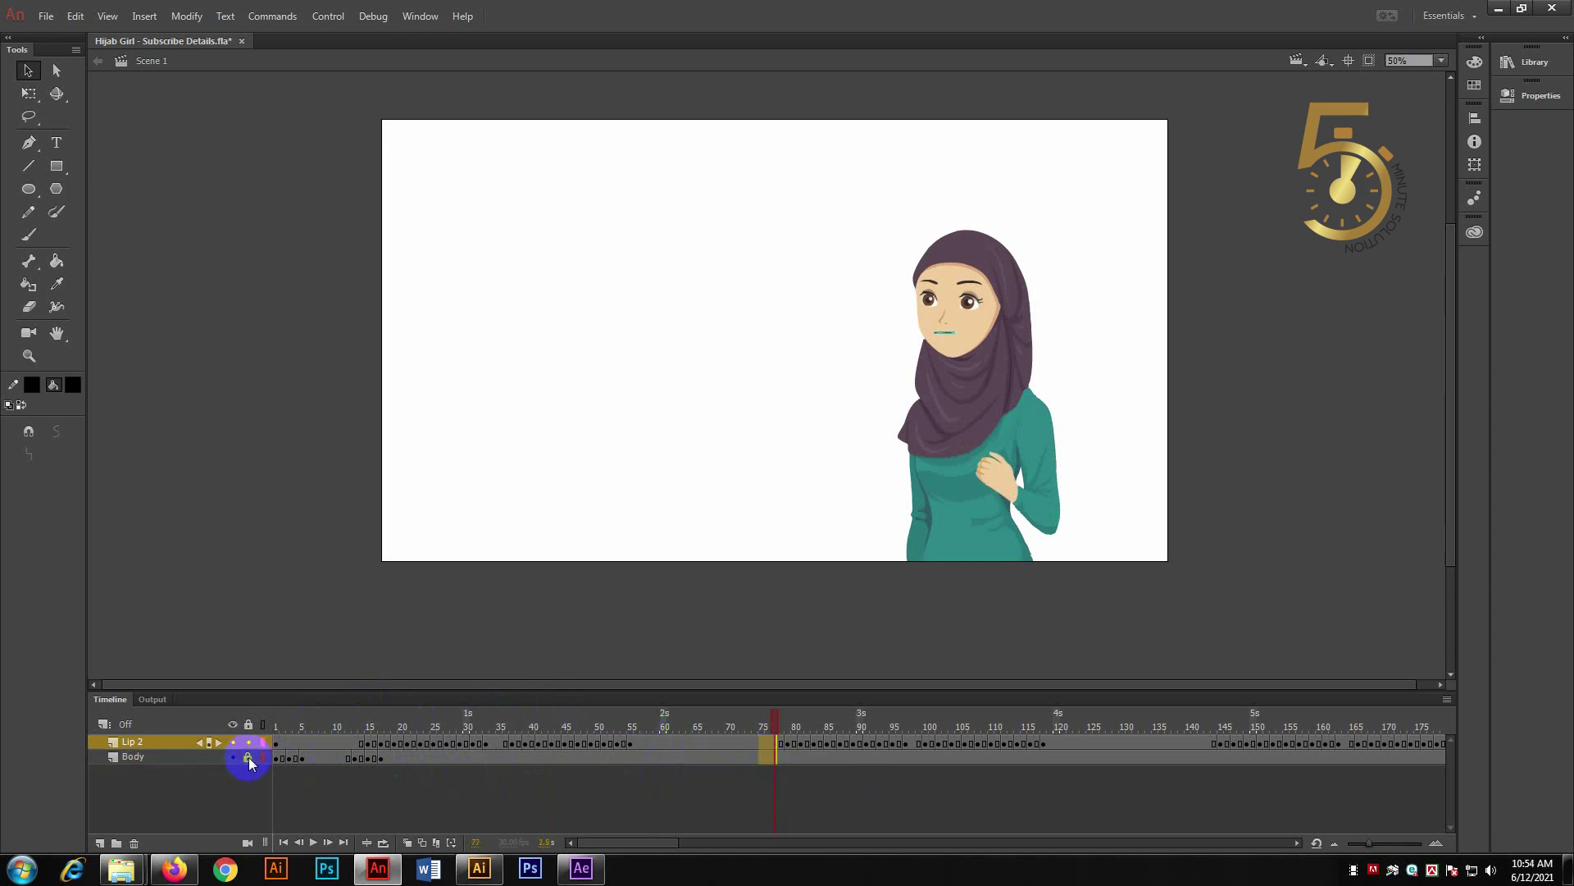
pyautogui.click(249, 757)
pyautogui.click(769, 745)
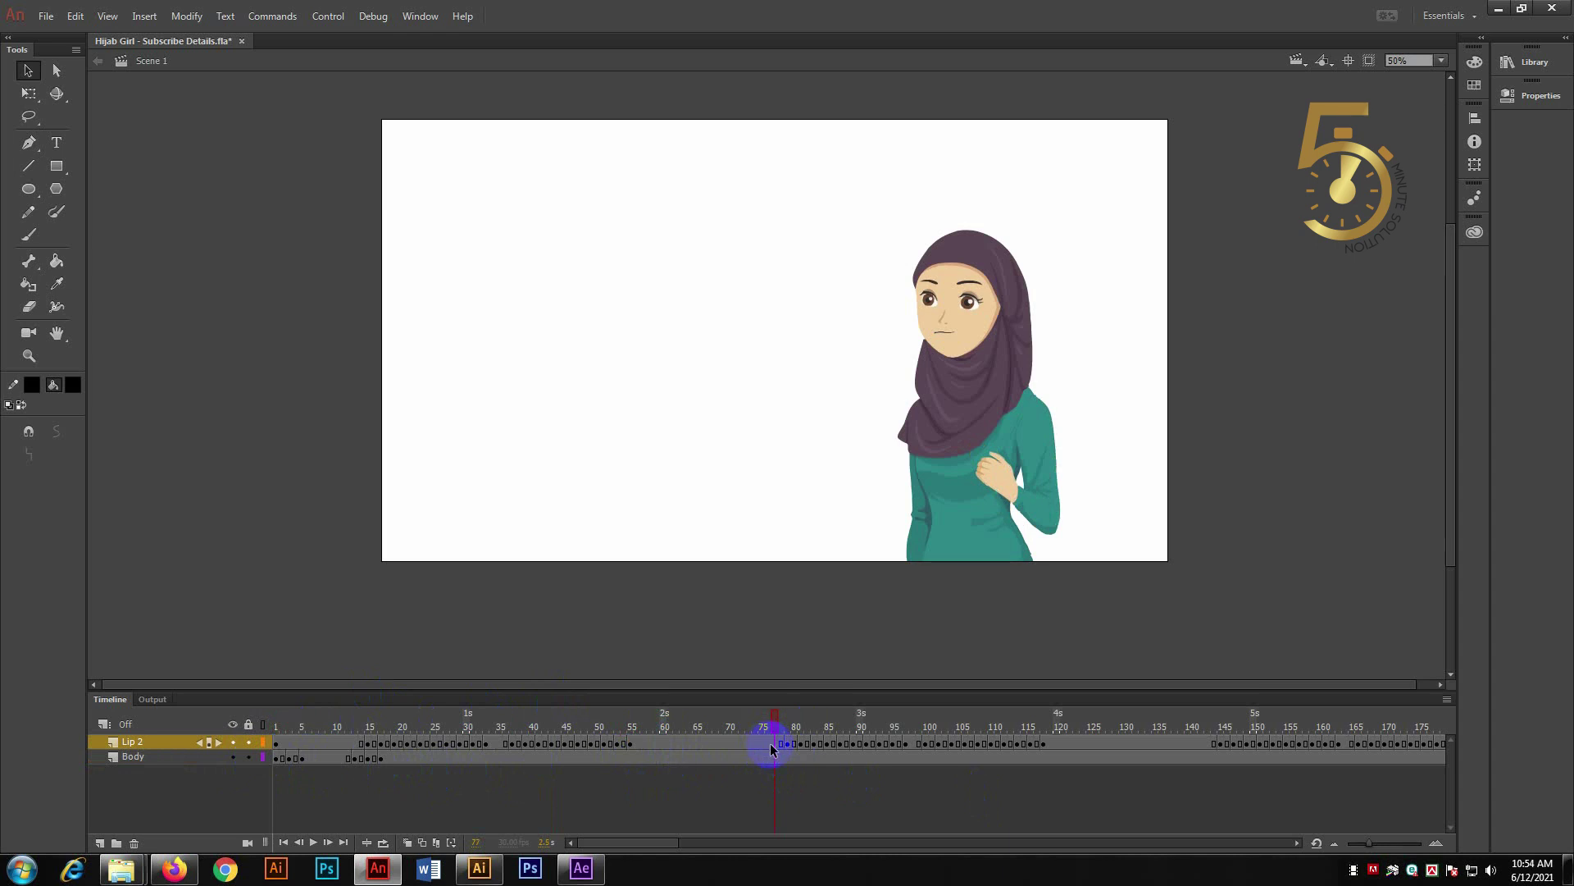
pyautogui.click(764, 759)
pyautogui.moveTo(764, 759); pyautogui.dragTo(1536, 781)
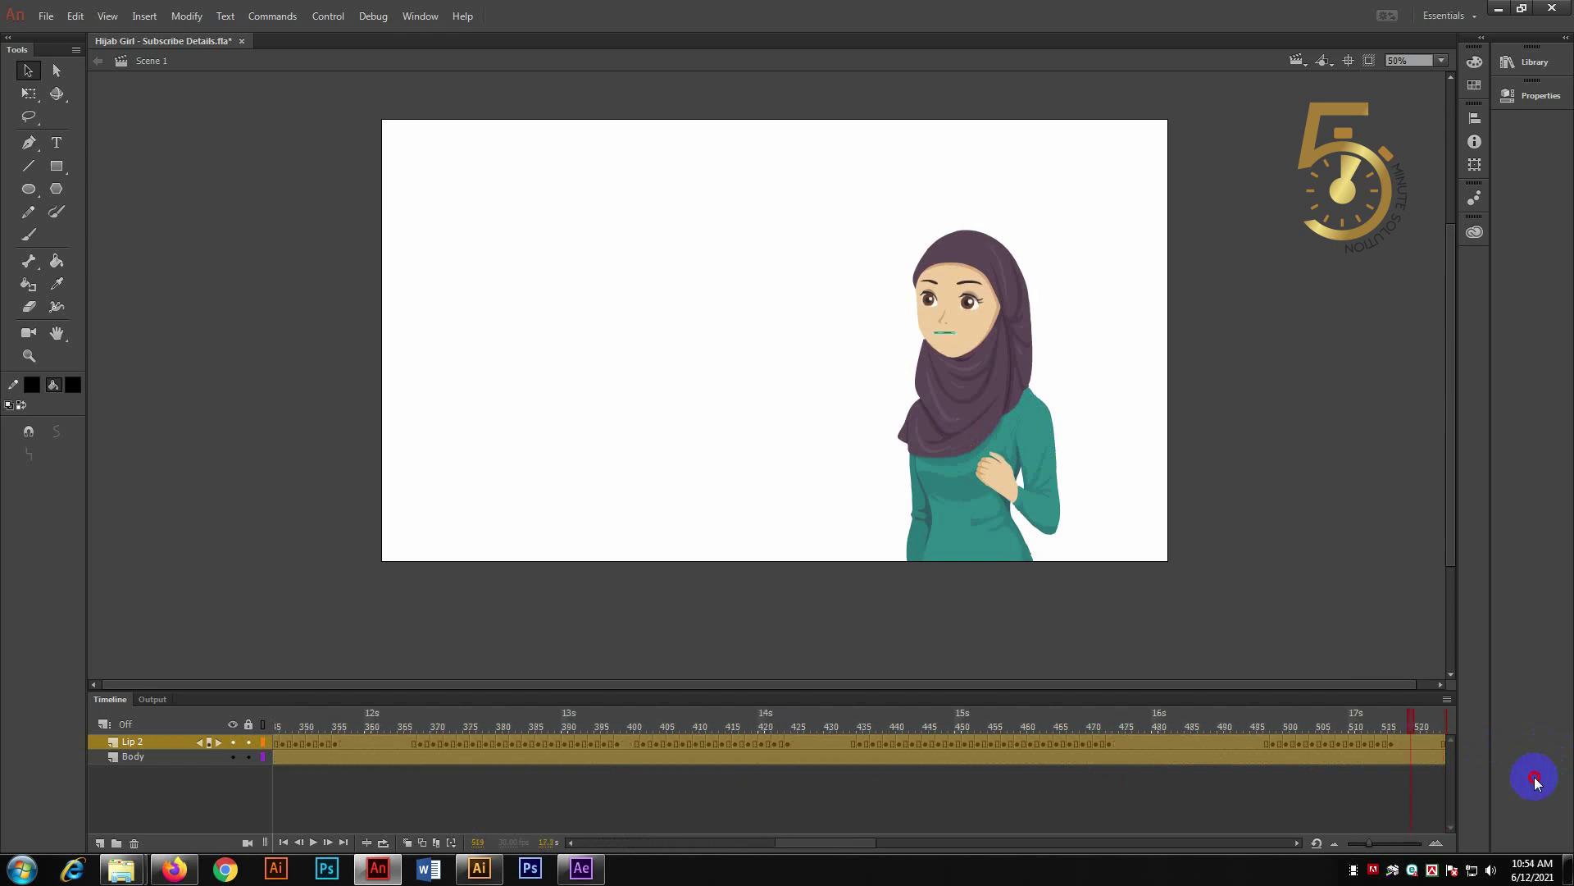
pyautogui.moveTo(1536, 781); pyautogui.dragTo(984, 750)
# - Remove the selected frames so Lip 2 and Body end at frame 75, and preview the result
pyautogui.rightClick(977, 745)
pyautogui.click(1063, 377)
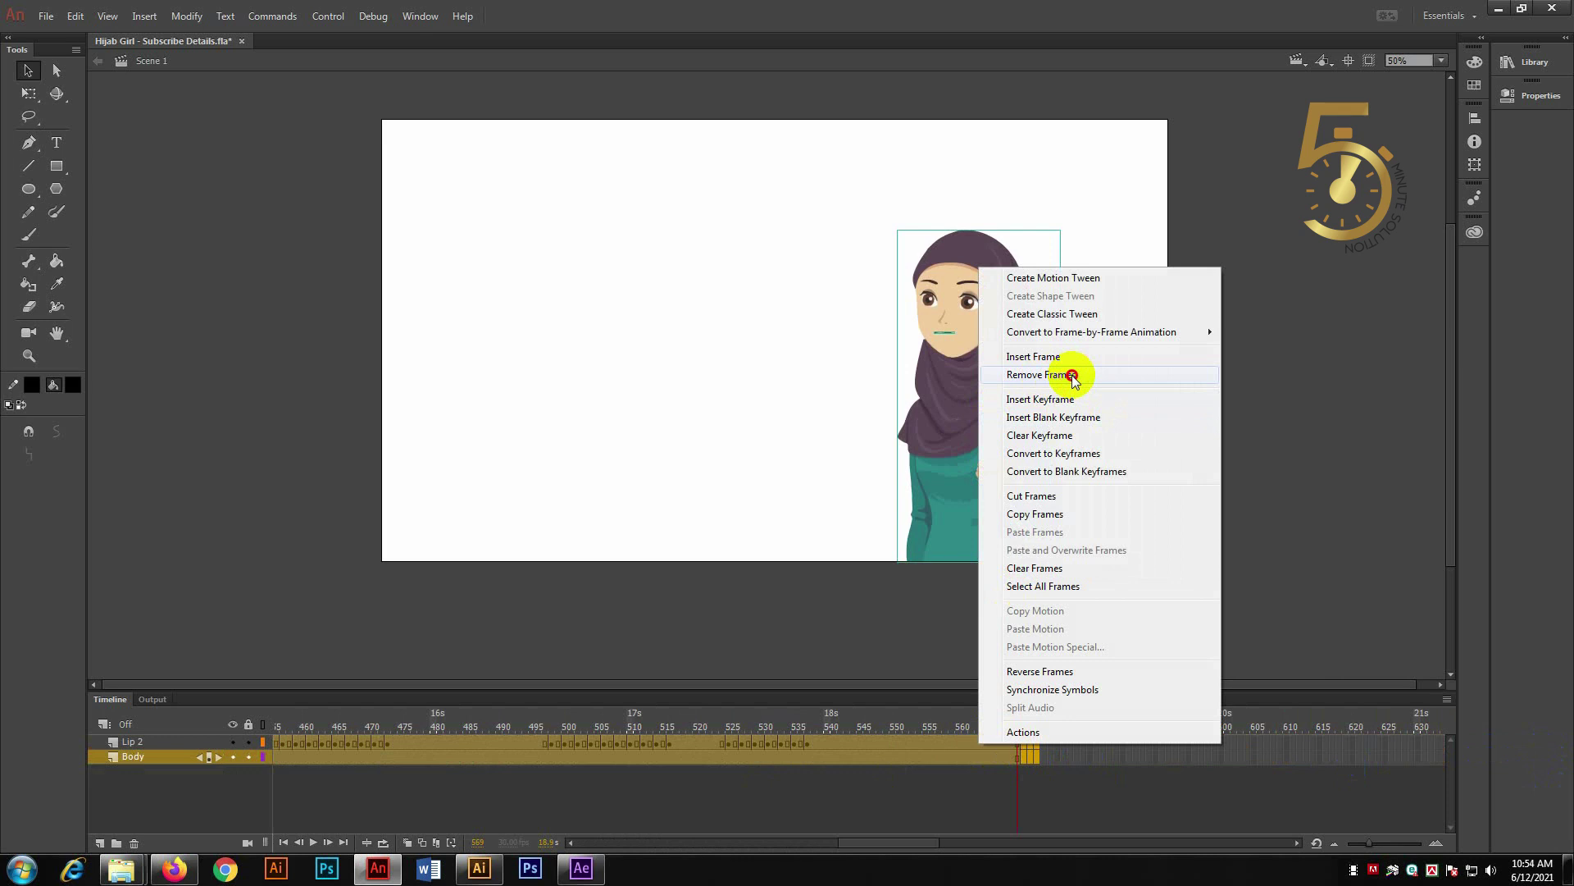
pyautogui.click(1074, 378)
pyautogui.moveTo(770, 735); pyautogui.dragTo(161, 751)
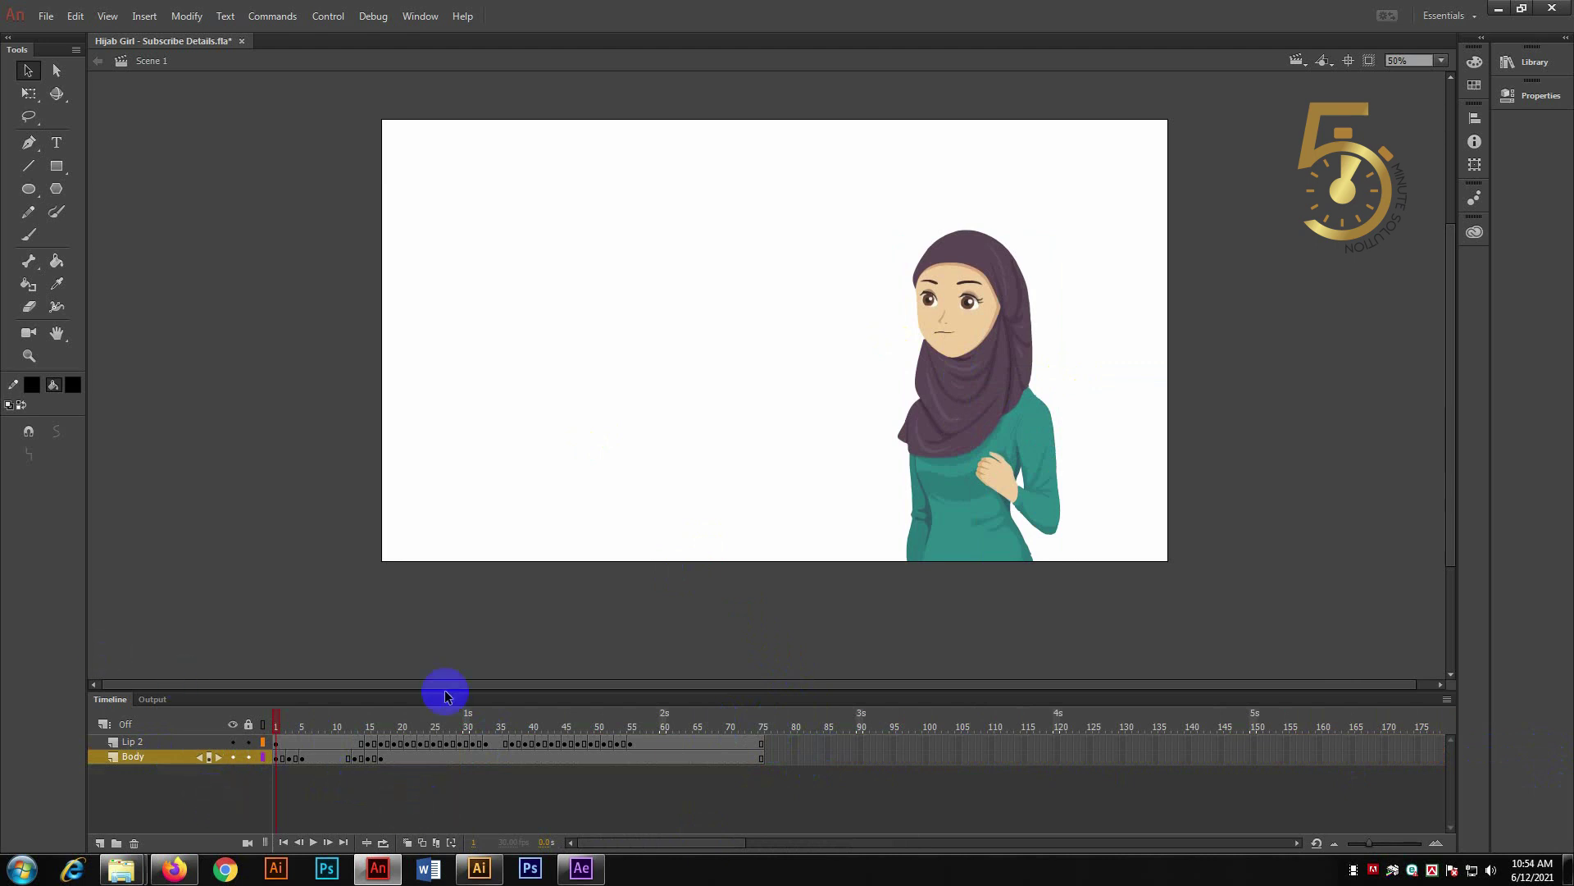
pyautogui.moveTo(276, 727)
pyautogui.mouseDown()
pyautogui.moveTo(821, 755)
pyautogui.moveTo(203, 752)
pyautogui.mouseUp()
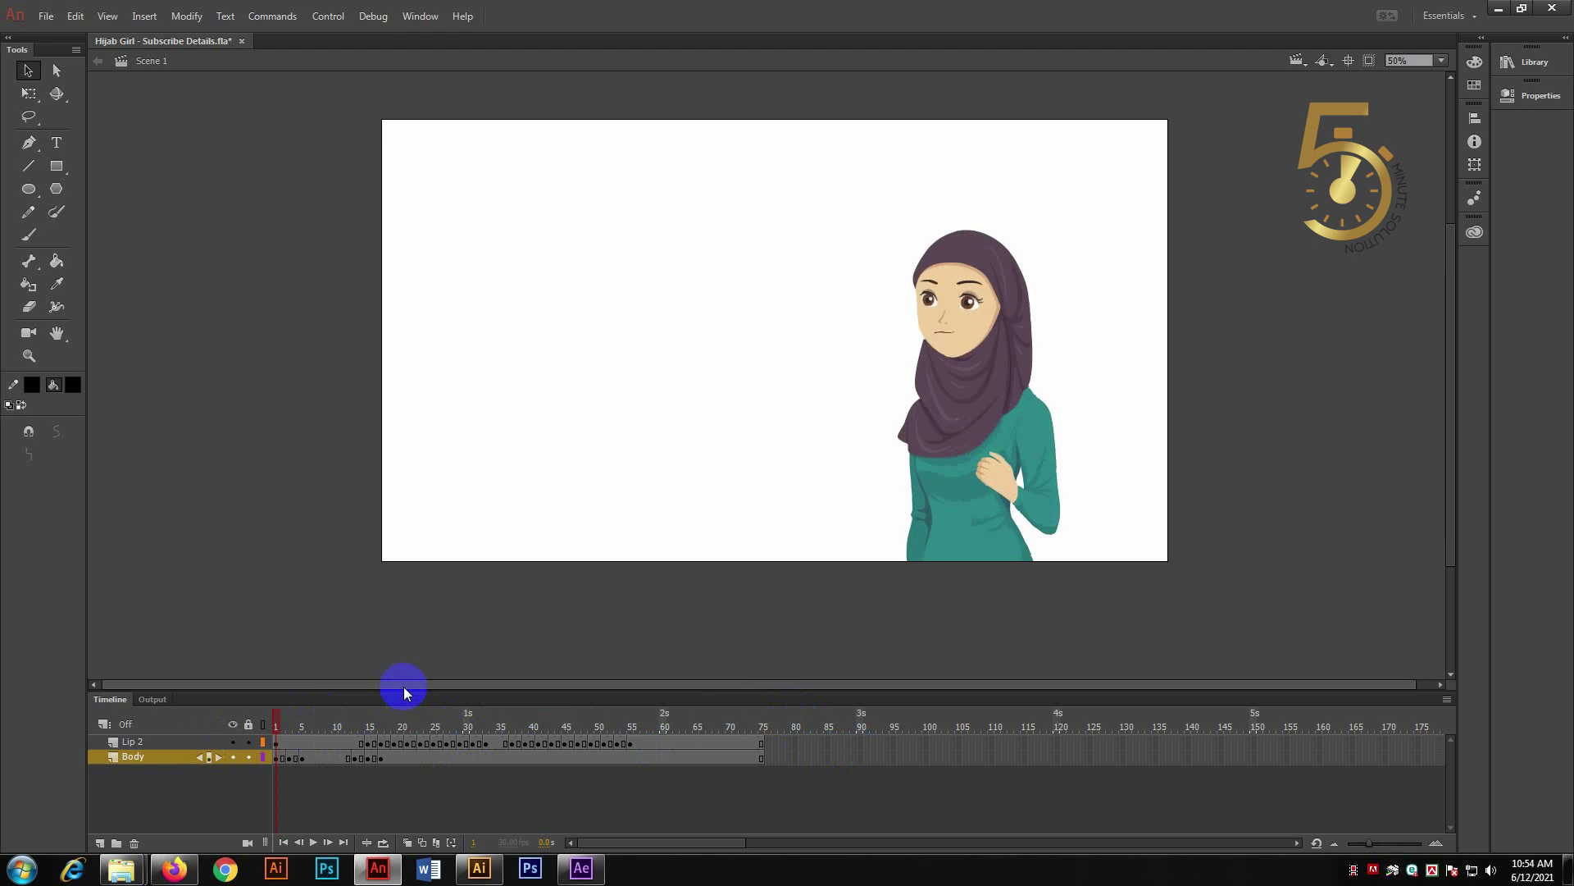
pyautogui.moveTo(282, 723)
pyautogui.mouseDown()
pyautogui.moveTo(520, 724)
pyautogui.moveTo(503, 738)
pyautogui.moveTo(264, 738)
pyautogui.moveTo(744, 733)
pyautogui.moveTo(168, 750)
pyautogui.mouseUp()
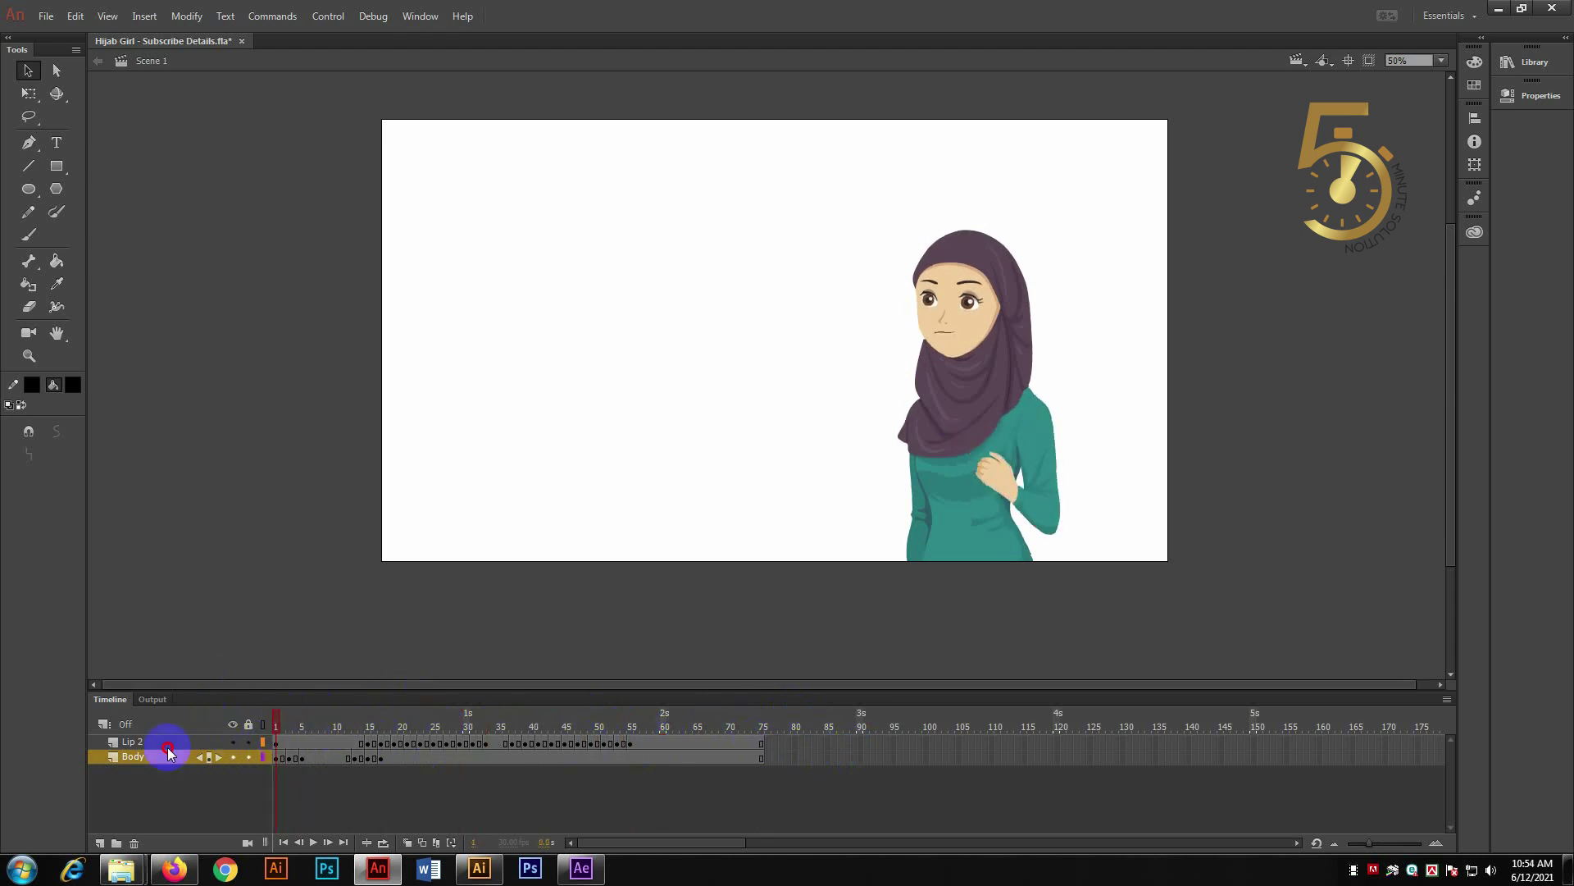
# - Add a layer named audio above the Lip 2 and Body layers
pyautogui.click(100, 842)
pyautogui.click(132, 757)
pyautogui.doubleClick(133, 759)
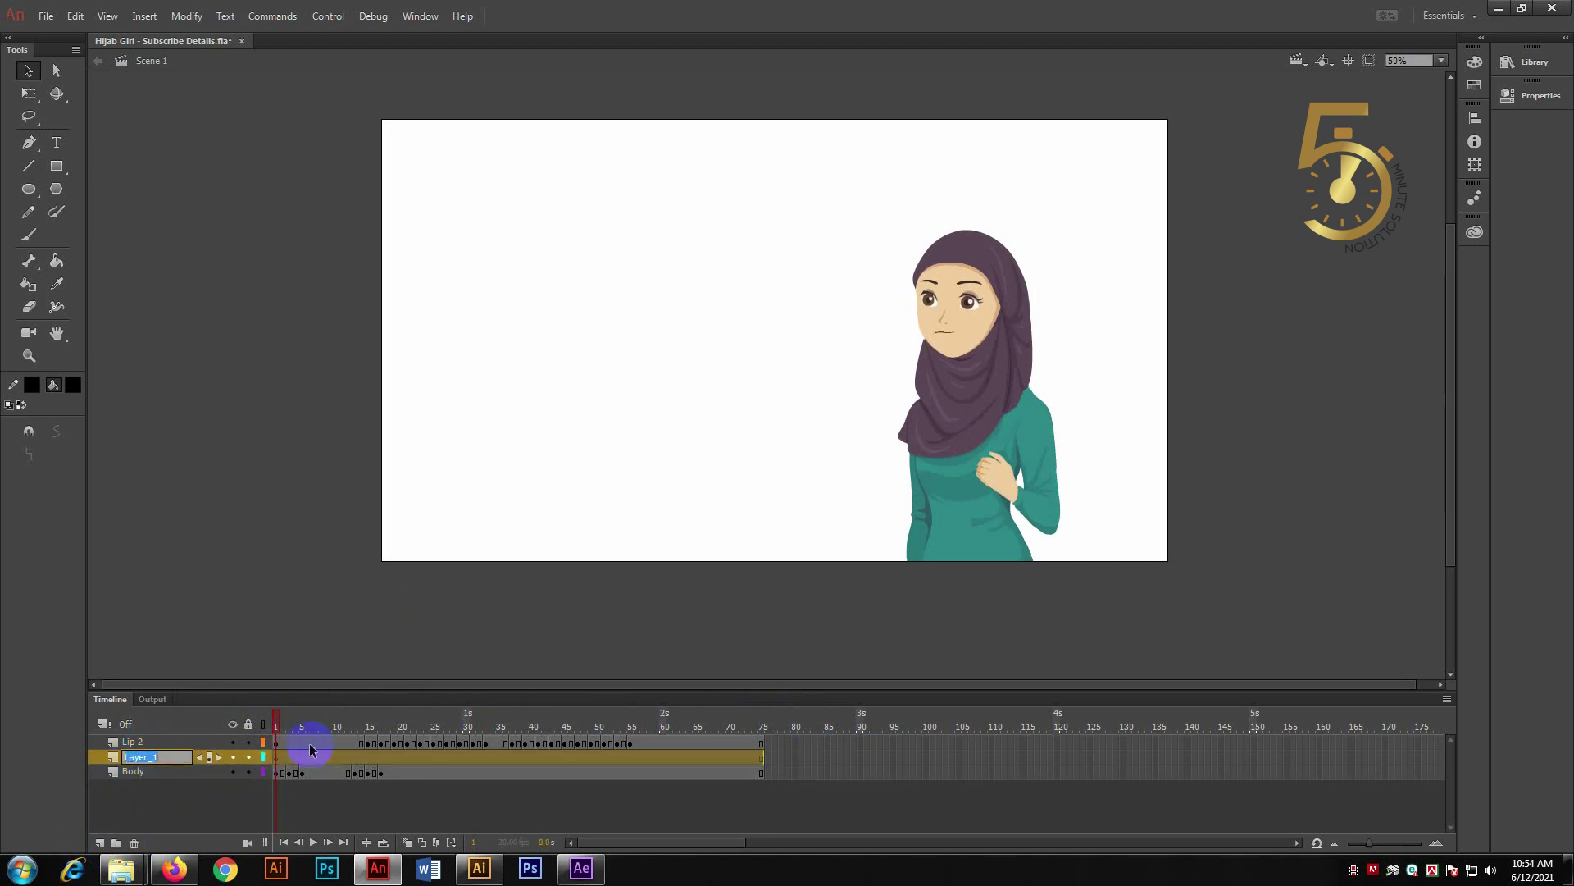
pyautogui.write('au')
pyautogui.write('dio')
pyautogui.click(310, 746)
pyautogui.moveTo(130, 757); pyautogui.dragTo(129, 738)
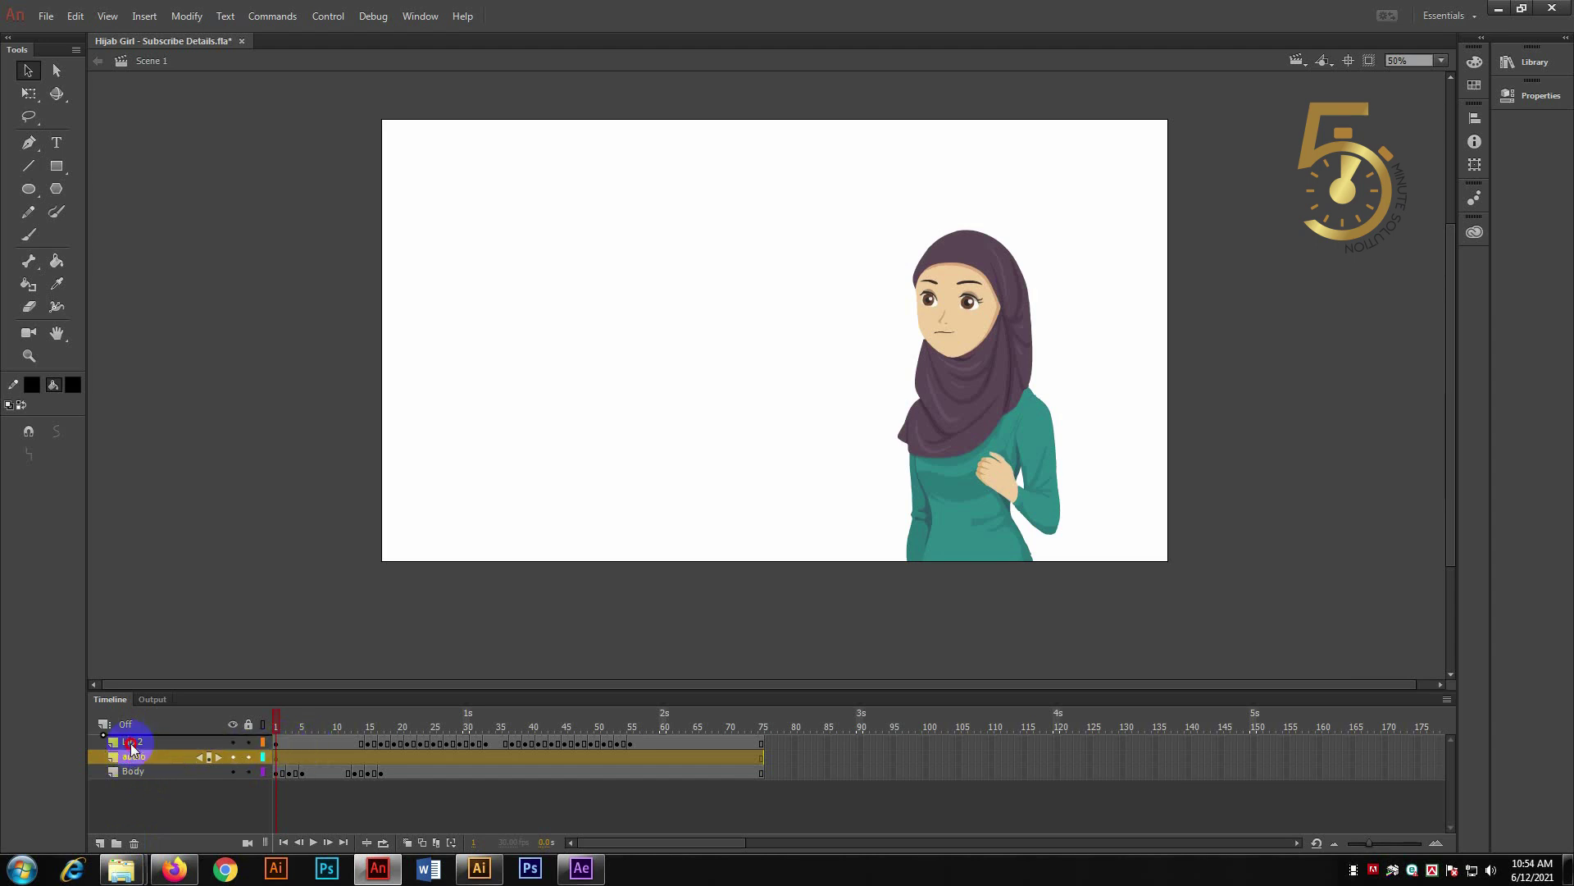
# - Import the Subscribe intro sound from the Labiba folder into the library
pyautogui.click(50, 18)
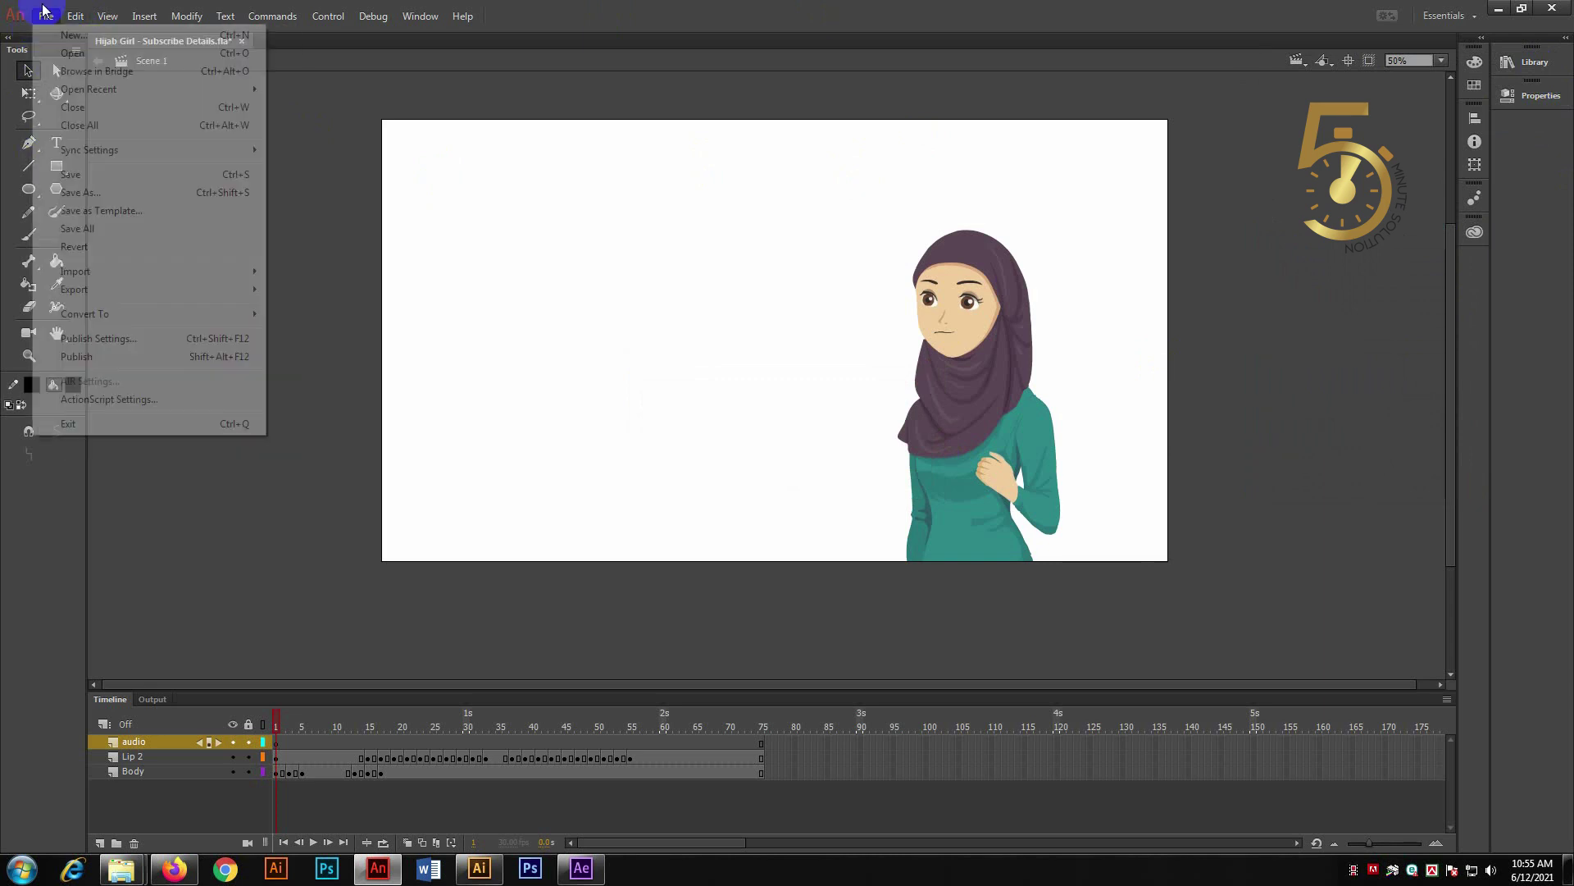
pyautogui.moveTo(148, 271)
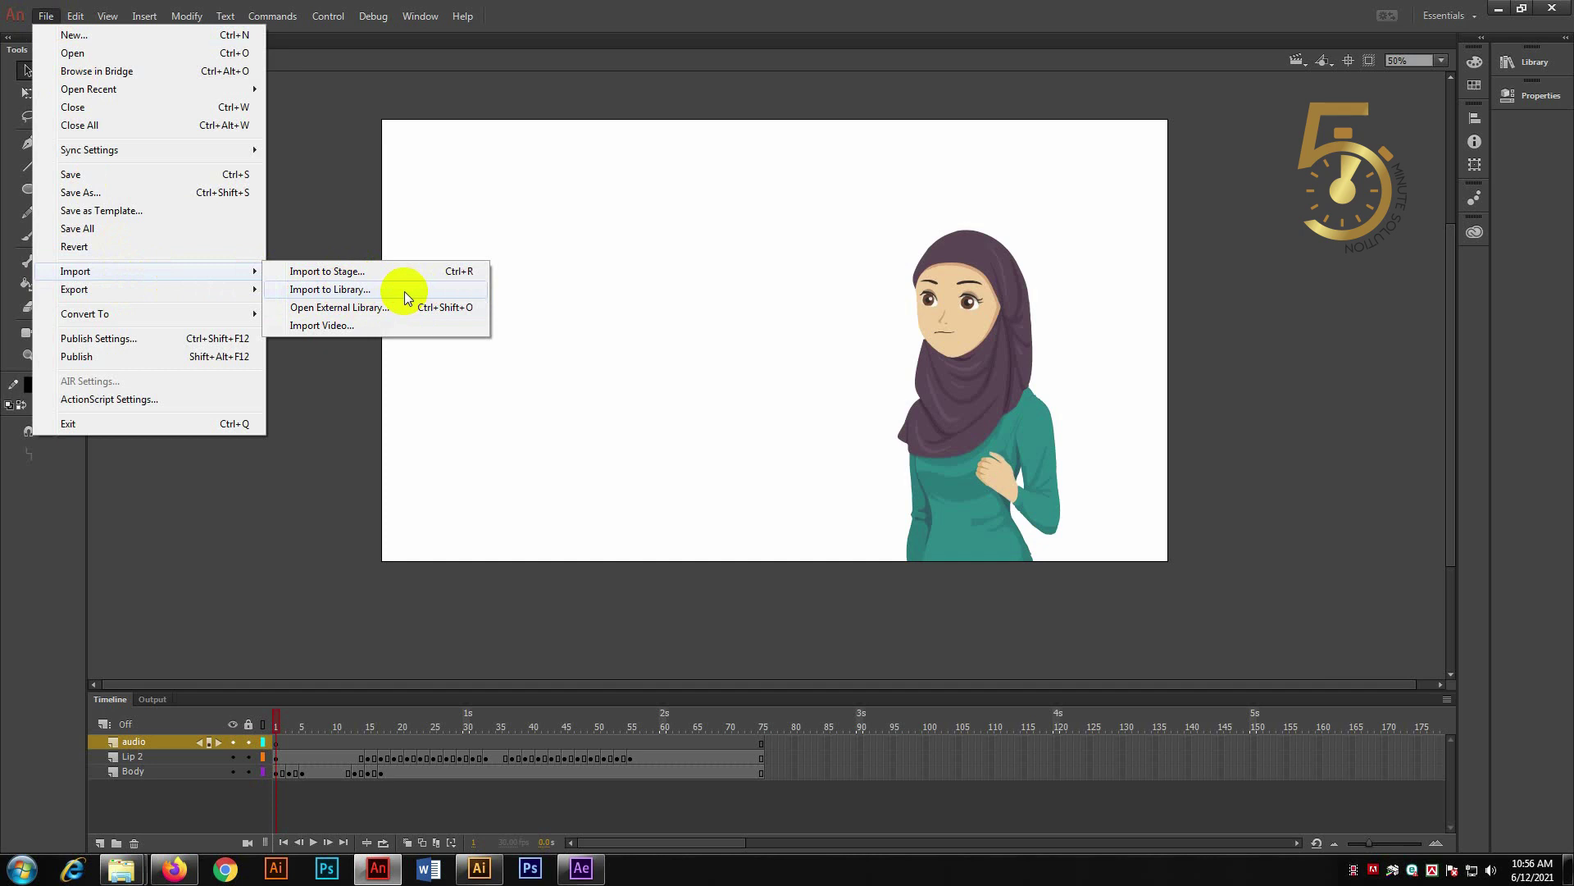
pyautogui.click(405, 292)
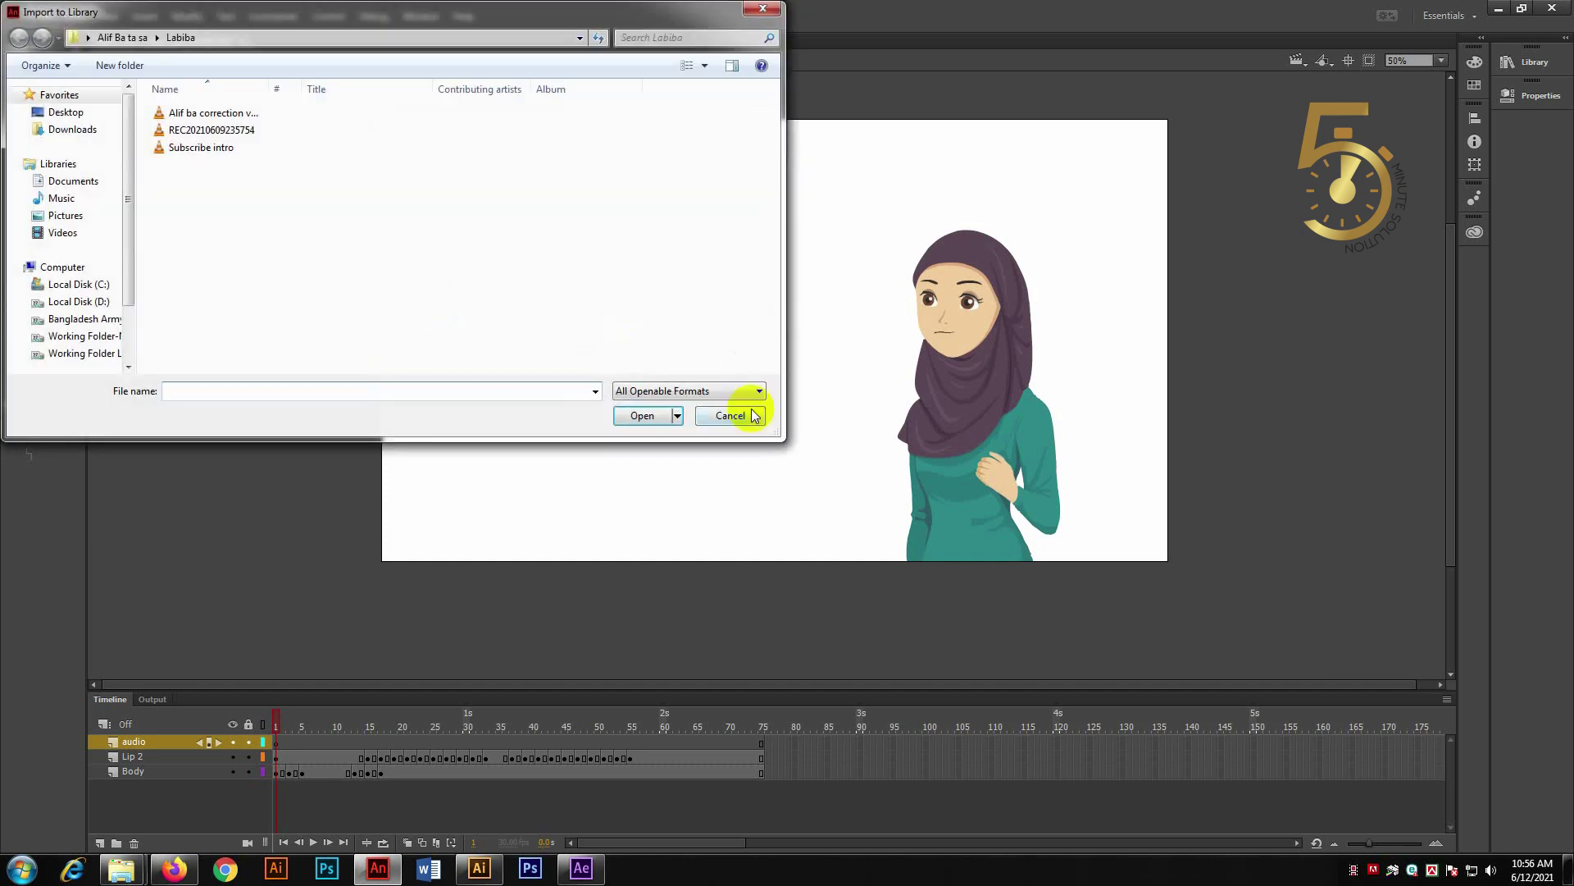
pyautogui.click(197, 148)
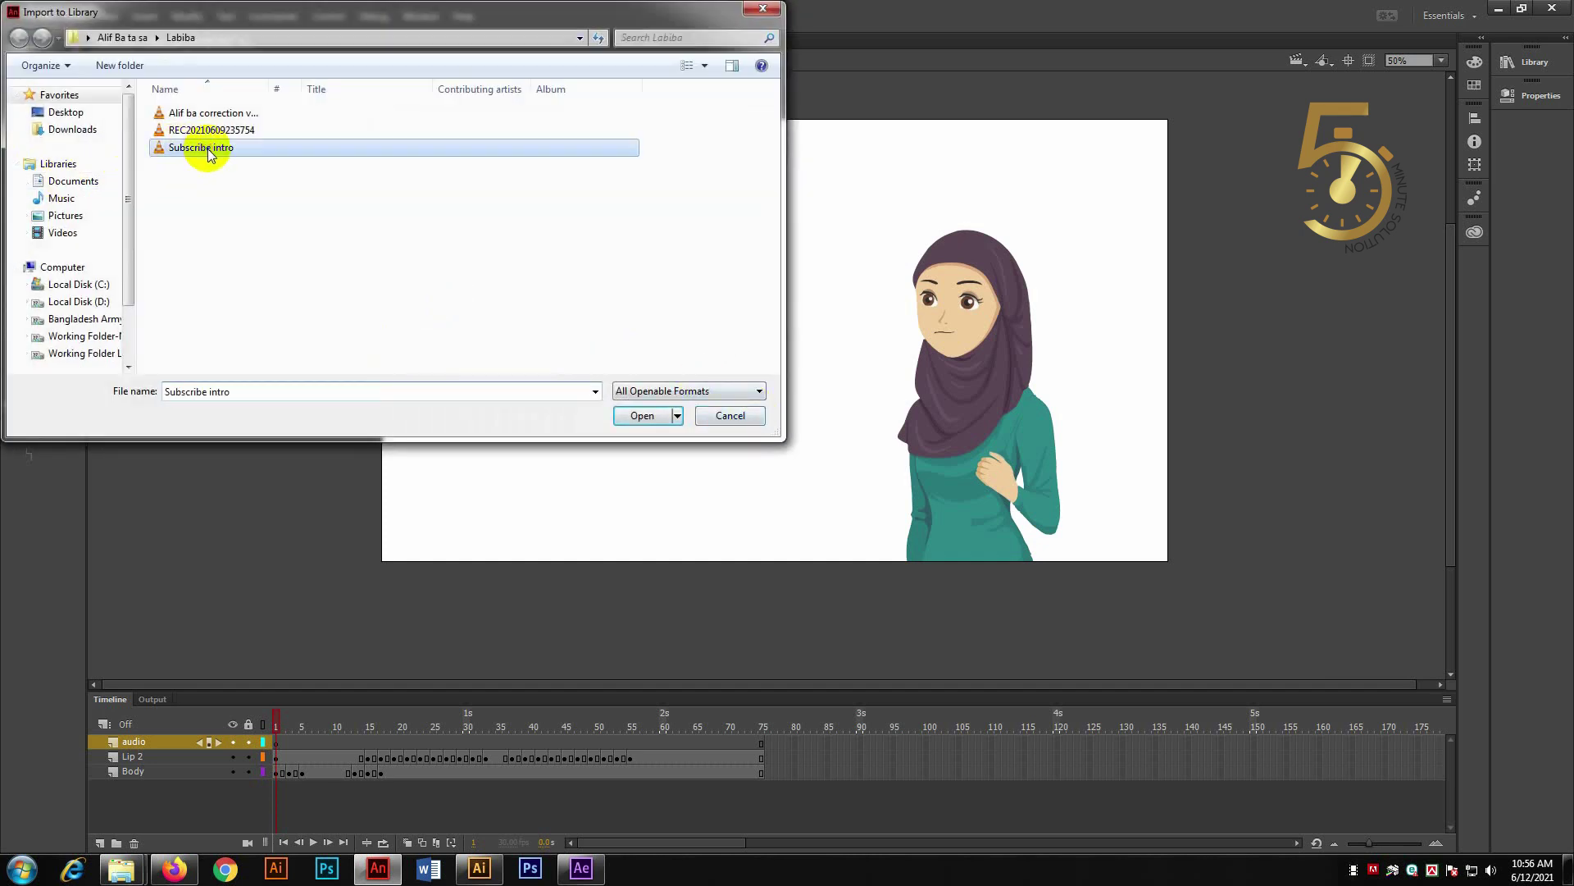
pyautogui.click(654, 416)
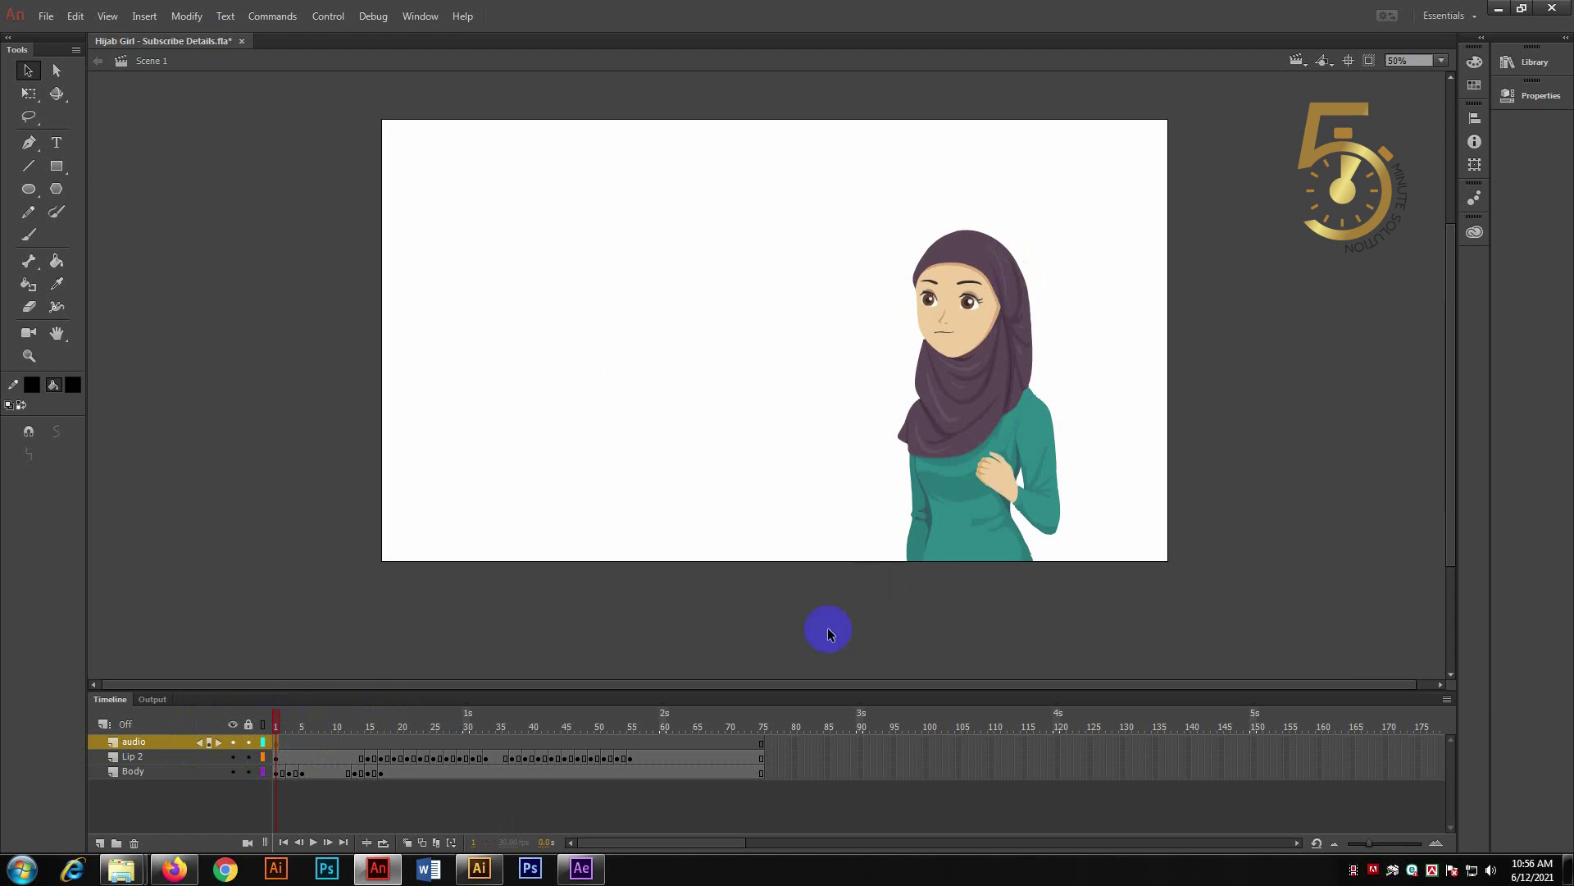
# - Drag the Subscribe intro sound from the Library onto the stage on the audio layer
pyautogui.moveTo(275, 720)
pyautogui.mouseDown()
pyautogui.moveTo(341, 721)
pyautogui.moveTo(274, 725)
pyautogui.mouseUp()
pyautogui.click(1530, 65)
pyautogui.click(1530, 66)
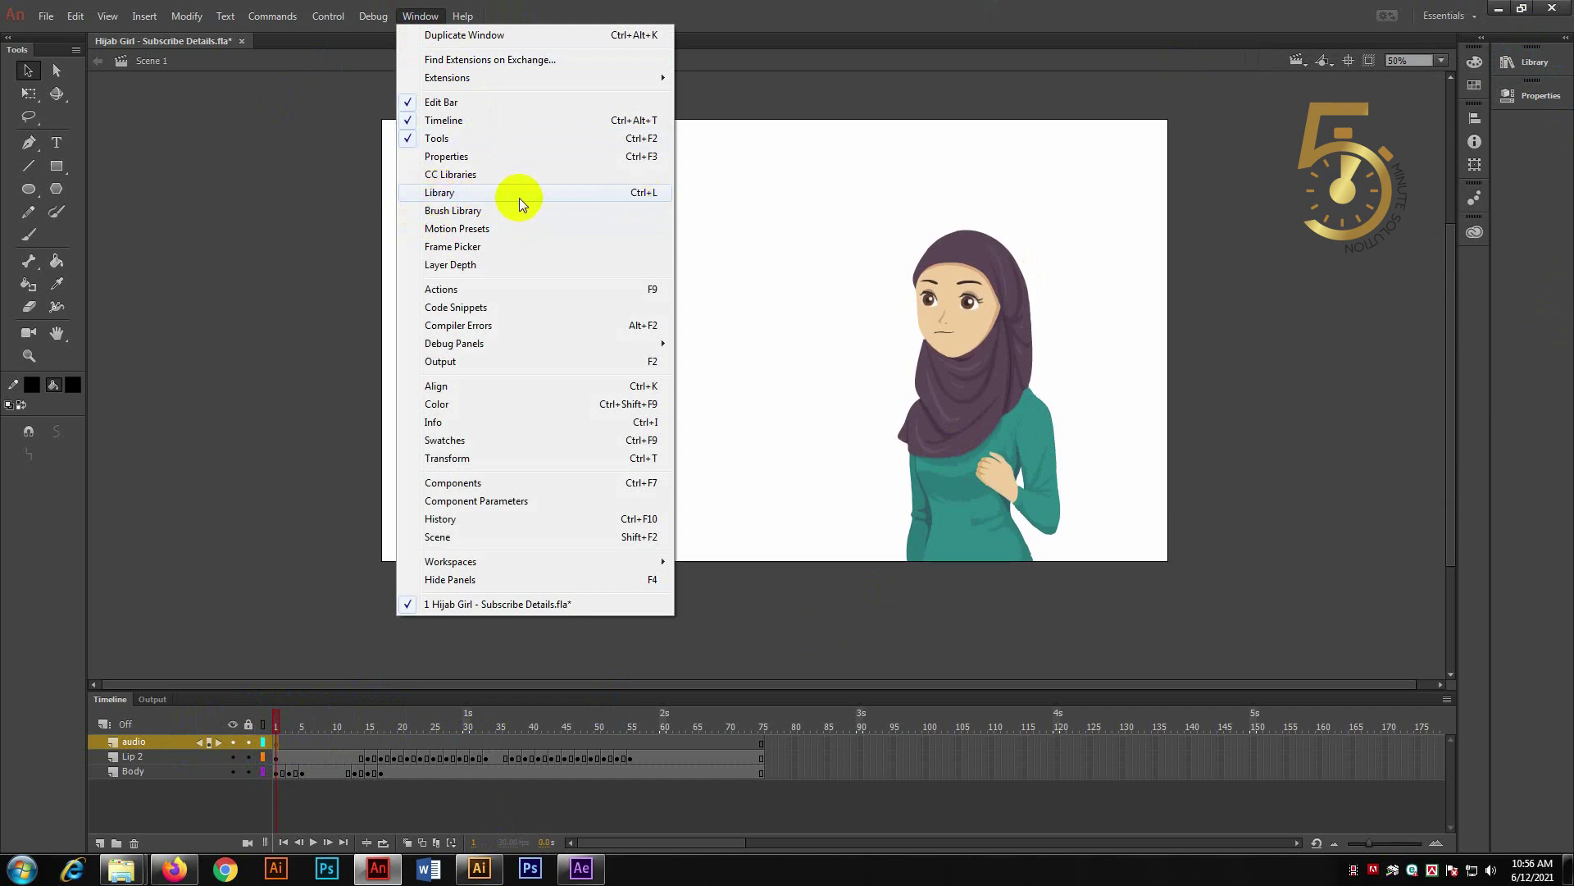
pyautogui.click(420, 18)
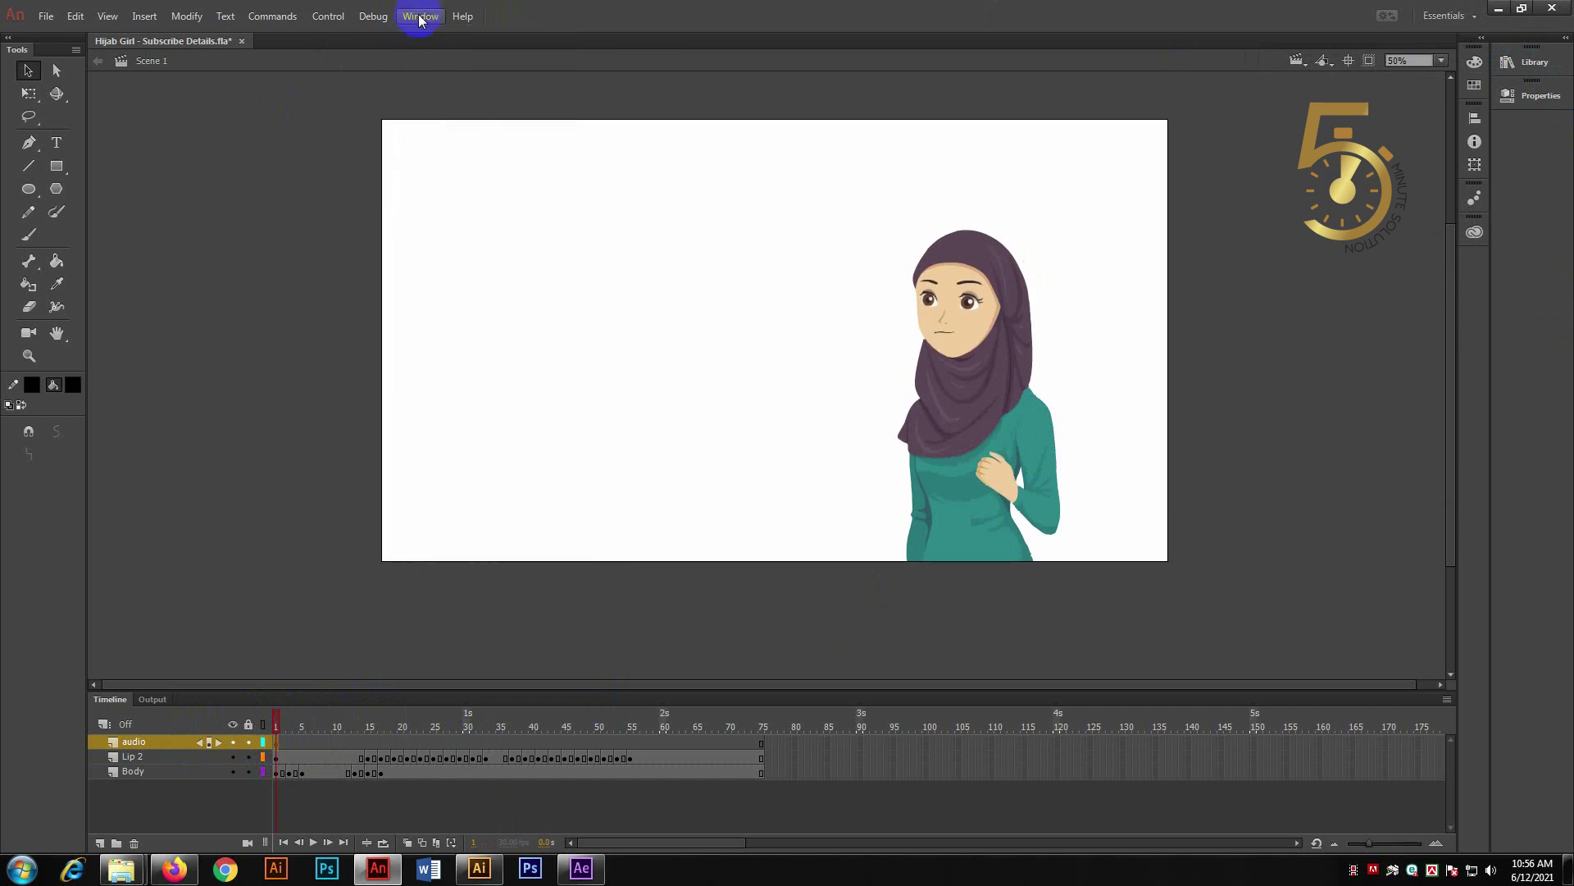
pyautogui.click(1532, 62)
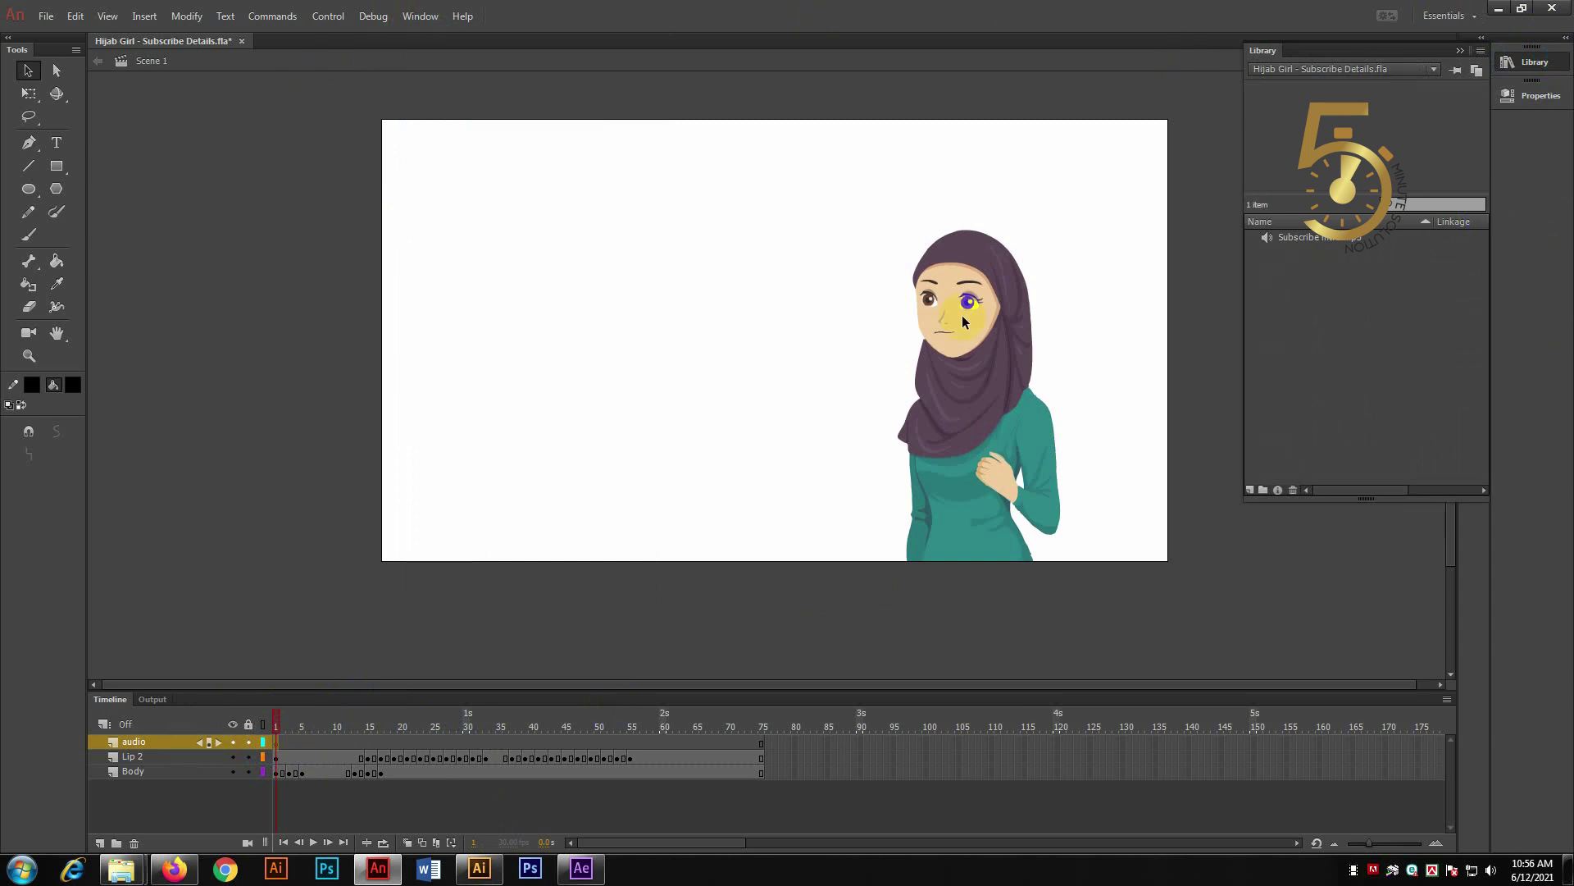
pyautogui.click(1301, 238)
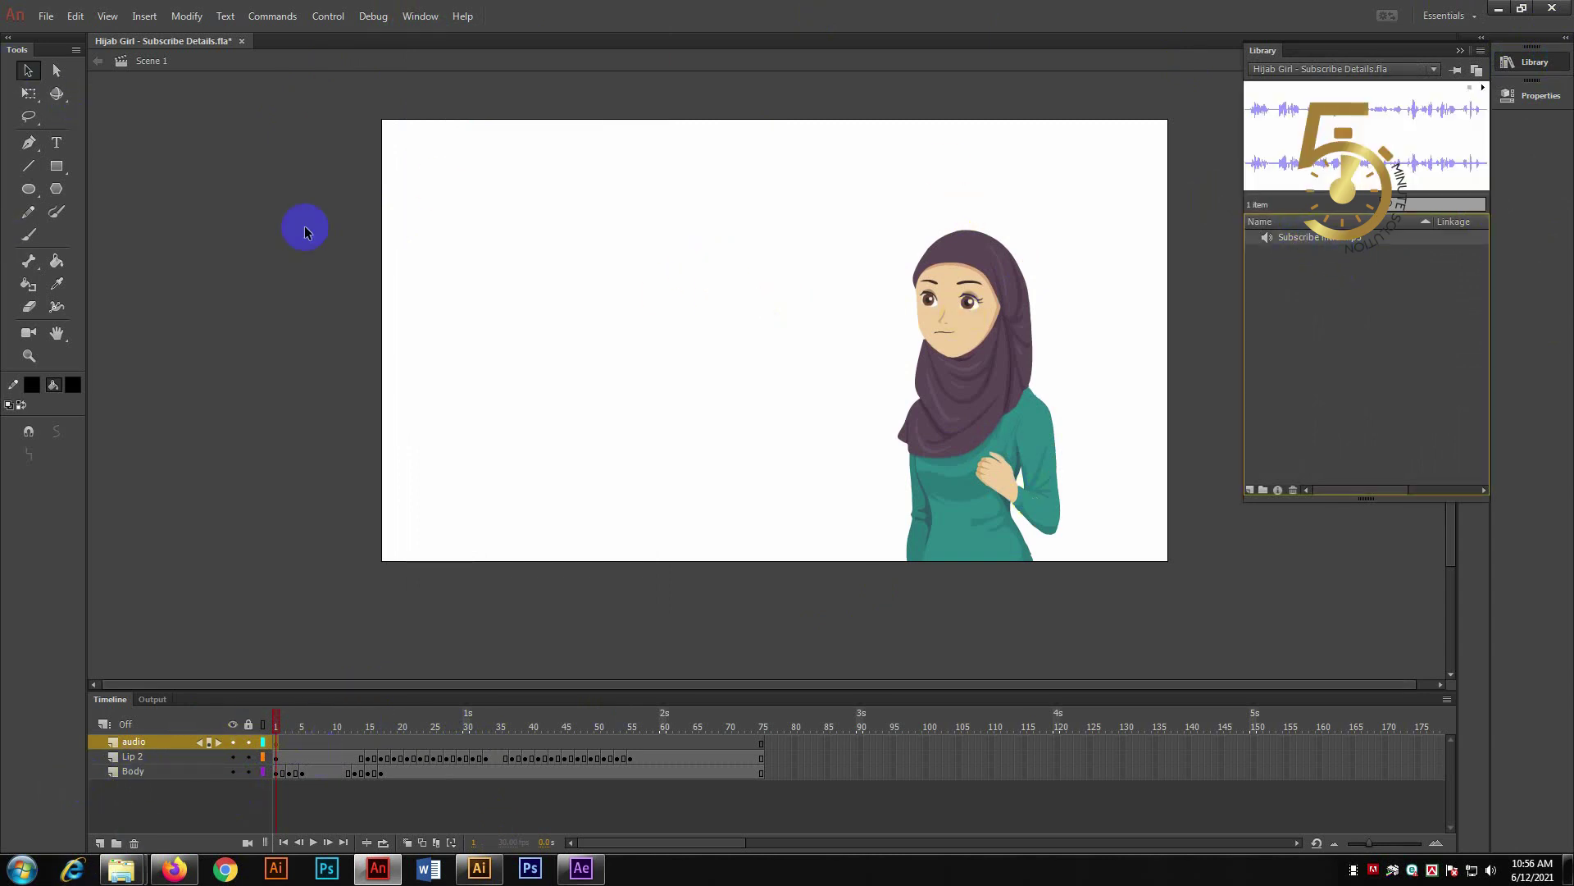
pyautogui.moveTo(1304, 243); pyautogui.dragTo(589, 230)
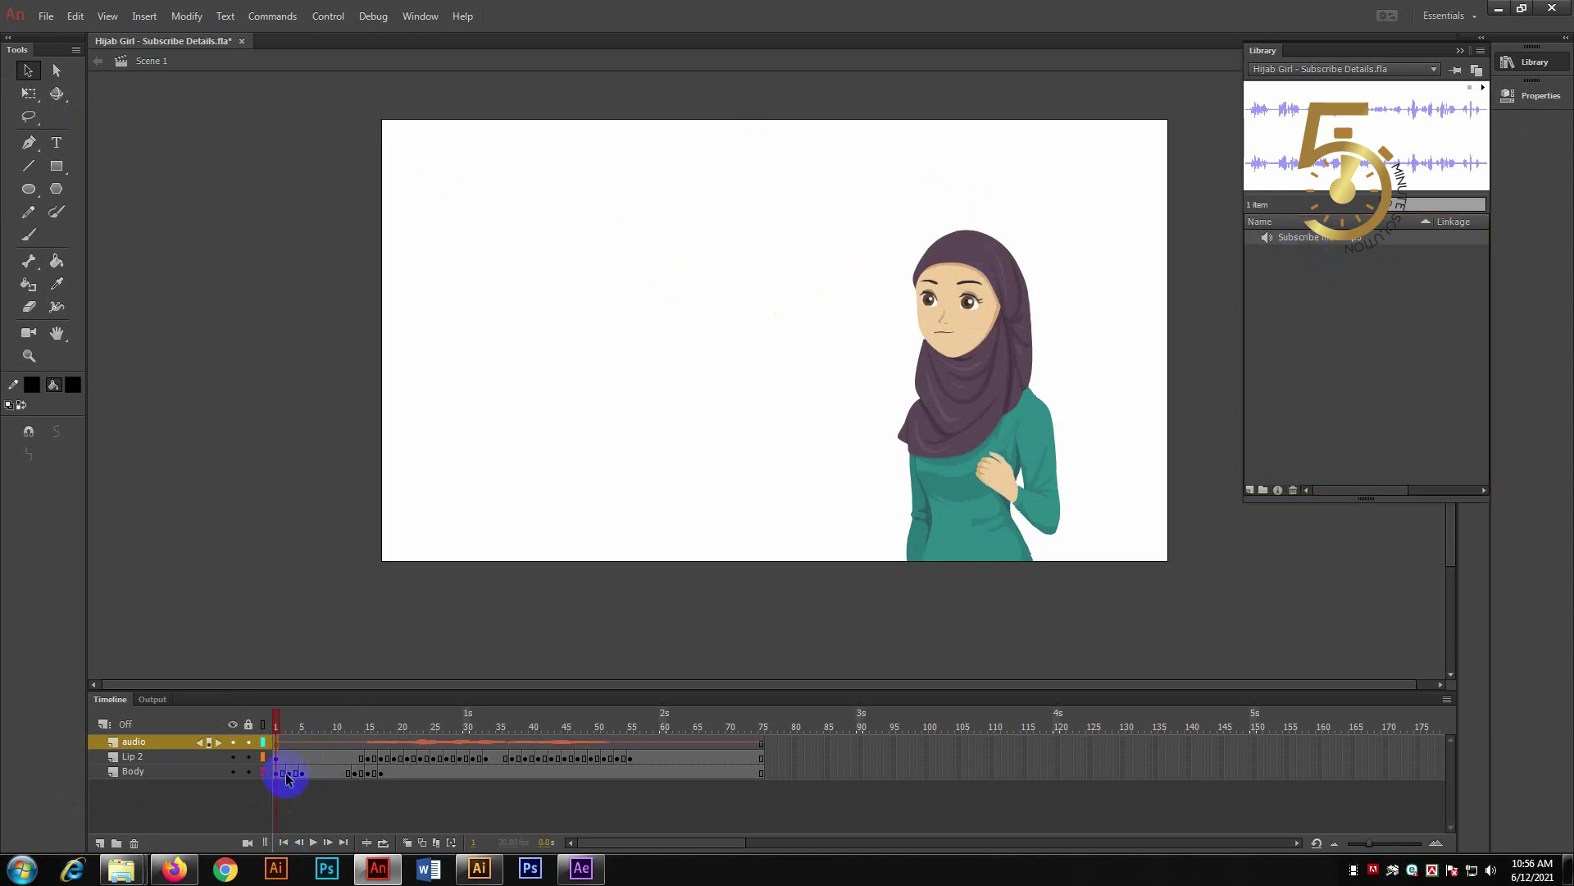
# - Extend the audio layer's frames to about frame 582, past the sound's end
pyautogui.click(293, 749)
pyautogui.click(764, 745)
pyautogui.moveTo(764, 748); pyautogui.dragTo(761, 751)
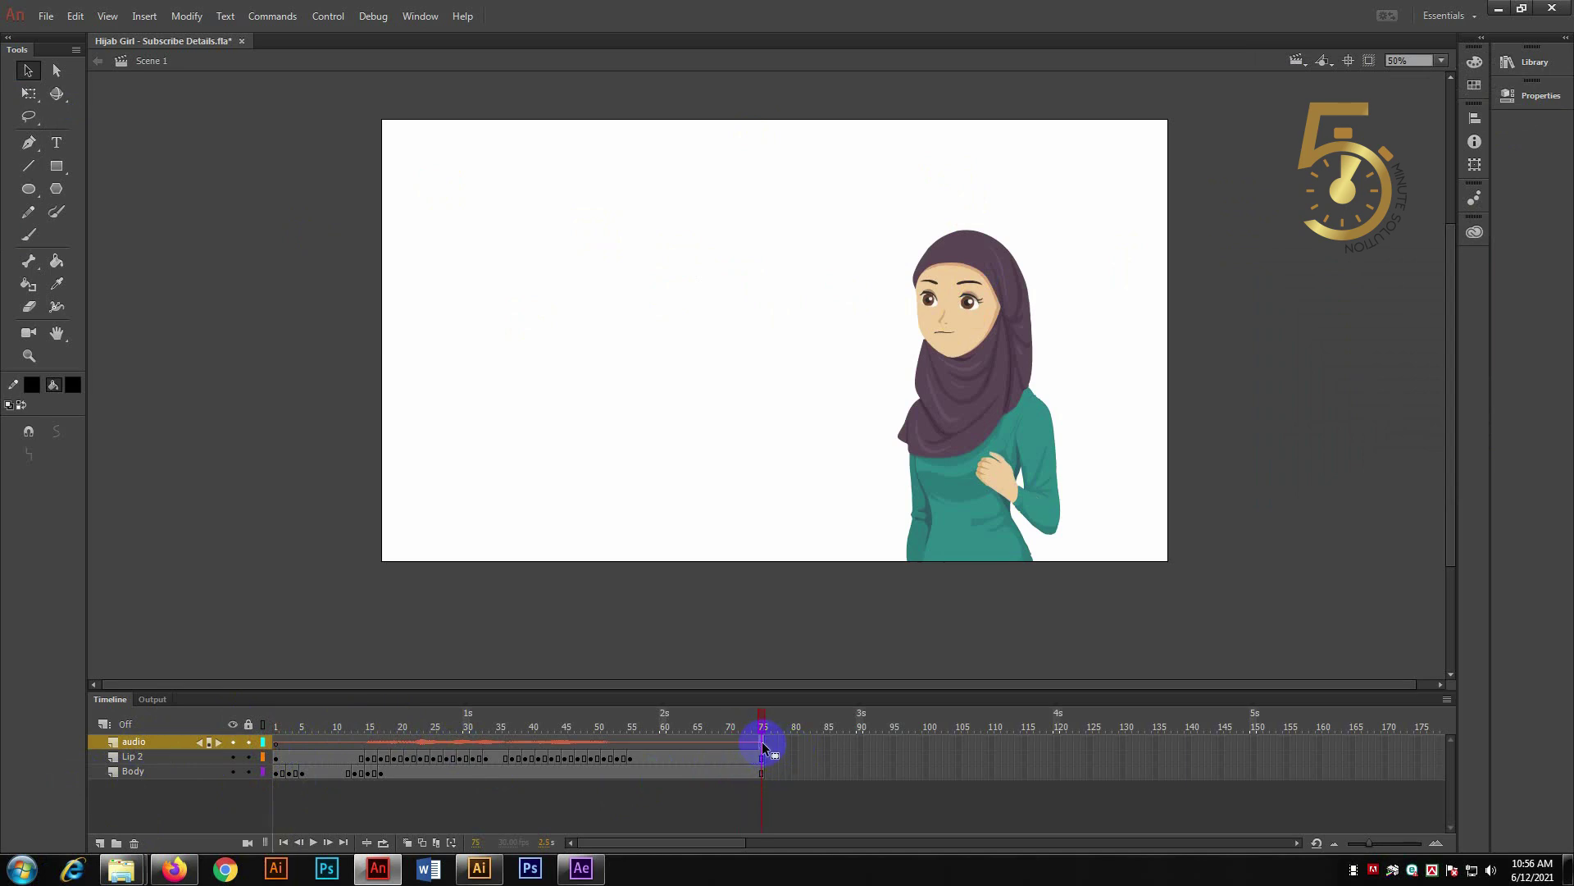
pyautogui.moveTo(1214, 741); pyautogui.dragTo(1478, 735)
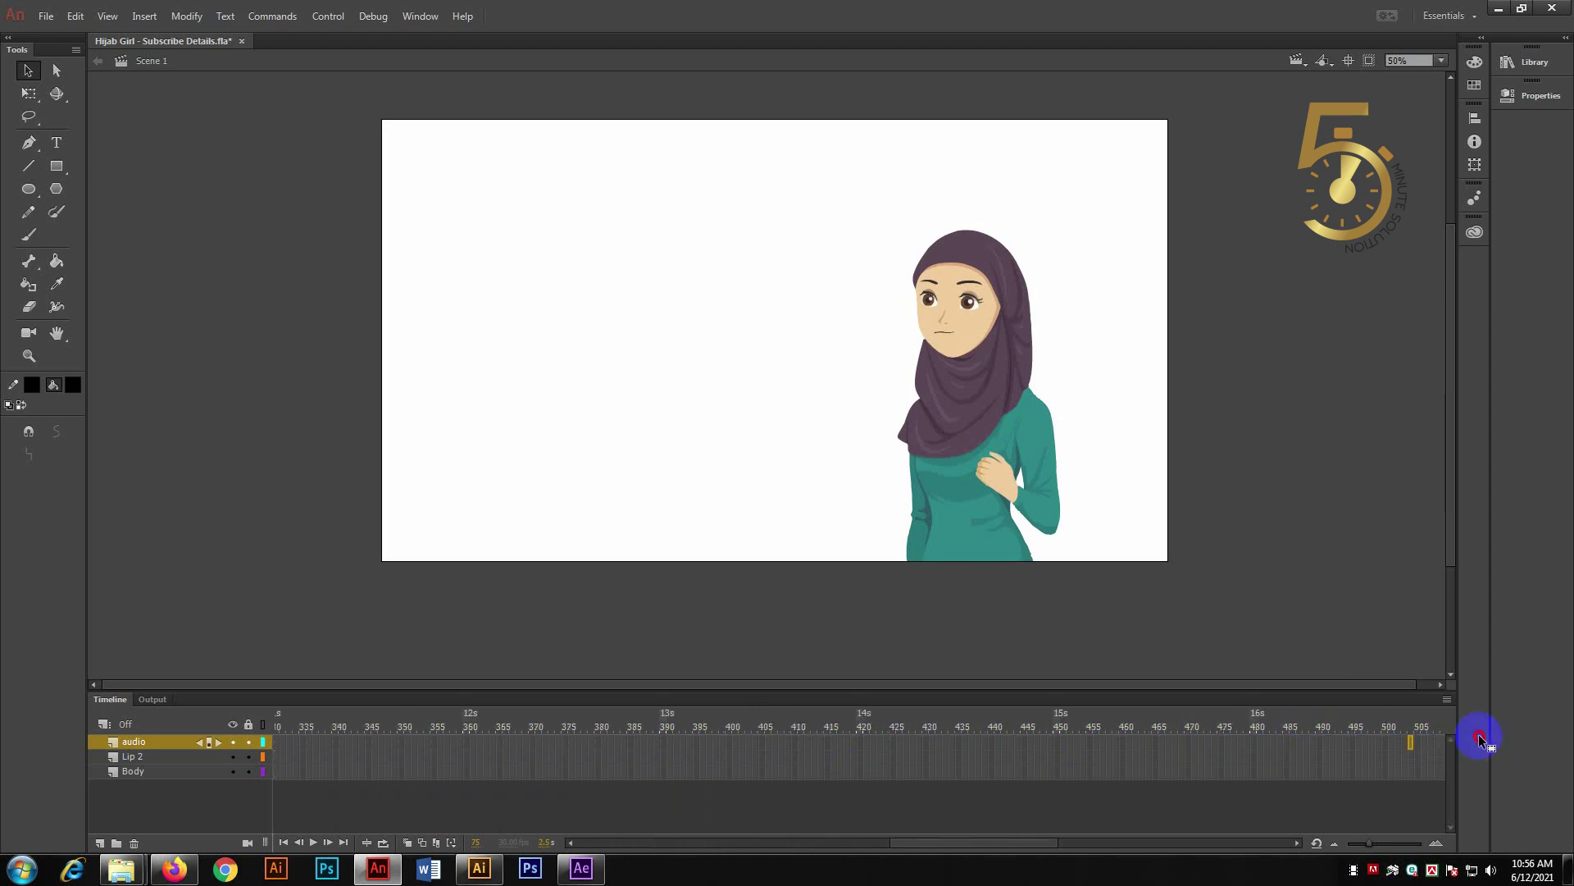
pyautogui.moveTo(1479, 735); pyautogui.dragTo(996, 740)
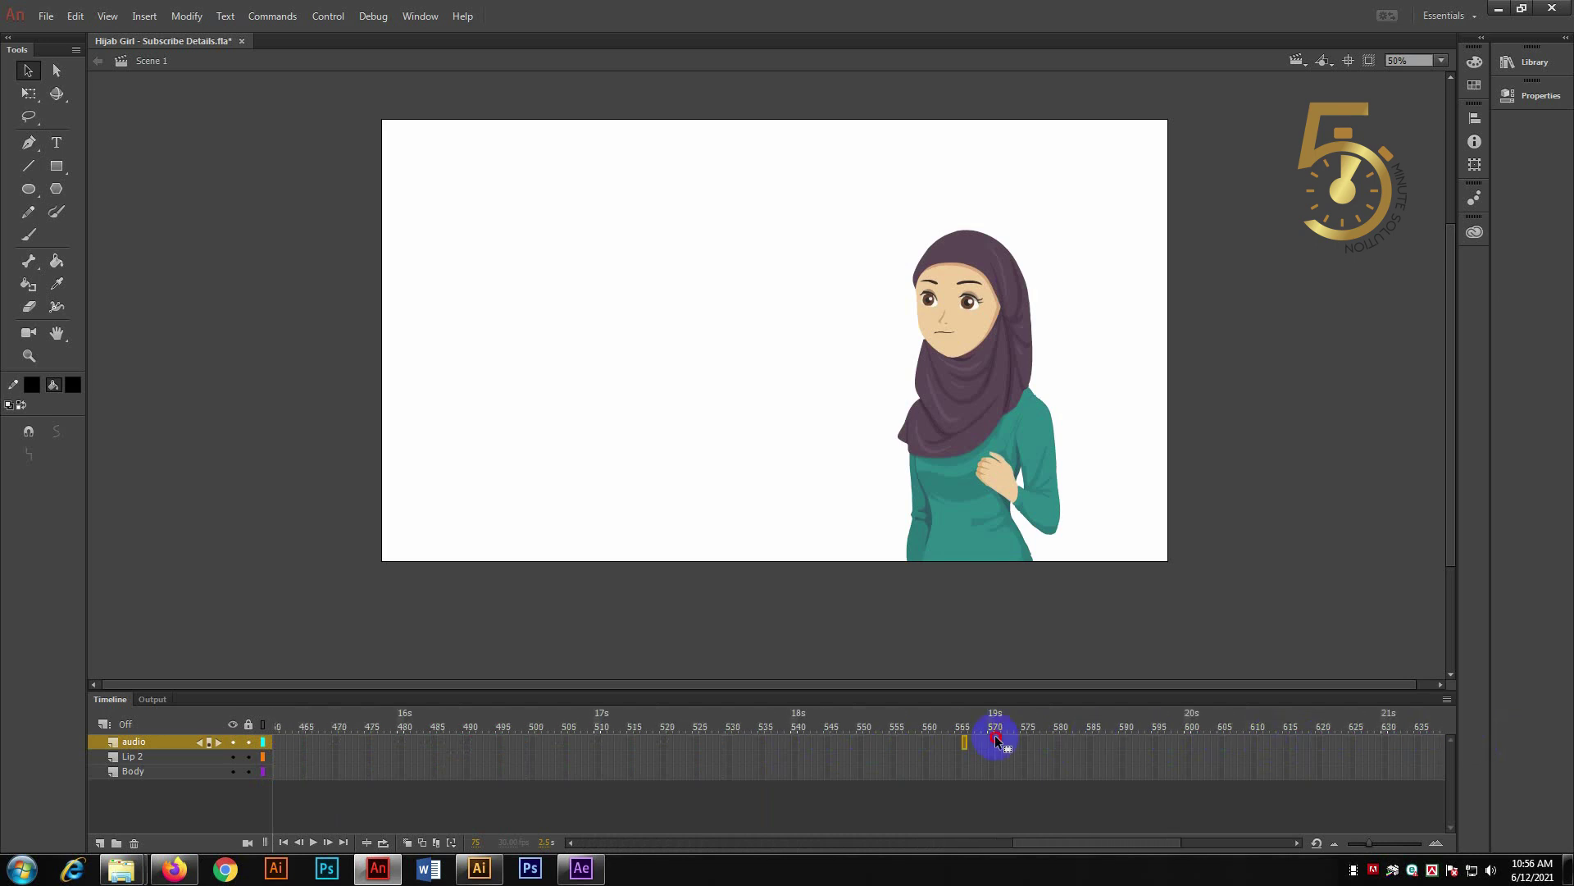
pyautogui.moveTo(814, 740)
pyautogui.mouseDown()
pyautogui.moveTo(1079, 748)
pyautogui.moveTo(992, 743)
pyautogui.mouseUp()
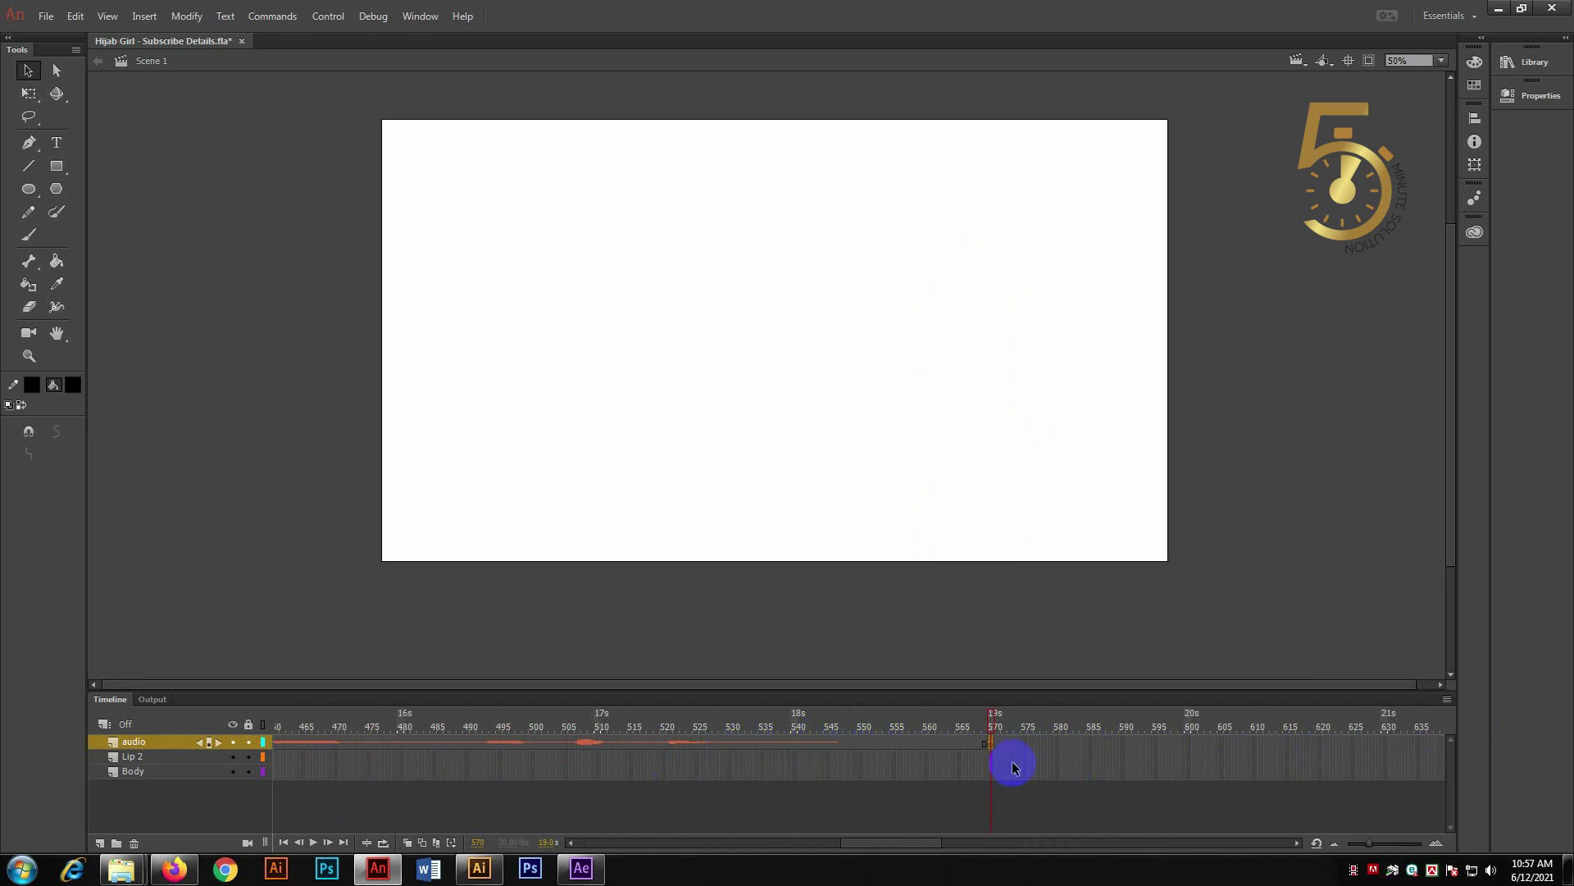
# - Remove the surplus audio frames after frame 545 and return the playhead to frame 1
pyautogui.moveTo(1019, 755); pyautogui.dragTo(912, 745)
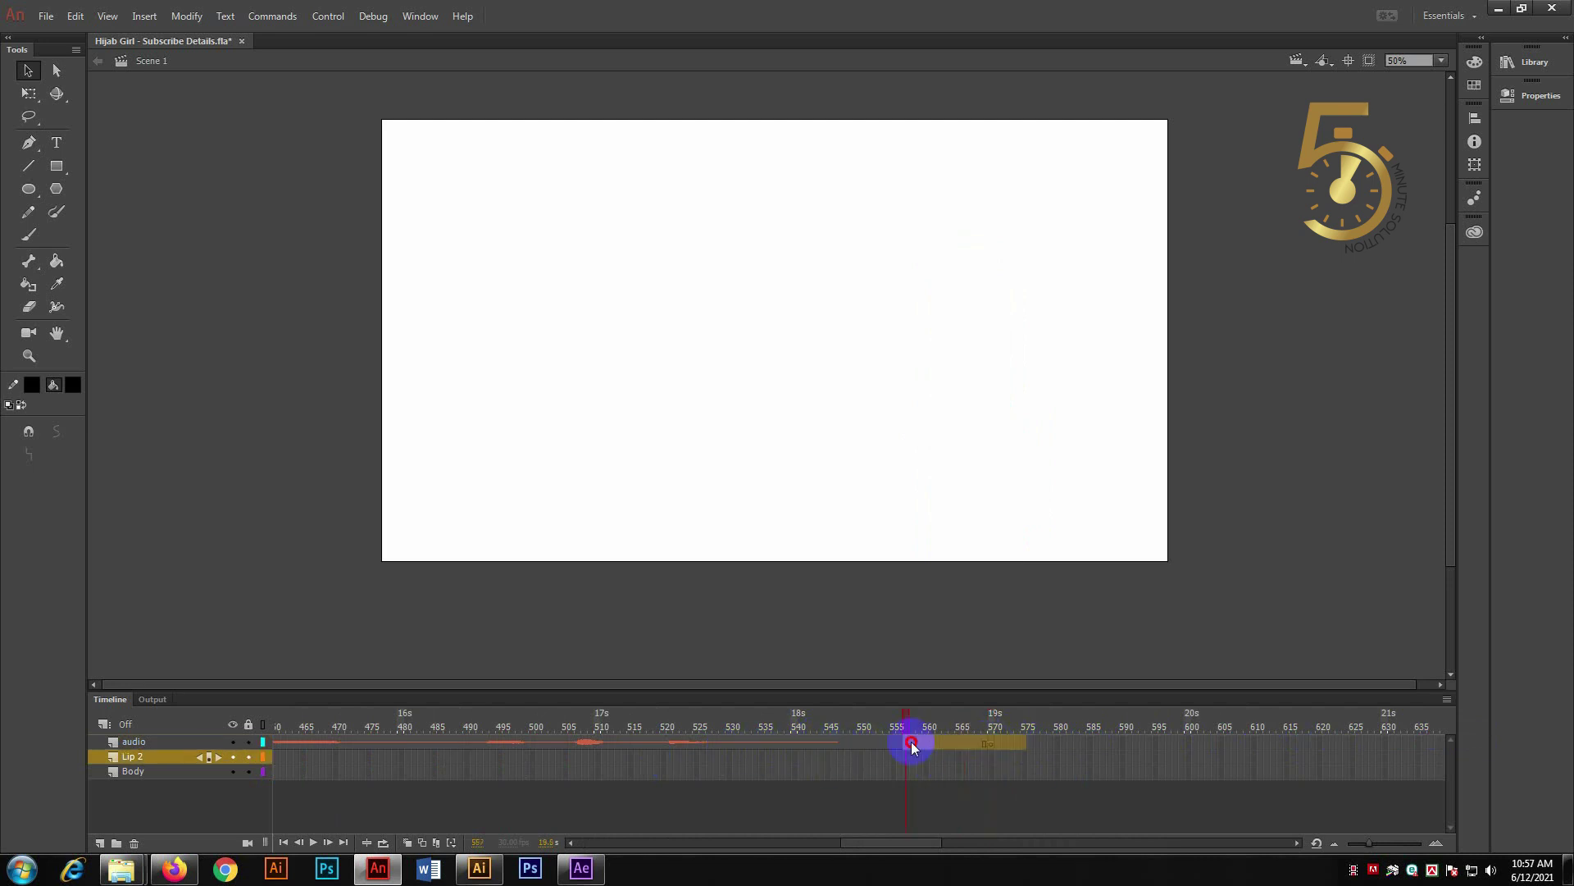
pyautogui.rightClick(841, 745)
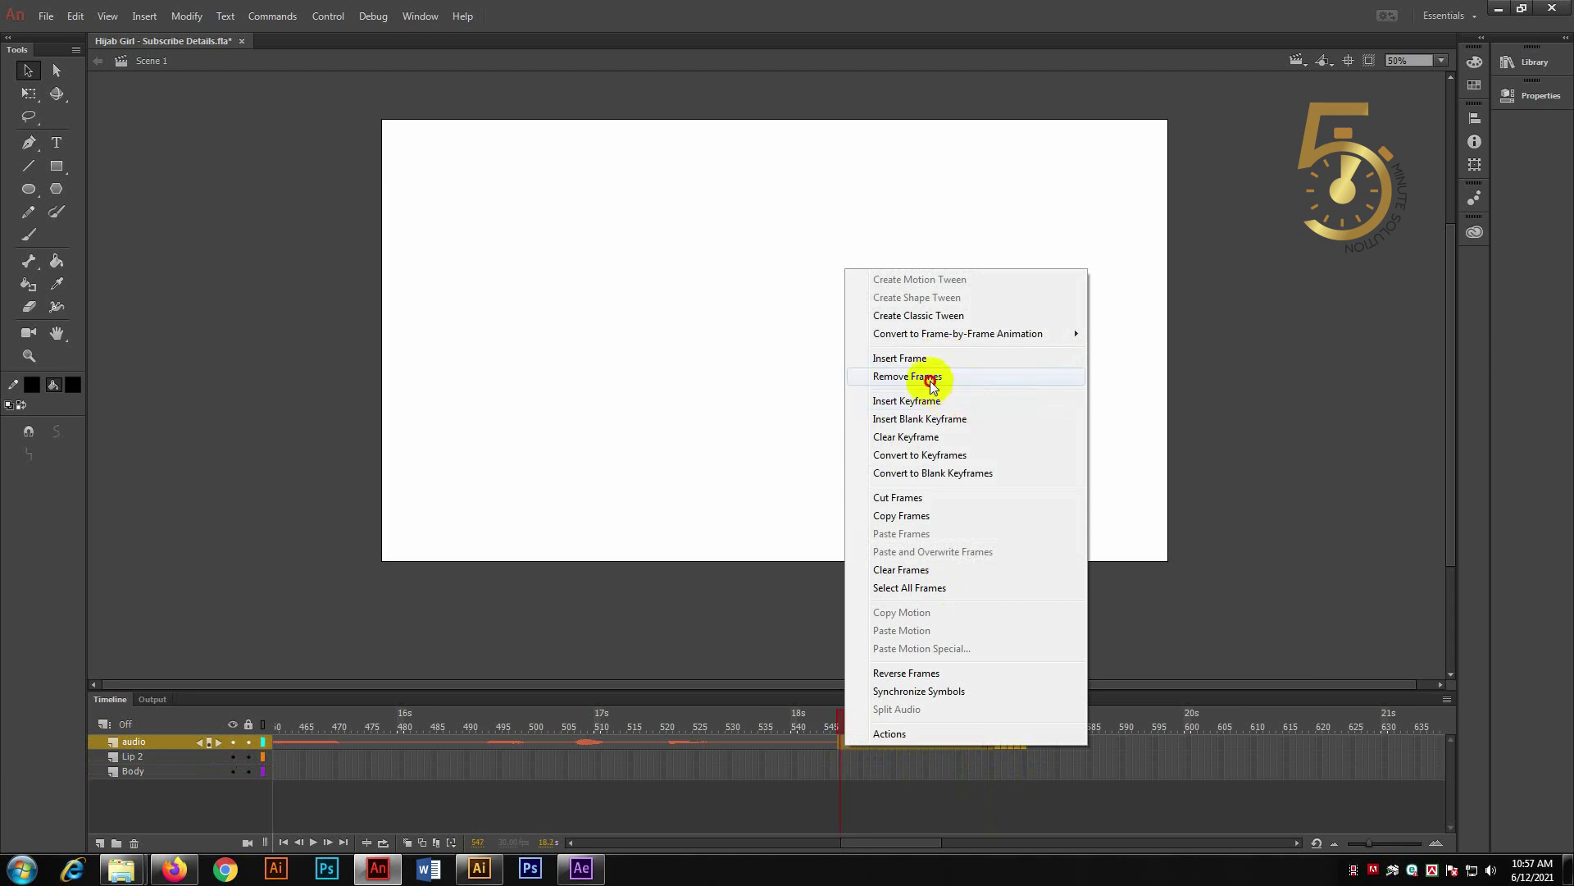
pyautogui.click(907, 376)
pyautogui.click(829, 727)
pyautogui.moveTo(884, 842); pyautogui.dragTo(602, 842)
pyautogui.moveTo(445, 726); pyautogui.dragTo(262, 726)
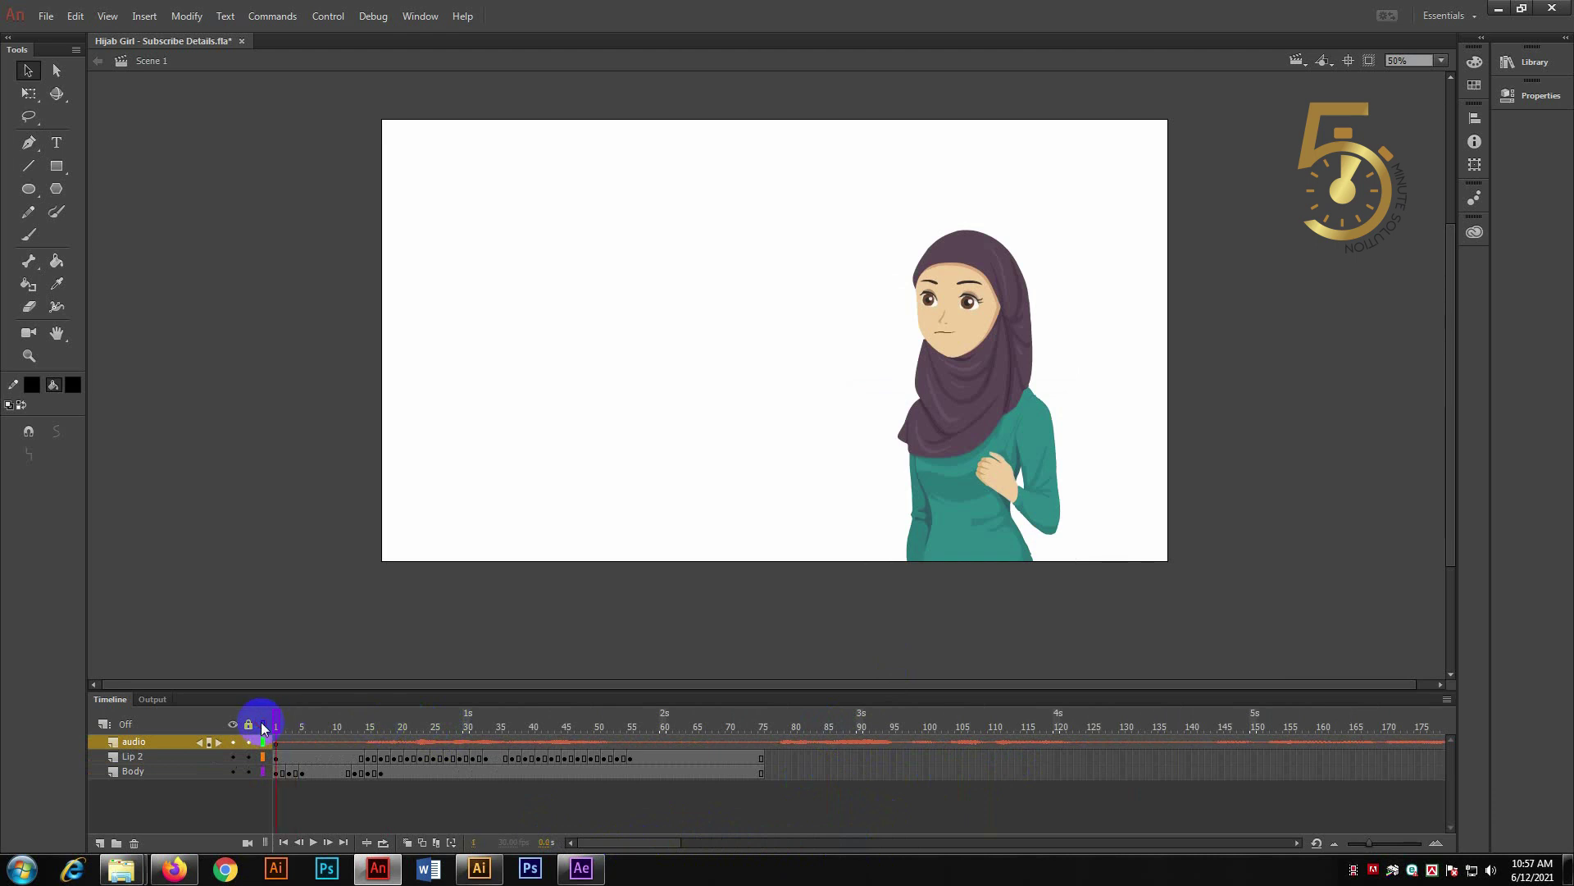
# - Drag the Body layer's last frame from 75 out to frame 545 to match the audio
pyautogui.moveTo(277, 726)
pyautogui.mouseDown()
pyautogui.moveTo(840, 728)
pyautogui.moveTo(152, 767)
pyautogui.moveTo(823, 766)
pyautogui.moveTo(250, 734)
pyautogui.moveTo(562, 736)
pyautogui.moveTo(296, 741)
pyautogui.moveTo(289, 728)
pyautogui.moveTo(425, 720)
pyautogui.moveTo(183, 735)
pyautogui.moveTo(348, 727)
pyautogui.moveTo(247, 743)
pyautogui.mouseUp()
pyautogui.click(621, 776)
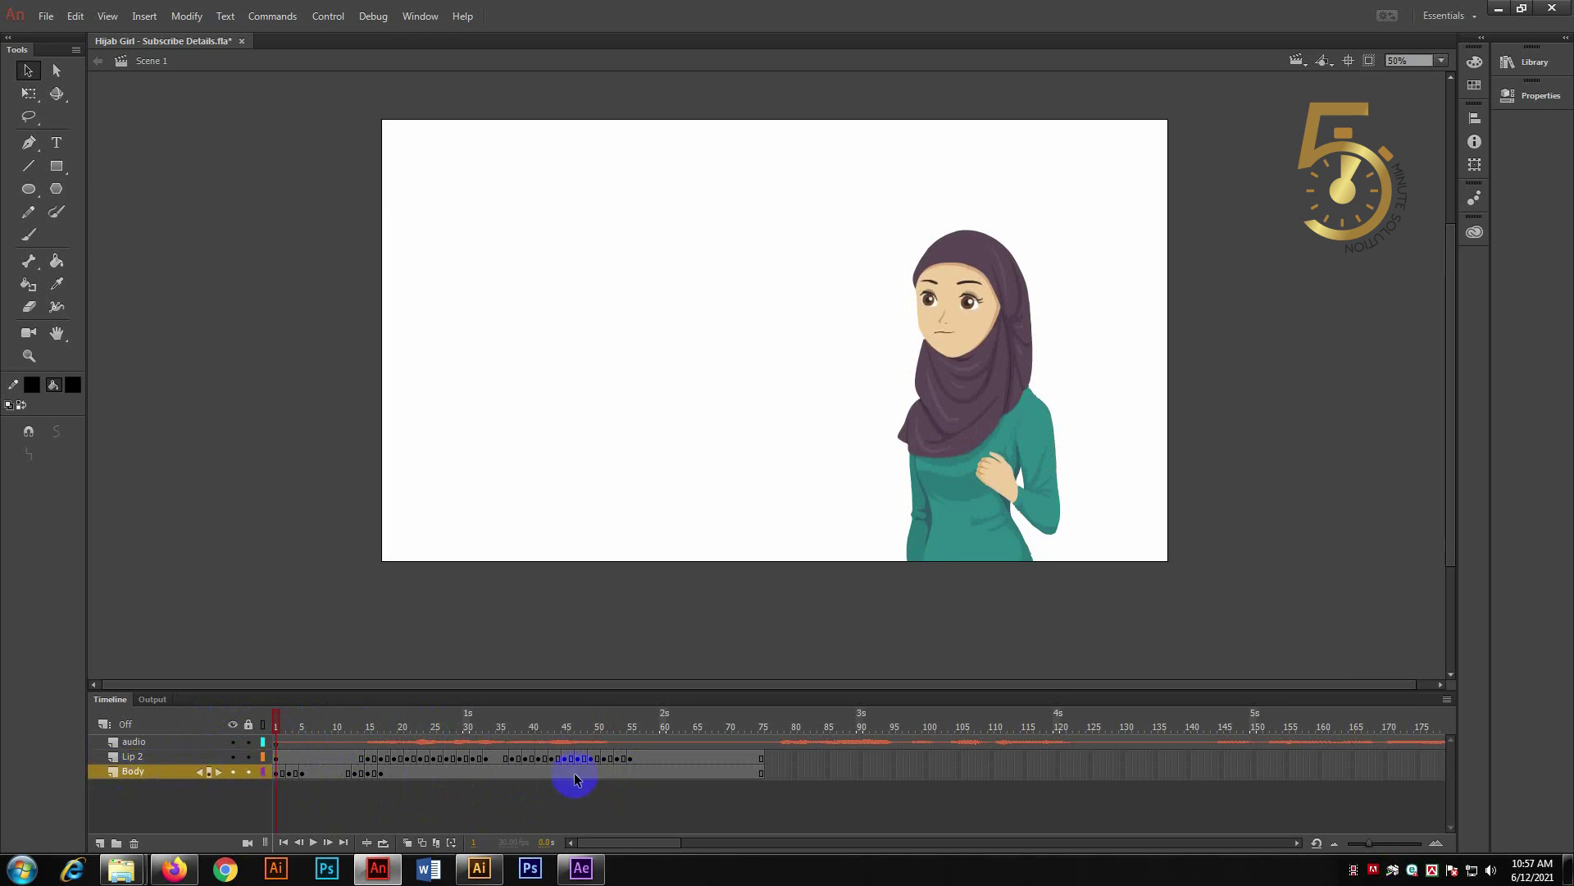
pyautogui.click(659, 776)
pyautogui.moveTo(706, 724)
pyautogui.mouseDown()
pyautogui.moveTo(798, 728)
pyautogui.moveTo(643, 734)
pyautogui.moveTo(763, 745)
pyautogui.moveTo(702, 752)
pyautogui.mouseUp()
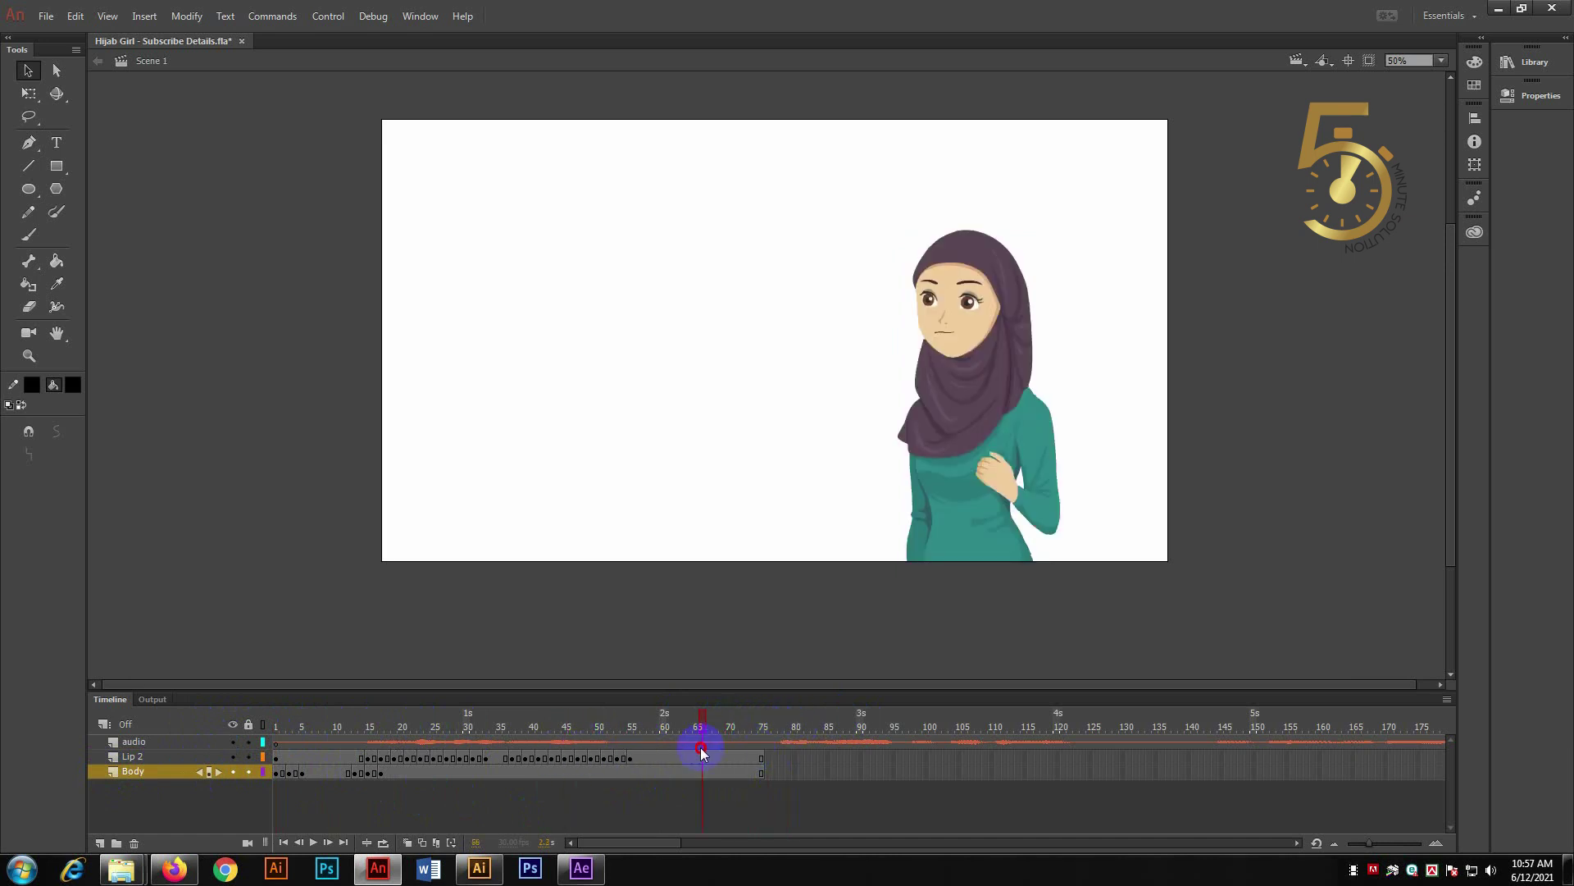
pyautogui.click(763, 758)
pyautogui.click(762, 773)
pyautogui.click(758, 771)
pyautogui.click(762, 776)
pyautogui.moveTo(762, 775); pyautogui.dragTo(1465, 774)
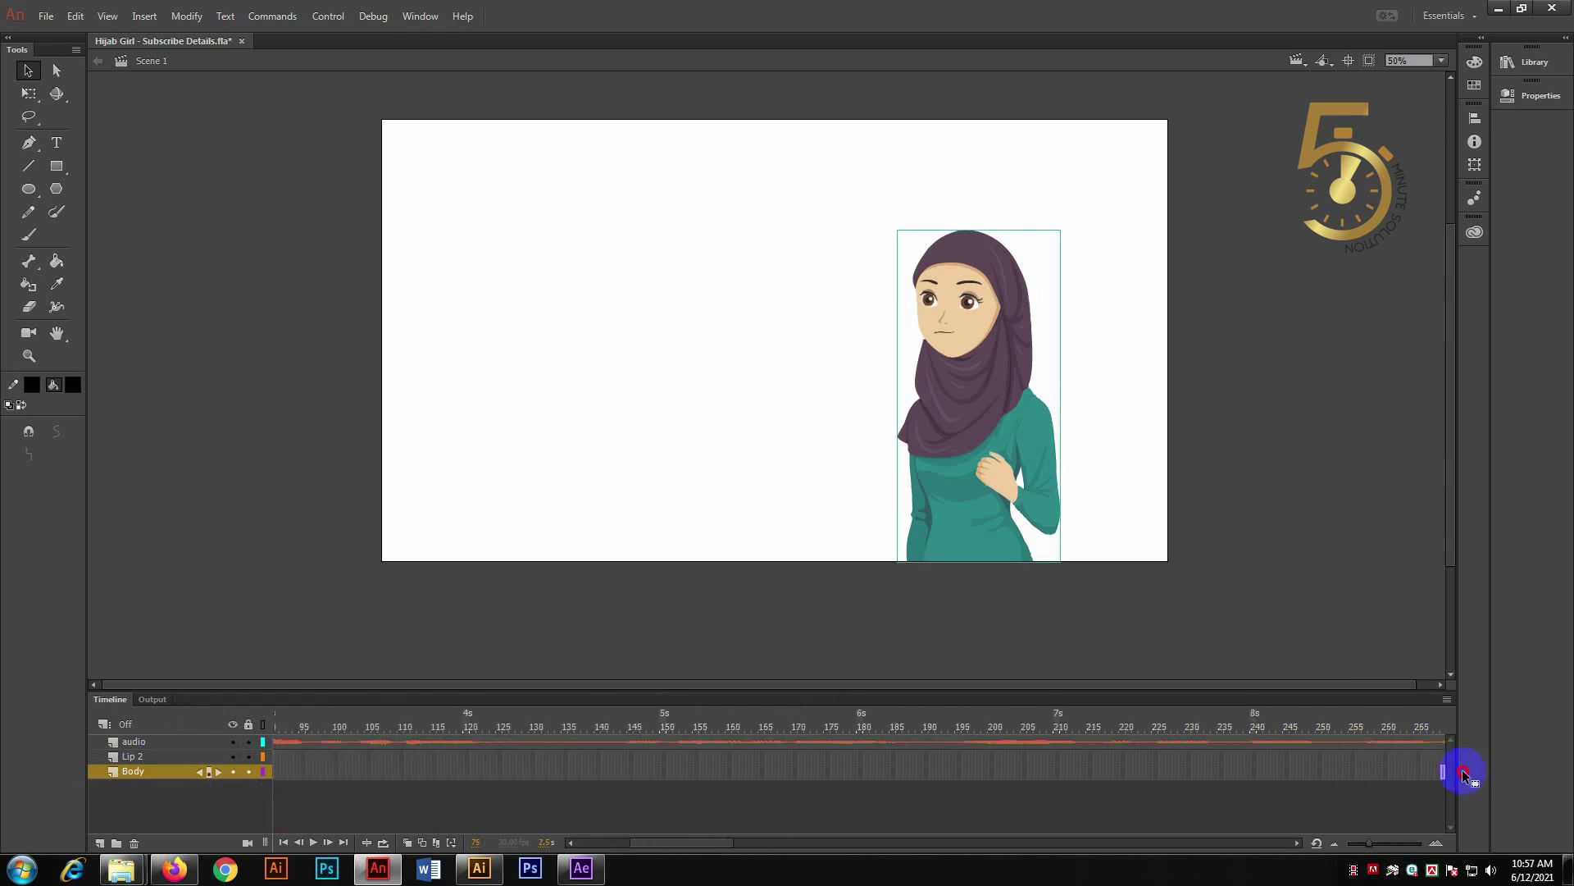
pyautogui.moveTo(1464, 772); pyautogui.dragTo(1, 742)
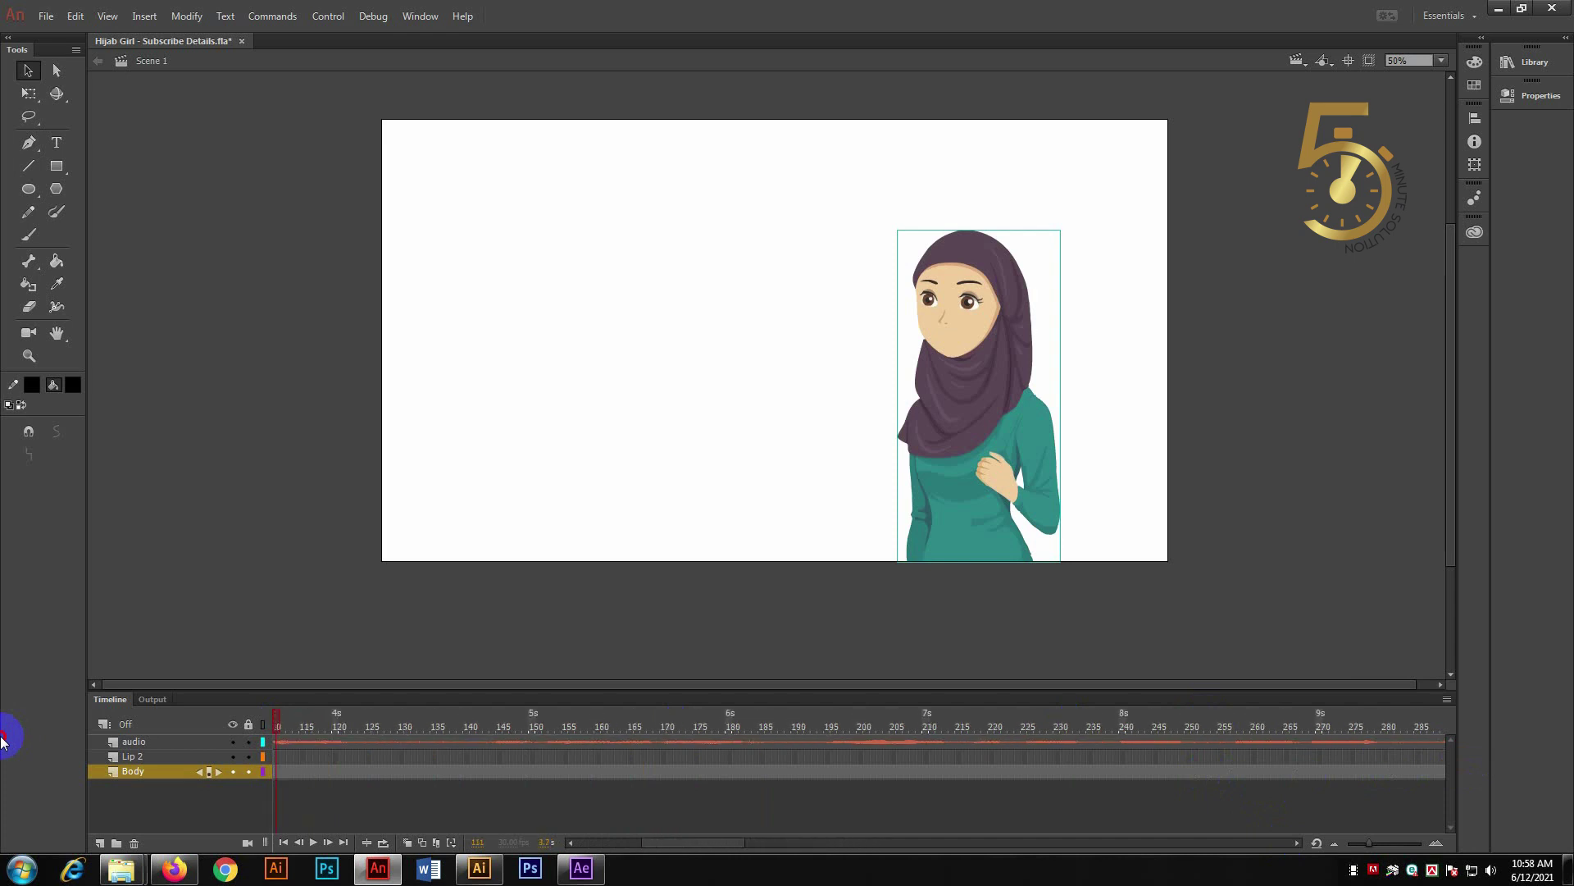
# - Scrub the voice track to find the phrase and select the Lip 2 keyframes around frames 36–55
pyautogui.click(559, 722)
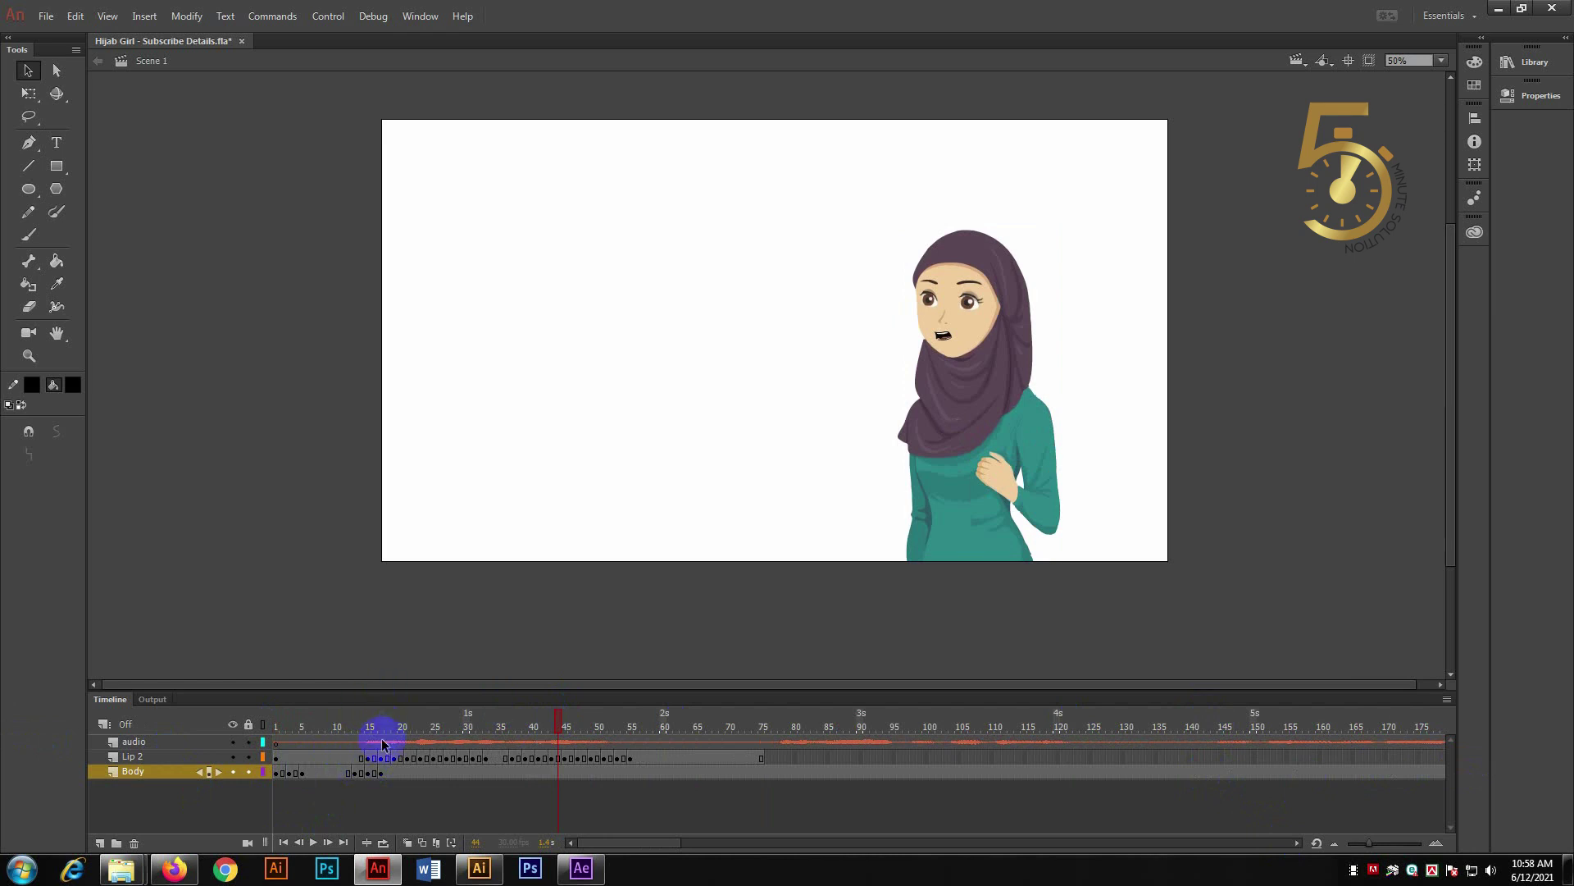
pyautogui.moveTo(361, 756); pyautogui.dragTo(380, 747)
pyautogui.moveTo(366, 748); pyautogui.dragTo(621, 747)
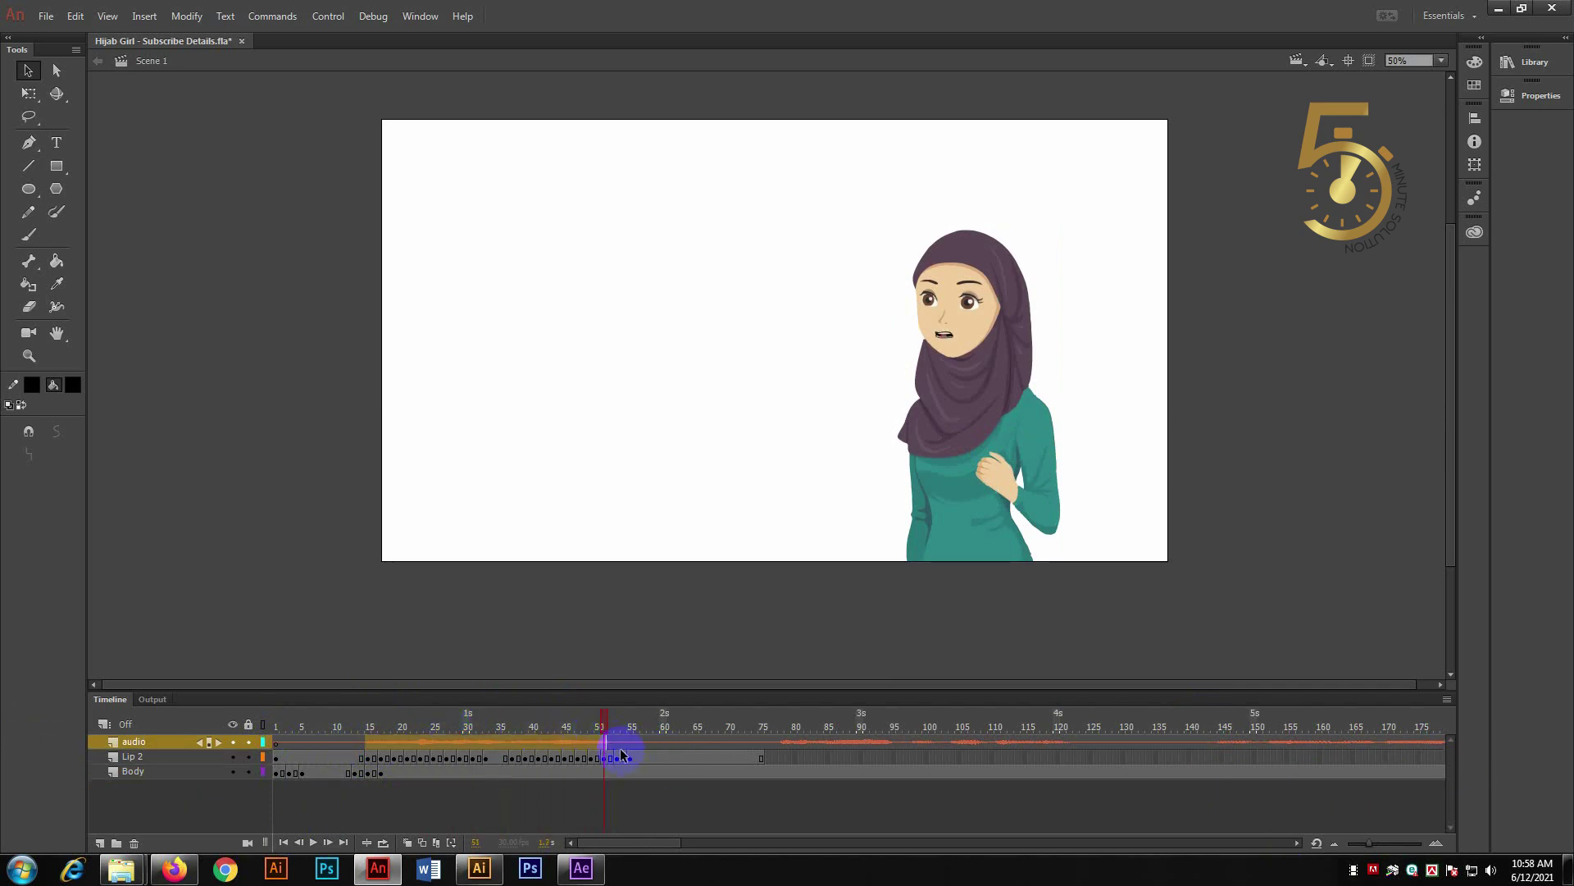
pyautogui.moveTo(621, 746); pyautogui.dragTo(632, 760)
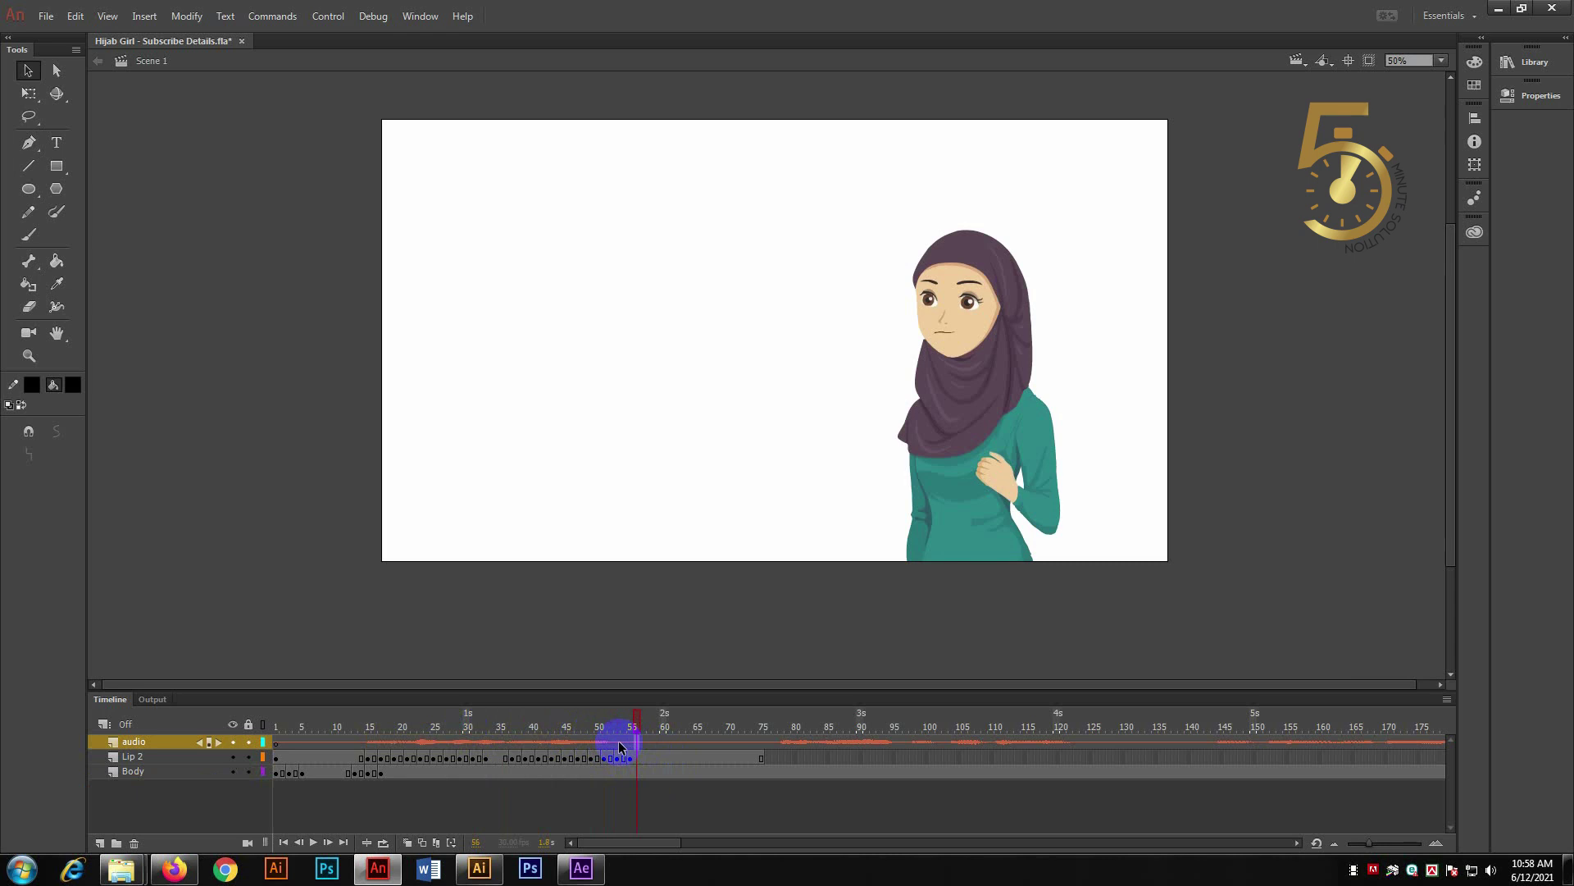
pyautogui.moveTo(631, 748); pyautogui.dragTo(762, 751)
pyautogui.moveTo(725, 741)
pyautogui.mouseDown()
pyautogui.moveTo(773, 734)
pyautogui.moveTo(625, 735)
pyautogui.moveTo(766, 742)
pyautogui.moveTo(712, 746)
pyautogui.moveTo(730, 740)
pyautogui.mouseUp()
pyautogui.moveTo(599, 759); pyautogui.dragTo(626, 756)
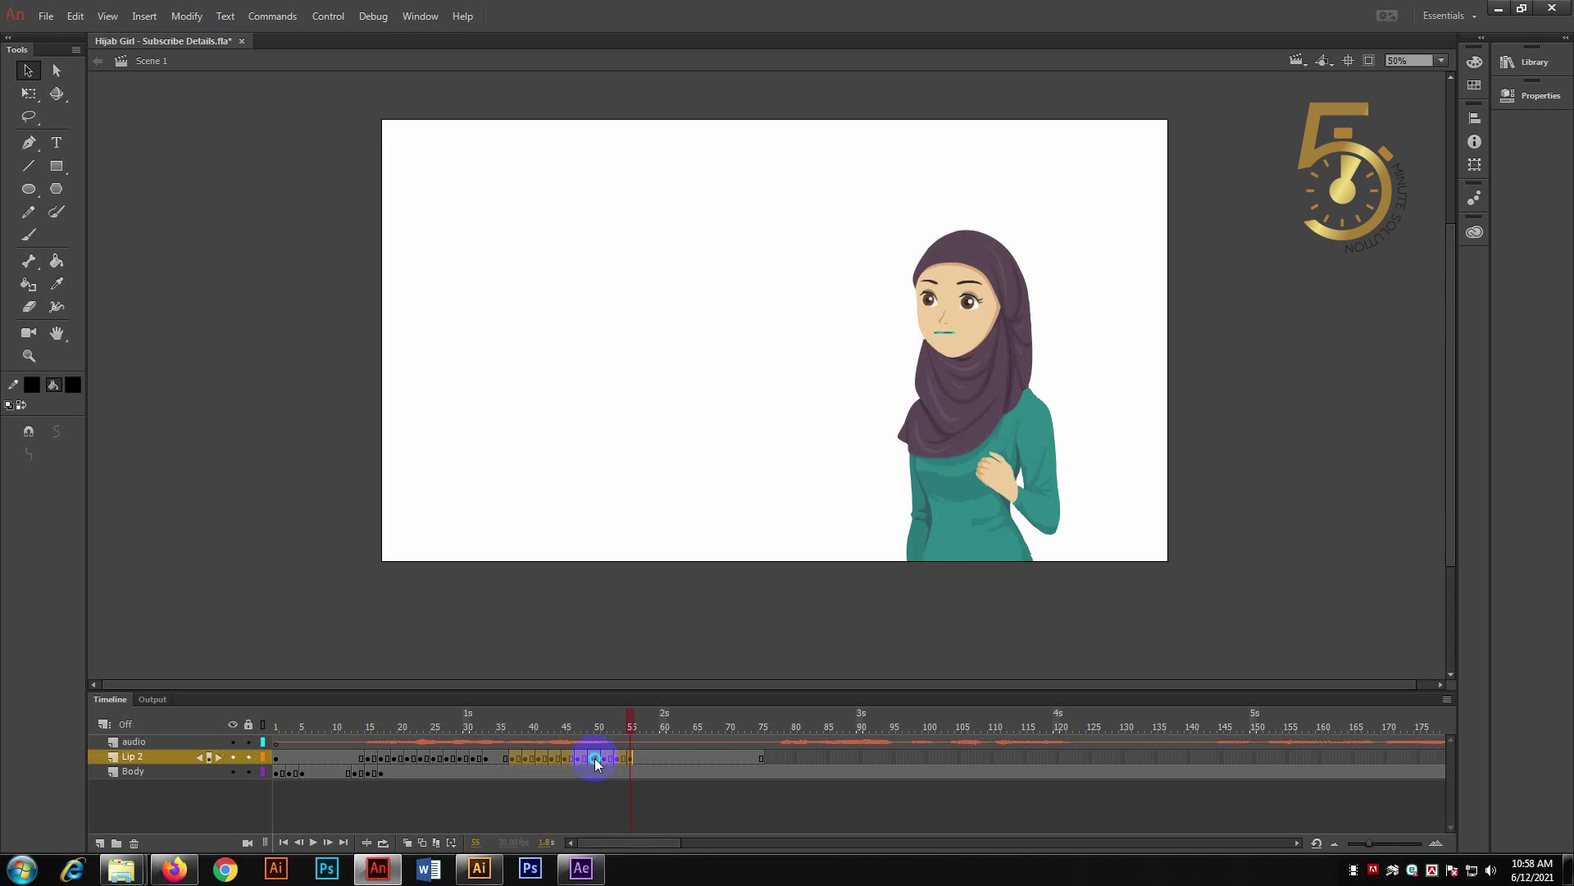
# - Copy the selected mouth keyframes and paste them on Lip 2 starting at frame 76
pyautogui.rightClick(593, 758)
pyautogui.click(685, 528)
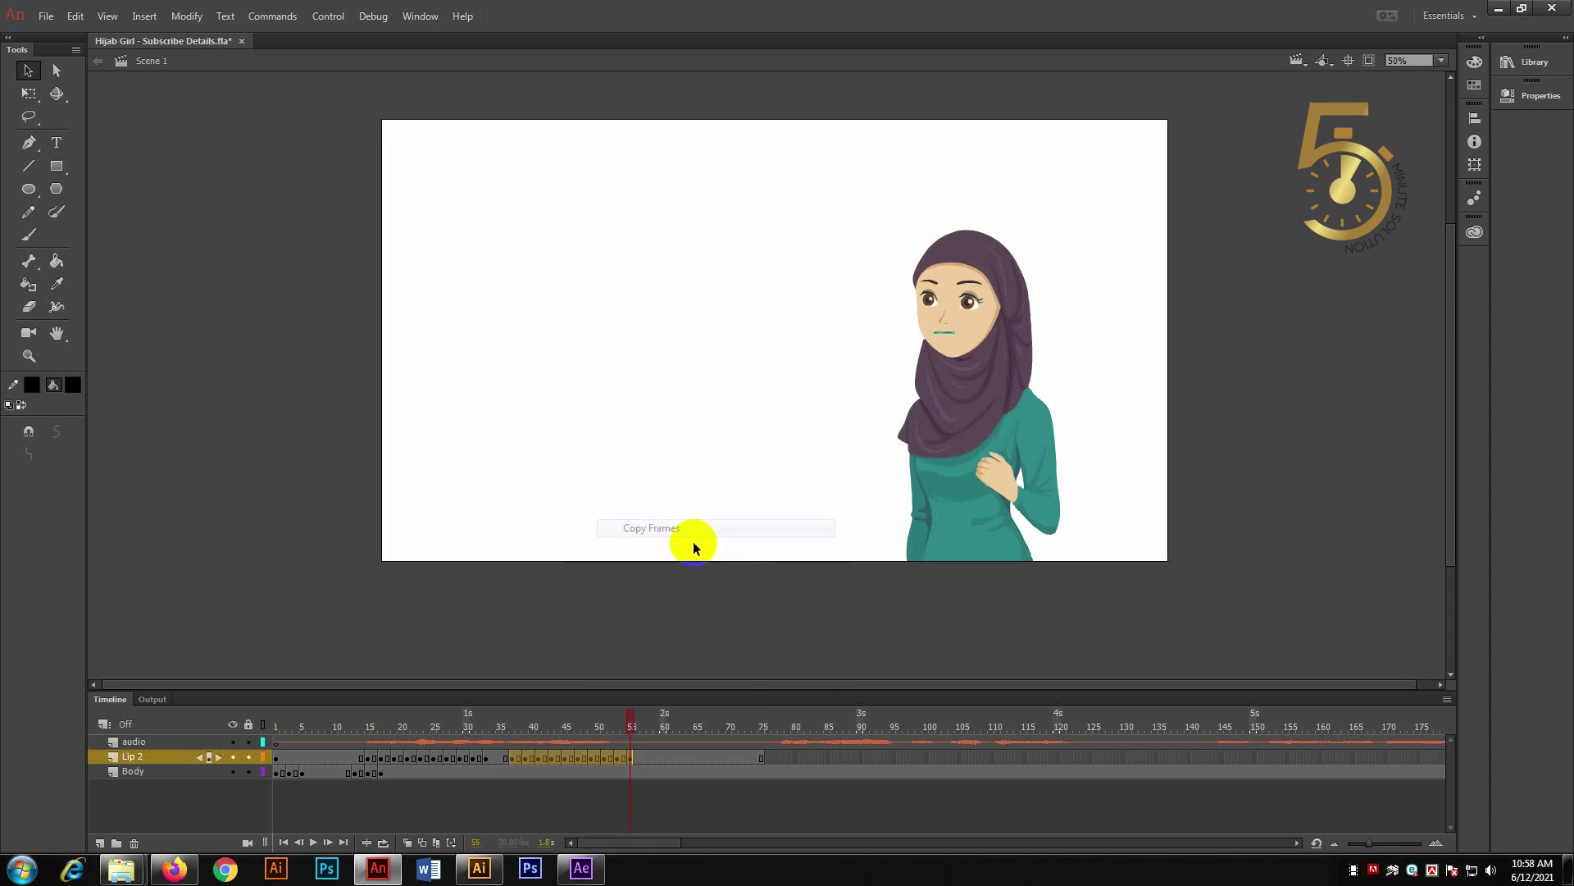
pyautogui.click(781, 758)
pyautogui.rightClick(781, 756)
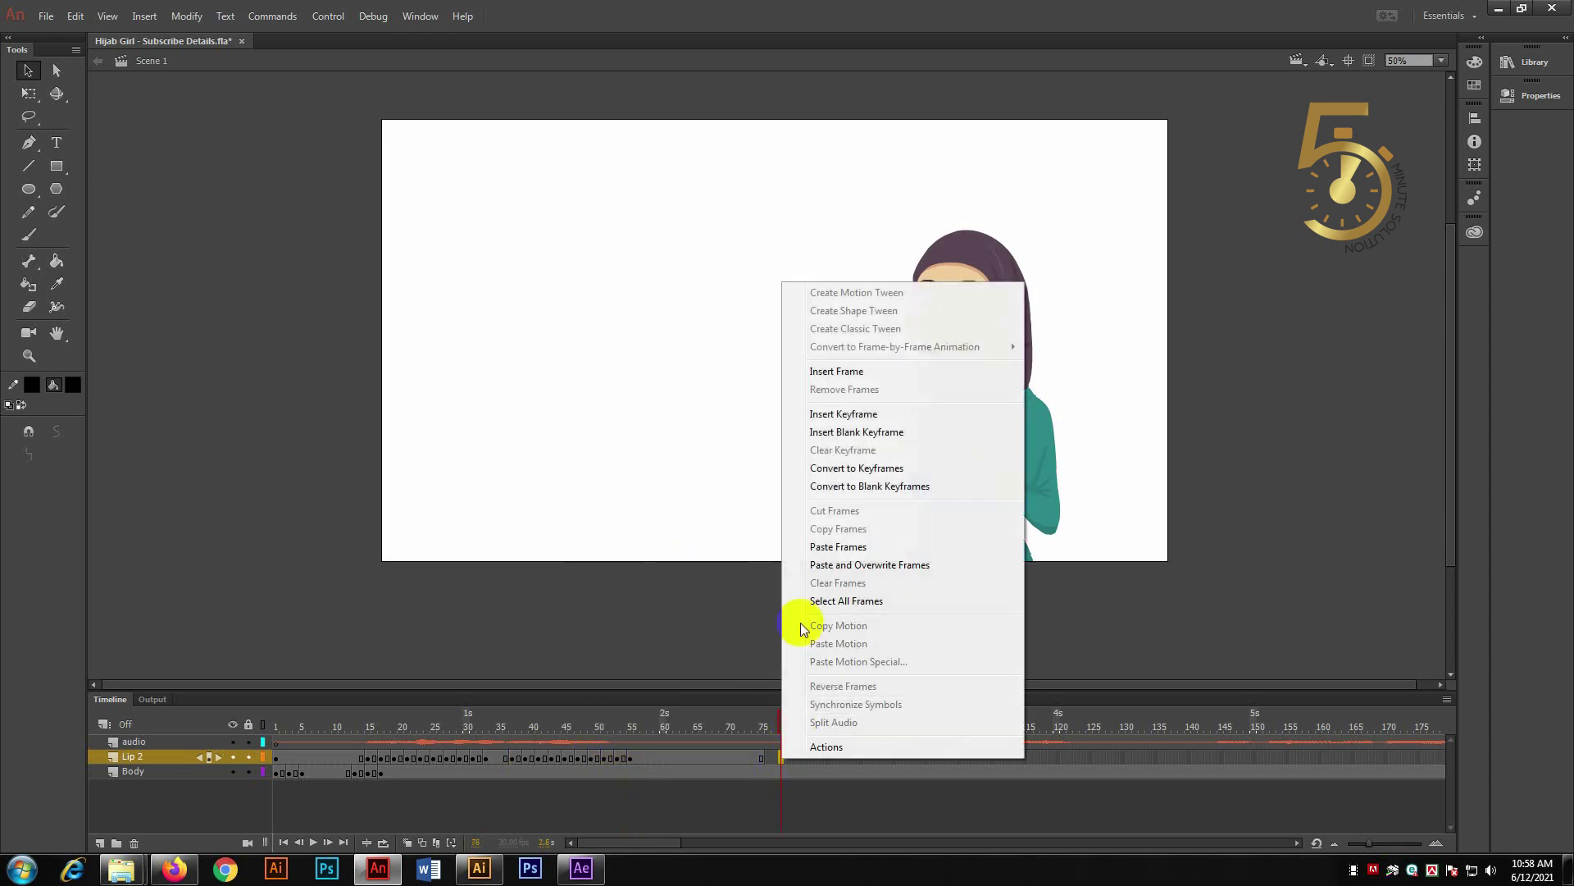
pyautogui.click(840, 547)
# - Play back the pasted mouth frames to check the lip sync, ending at frame 96
pyautogui.moveTo(769, 722)
pyautogui.mouseDown()
pyautogui.moveTo(841, 732)
pyautogui.moveTo(213, 735)
pyautogui.mouseUp()
pyautogui.press('Return')
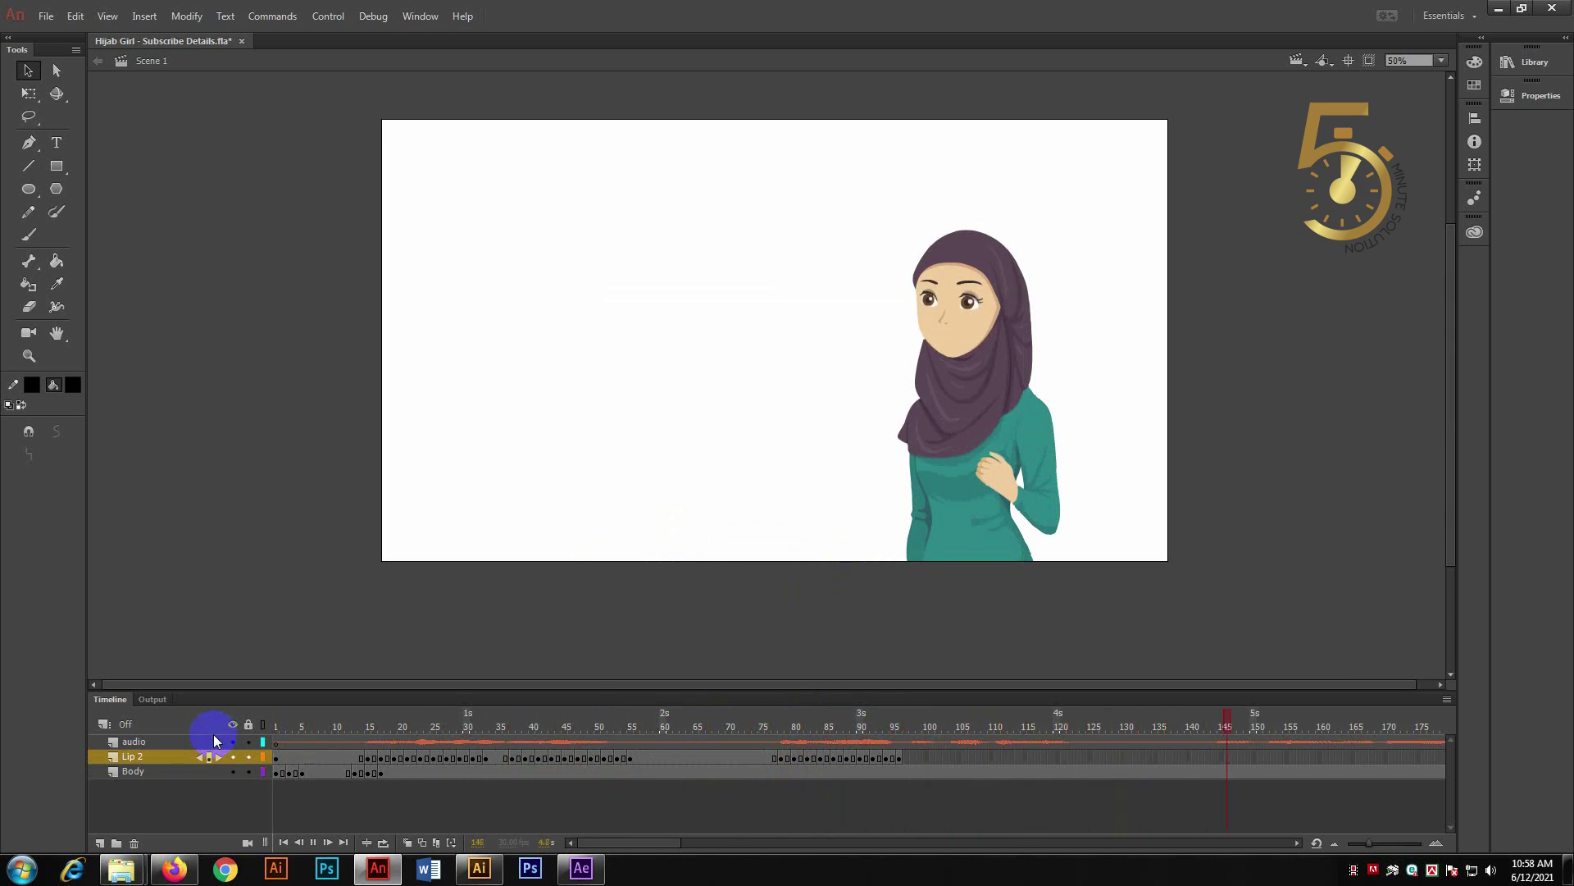
pyautogui.click(311, 733)
pyautogui.moveTo(312, 732)
pyautogui.mouseDown()
pyautogui.moveTo(990, 722)
pyautogui.moveTo(878, 722)
pyautogui.moveTo(931, 729)
pyautogui.moveTo(900, 727)
pyautogui.moveTo(922, 769)
pyautogui.mouseUp()
# - Paste mouth keyframes after frame 98, add two hold frames, and replay from frame 76
pyautogui.rightClick(920, 764)
pyautogui.click(1008, 552)
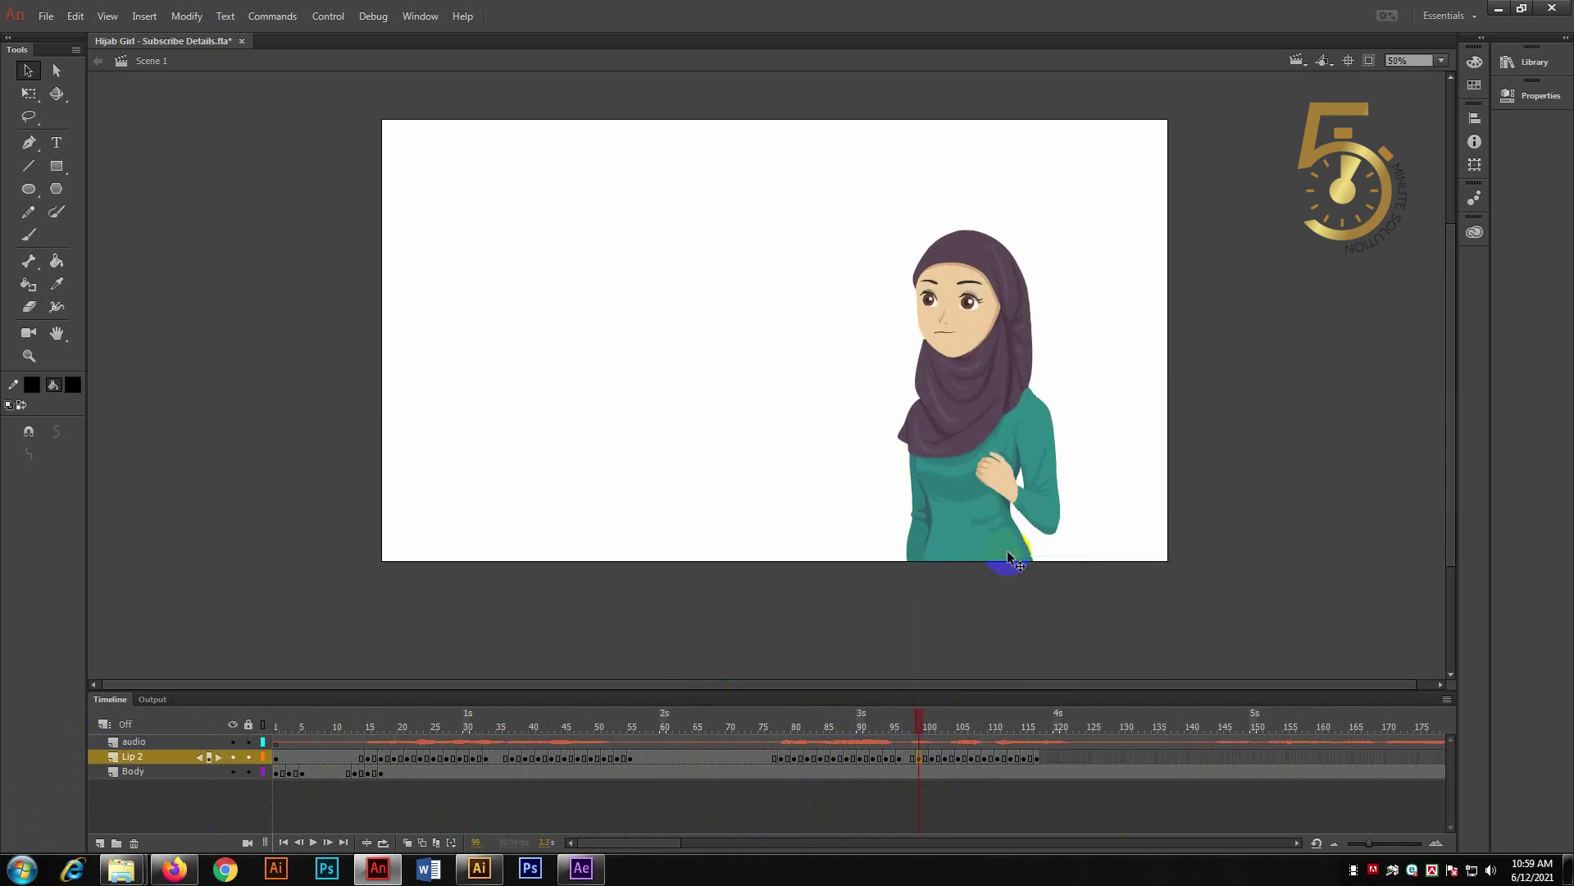
pyautogui.click(909, 767)
pyautogui.rightClick(907, 755)
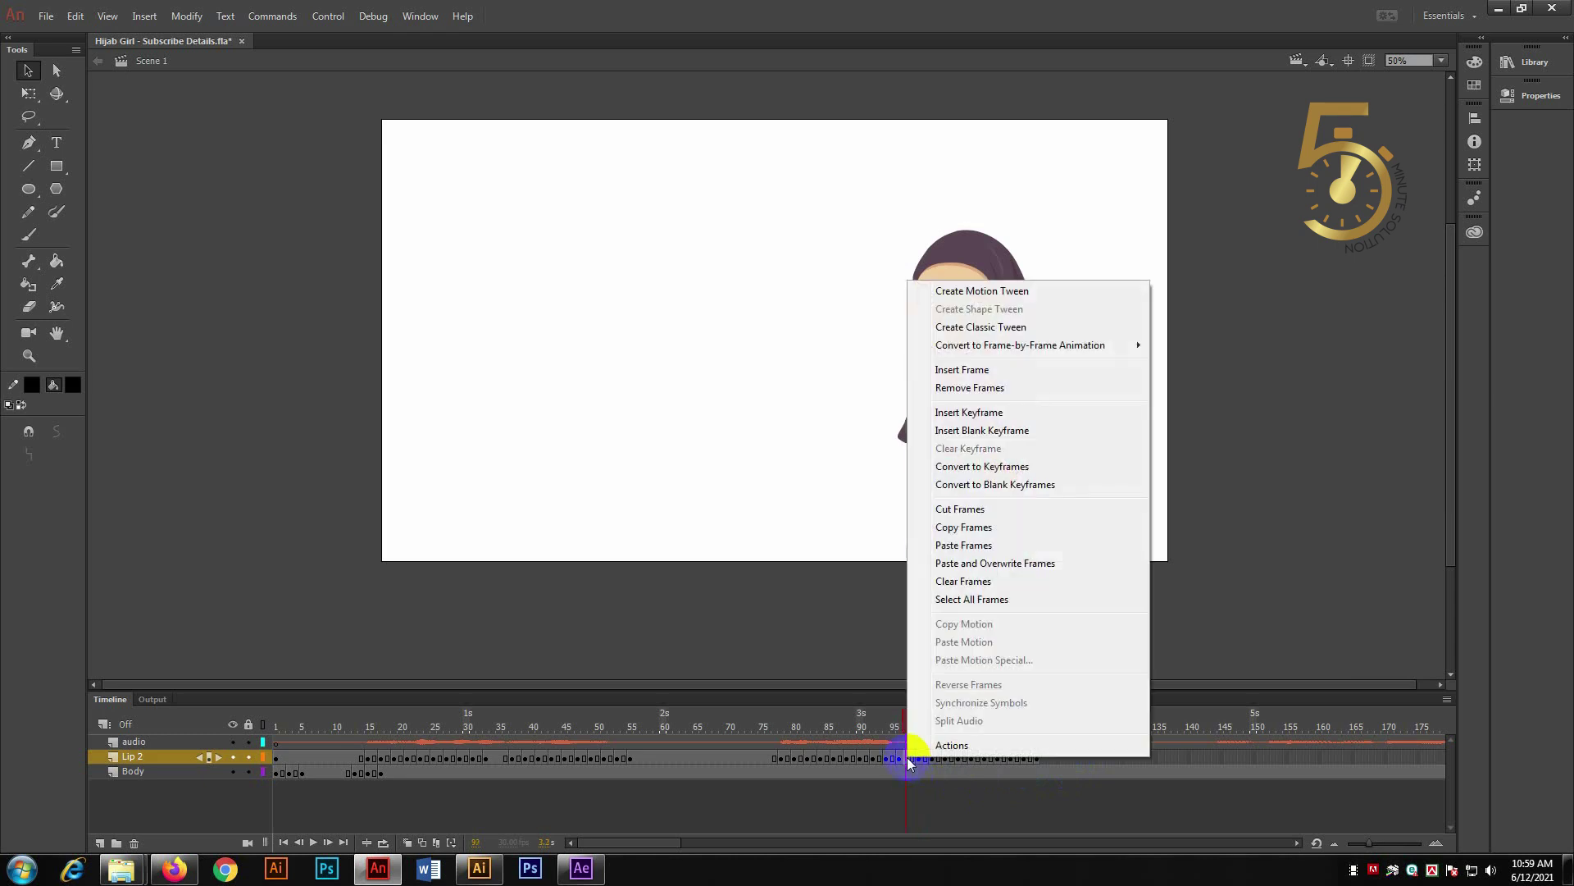
pyautogui.click(996, 377)
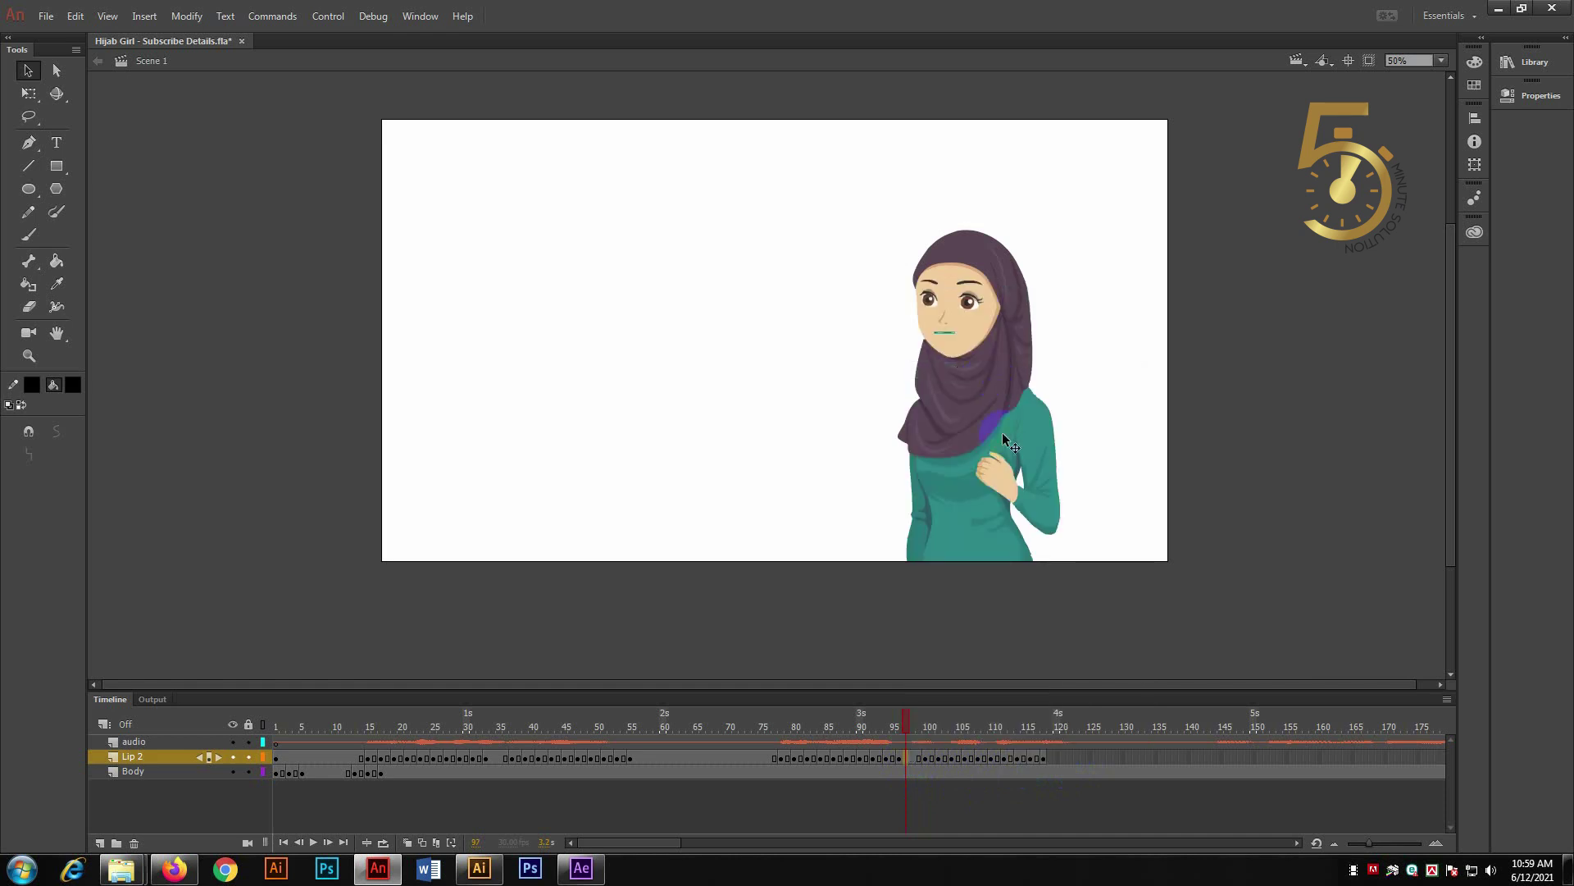
pyautogui.rightClick(907, 756)
pyautogui.click(976, 376)
pyautogui.moveTo(905, 732); pyautogui.dragTo(771, 732)
pyautogui.press('Return')
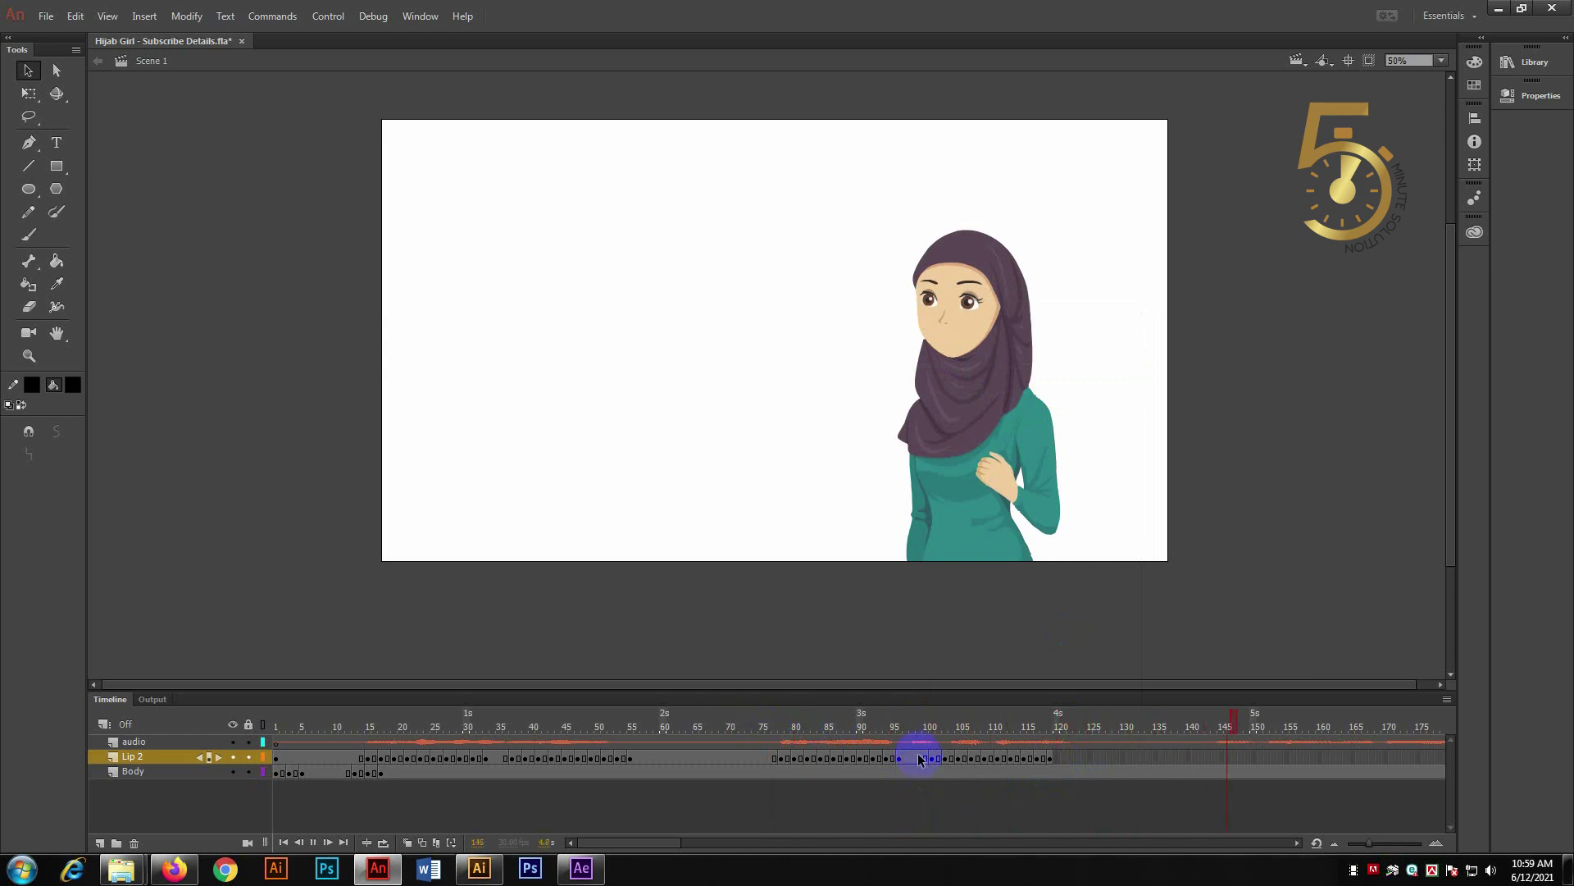
# - Insert frames on Lip 2 at frames 119, 120 and 121
pyautogui.rightClick(1051, 756)
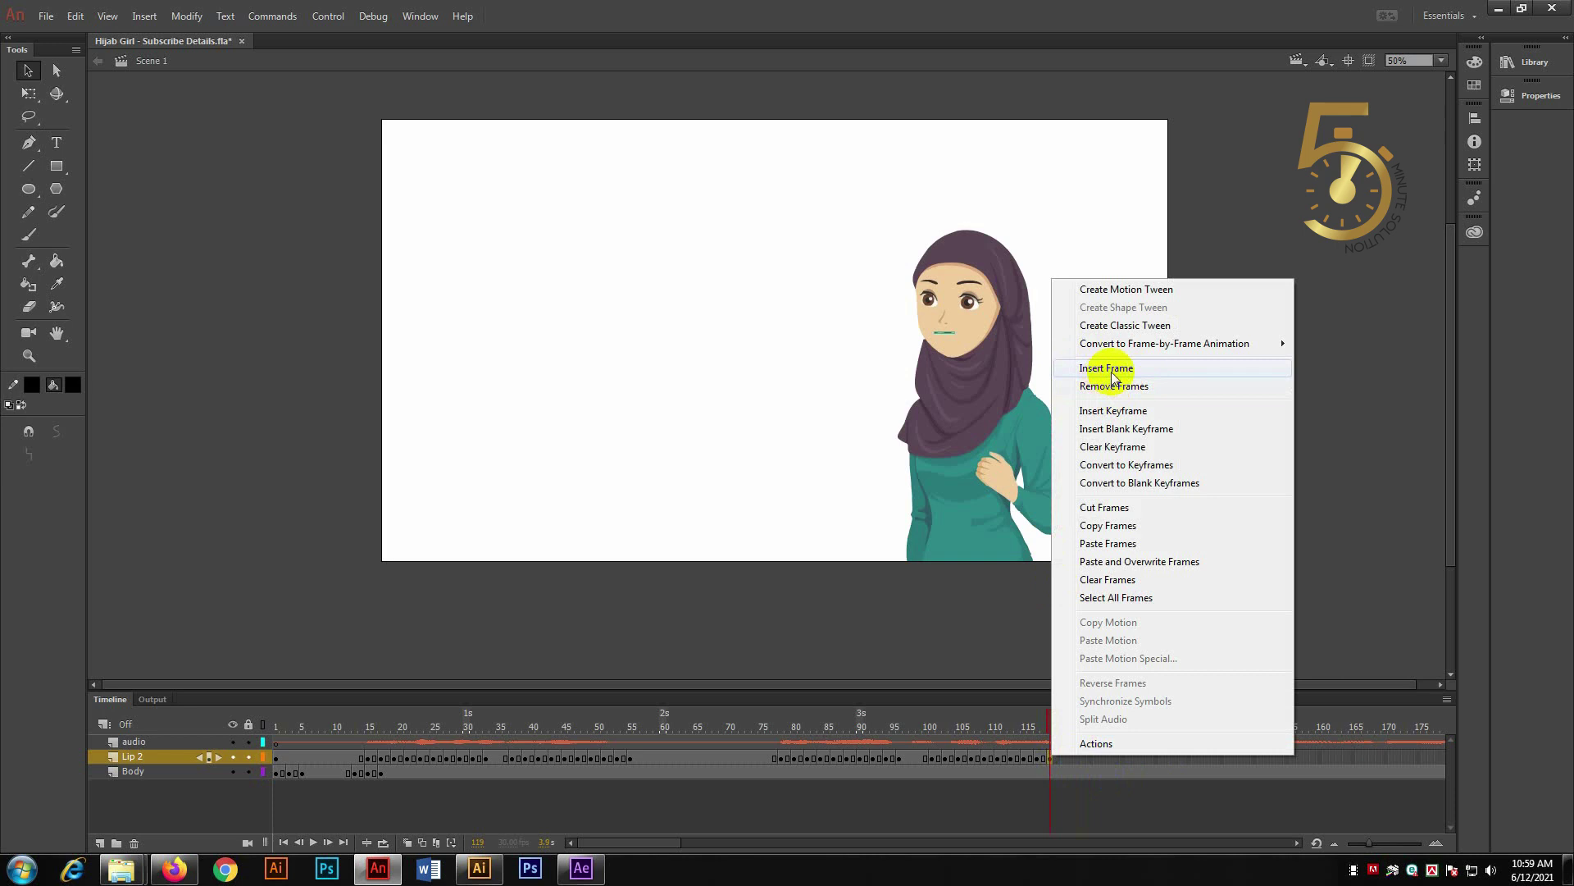
pyautogui.click(1117, 366)
pyautogui.rightClick(1058, 759)
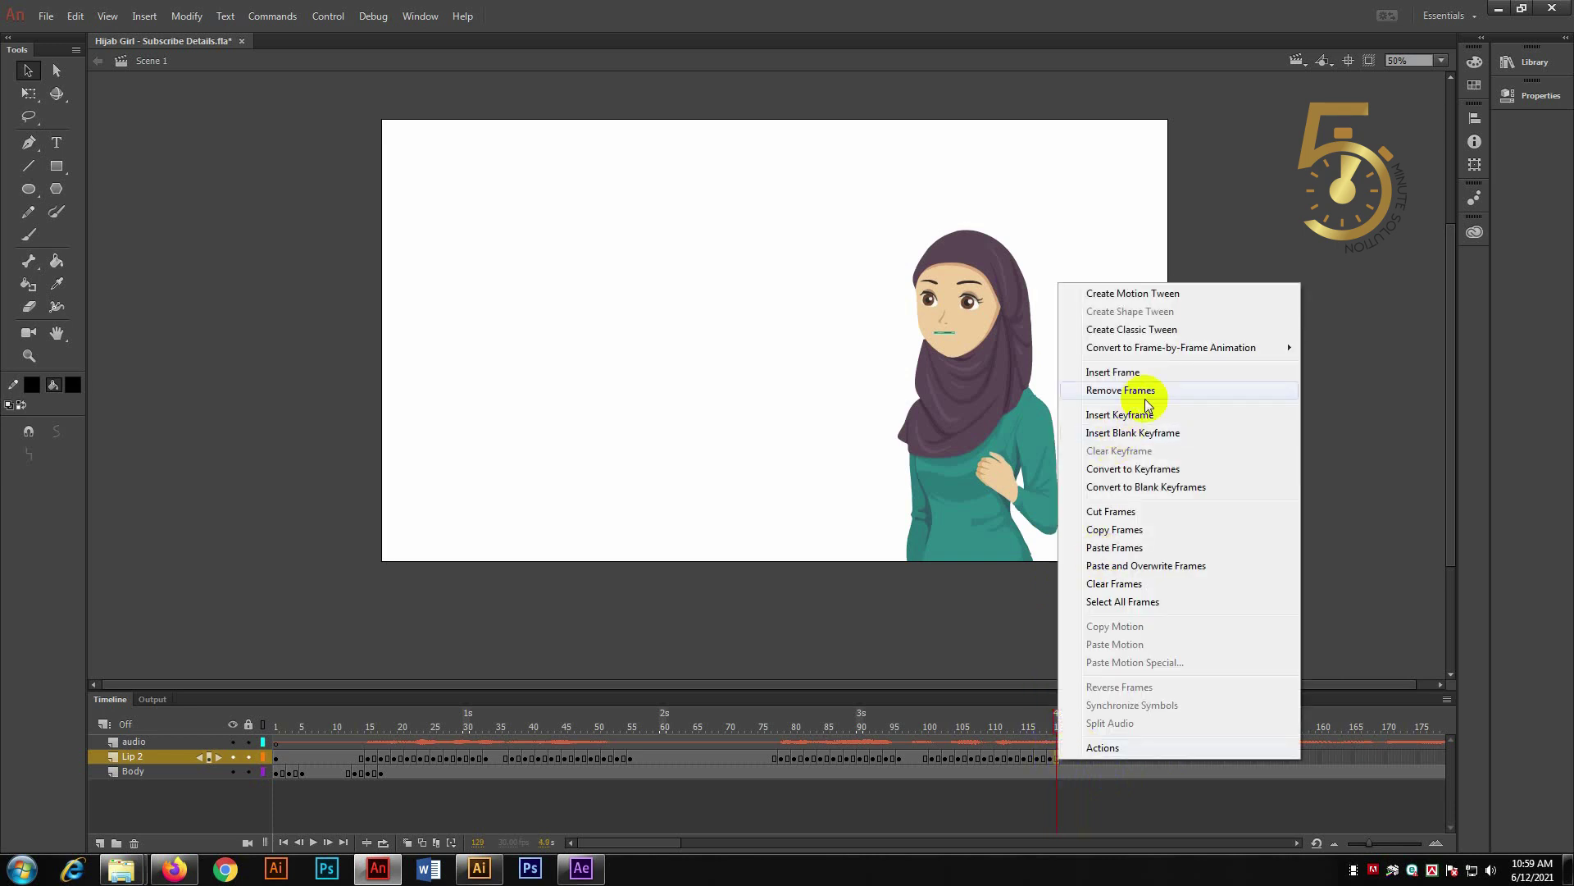
pyautogui.click(1134, 373)
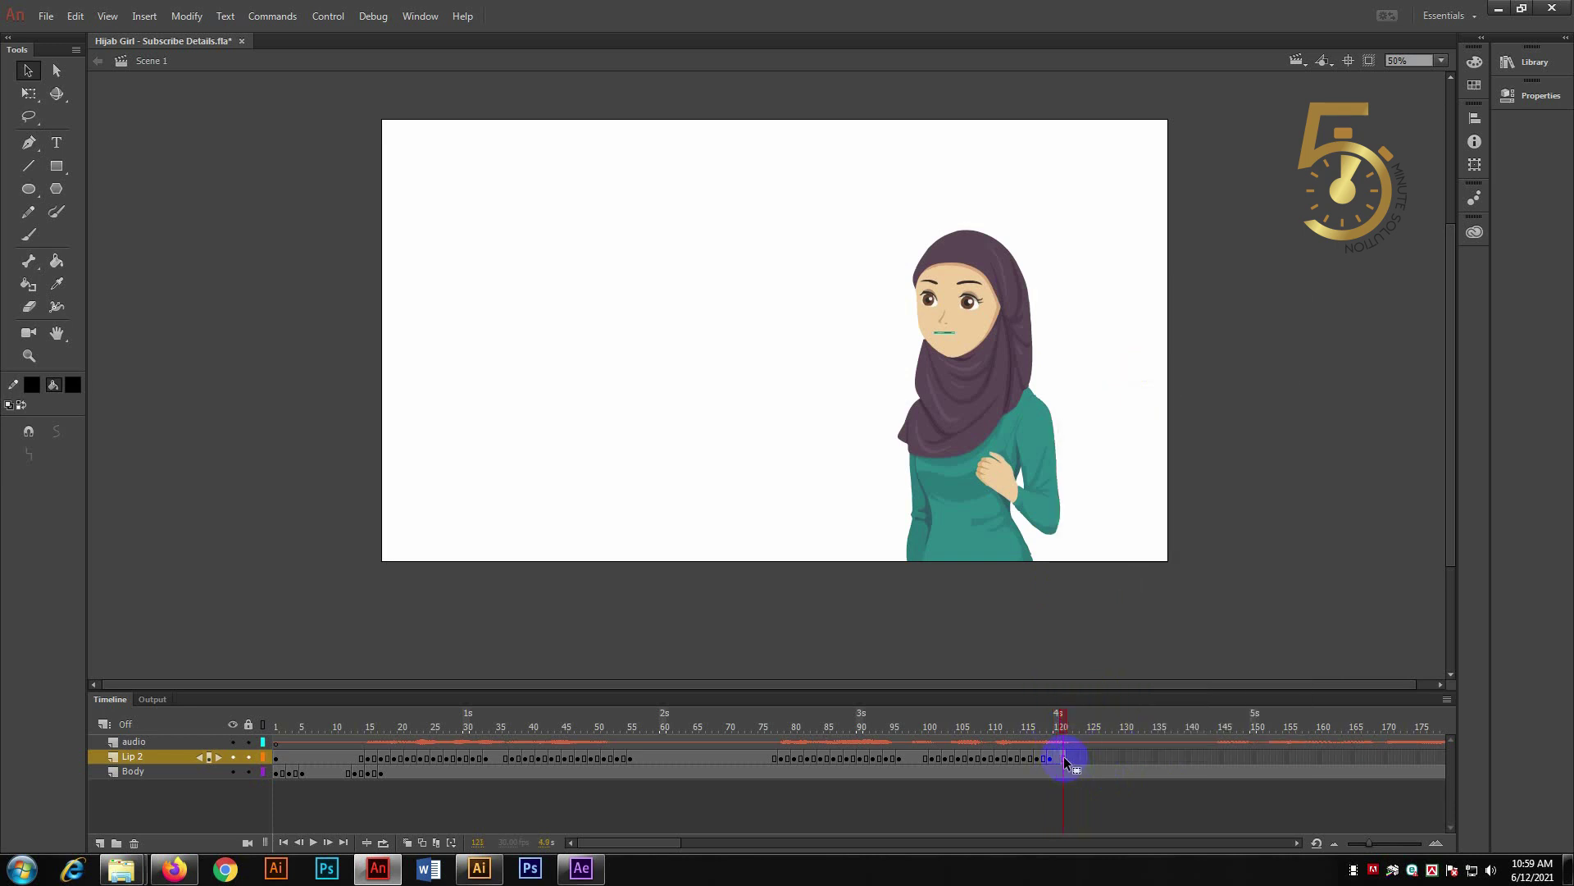
pyautogui.rightClick(1065, 757)
pyautogui.click(1133, 371)
pyautogui.rightClick(1070, 755)
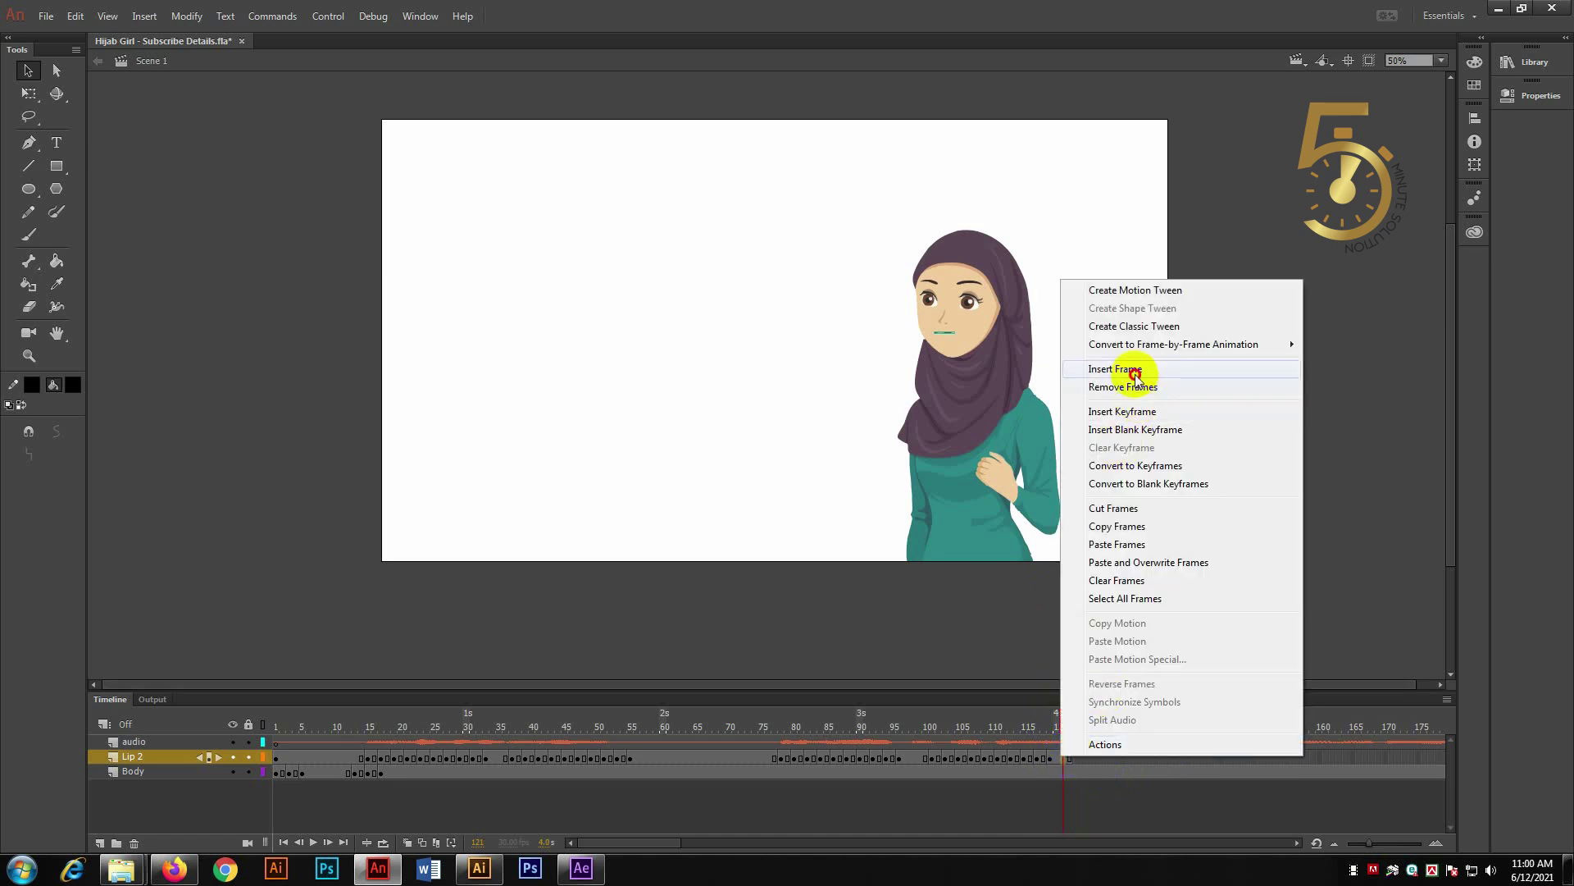
pyautogui.click(1136, 373)
# - Keep adding single frames to lengthen Lip 2 around frames 120–121
pyautogui.click(1055, 760)
pyautogui.rightClick(1064, 761)
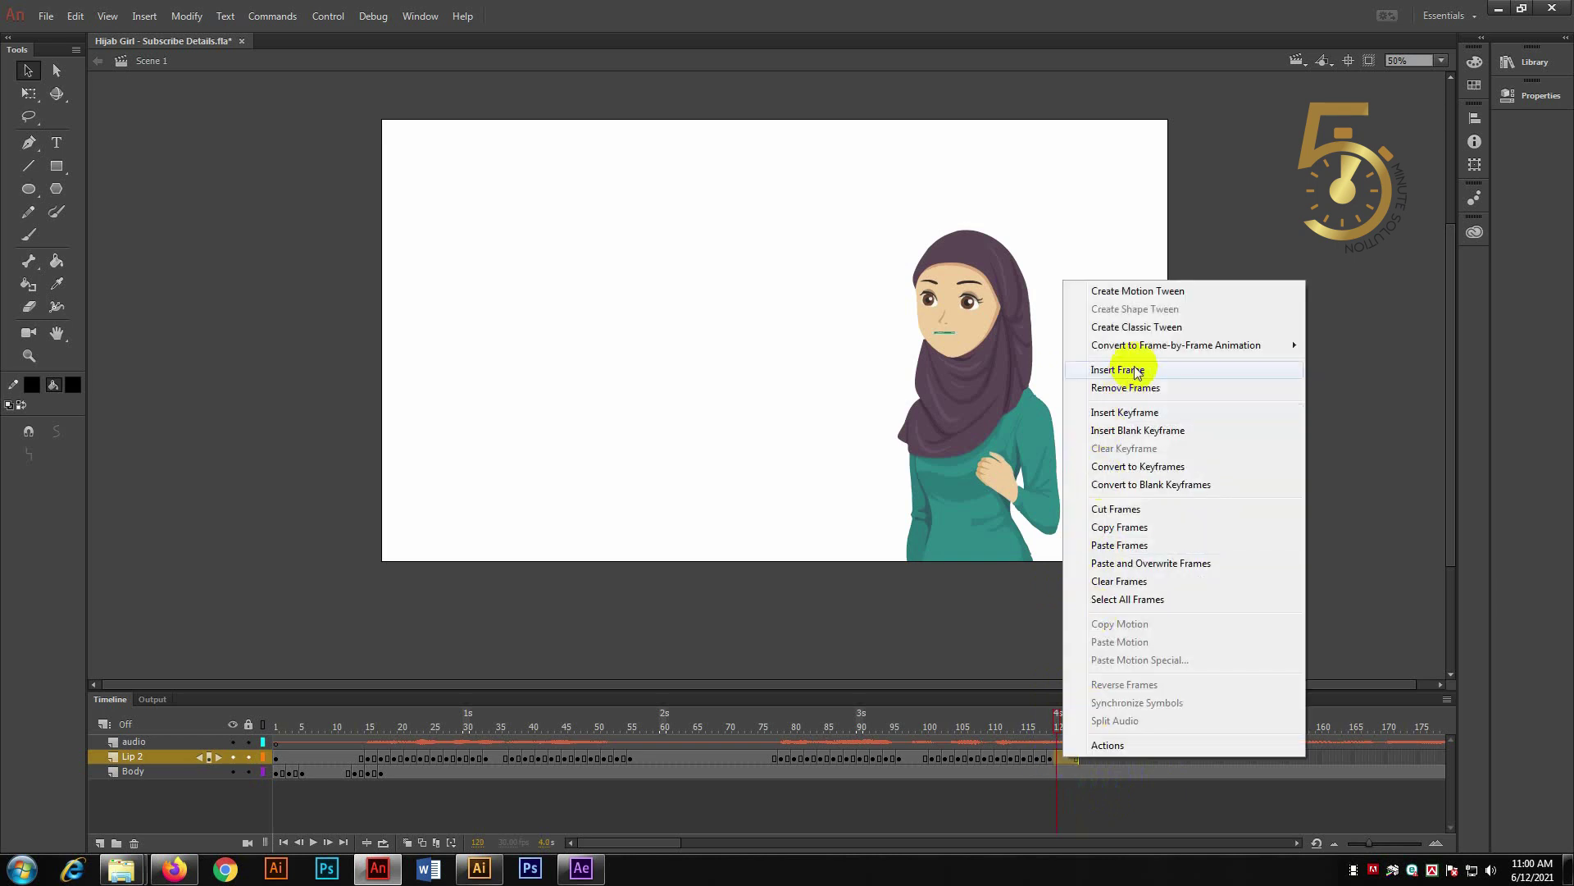
pyautogui.click(1107, 364)
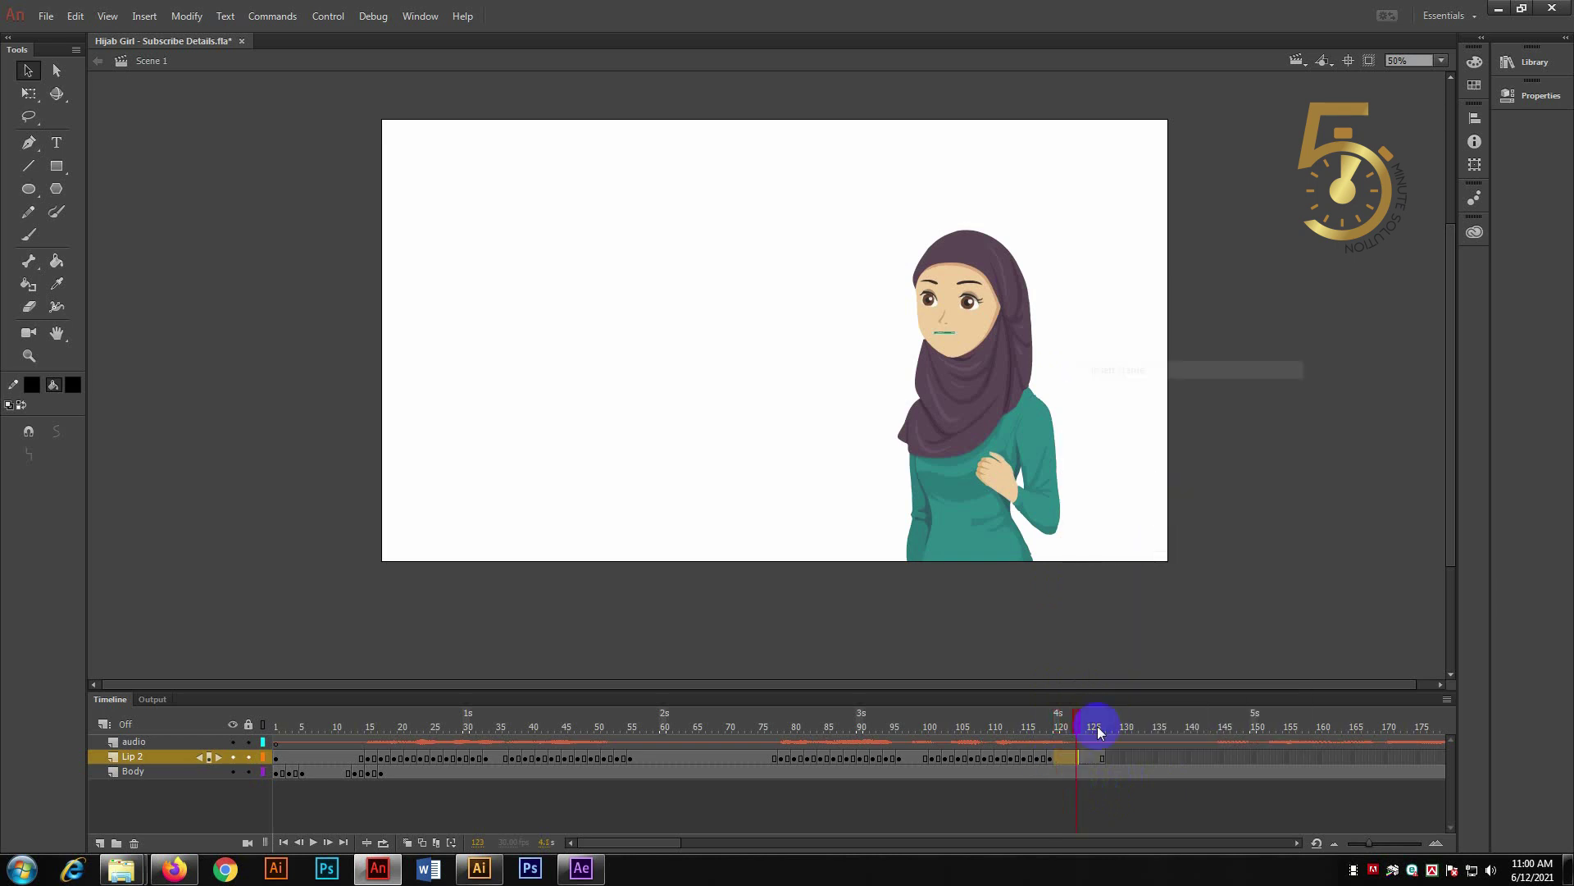
pyautogui.rightClick(1062, 758)
pyautogui.click(1143, 370)
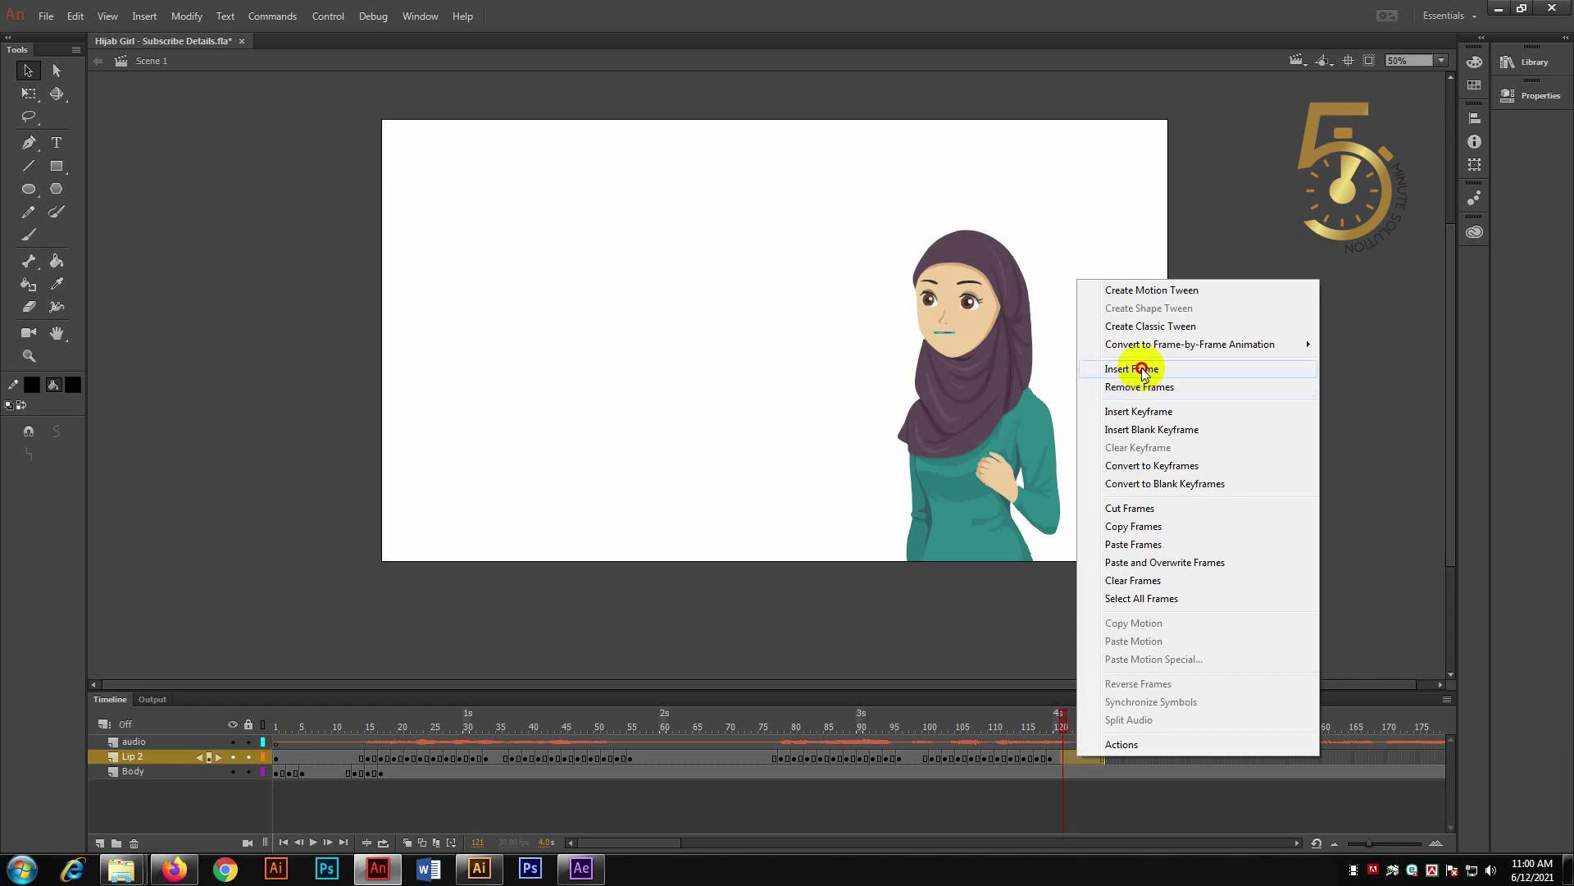
pyautogui.click(1072, 759)
pyautogui.rightClick(1072, 759)
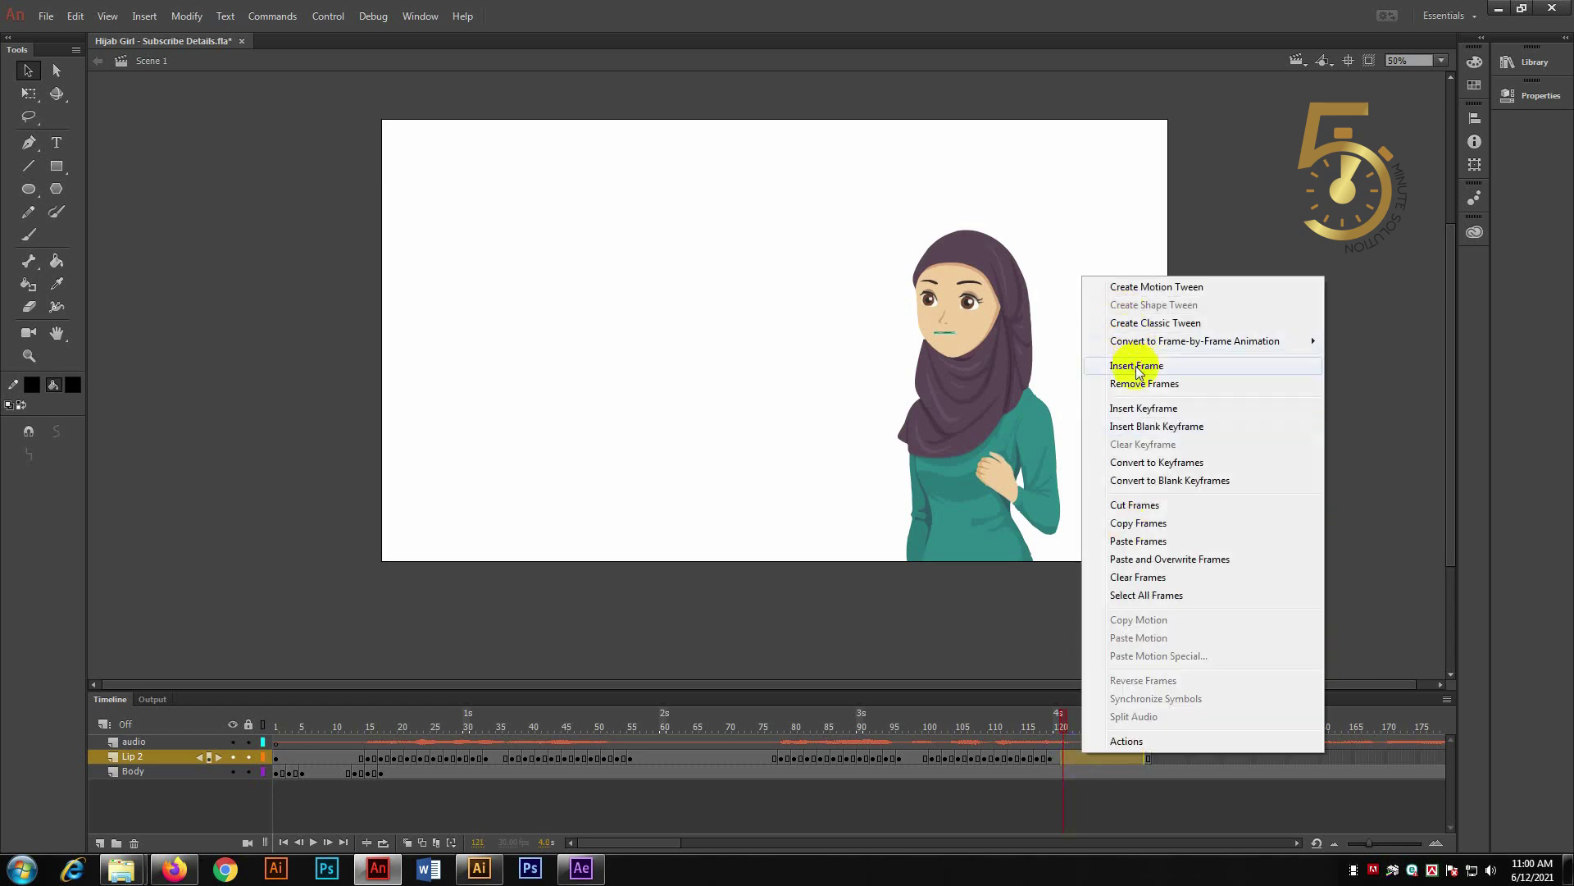
pyautogui.click(1136, 364)
# - Select Lip 2 frames 122–147 and insert frames (F5) to reach about frame 174
pyautogui.moveTo(1232, 757); pyautogui.dragTo(1069, 757)
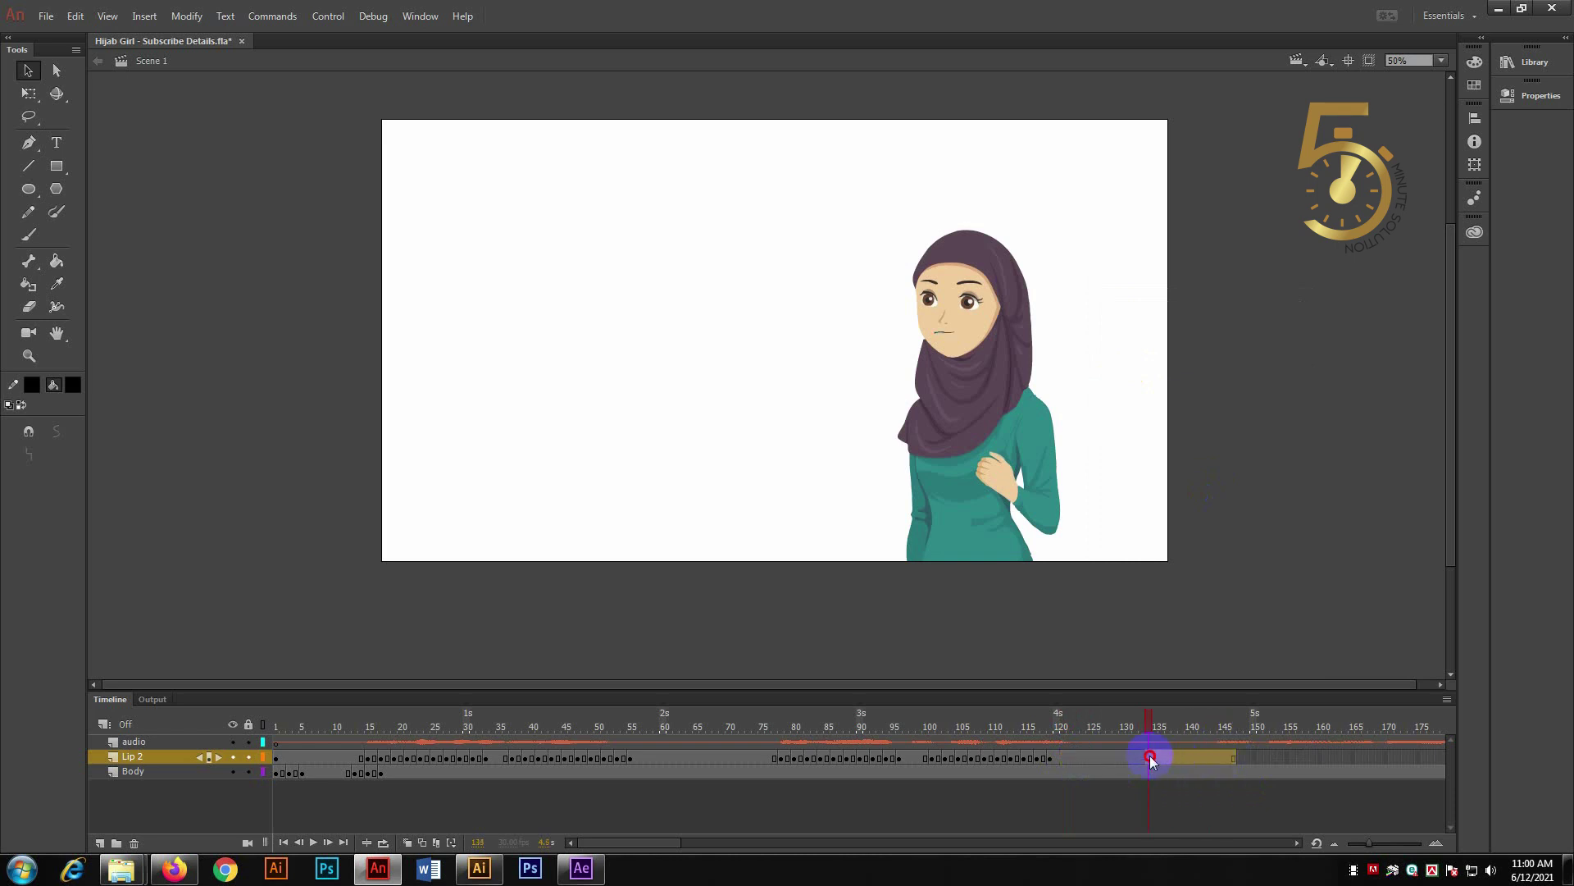
pyautogui.click(1061, 755)
pyautogui.rightClick(1097, 761)
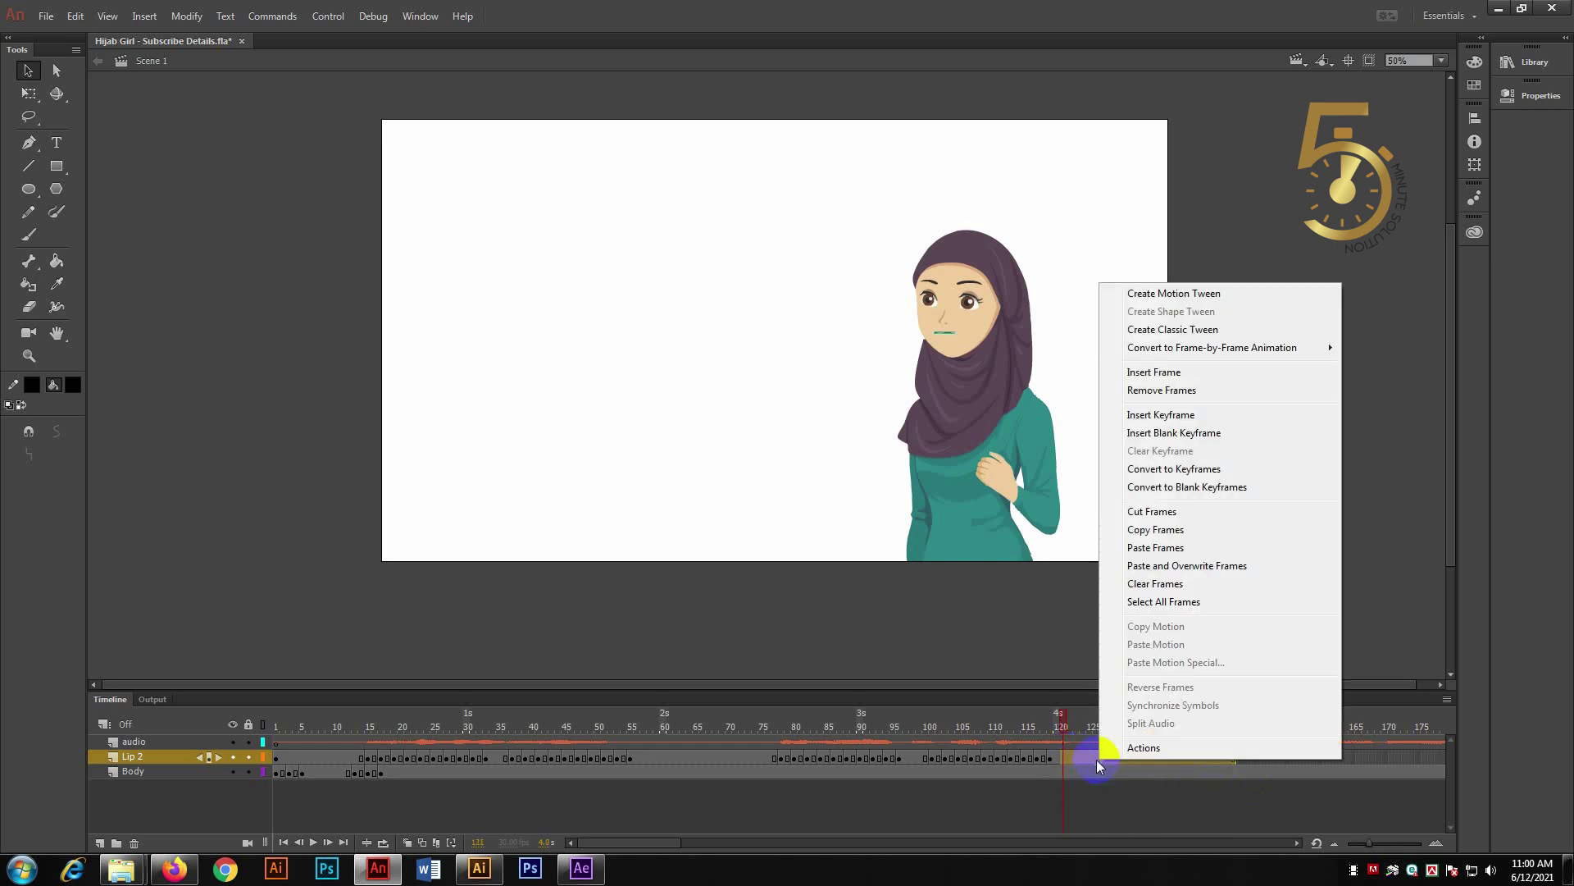
pyautogui.click(1171, 374)
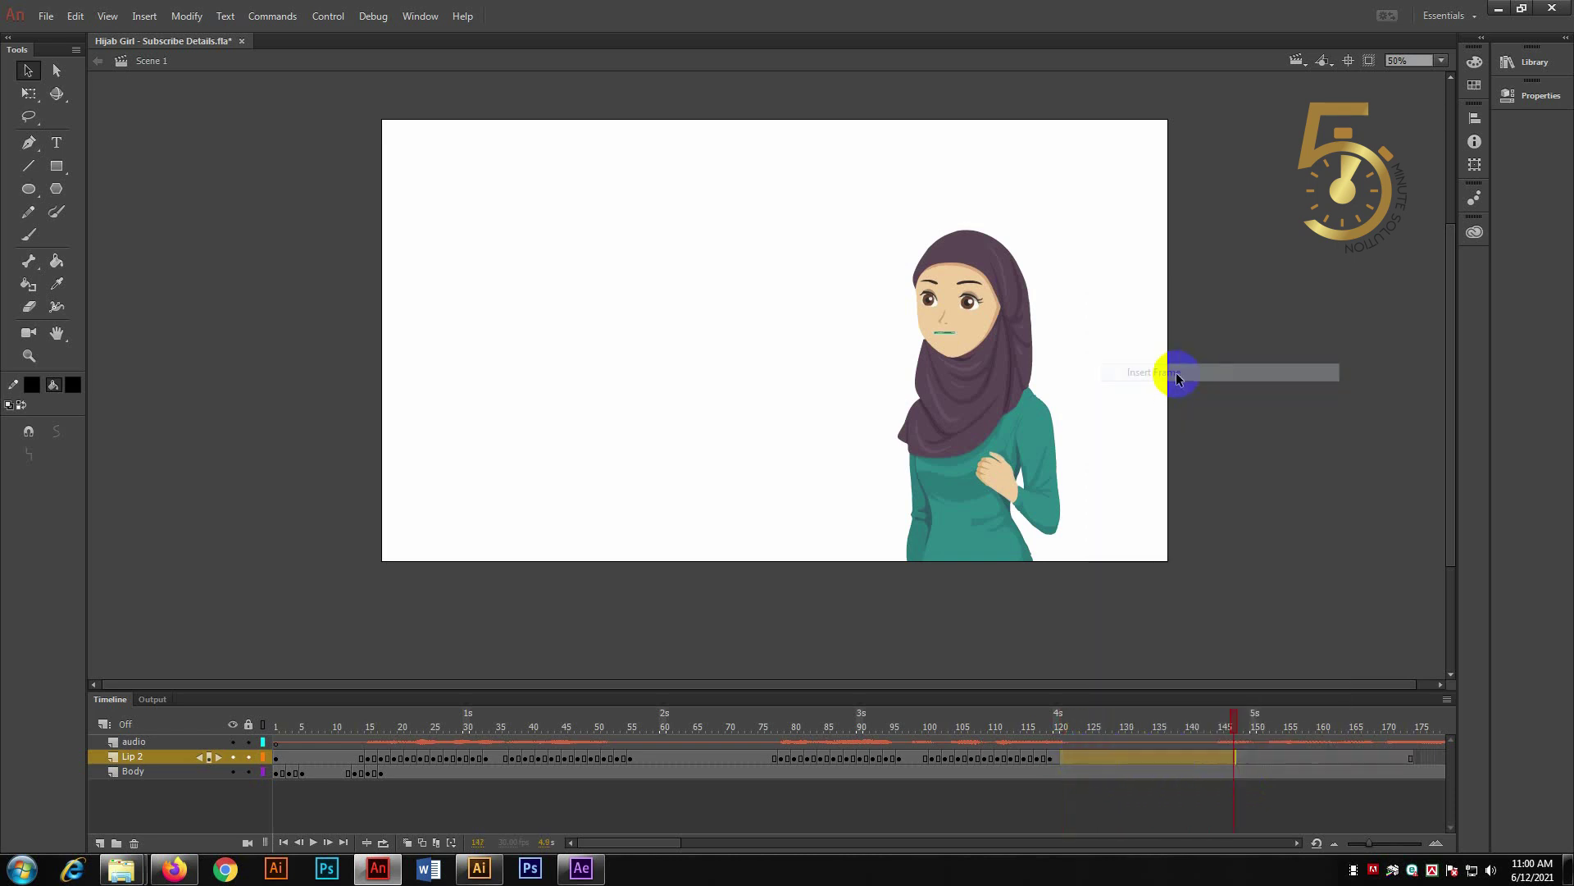
pyautogui.click(1409, 756)
pyautogui.press('F5')
pyautogui.click(1066, 754)
pyautogui.rightClick(1085, 755)
pyautogui.click(1144, 367)
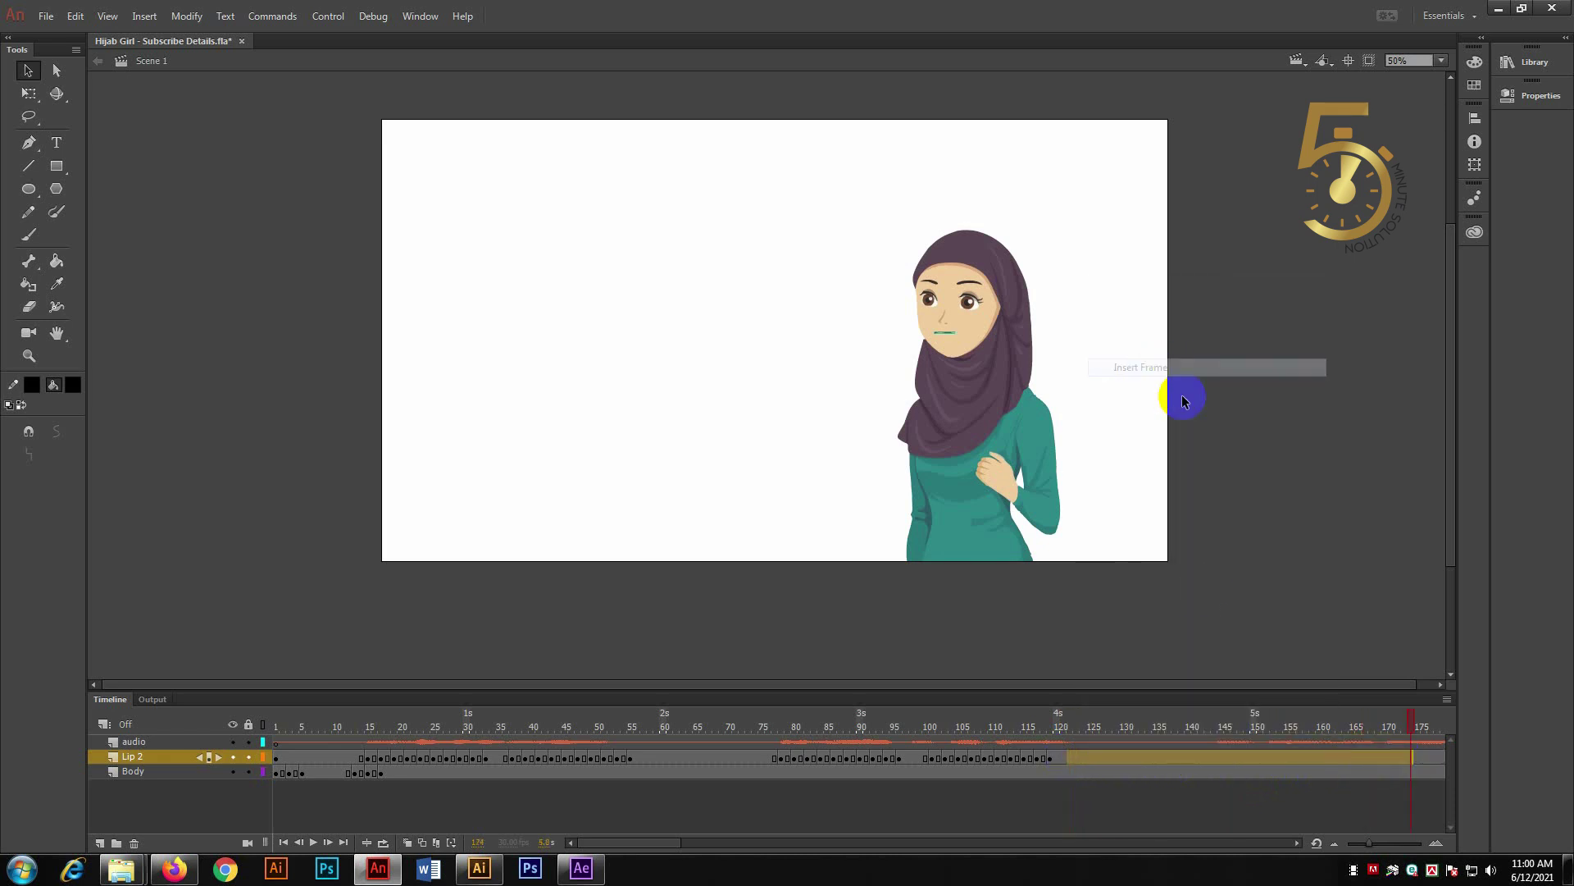
# - Insert more frames on Lip 2 and select the frame range out toward 175
pyautogui.rightClick(1119, 755)
pyautogui.click(1191, 369)
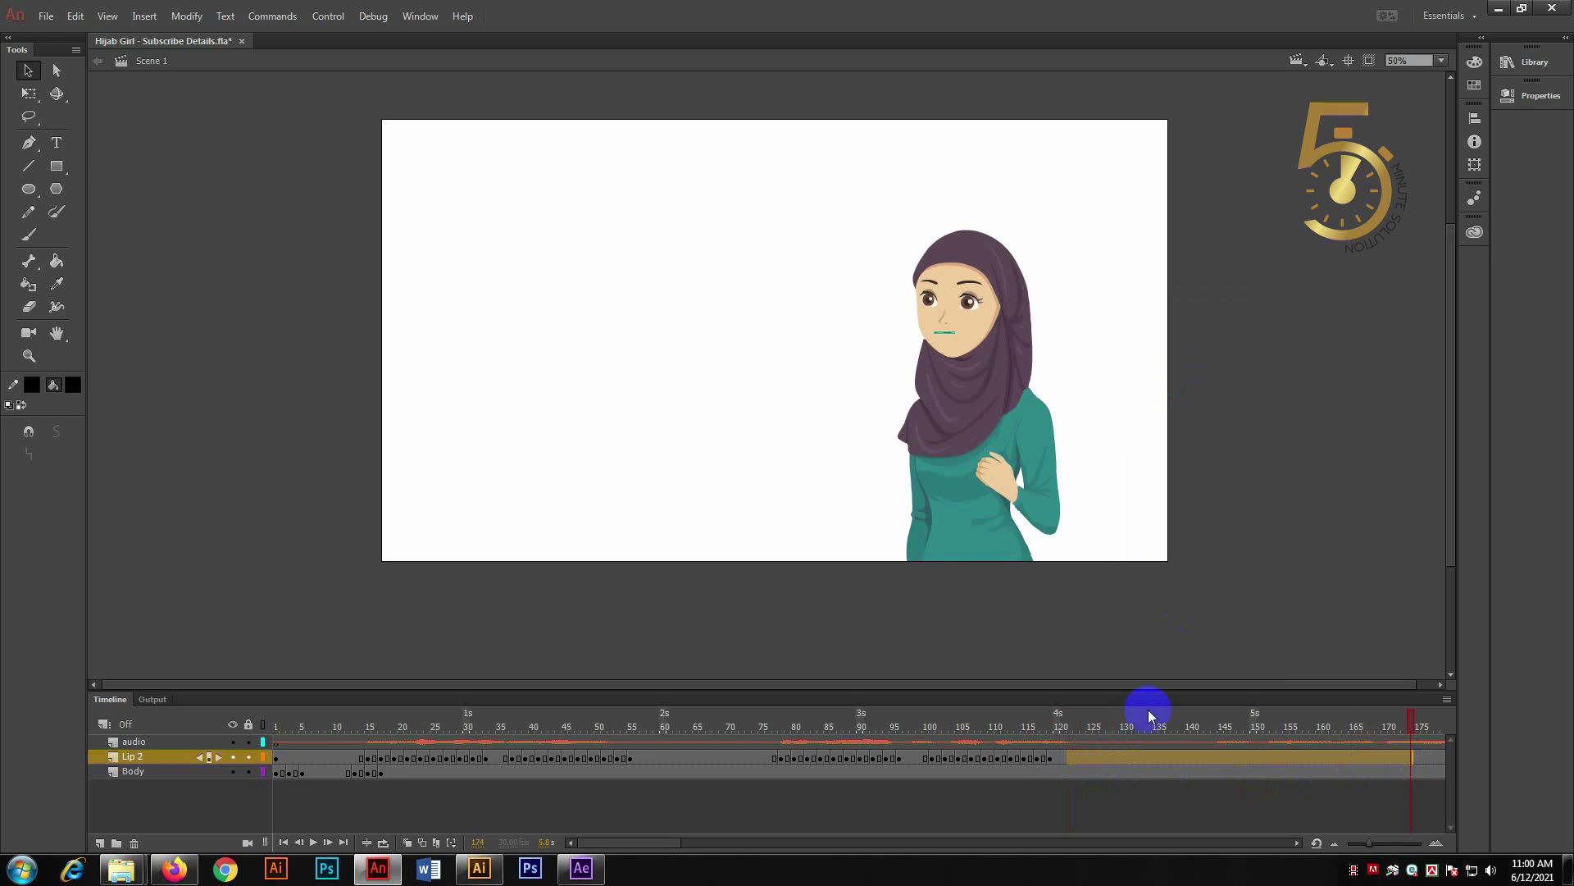
pyautogui.rightClick(1120, 768)
pyautogui.click(1189, 367)
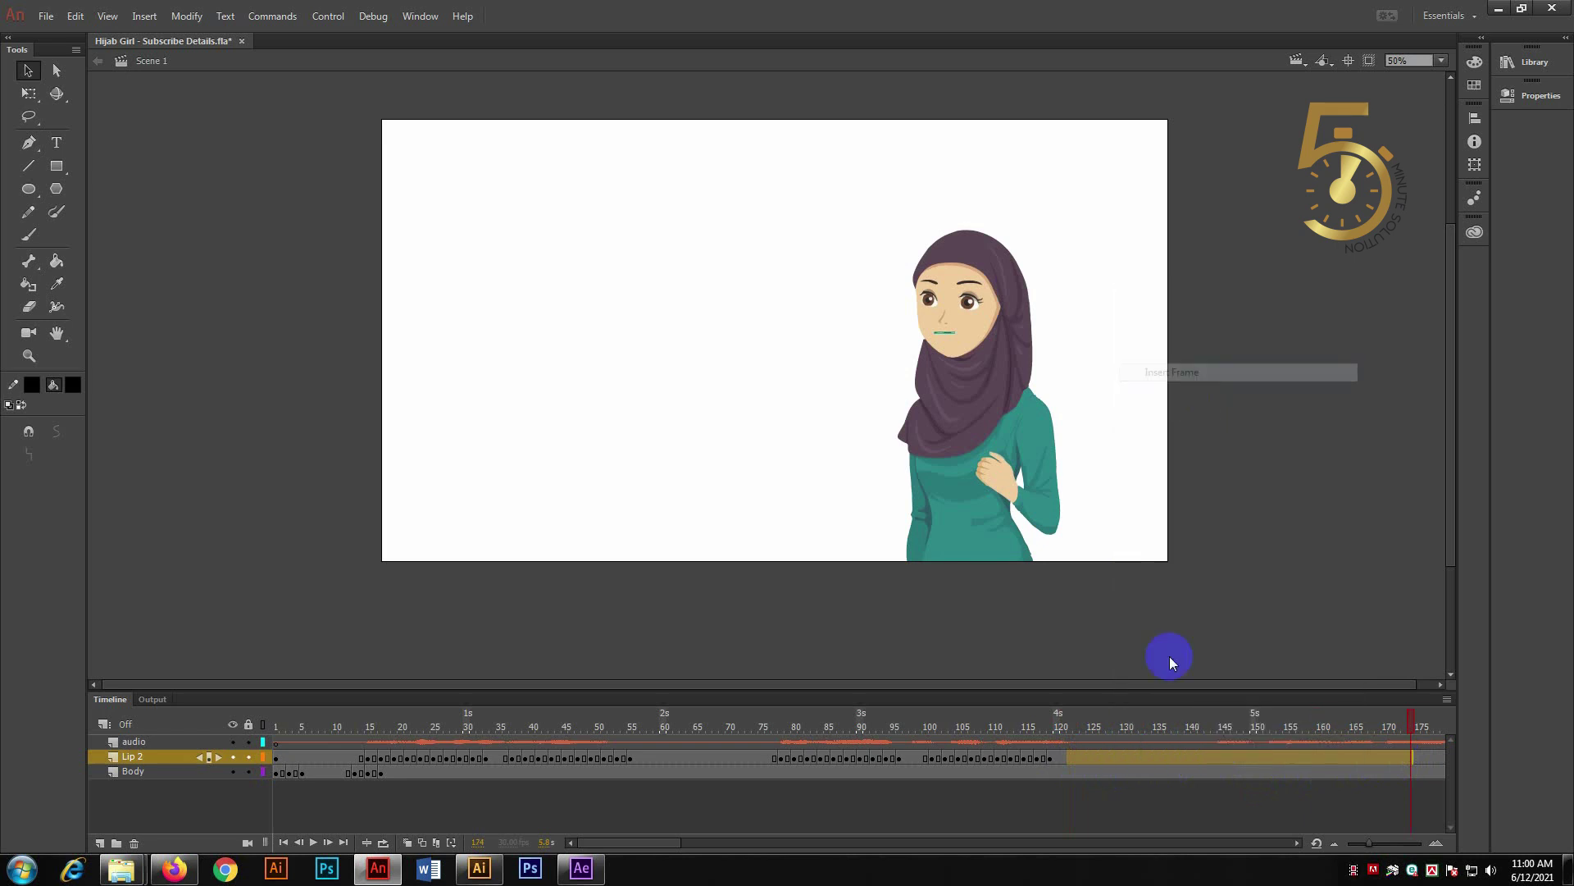
pyautogui.rightClick(1130, 759)
pyautogui.click(1189, 369)
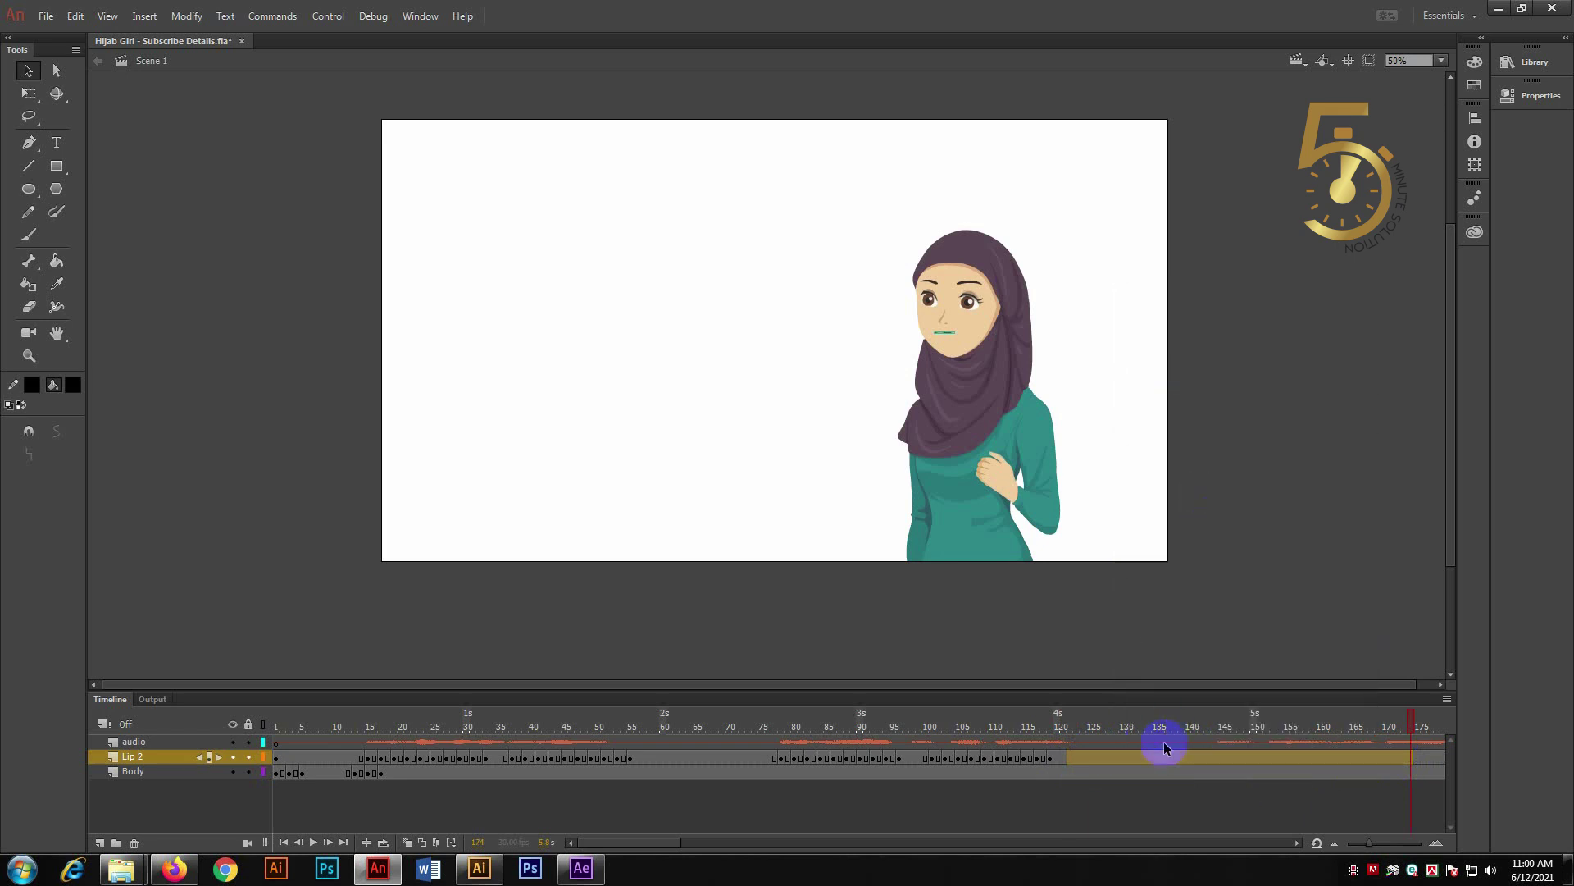
pyautogui.rightClick(1141, 766)
pyautogui.click(1171, 633)
pyautogui.moveTo(1075, 759); pyautogui.dragTo(1422, 753)
pyautogui.rightClick(1314, 753)
# - Extend Lip 2 to frame 175 and scrub the audio from frame 145 to 178
pyautogui.click(1392, 369)
pyautogui.moveTo(656, 842); pyautogui.dragTo(709, 845)
pyautogui.click(498, 756)
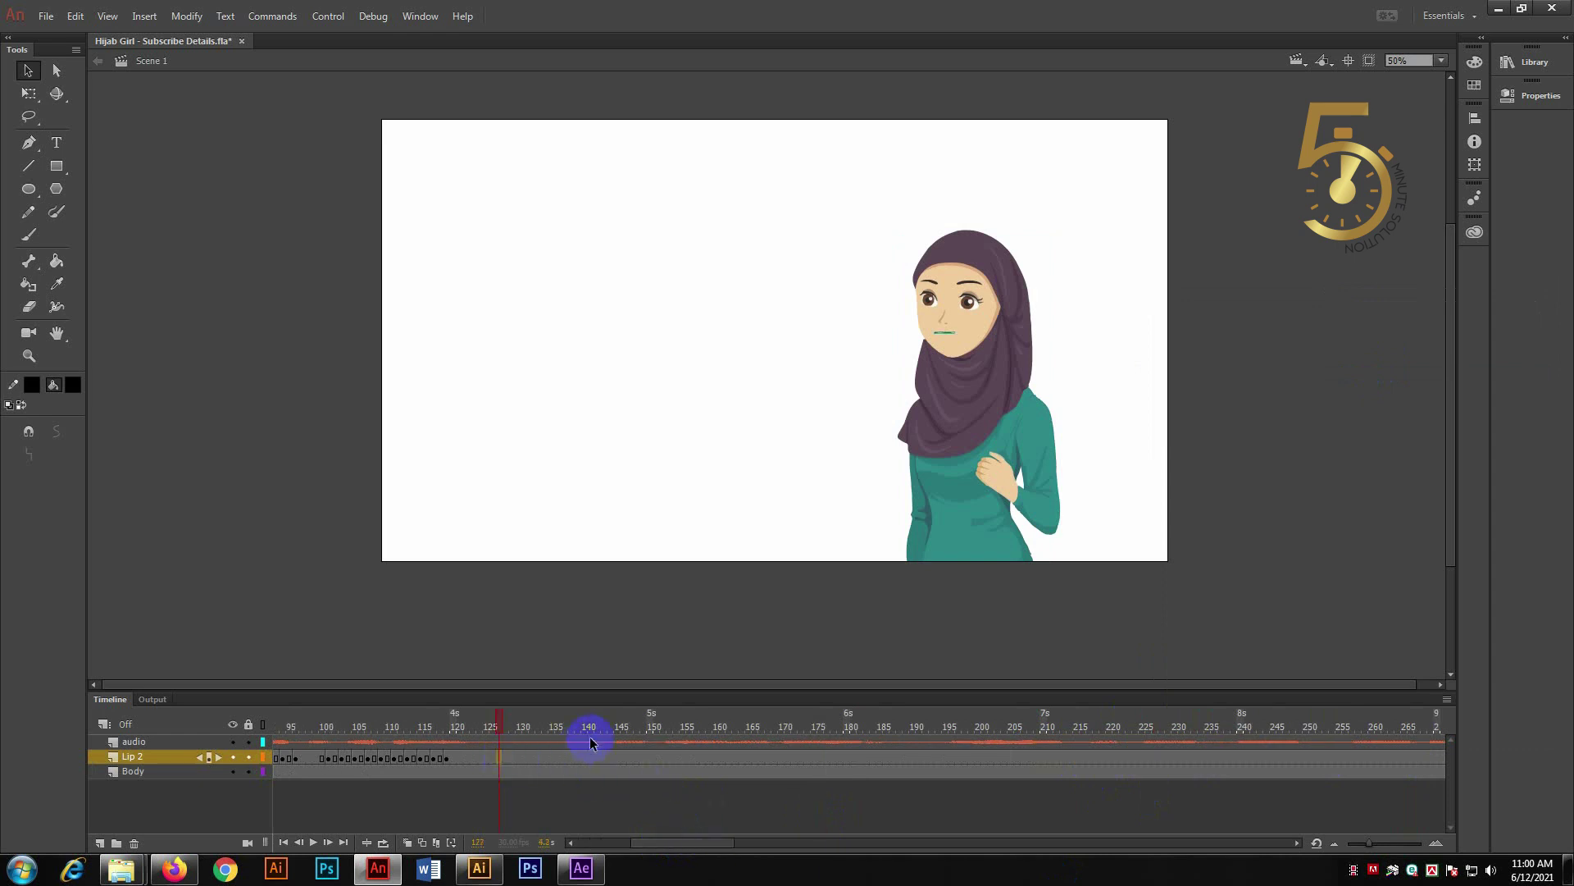
pyautogui.moveTo(616, 748); pyautogui.dragTo(885, 748)
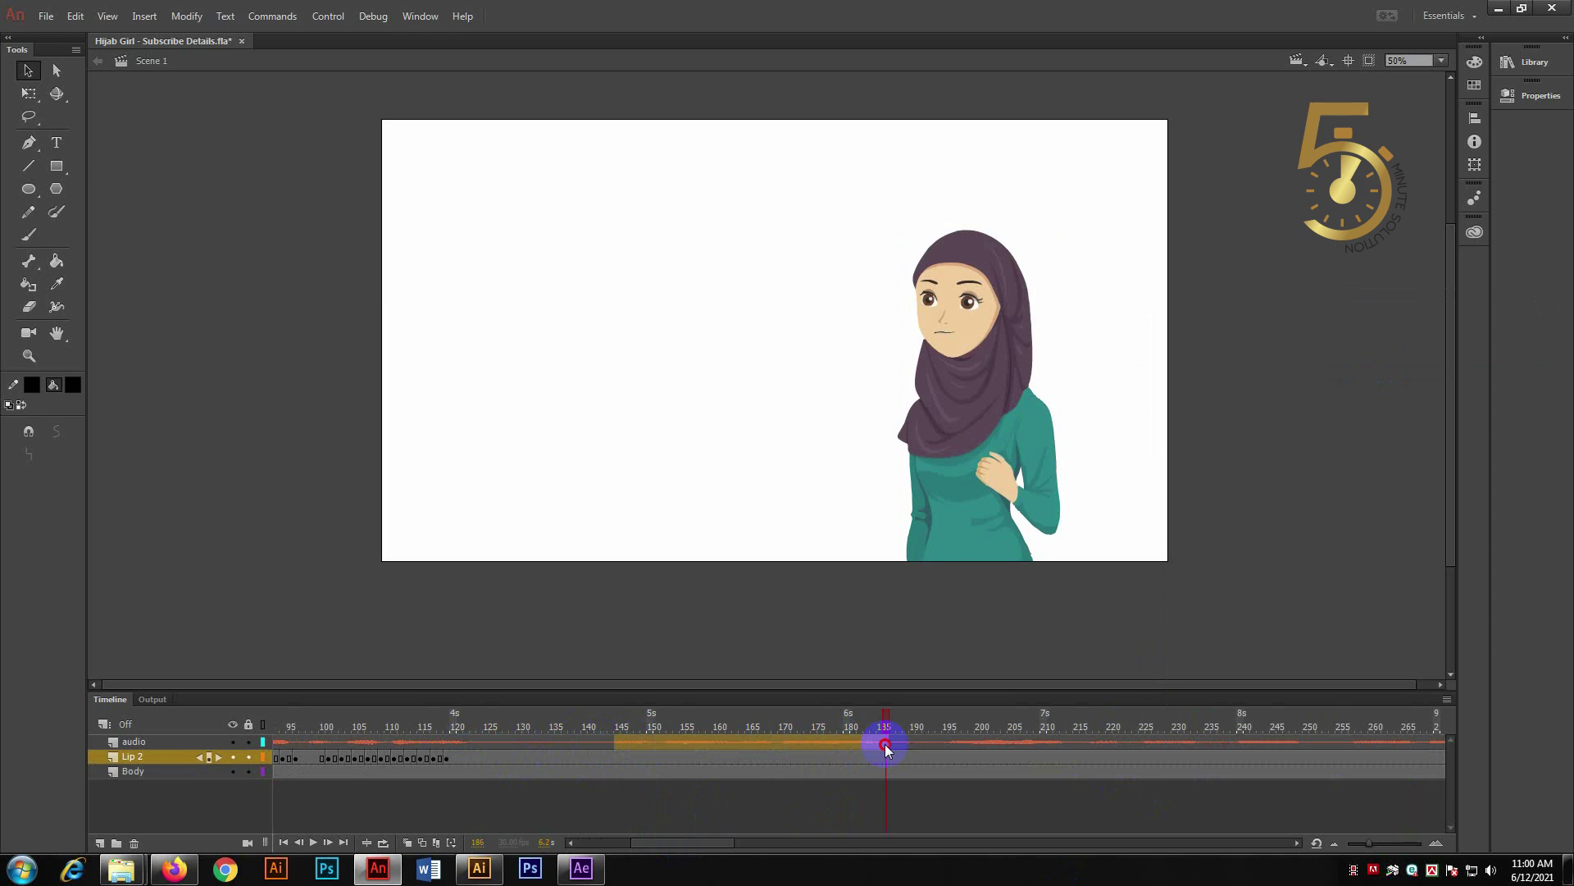
# - Copy Lip 2 mouth frames 100–118 and paste them at frame 145
pyautogui.click(325, 759)
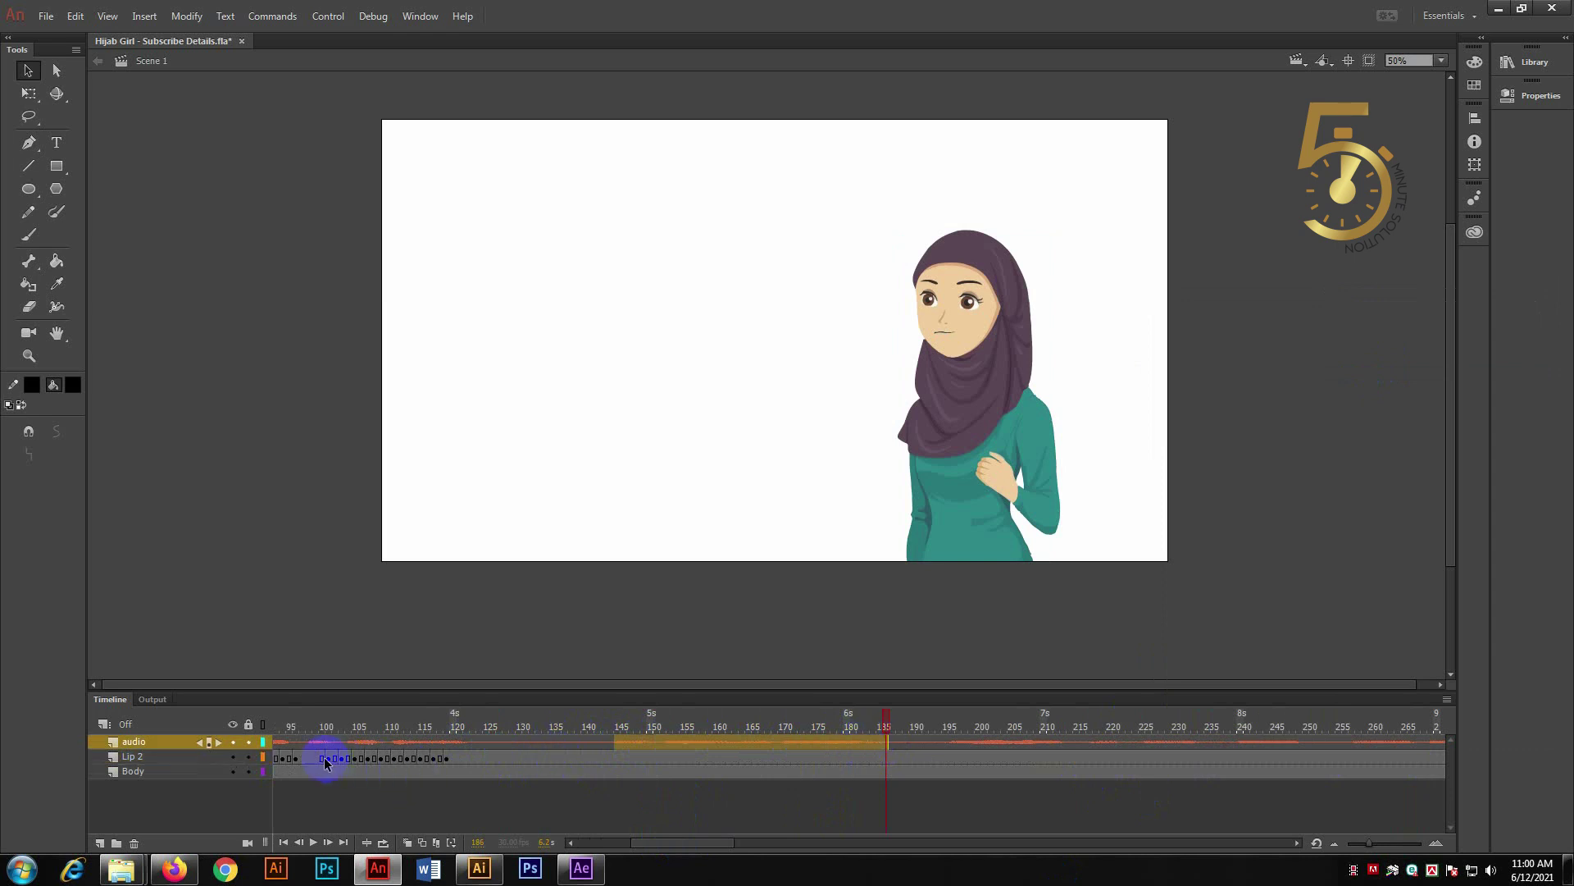
pyautogui.moveTo(325, 762); pyautogui.dragTo(448, 758)
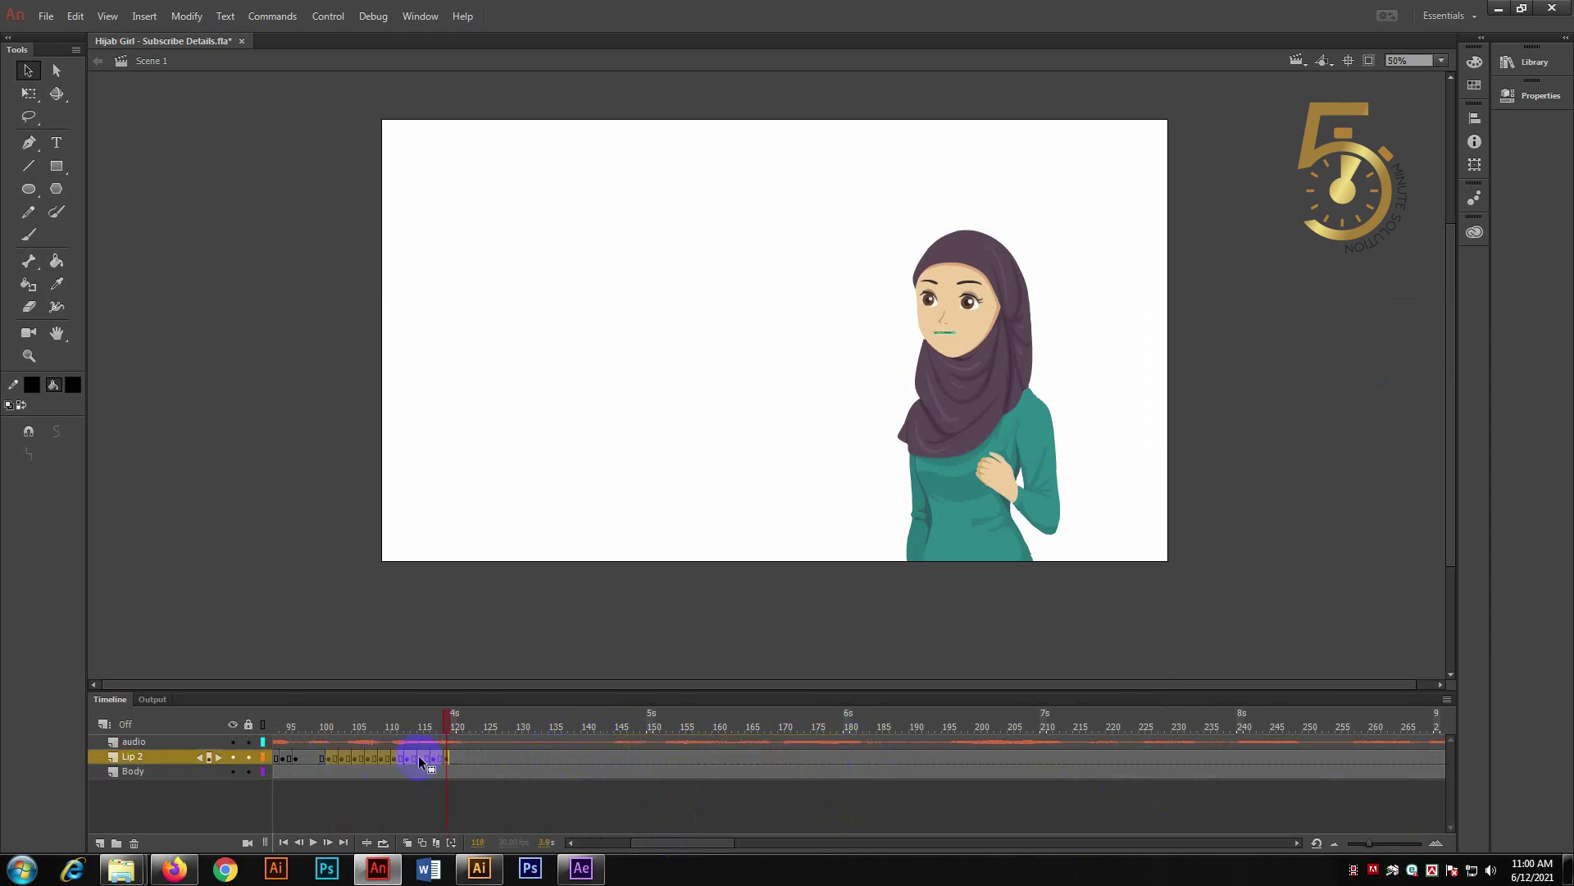
pyautogui.rightClick(420, 756)
pyautogui.click(475, 526)
pyautogui.rightClick(617, 759)
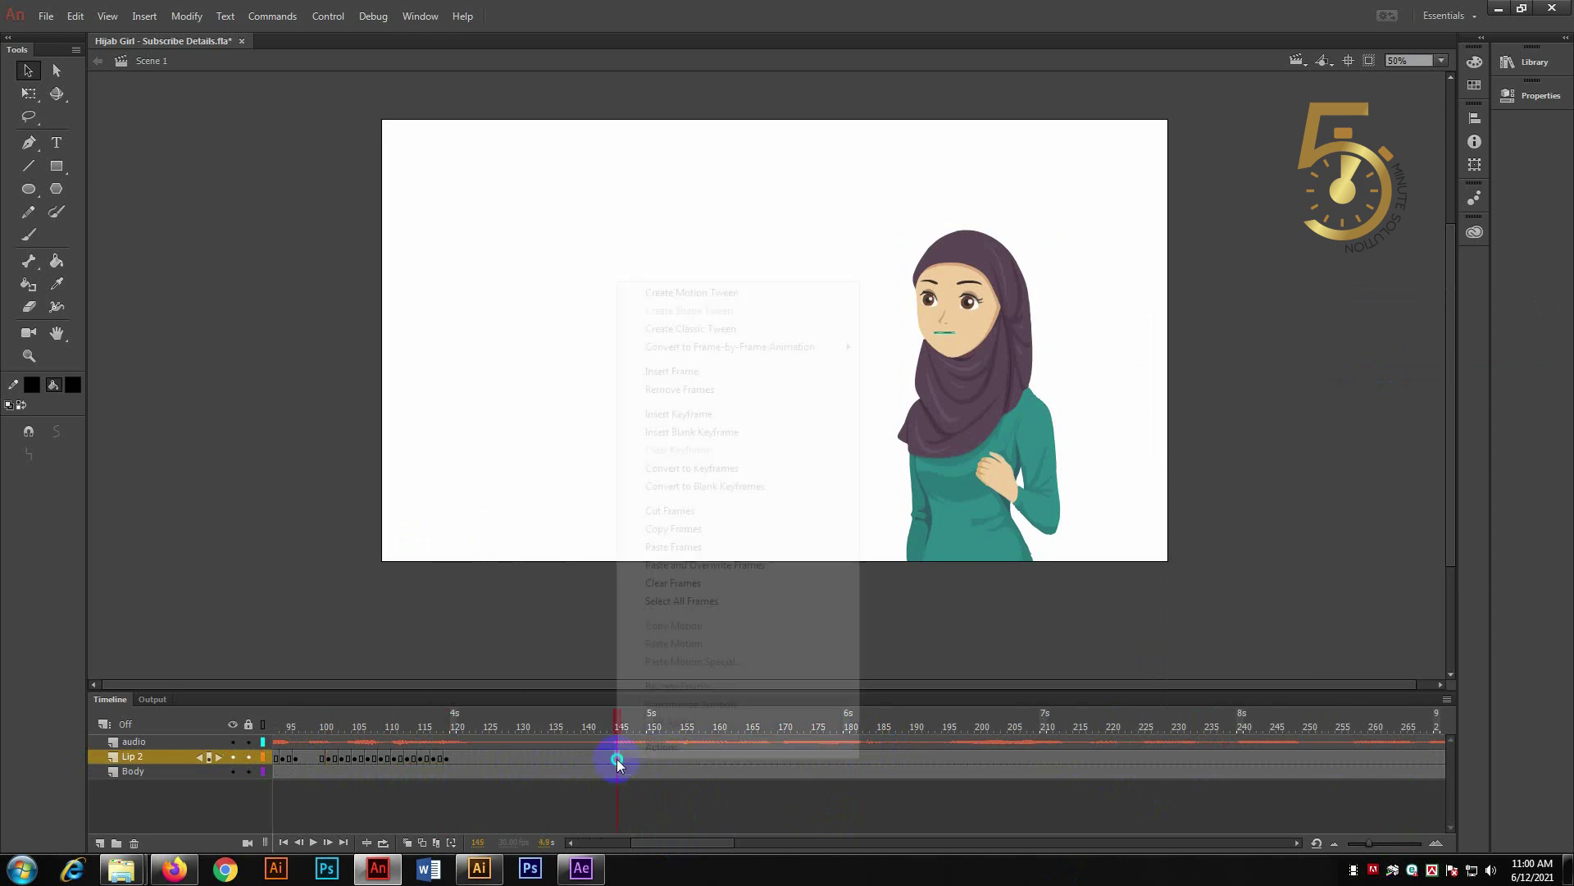
pyautogui.click(699, 549)
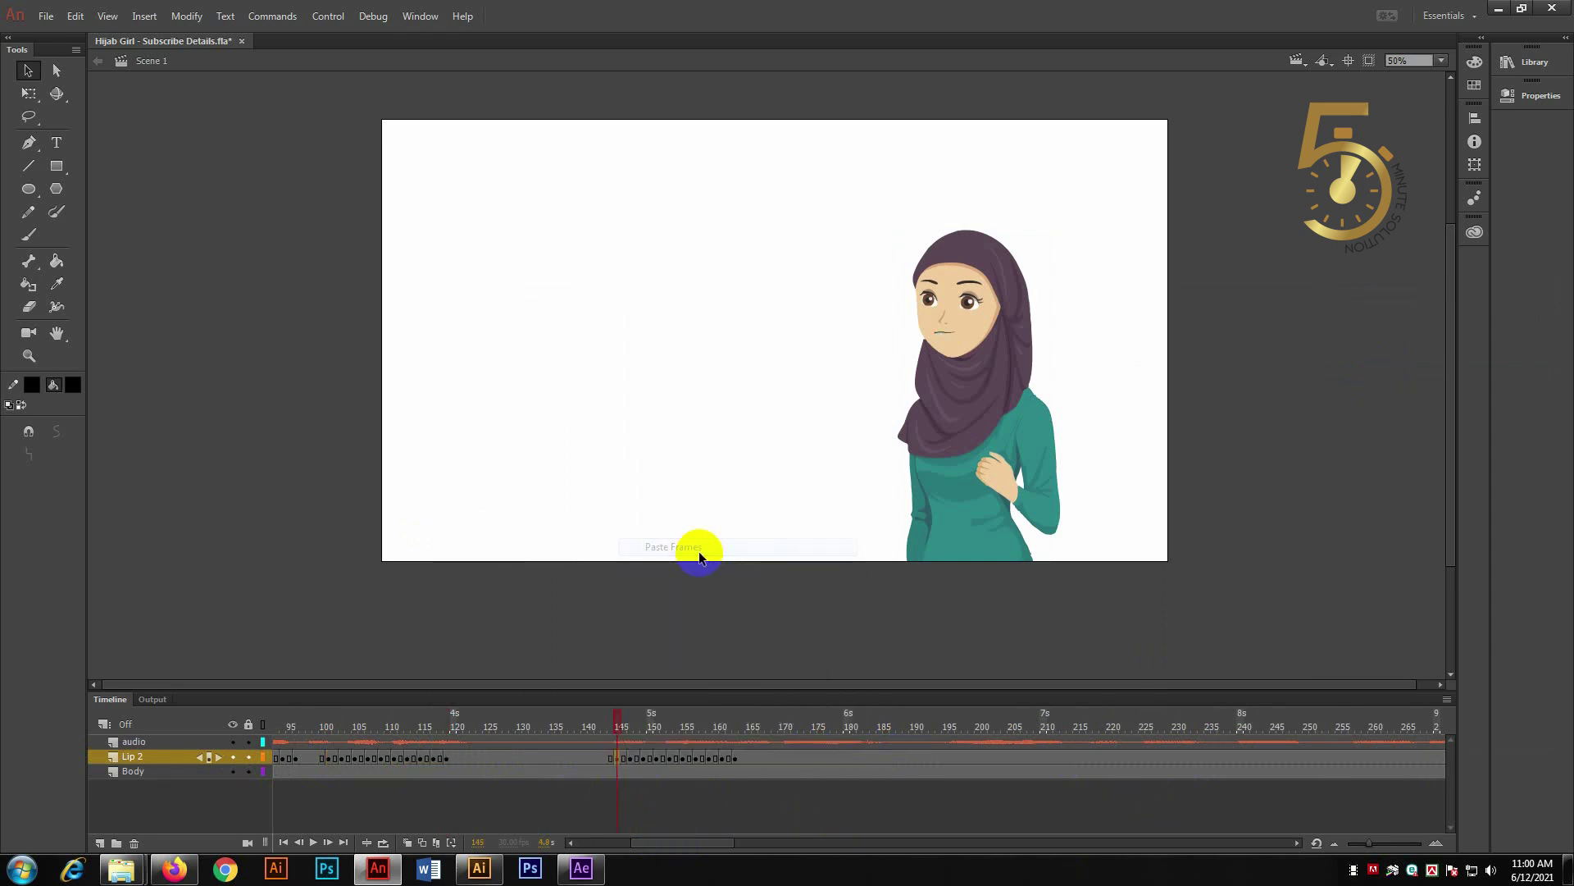
# - Paste the copied lip frames at frames 165, 195, 218 and 240
pyautogui.click(754, 763)
pyautogui.rightClick(747, 756)
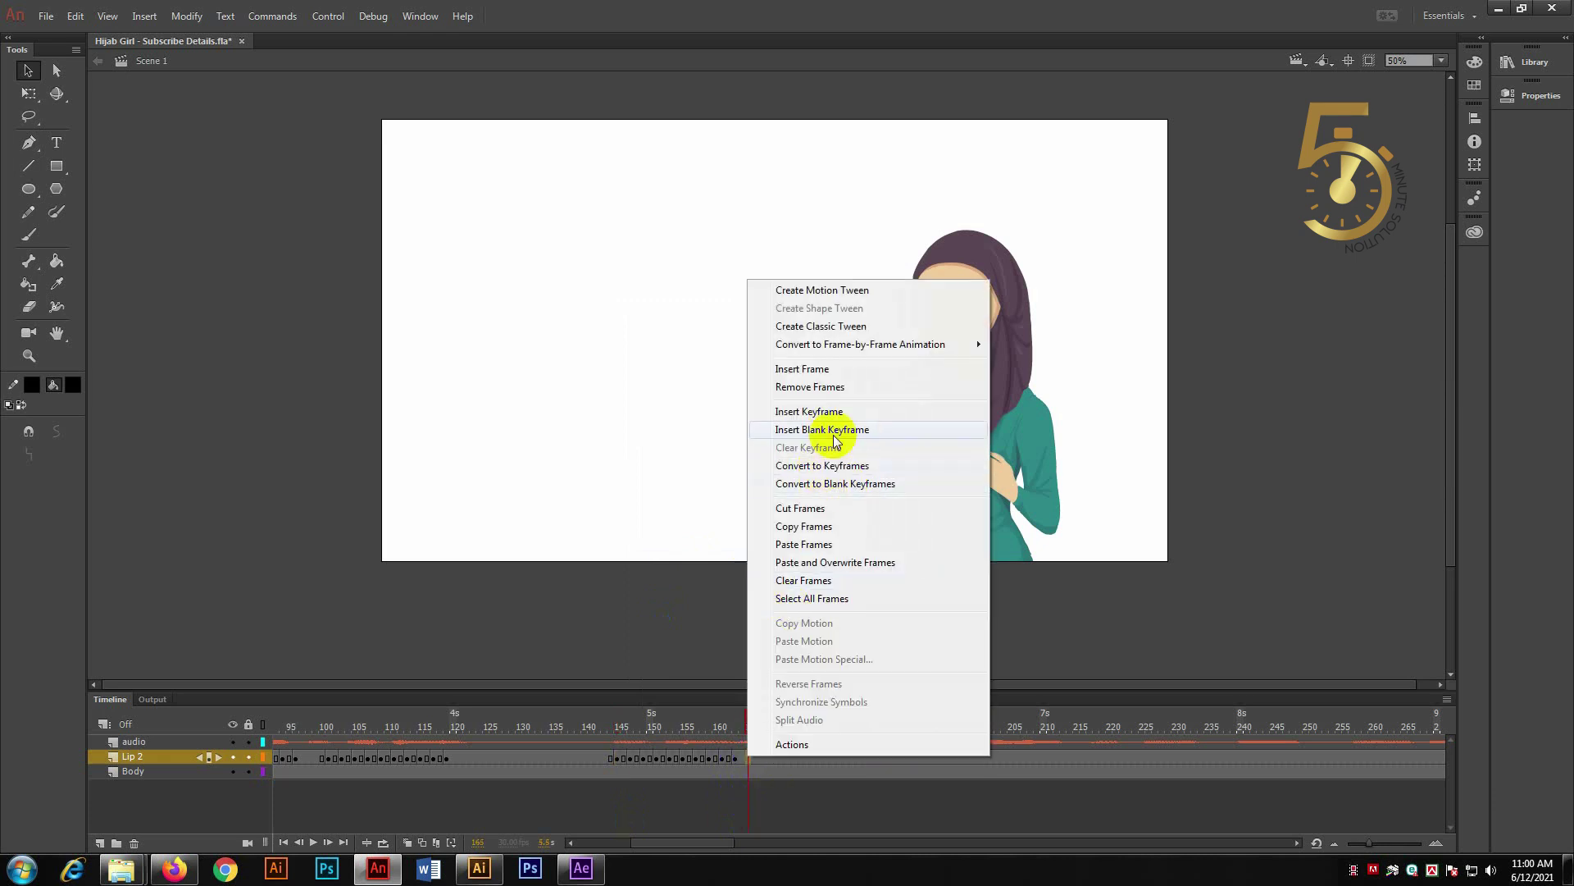
pyautogui.click(811, 545)
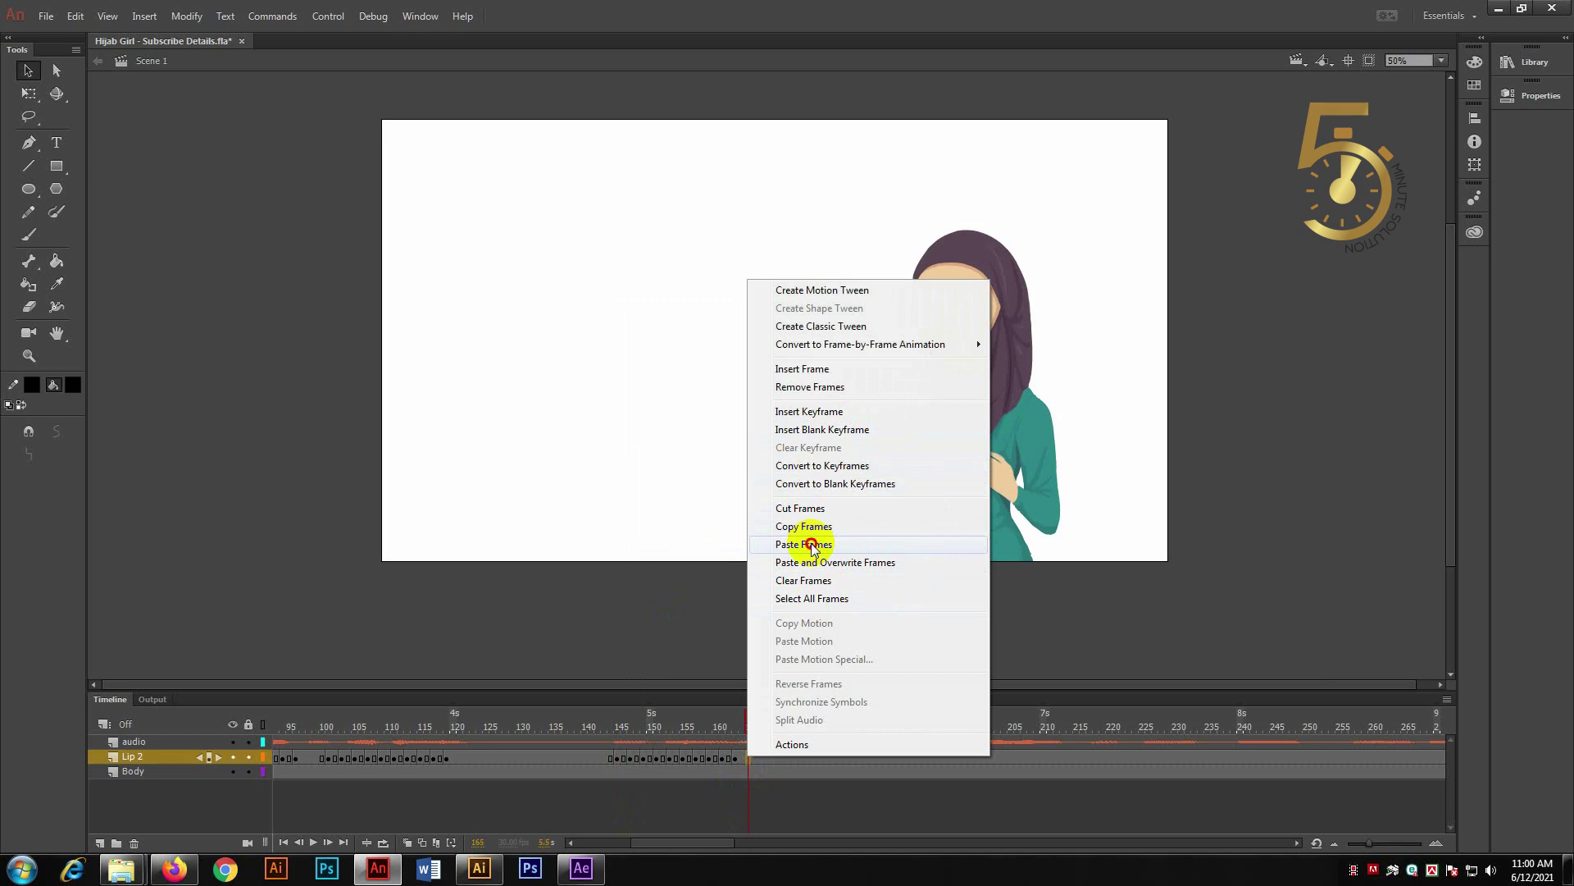
pyautogui.click(952, 756)
pyautogui.rightClick(951, 756)
pyautogui.click(1026, 546)
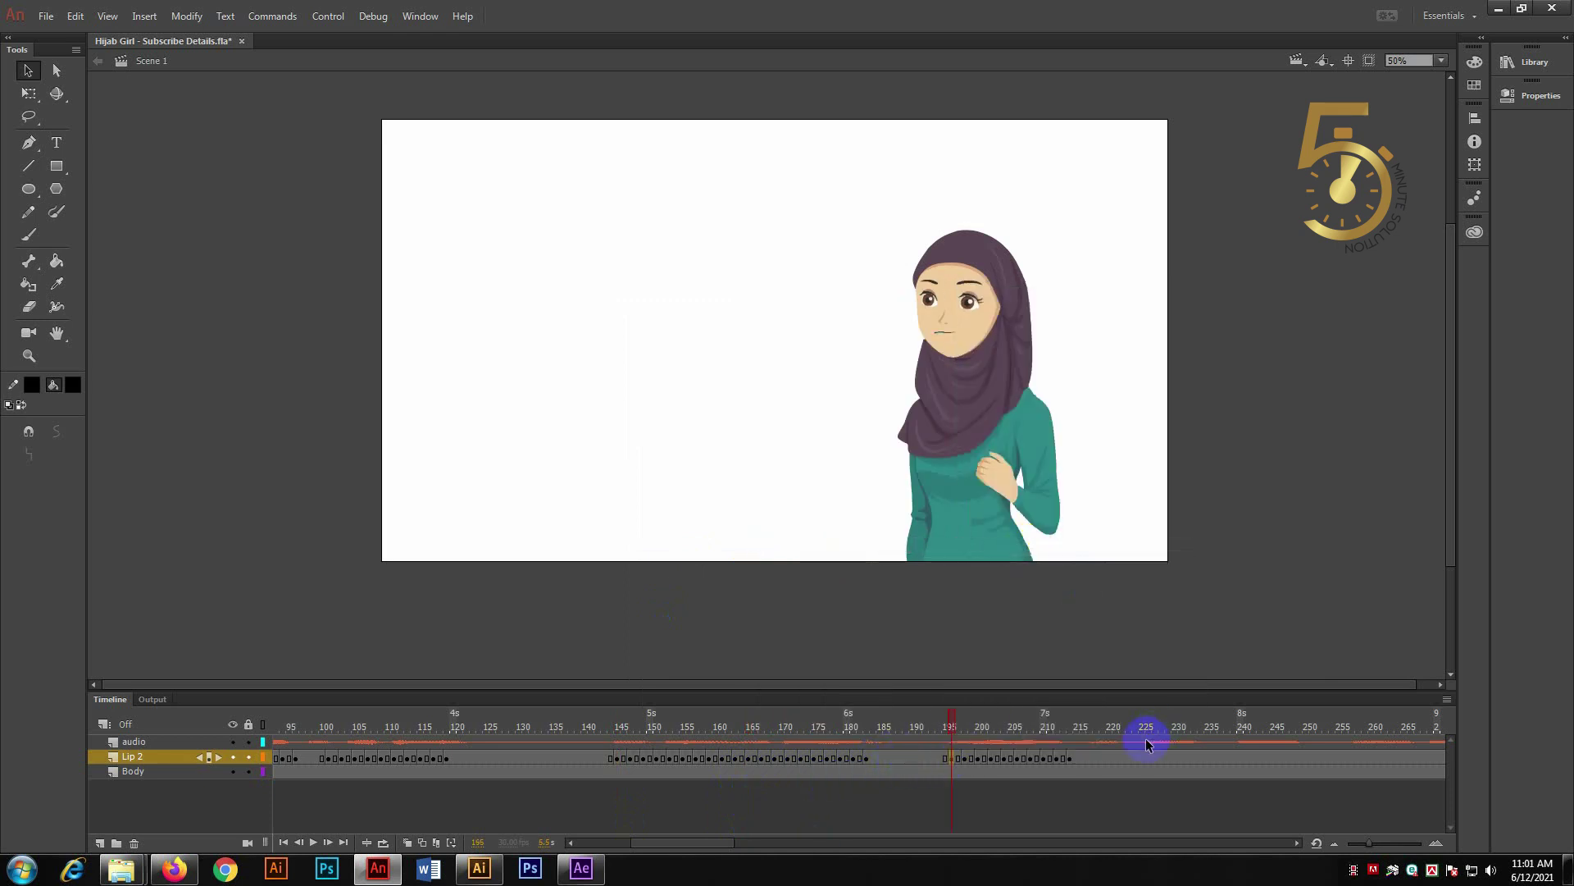
pyautogui.click(1095, 757)
pyautogui.rightClick(1095, 758)
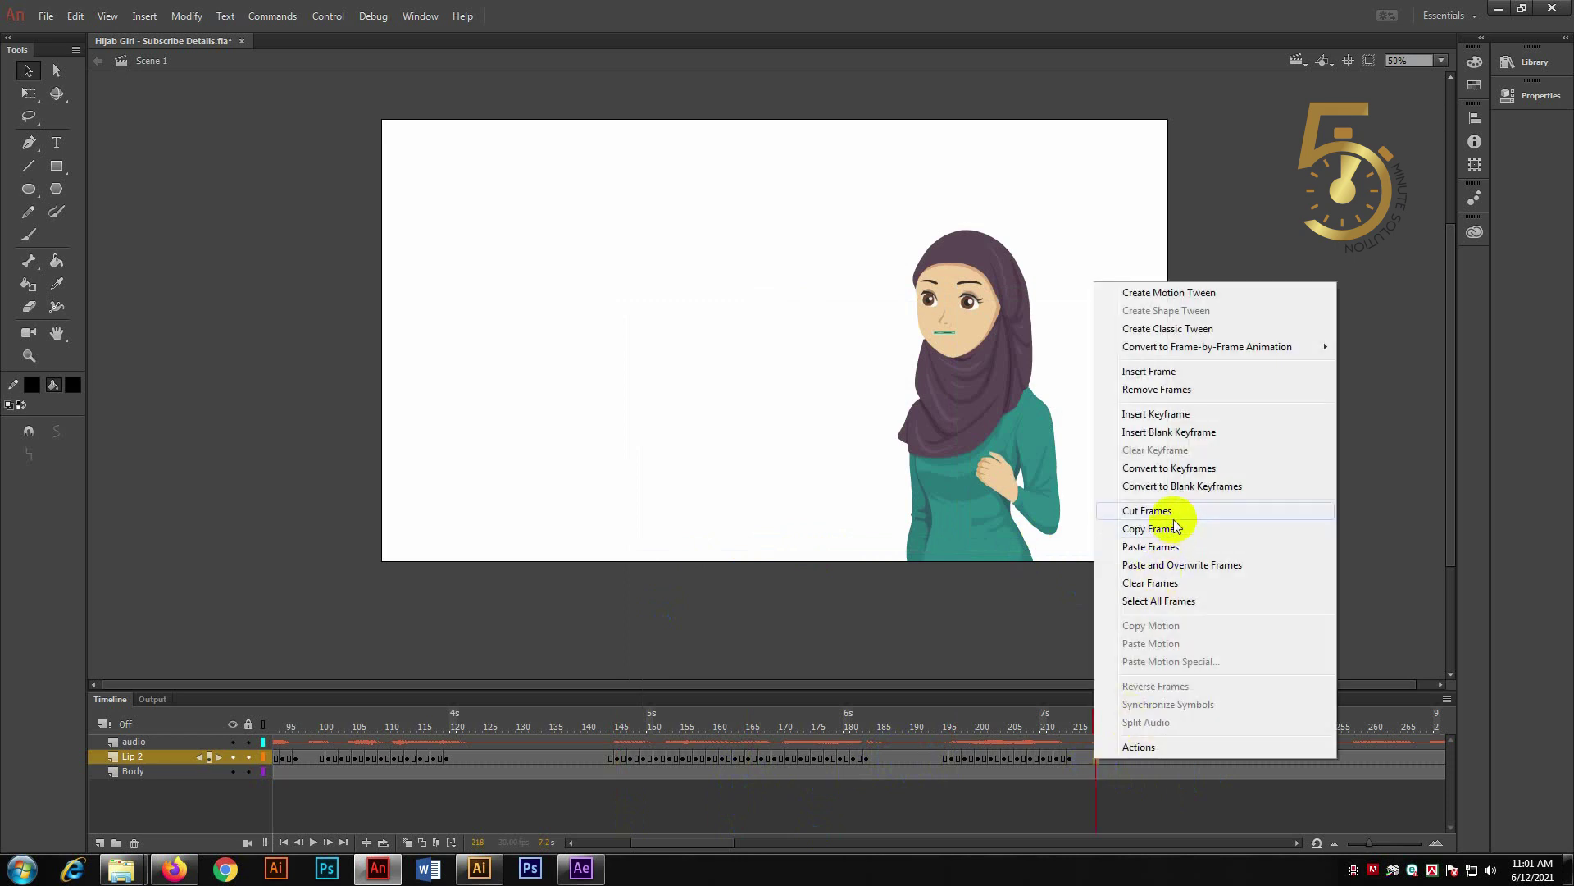
pyautogui.click(1171, 548)
pyautogui.rightClick(1242, 763)
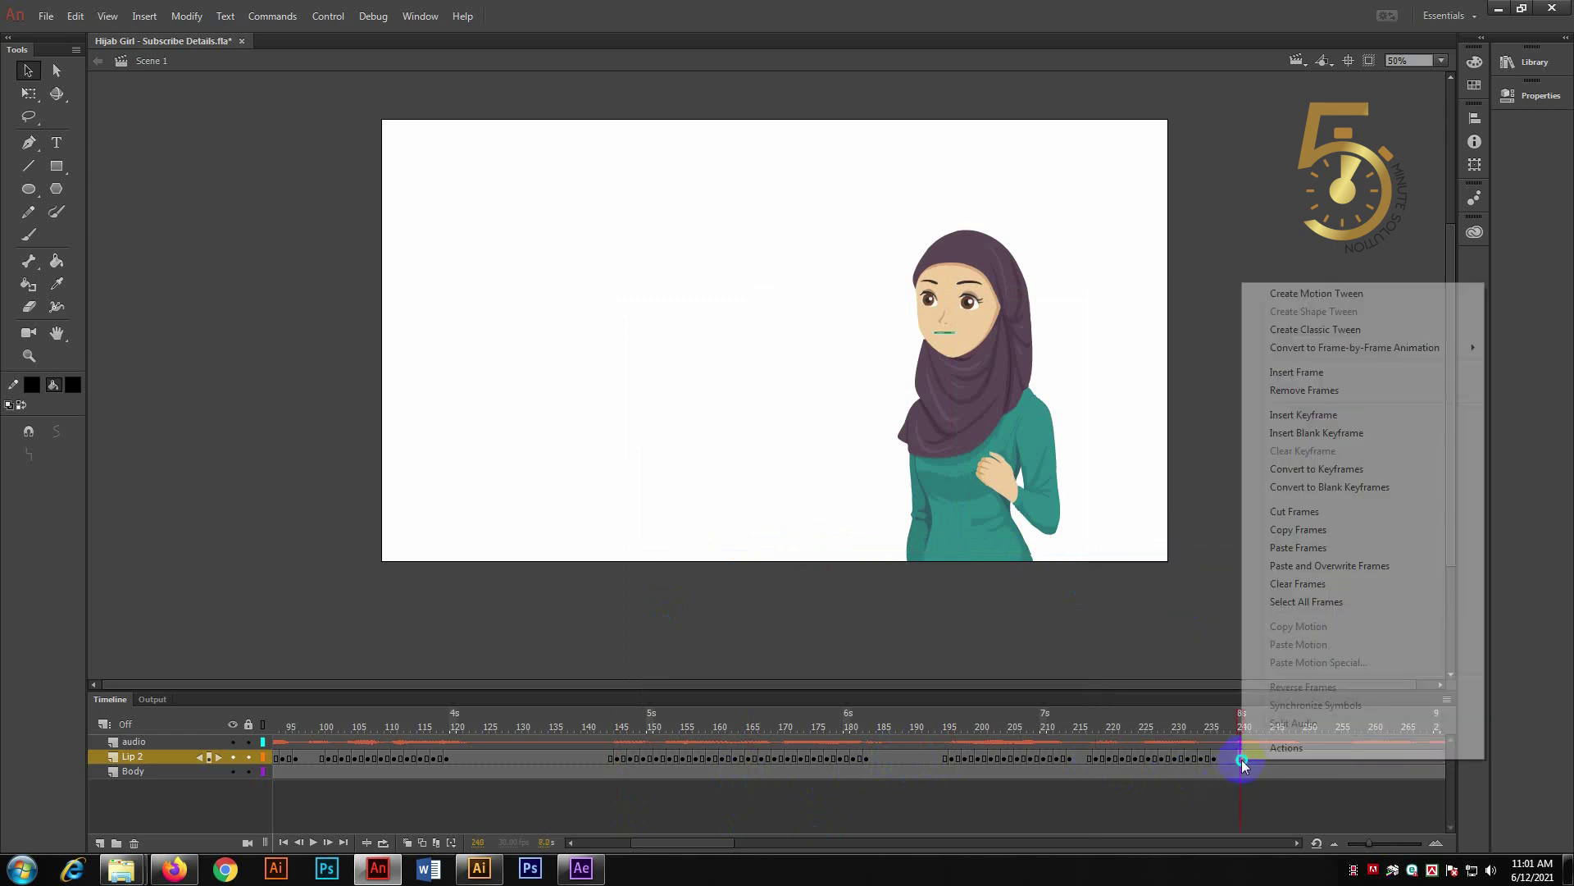
pyautogui.click(1316, 548)
# - Paste the lip frames further along at frames 260, 293, 338 and 367
pyautogui.moveTo(666, 841); pyautogui.dragTo(707, 845)
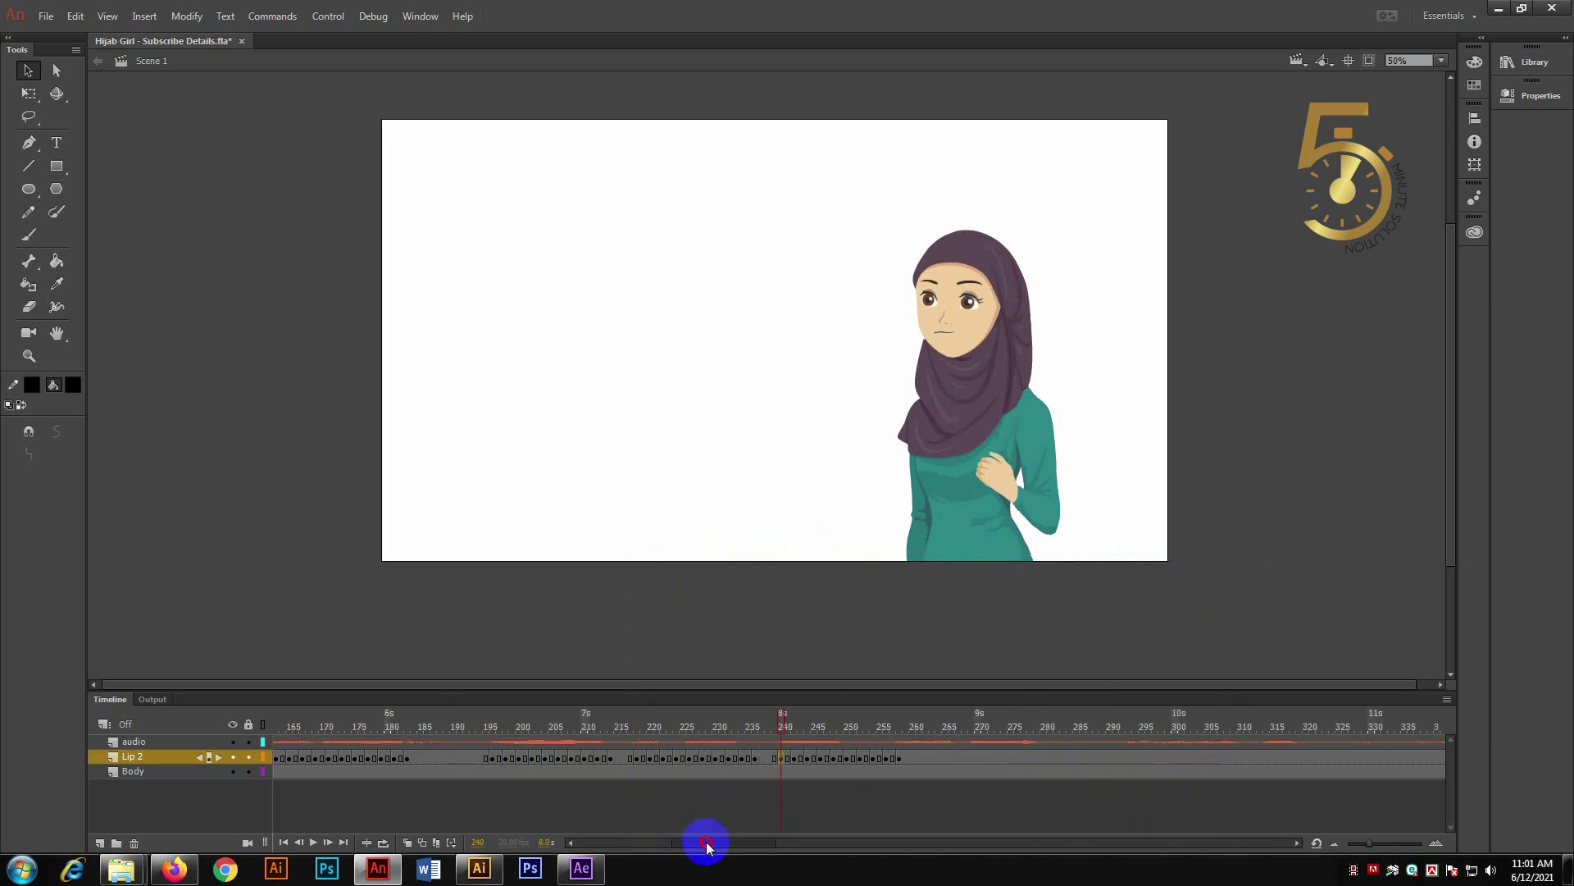
pyautogui.rightClick(910, 762)
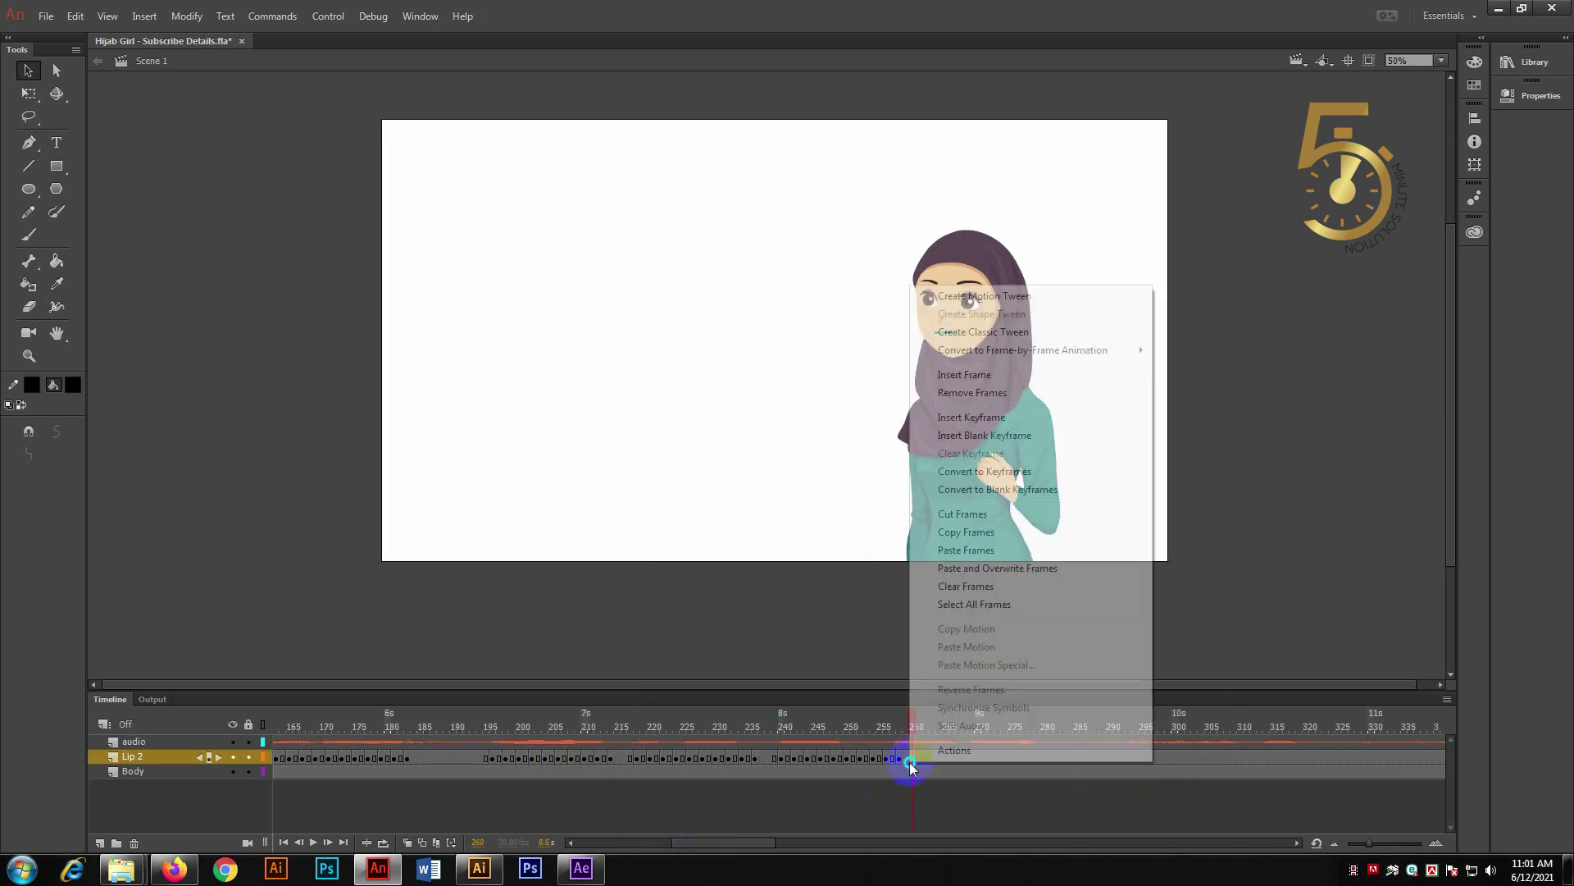
pyautogui.click(780, 760)
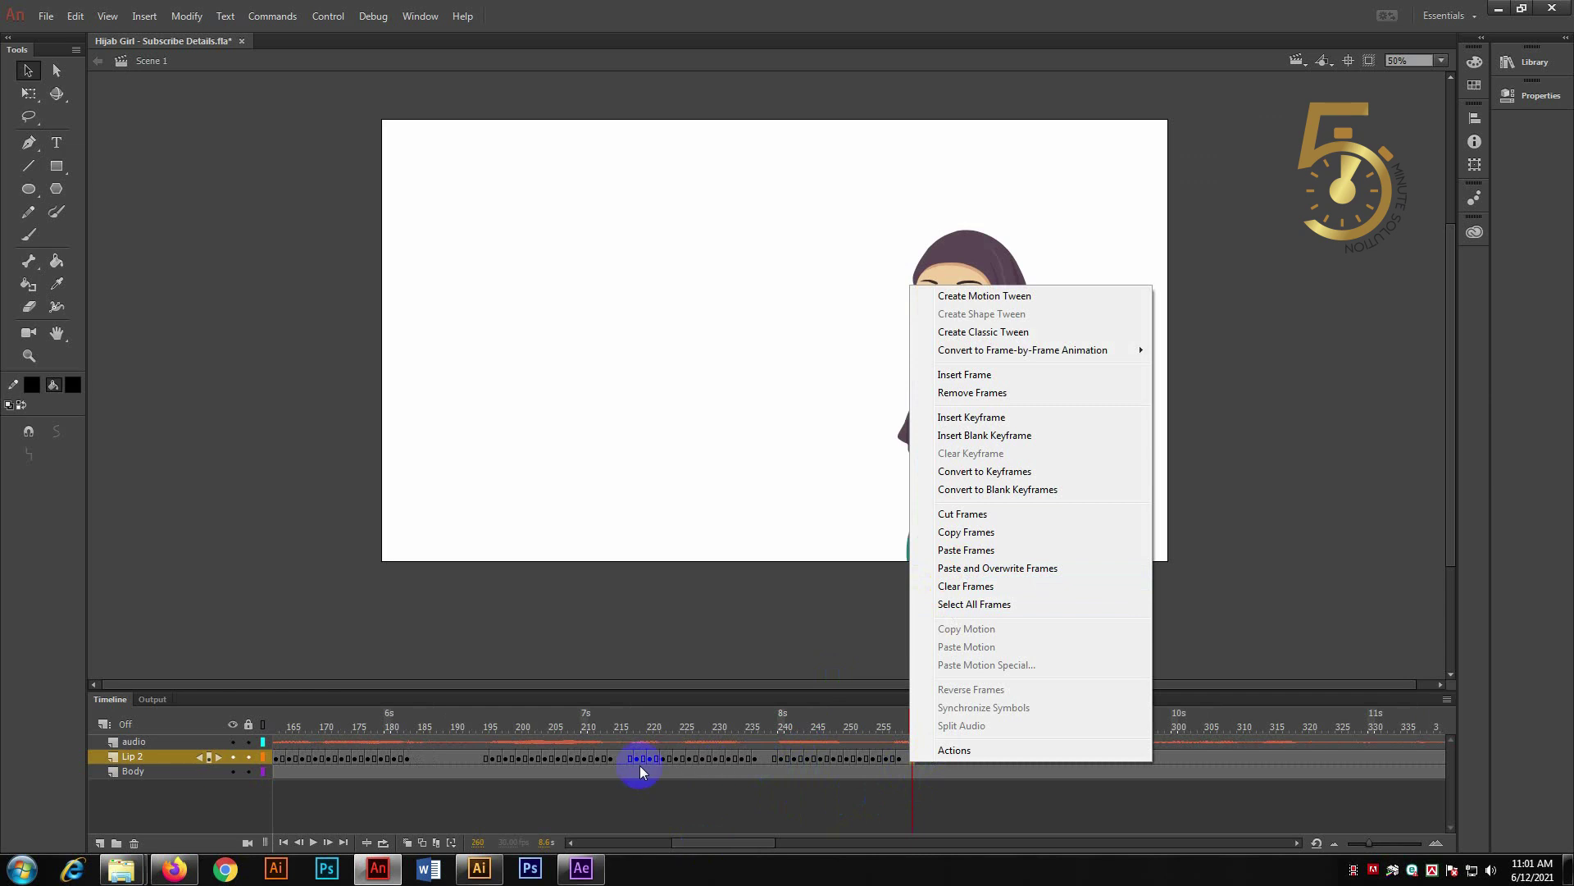
pyautogui.click(964, 550)
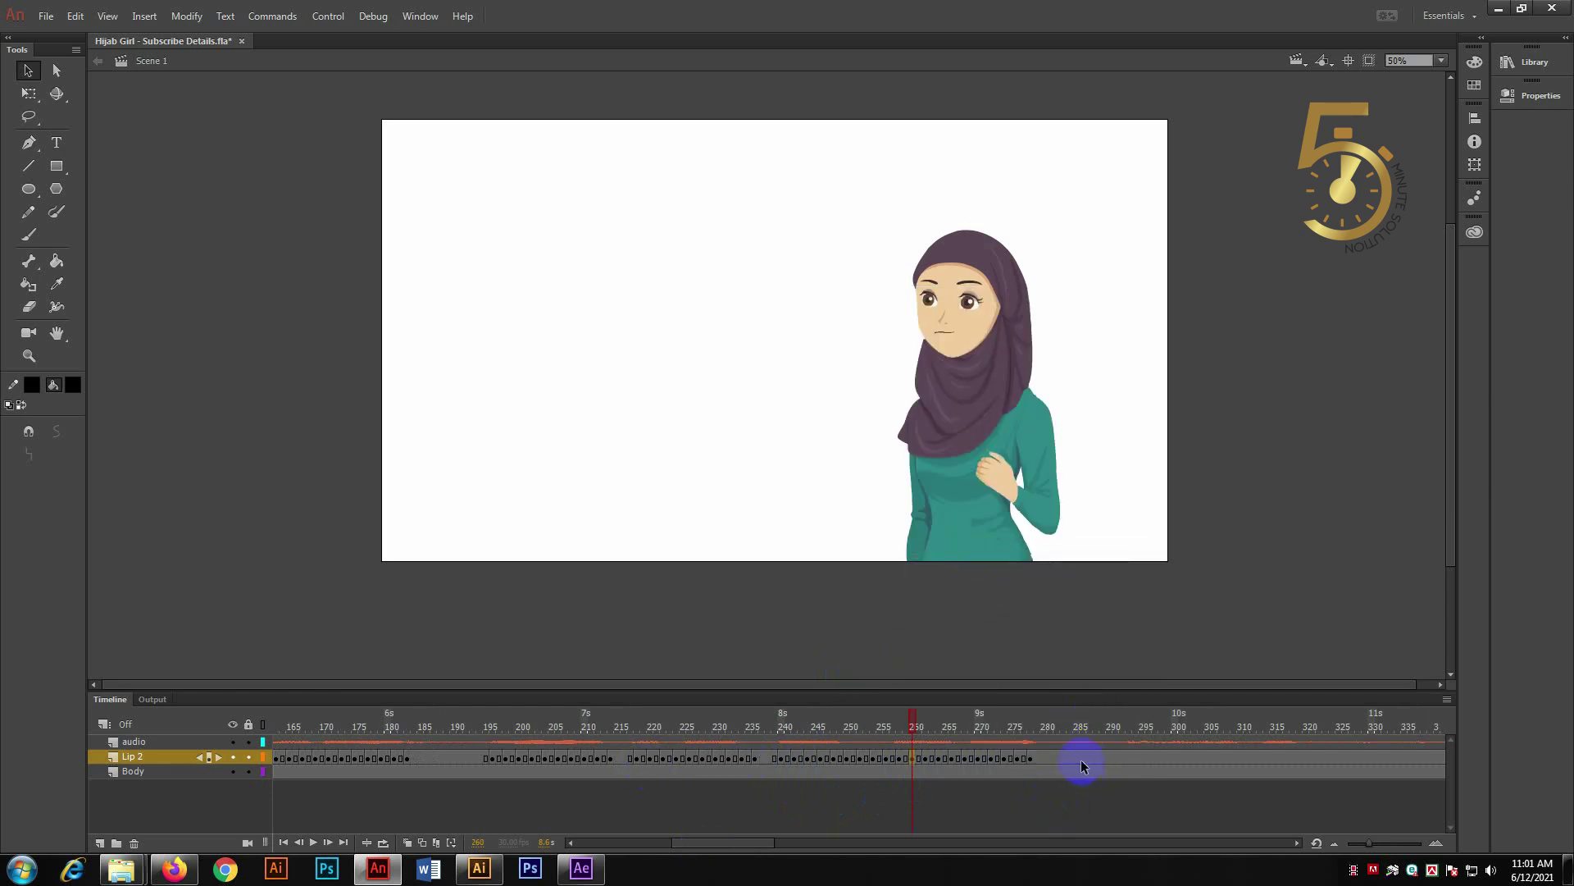
pyautogui.rightClick(1128, 762)
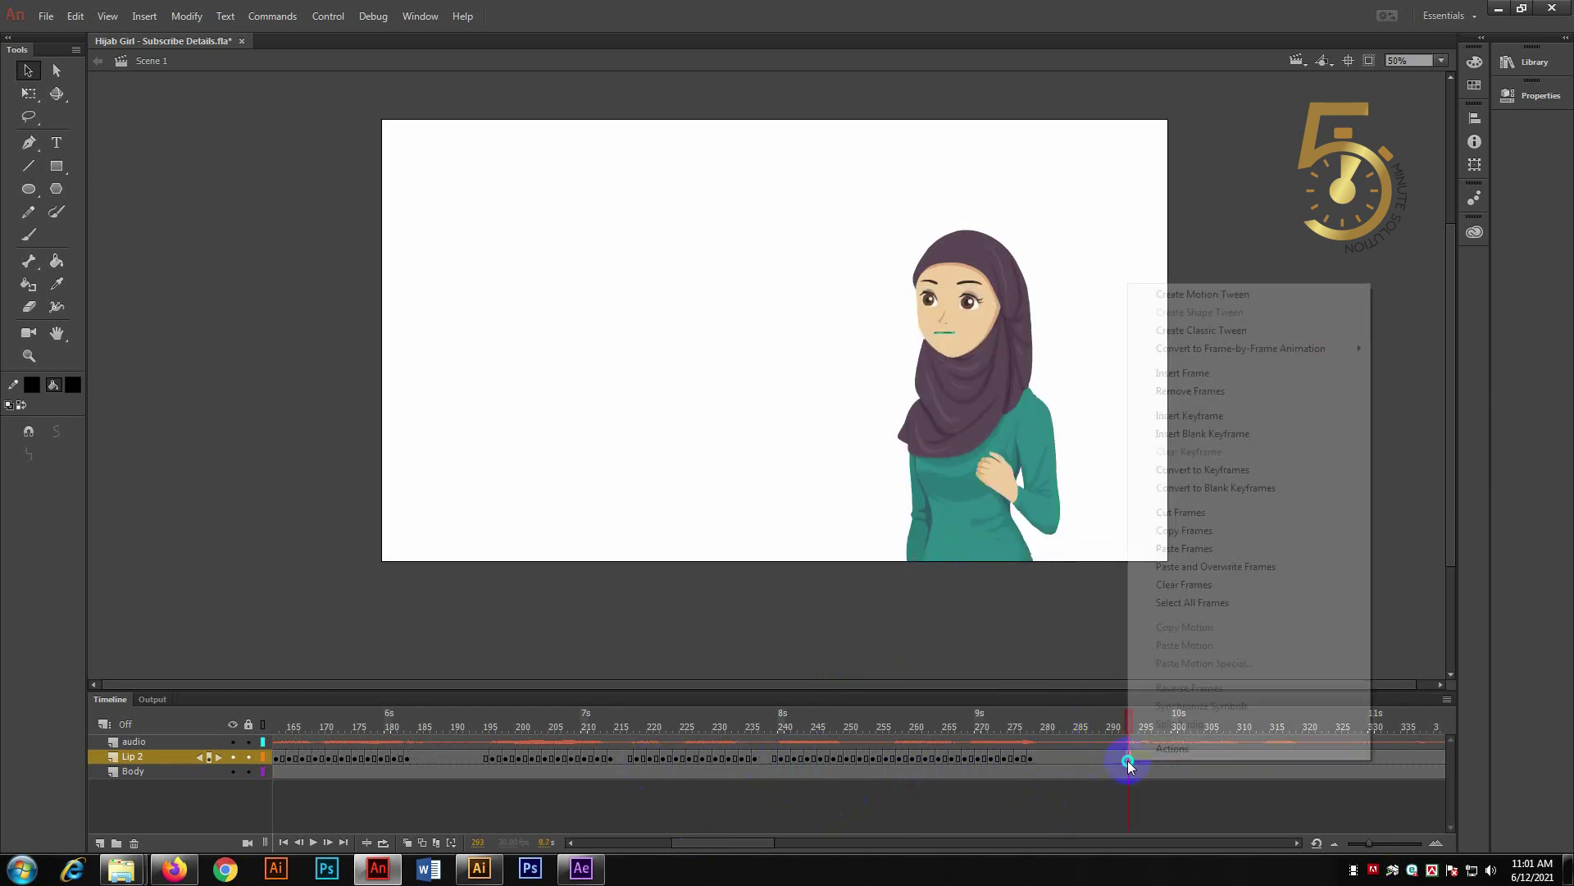
pyautogui.click(1206, 549)
pyautogui.moveTo(741, 842); pyautogui.dragTo(779, 843)
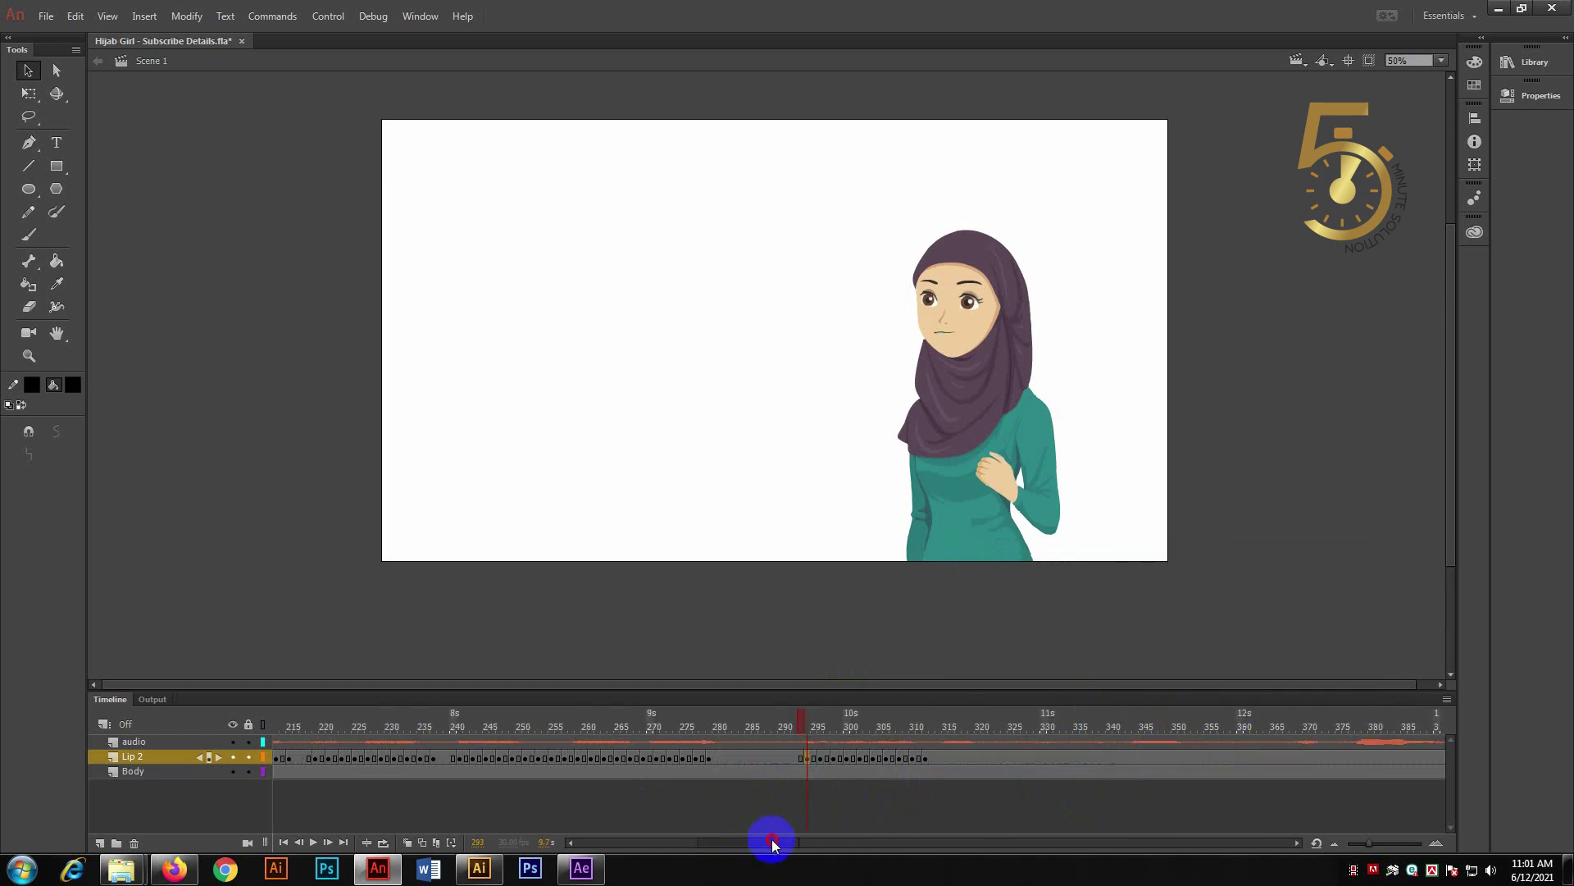
pyautogui.rightClick(986, 756)
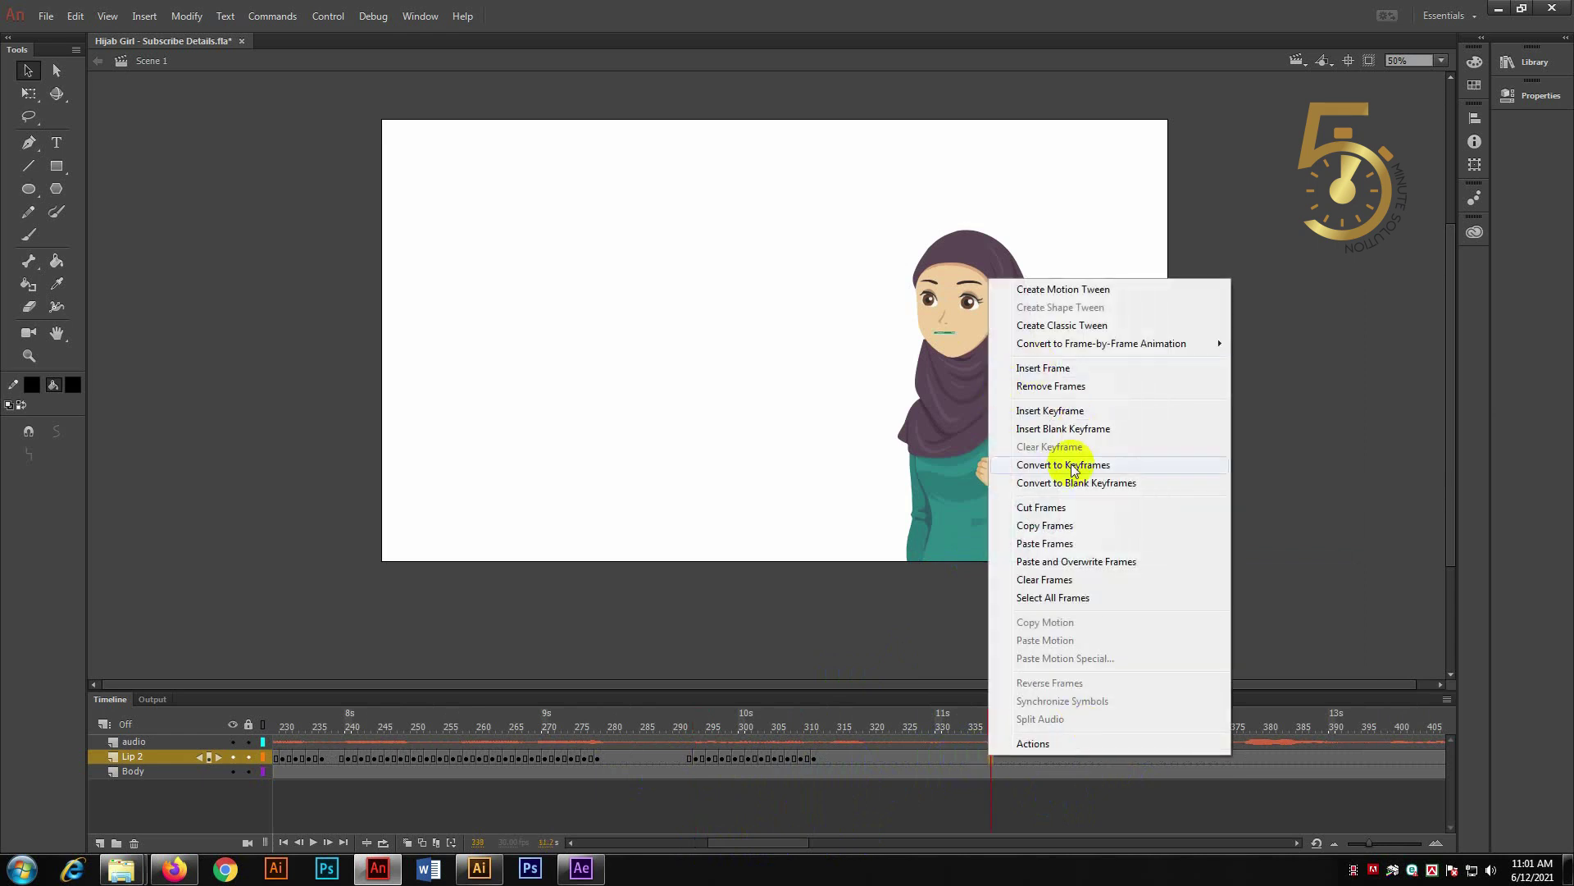
pyautogui.click(1069, 545)
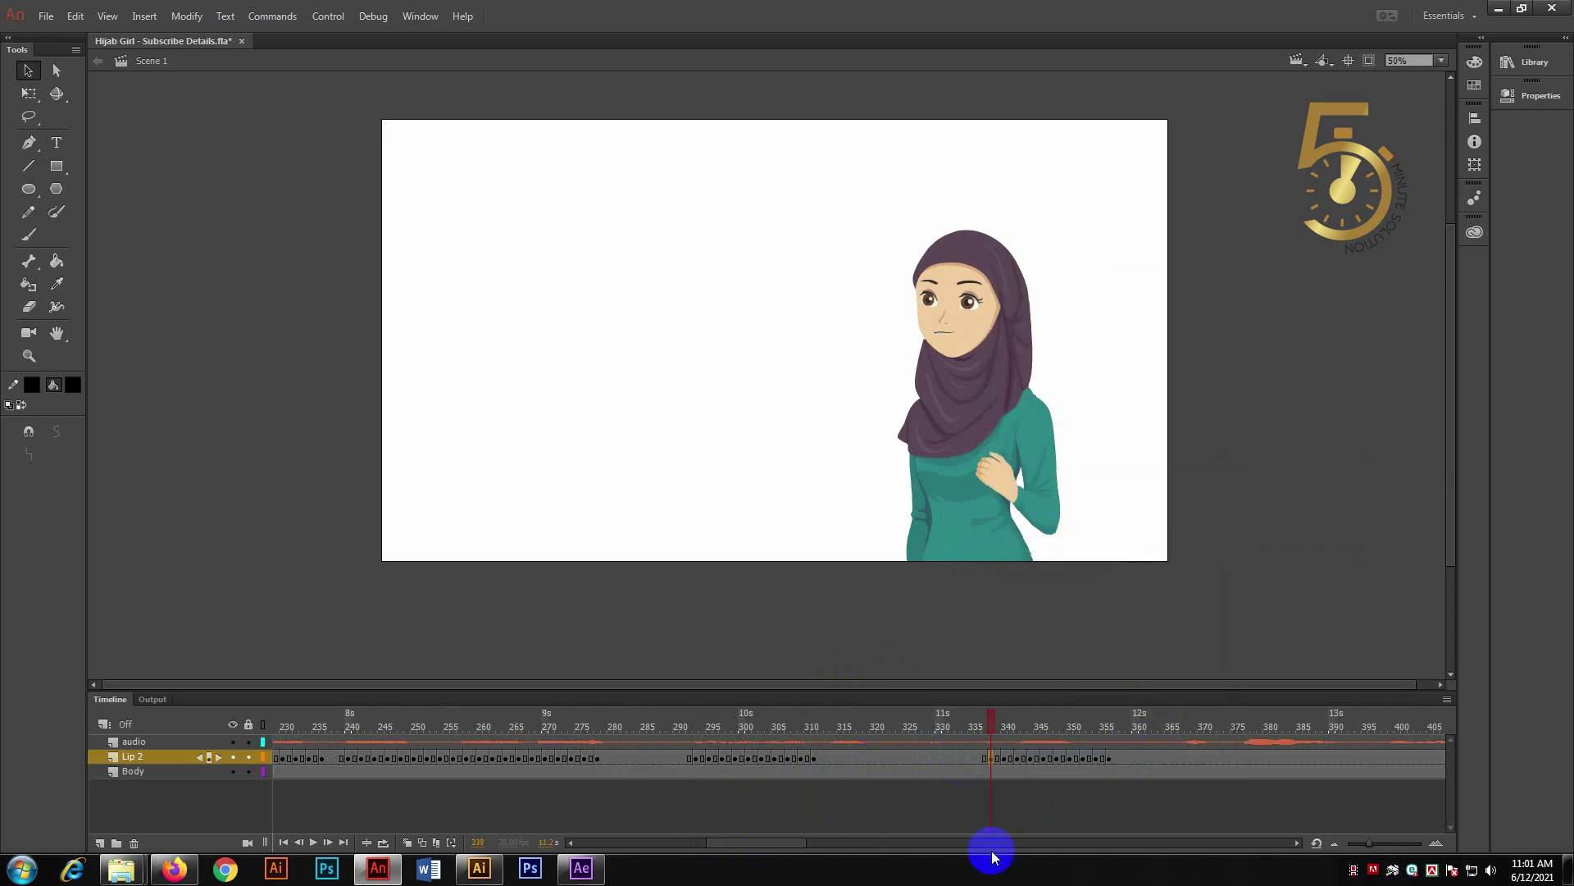
pyautogui.moveTo(775, 843); pyautogui.dragTo(806, 843)
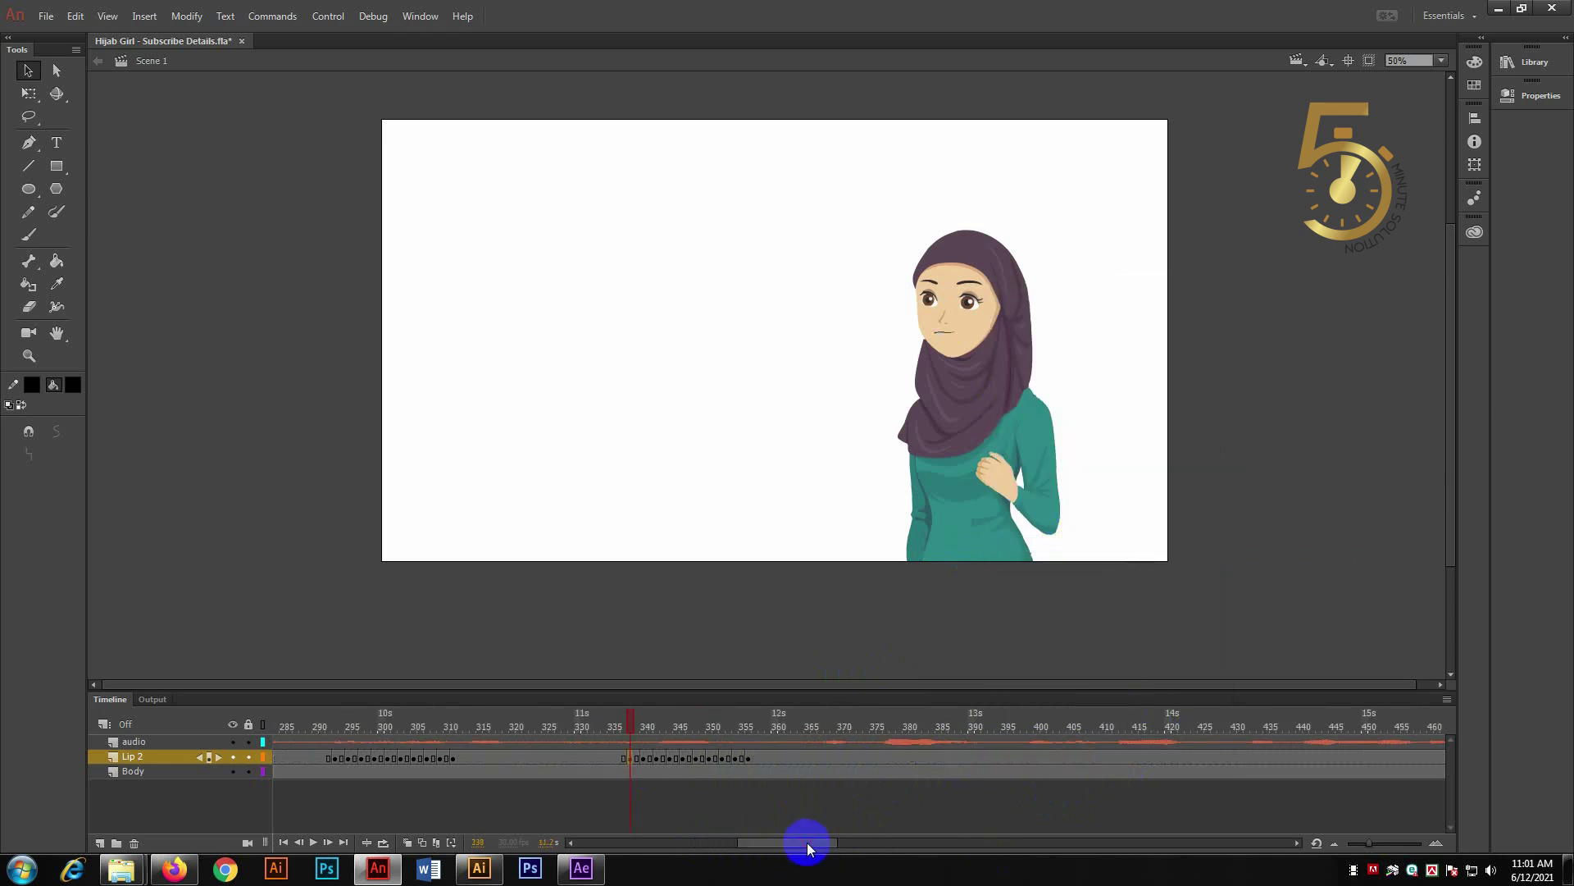
pyautogui.rightClick(819, 759)
pyautogui.click(889, 545)
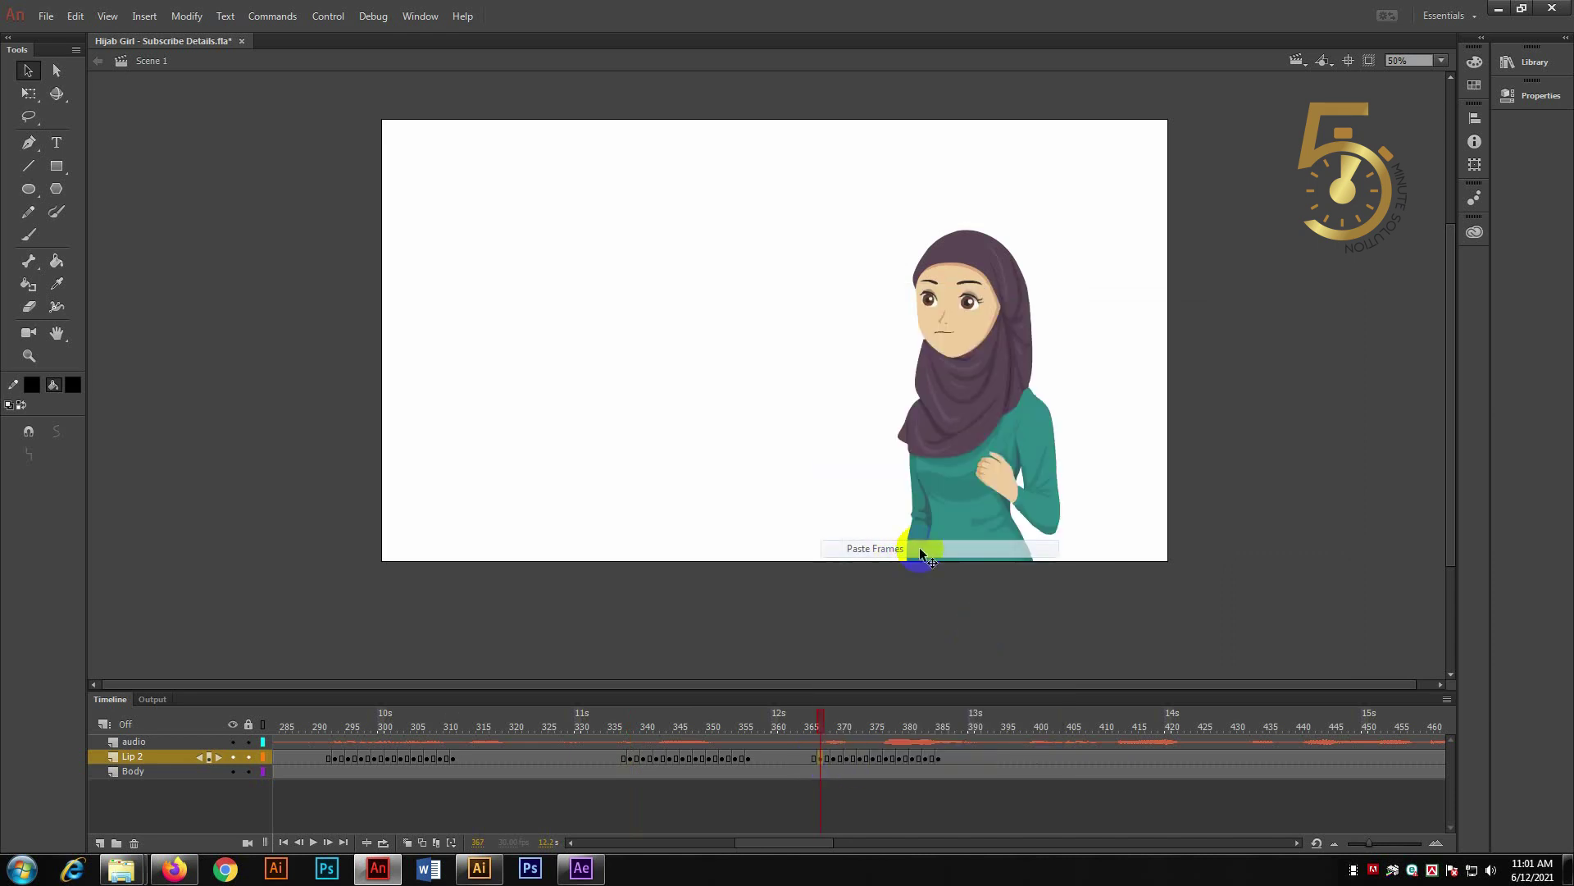
# - Paste the lip frames at frames 388, 412 and 433
pyautogui.rightClick(955, 762)
pyautogui.click(970, 703)
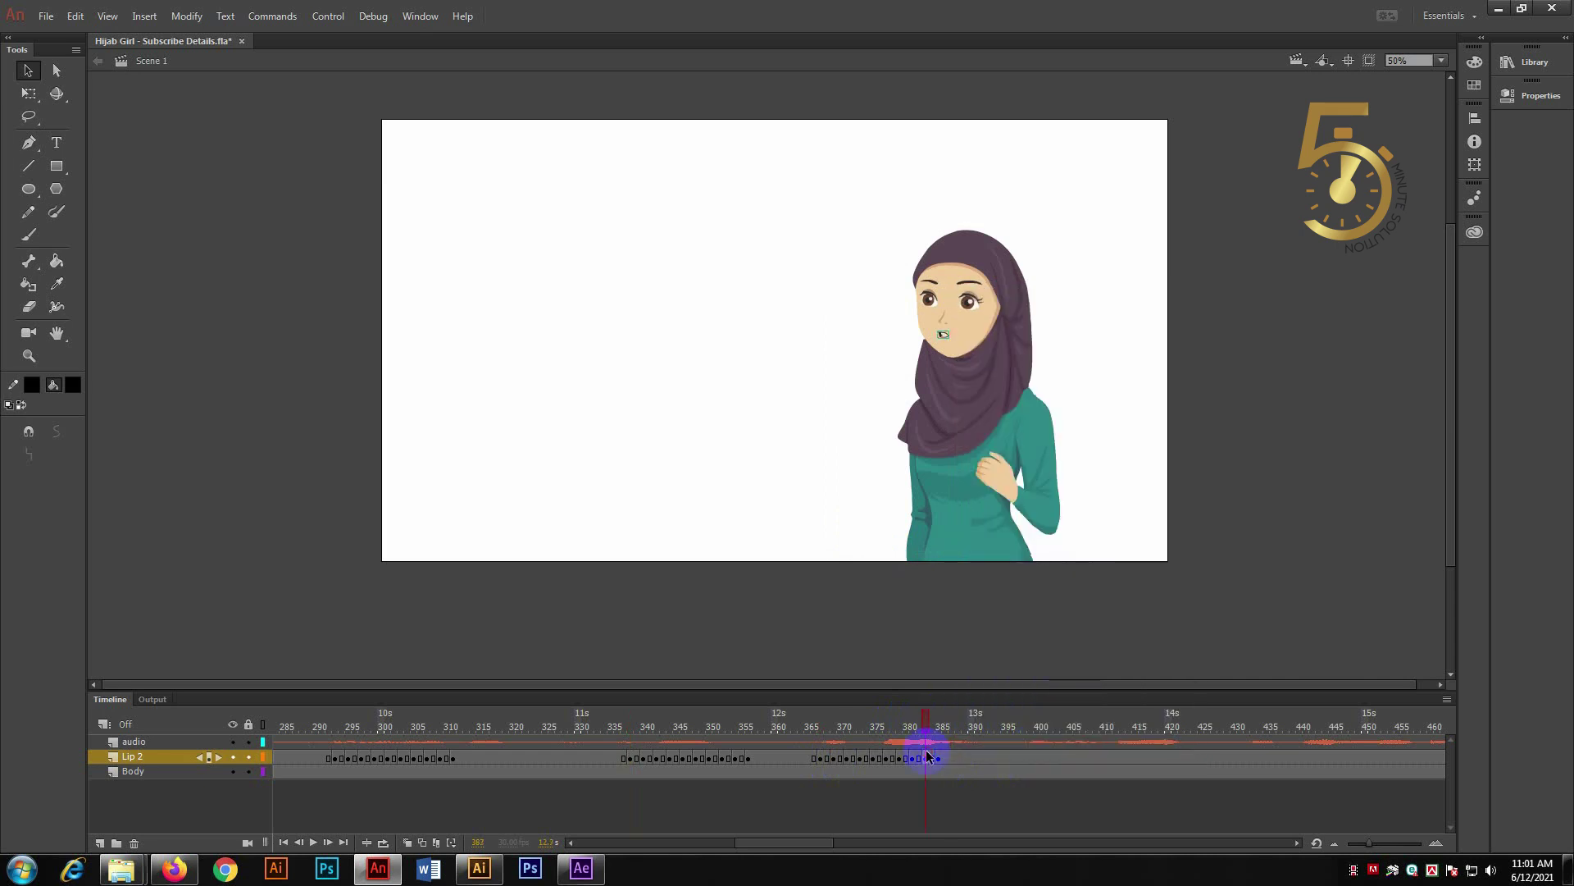
pyautogui.rightClick(959, 760)
pyautogui.click(1020, 545)
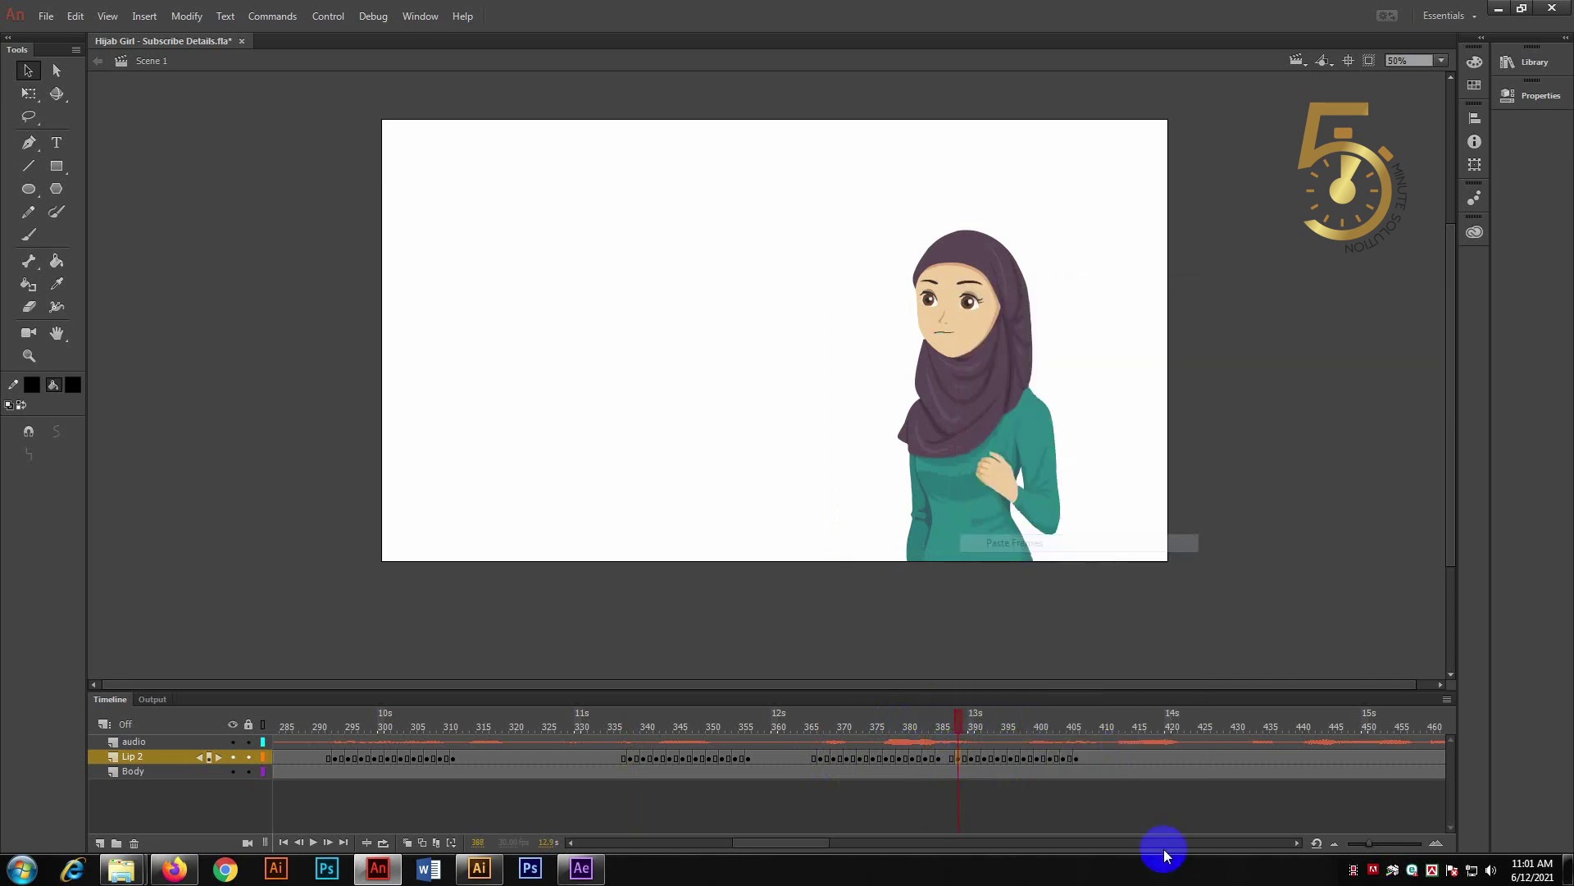
pyautogui.rightClick(1116, 760)
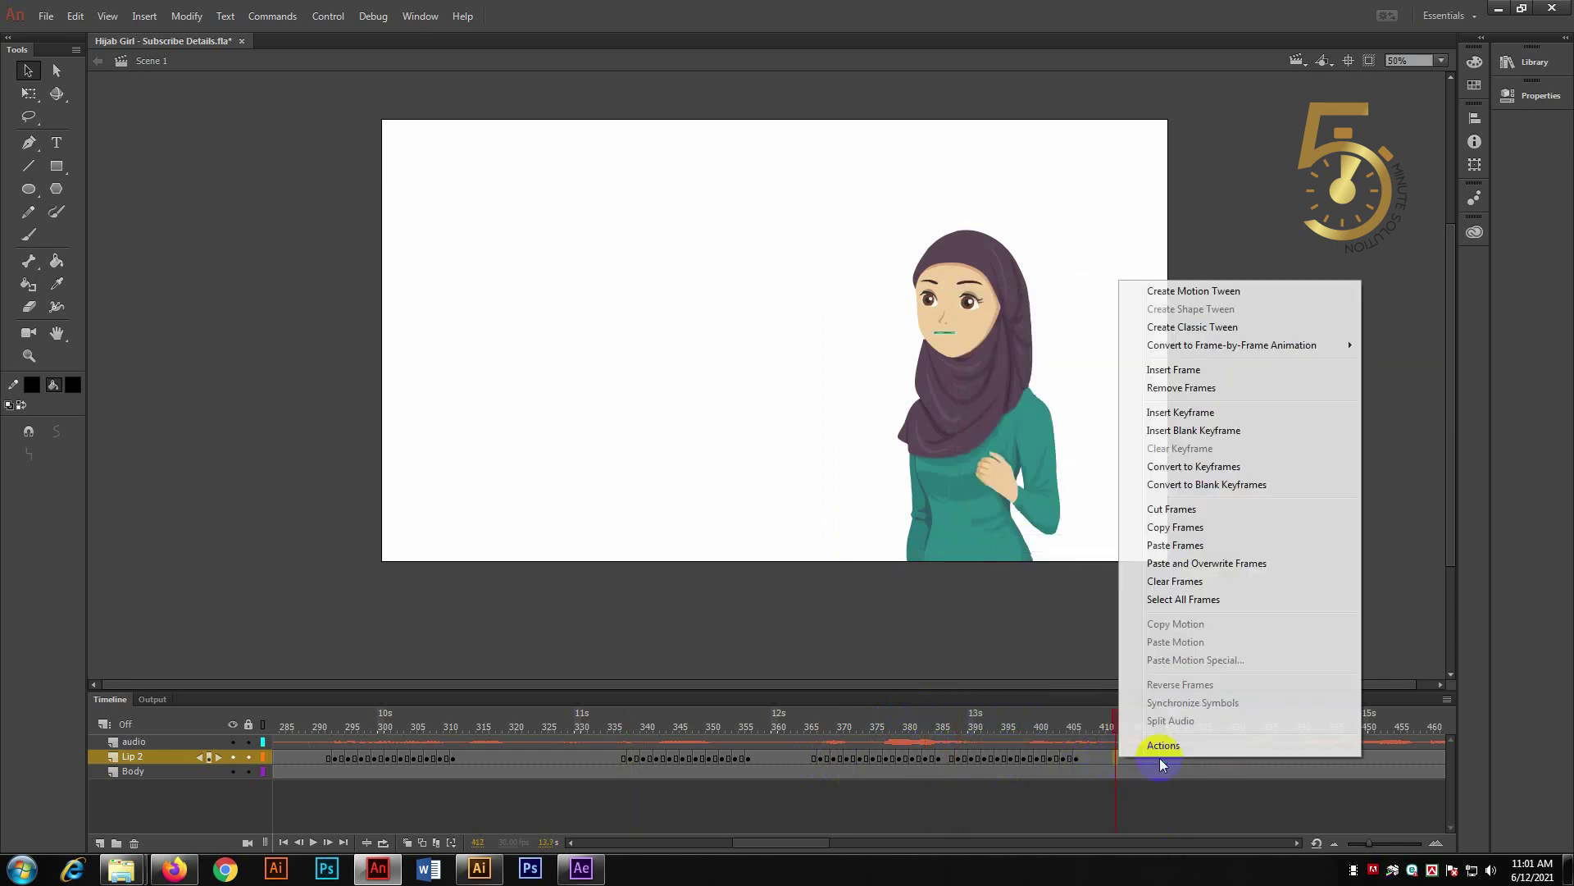
pyautogui.click(1190, 545)
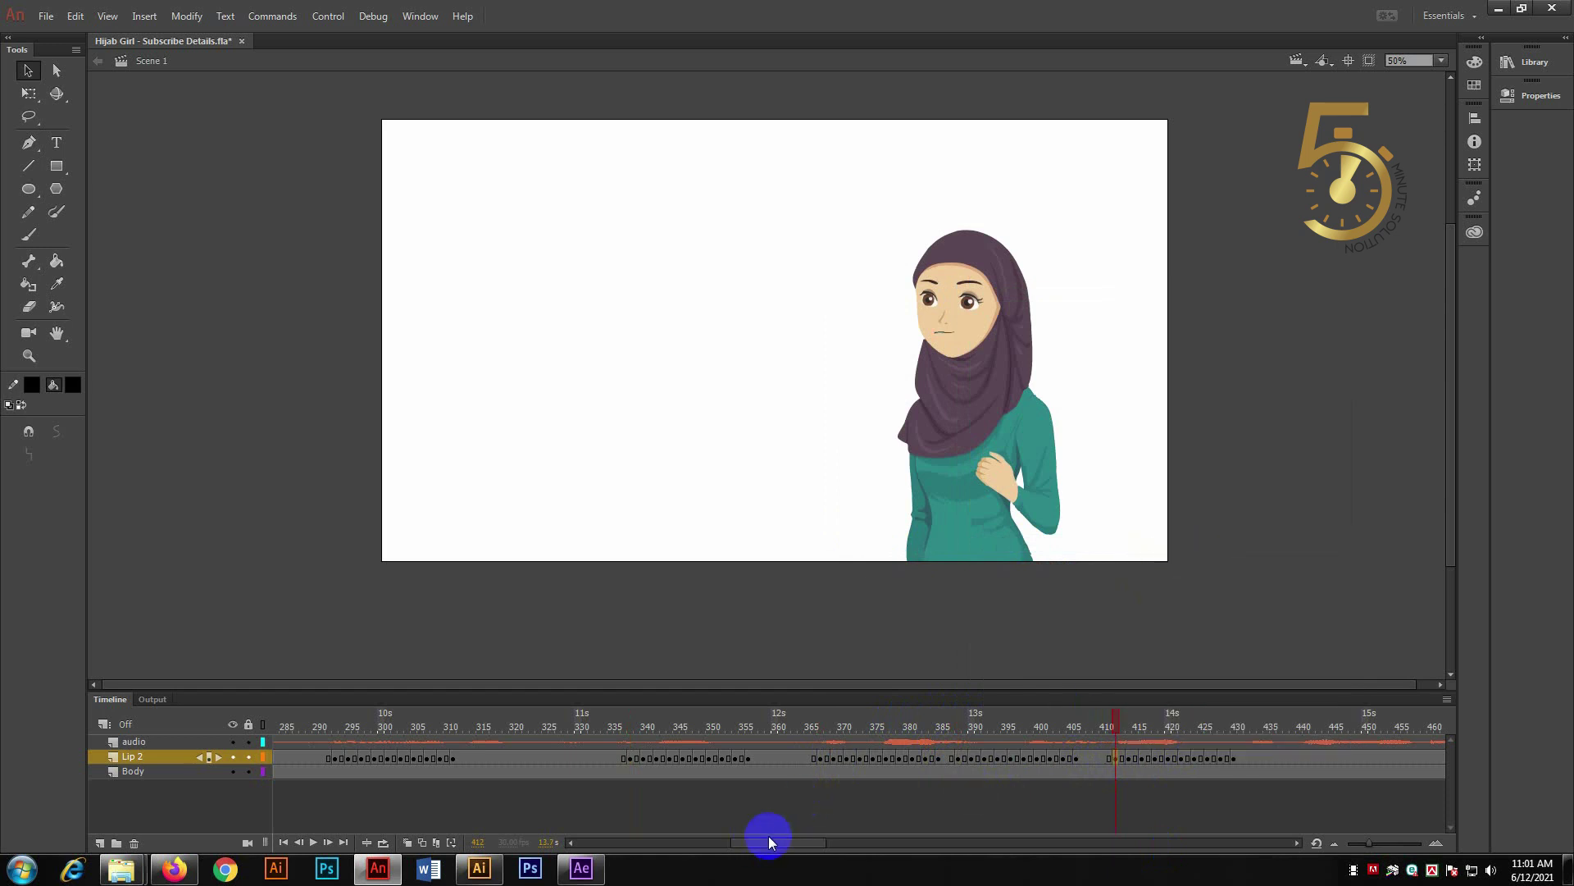
pyautogui.moveTo(769, 835); pyautogui.dragTo(814, 843)
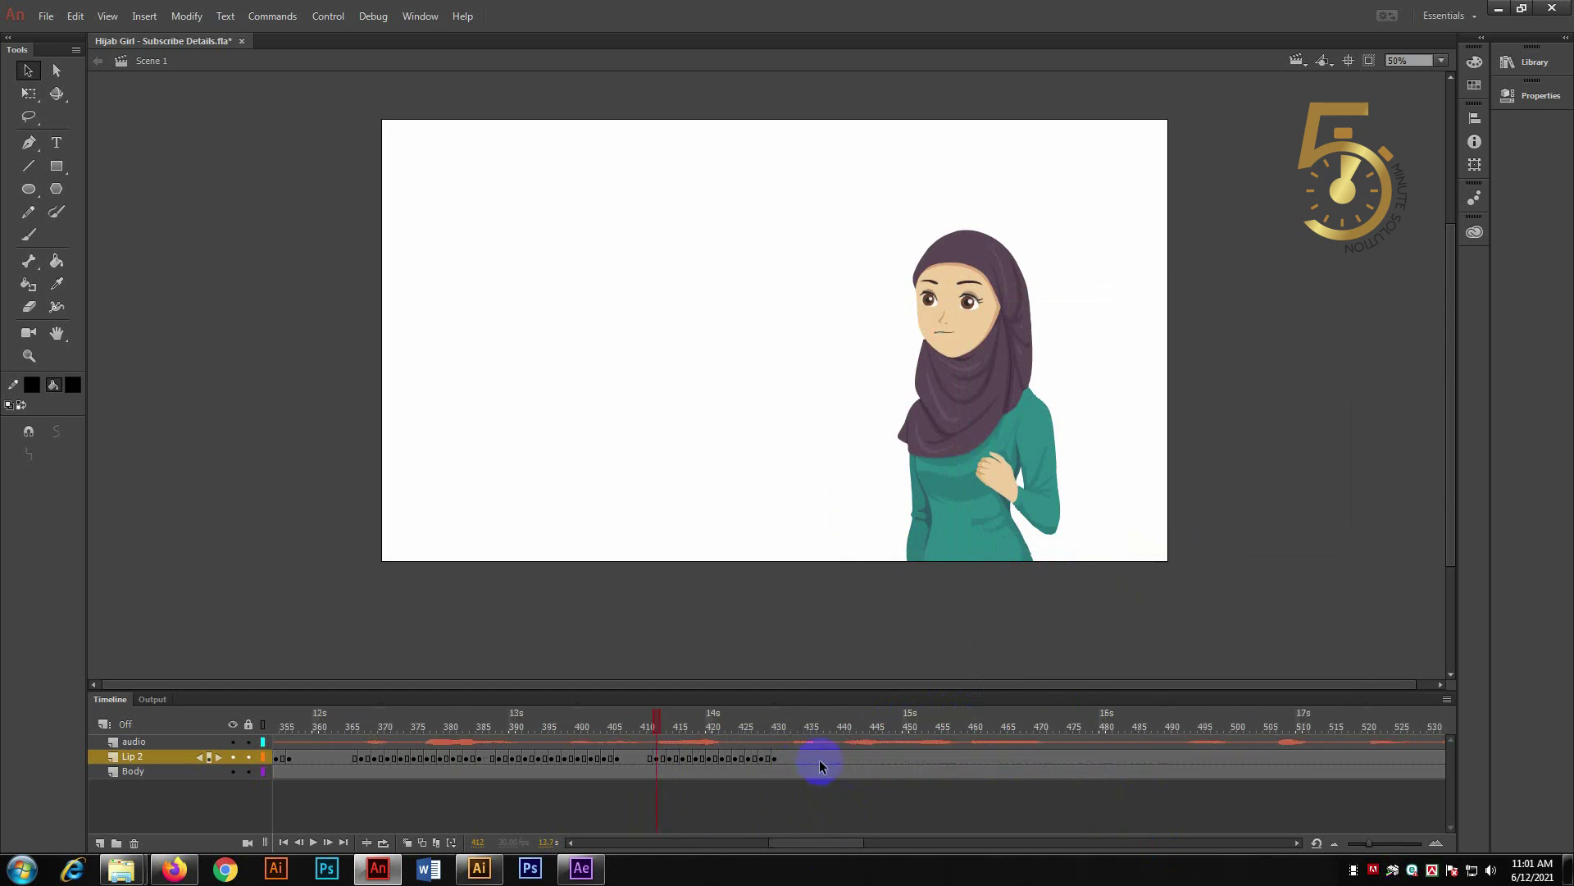
pyautogui.rightClick(795, 759)
pyautogui.click(870, 546)
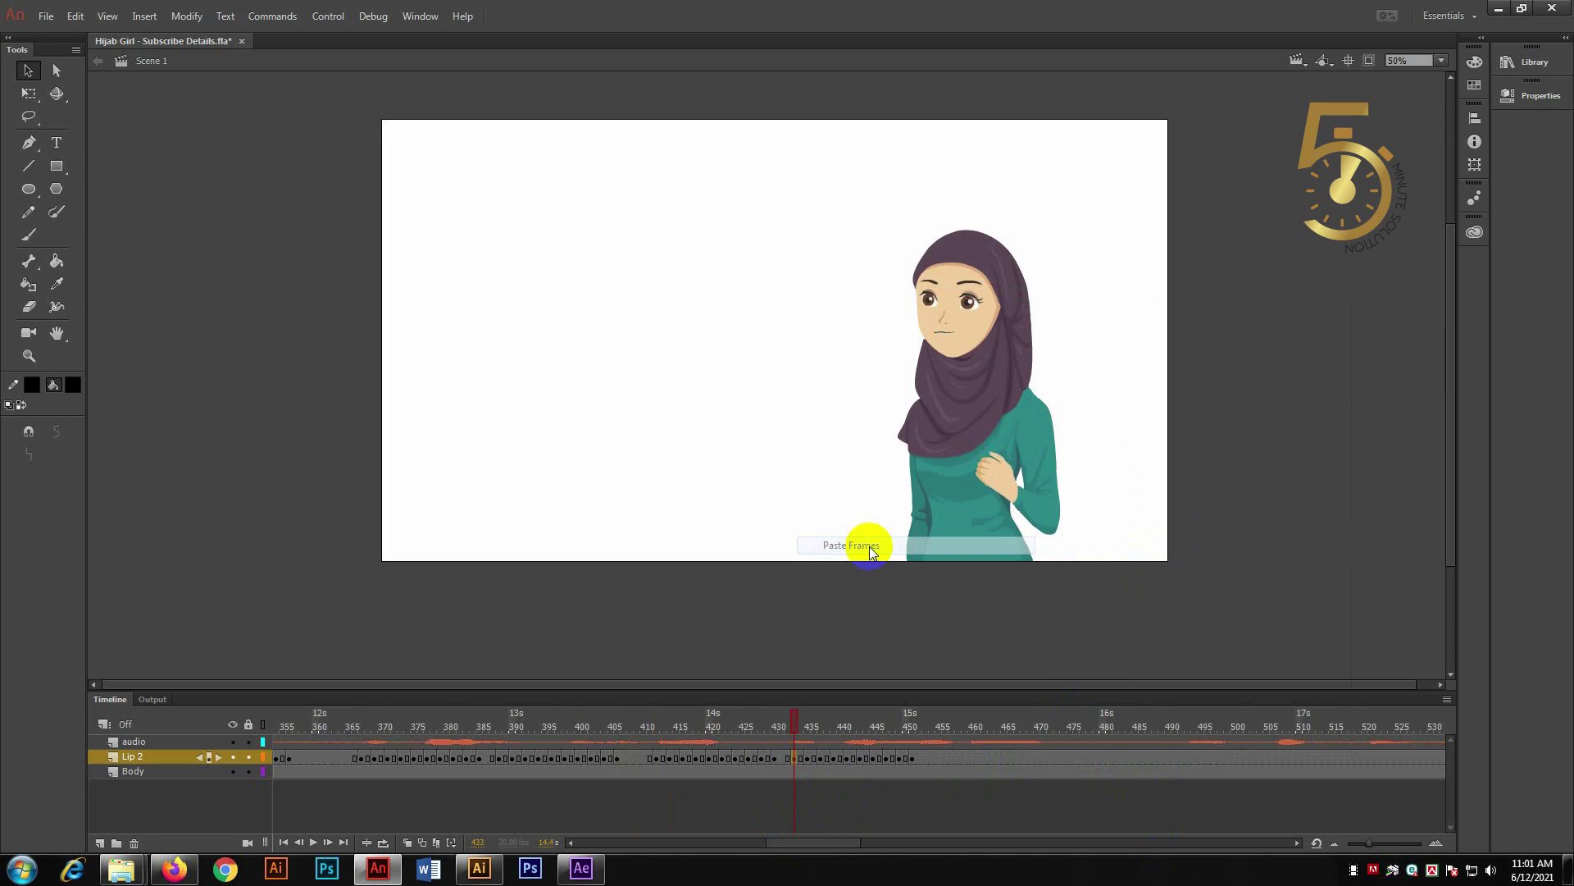
# - Scrub the audio from 433 to 467, fill Lip 2 to about frame 472, and select onward to 494
pyautogui.click(932, 758)
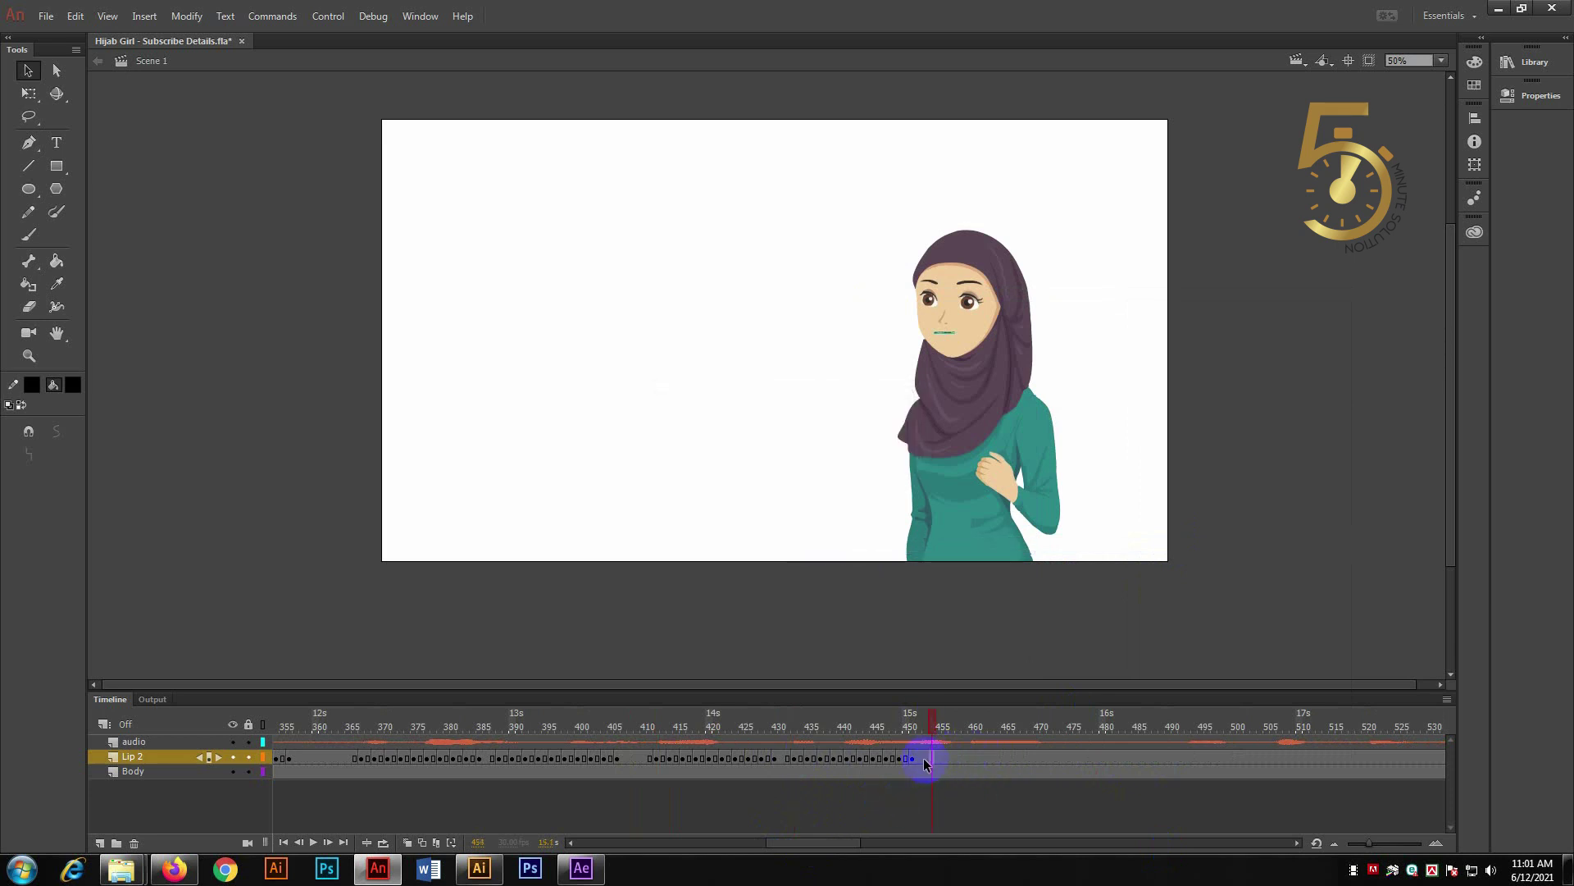
pyautogui.moveTo(800, 746); pyautogui.dragTo(1038, 744)
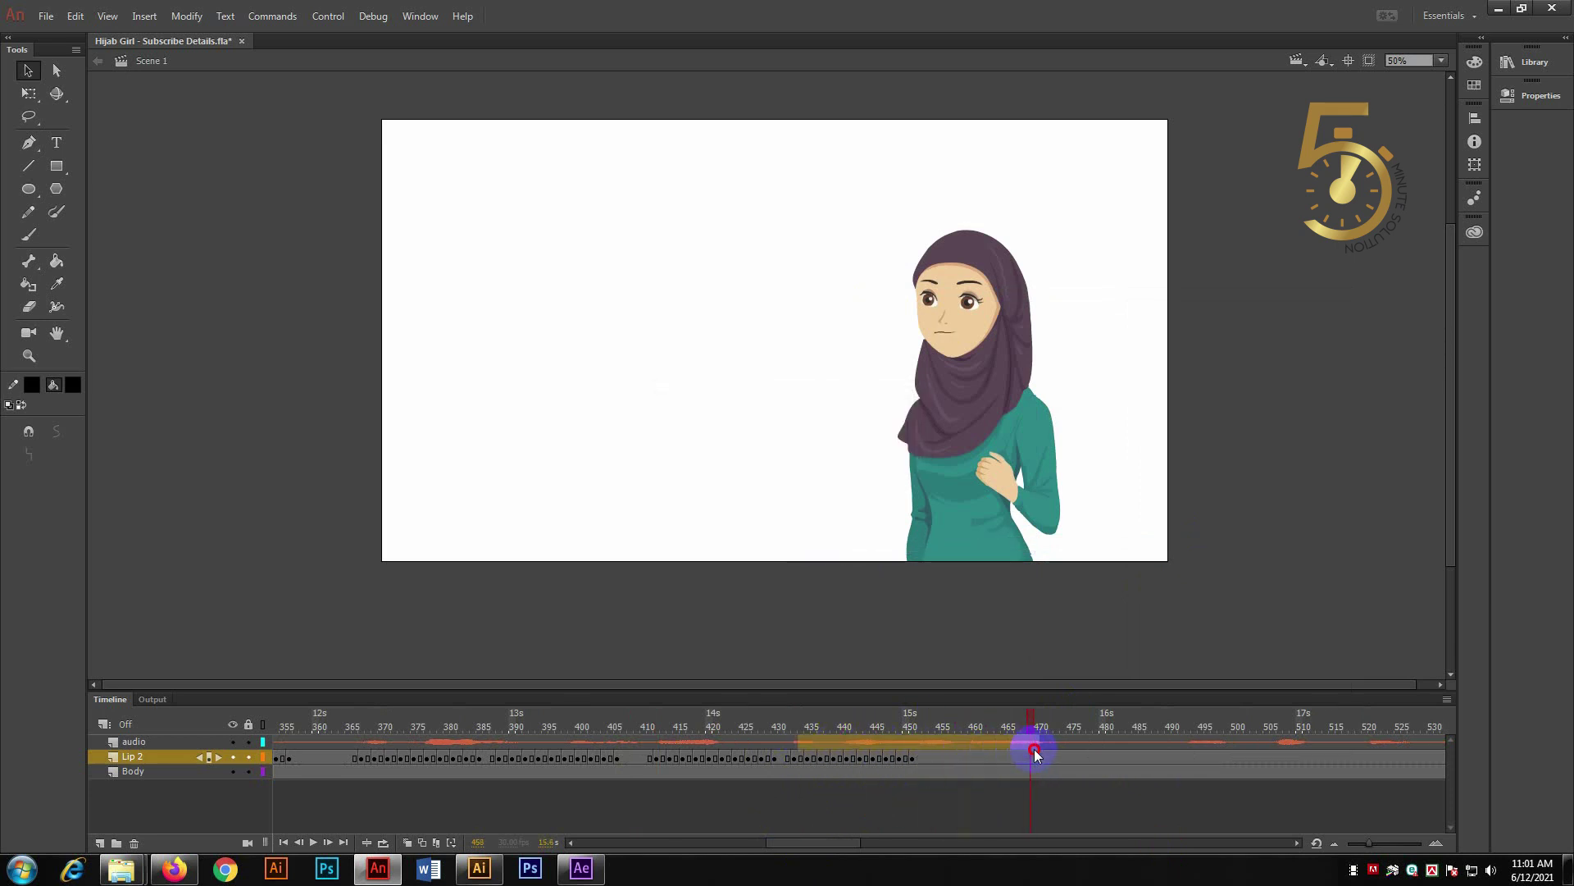
pyautogui.click(933, 757)
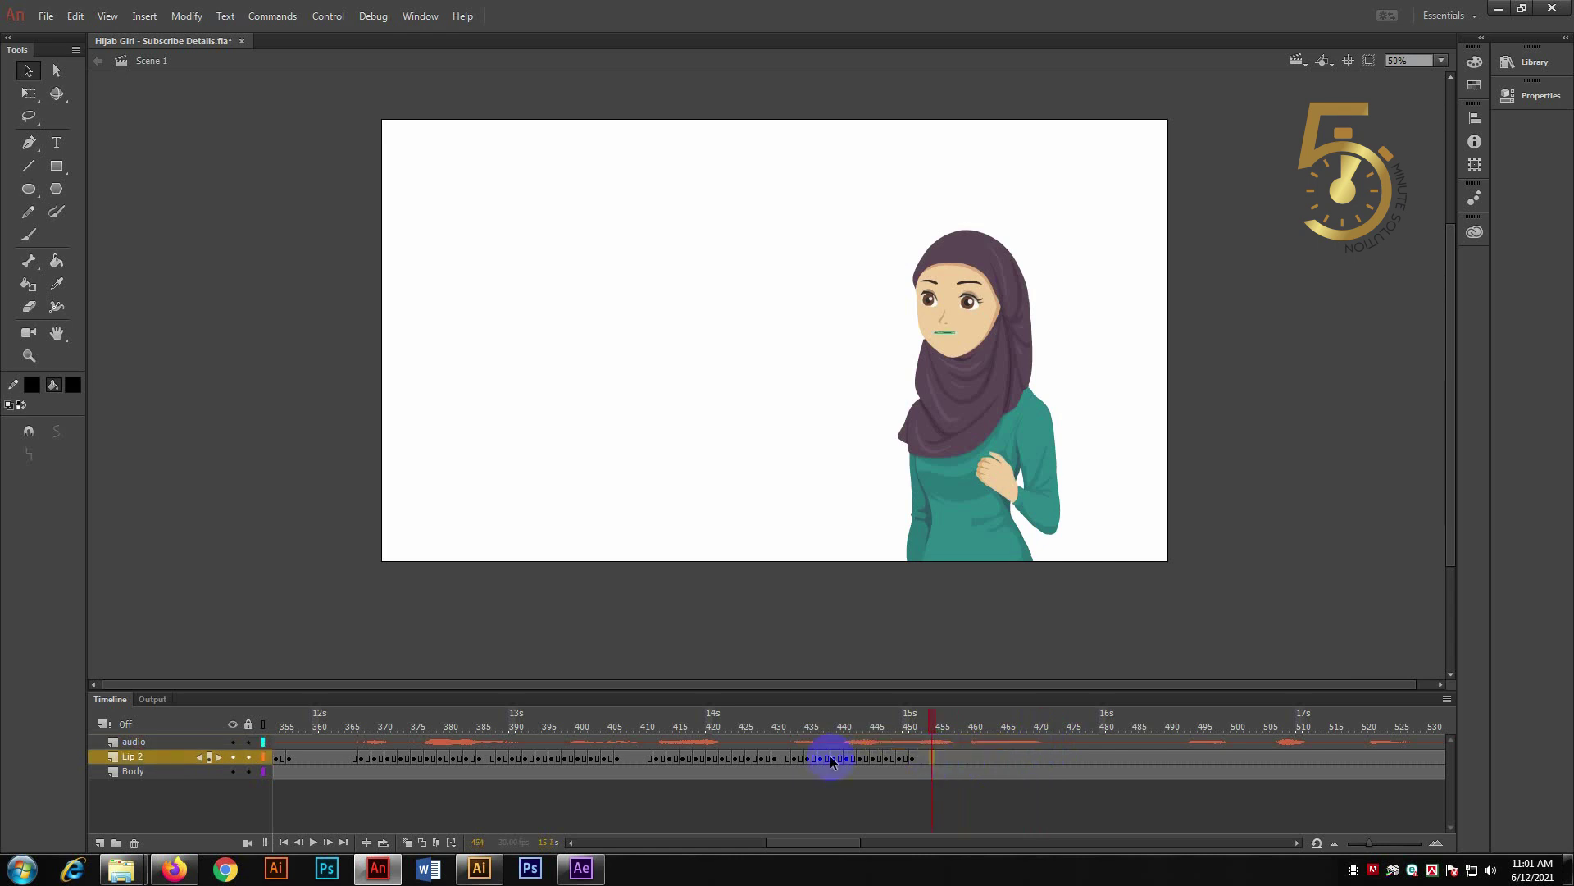
pyautogui.moveTo(797, 744); pyautogui.dragTo(1039, 744)
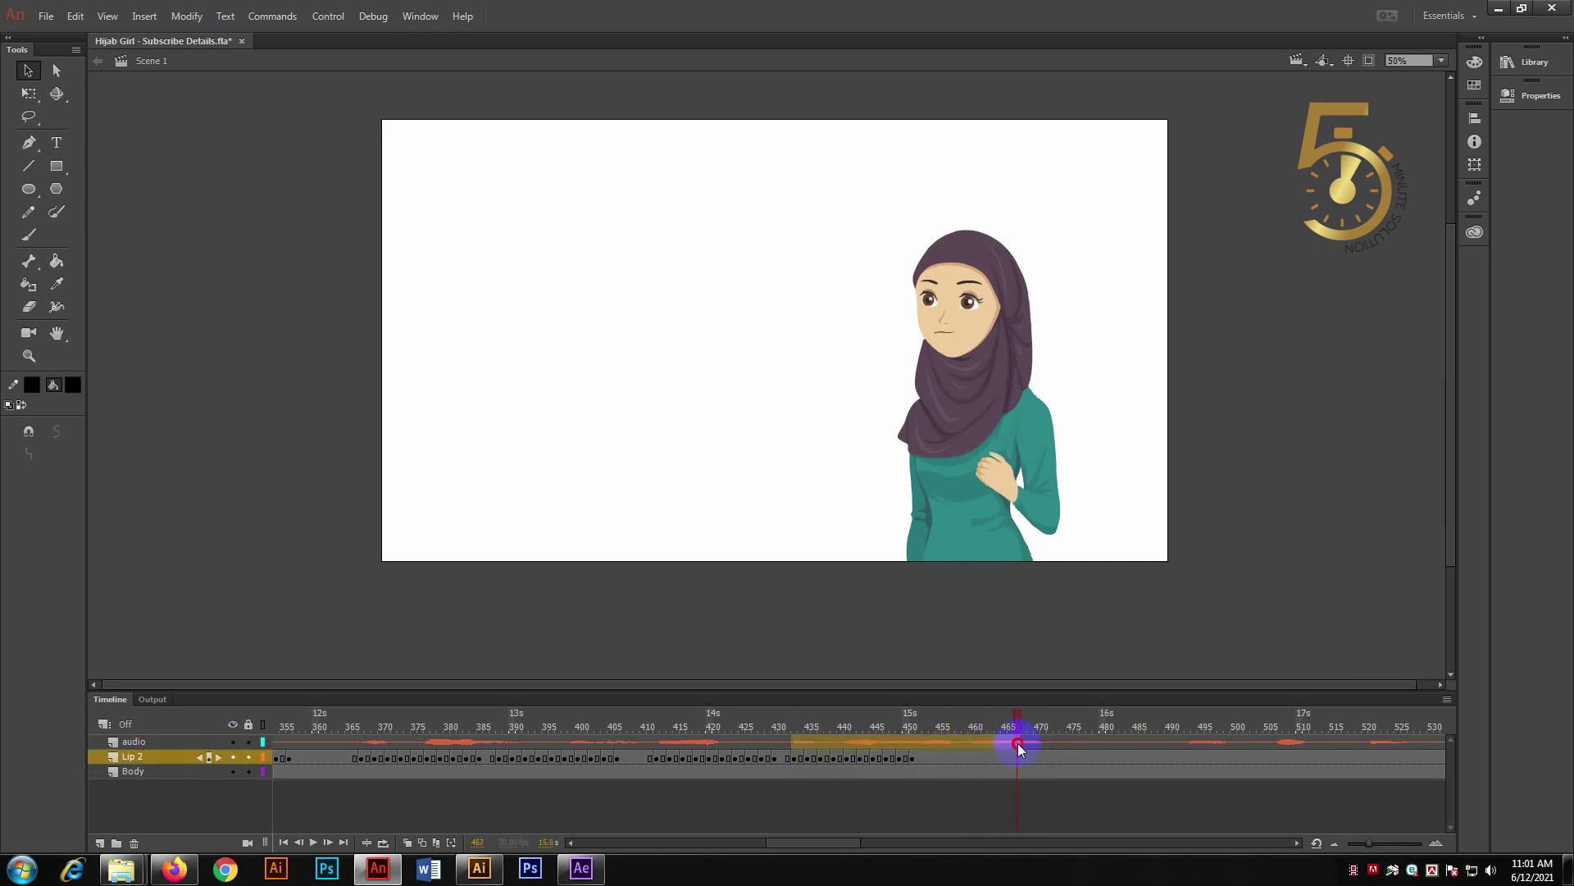
pyautogui.click(931, 757)
pyautogui.rightClick(930, 758)
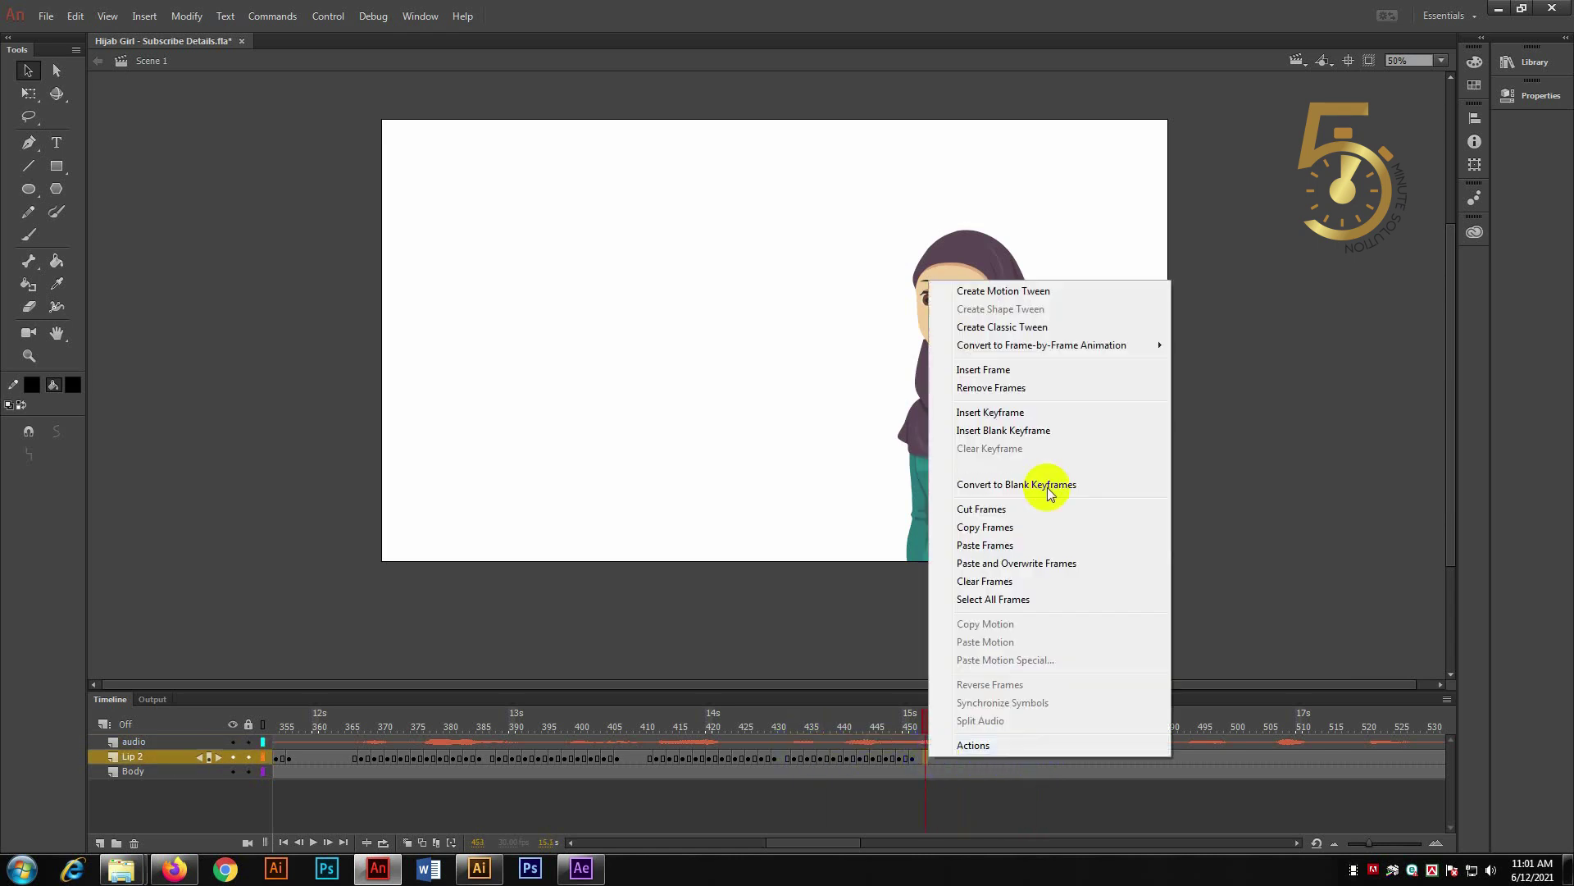
pyautogui.click(1049, 547)
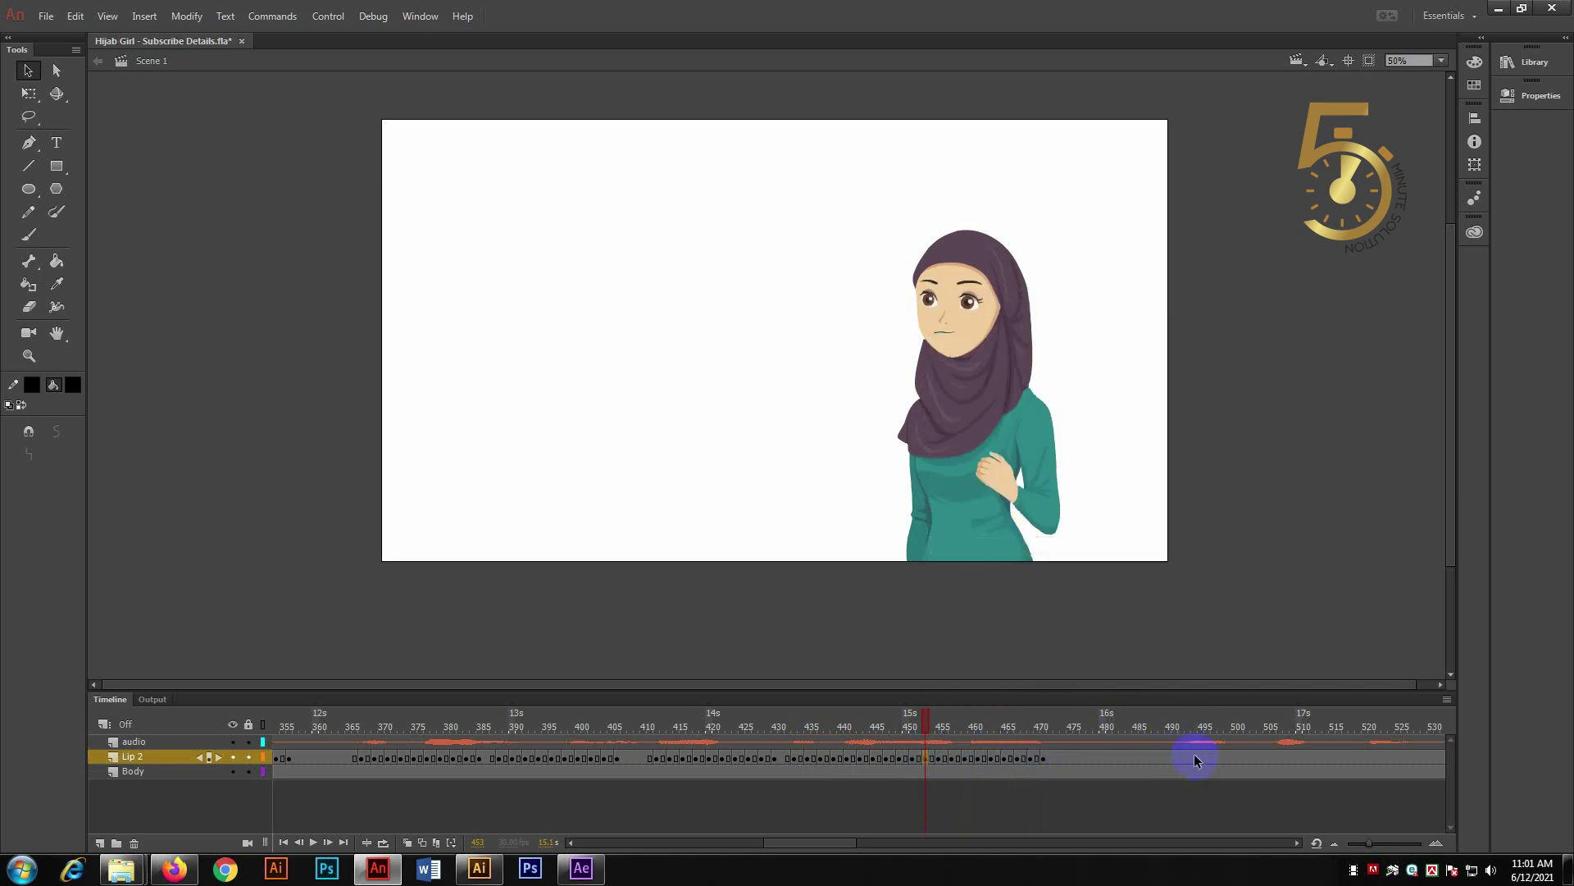
pyautogui.moveTo(1062, 758); pyautogui.dragTo(1179, 759)
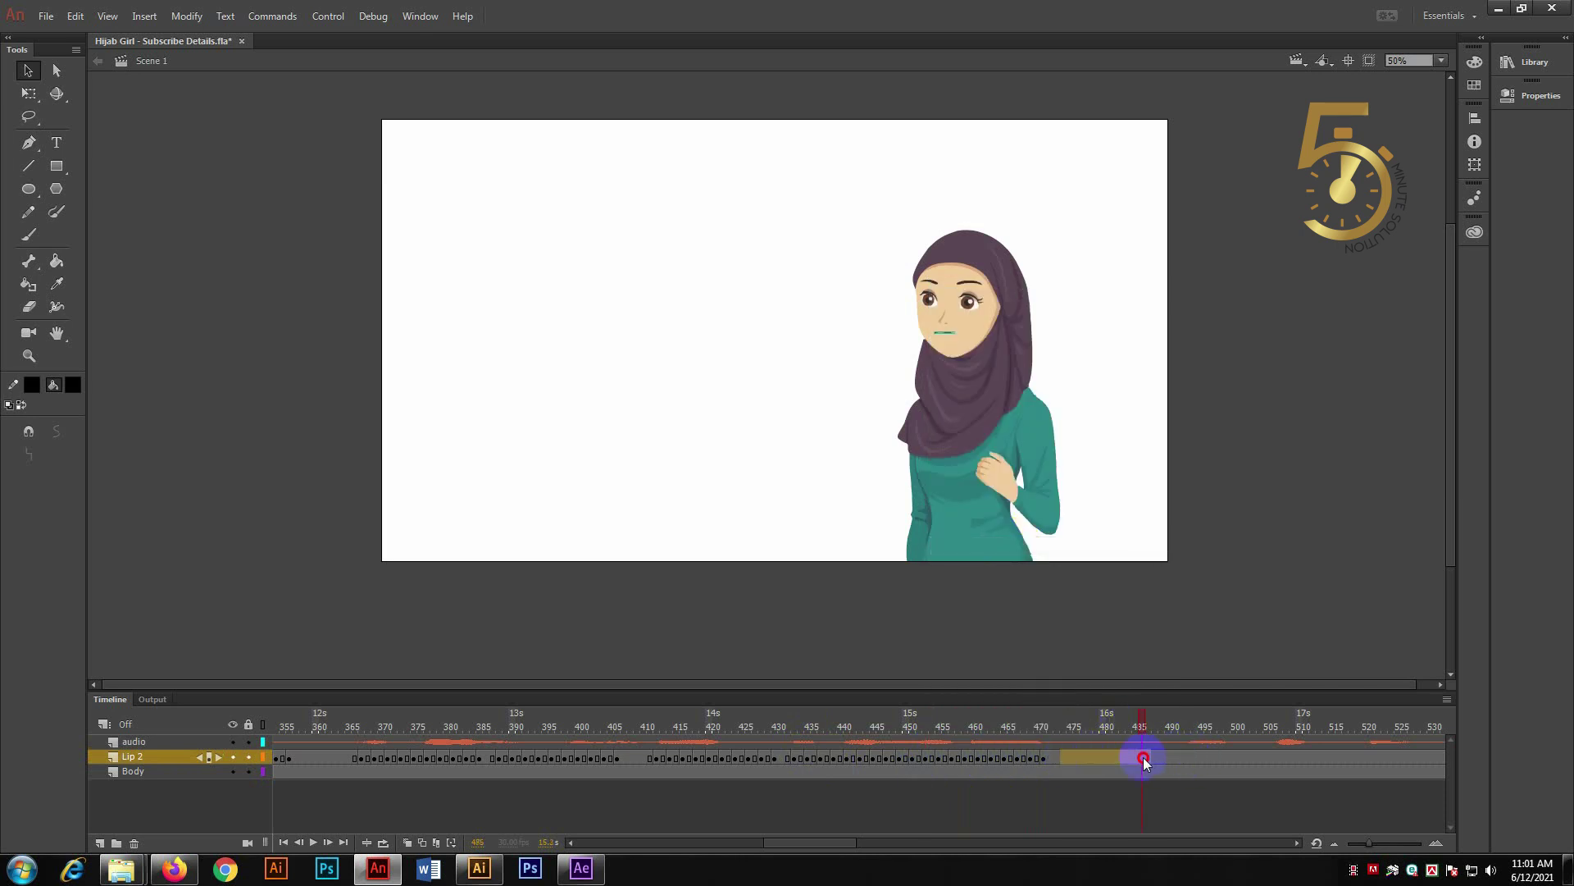
pyautogui.click(1205, 754)
pyautogui.rightClick(1192, 756)
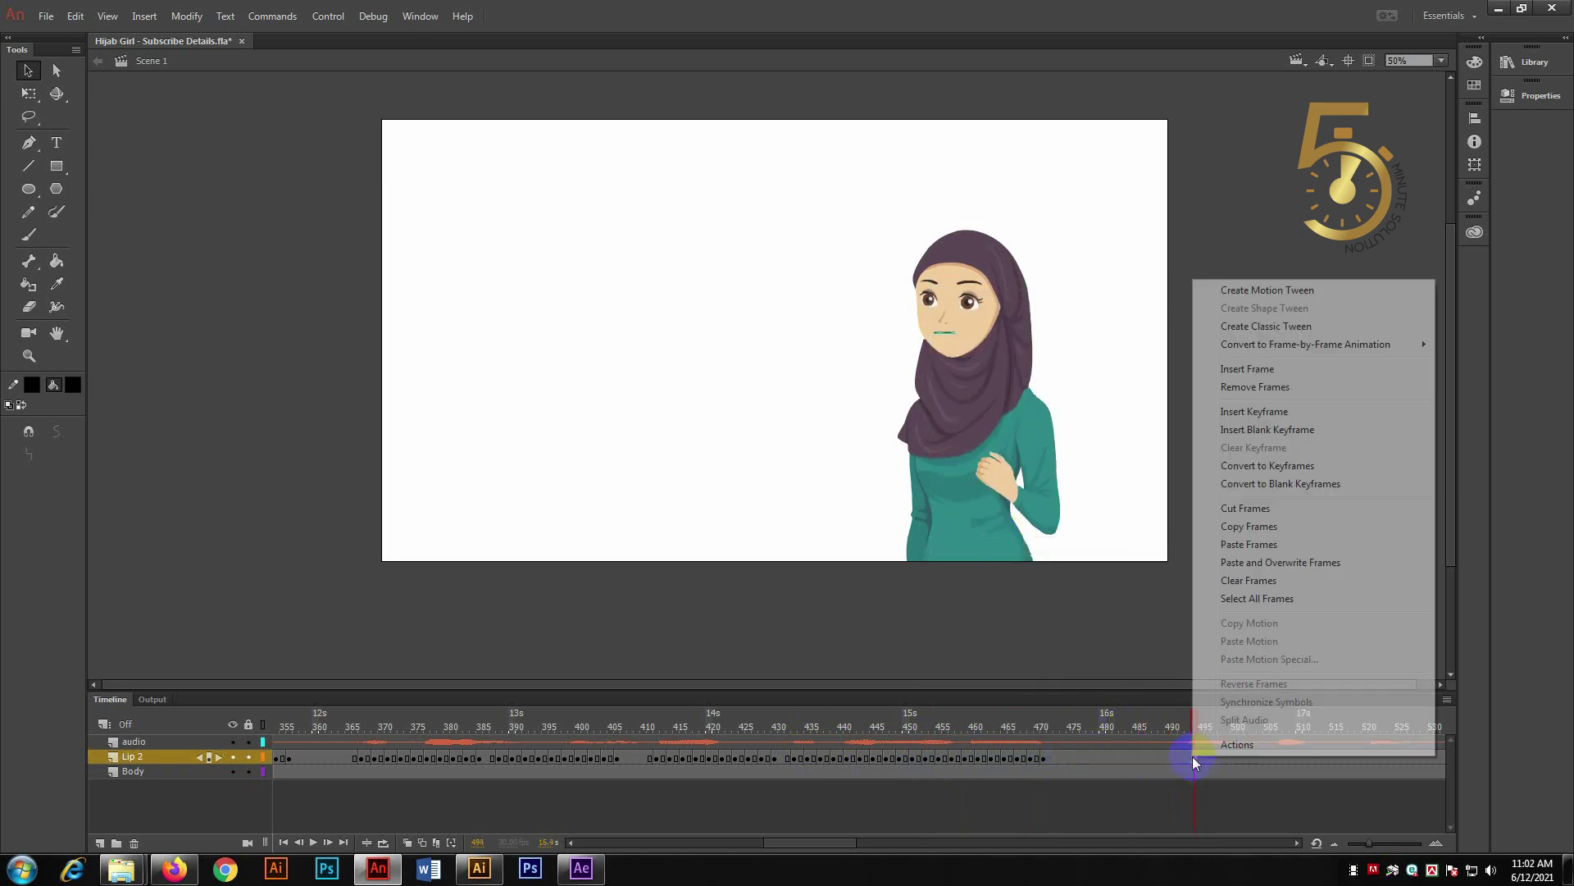
# - Paste the copied mouth frames on Lip 2 at frames 494 and 521
pyautogui.click(1269, 546)
pyautogui.moveTo(787, 843)
pyautogui.mouseDown()
pyautogui.moveTo(879, 842)
pyautogui.moveTo(845, 843)
pyautogui.mouseUp()
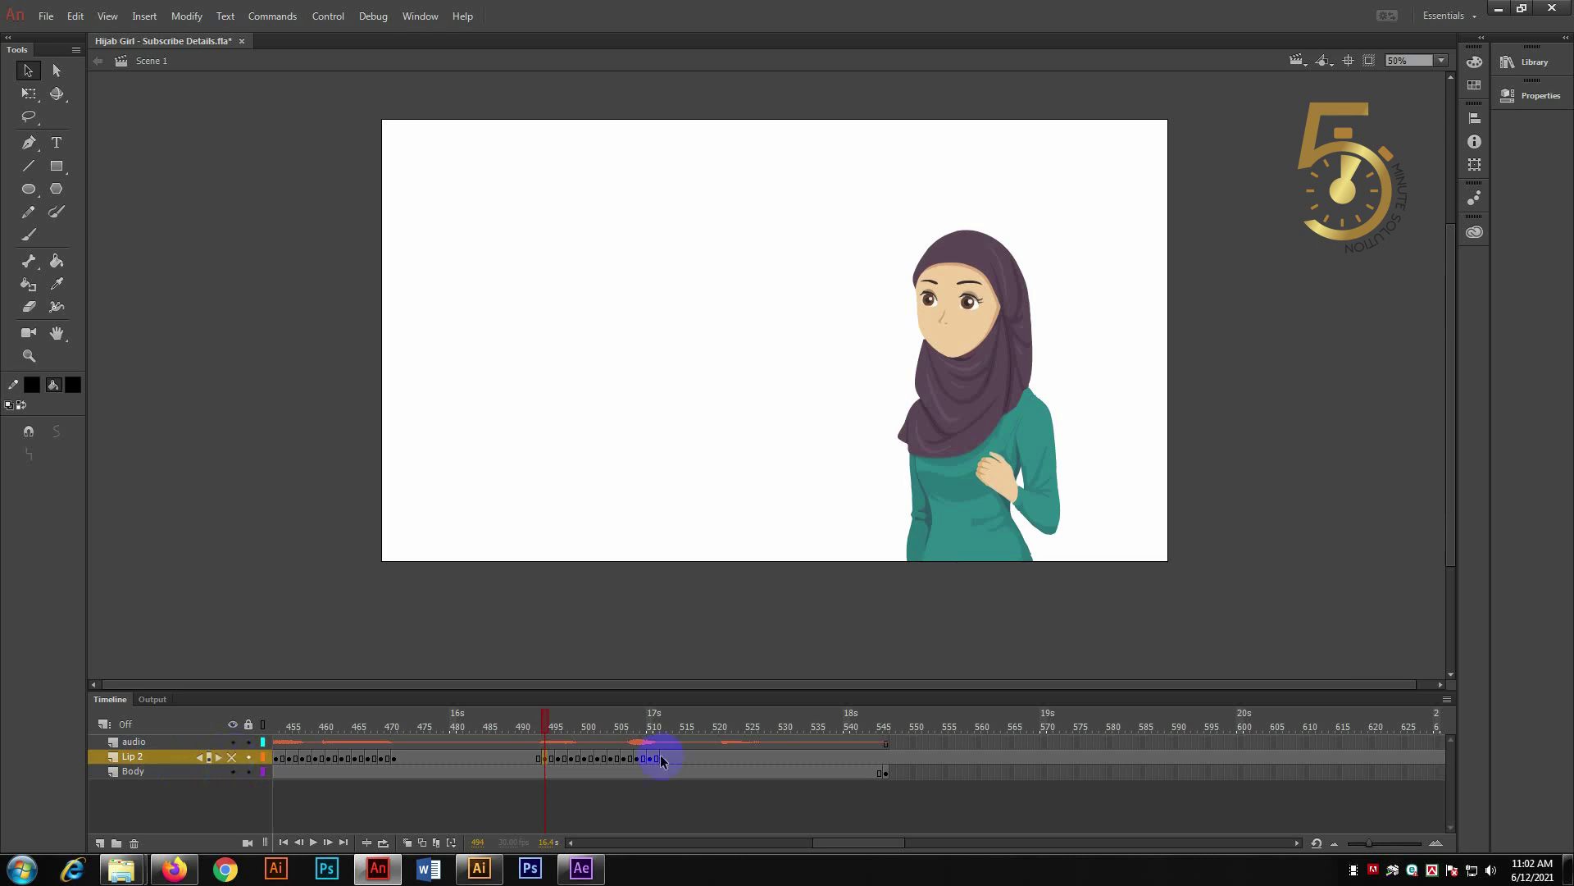
pyautogui.rightClick(722, 758)
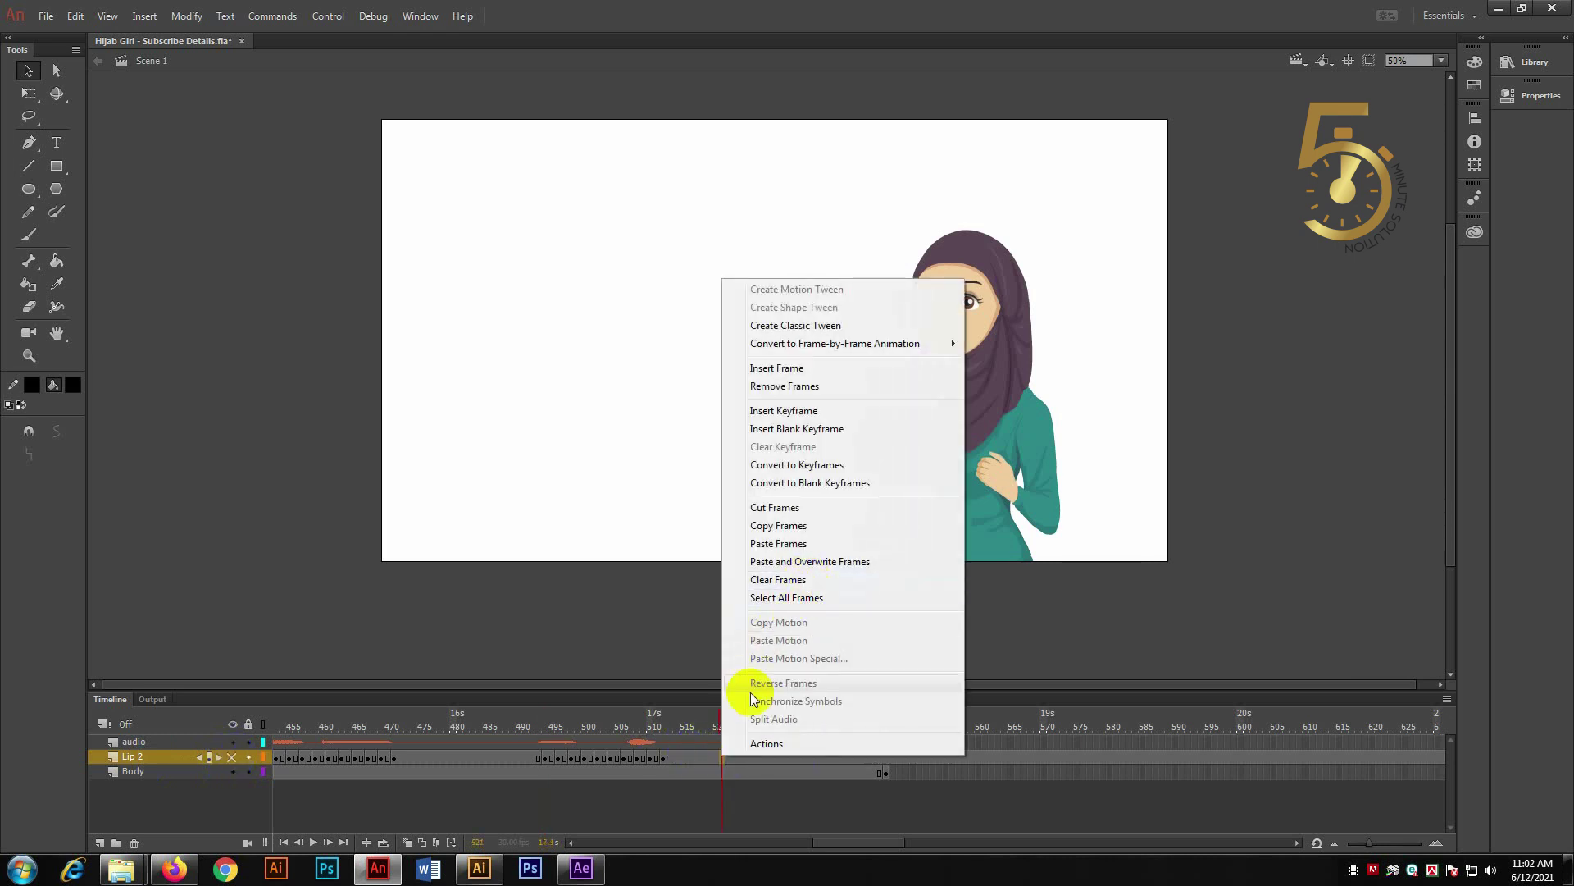
pyautogui.click(802, 544)
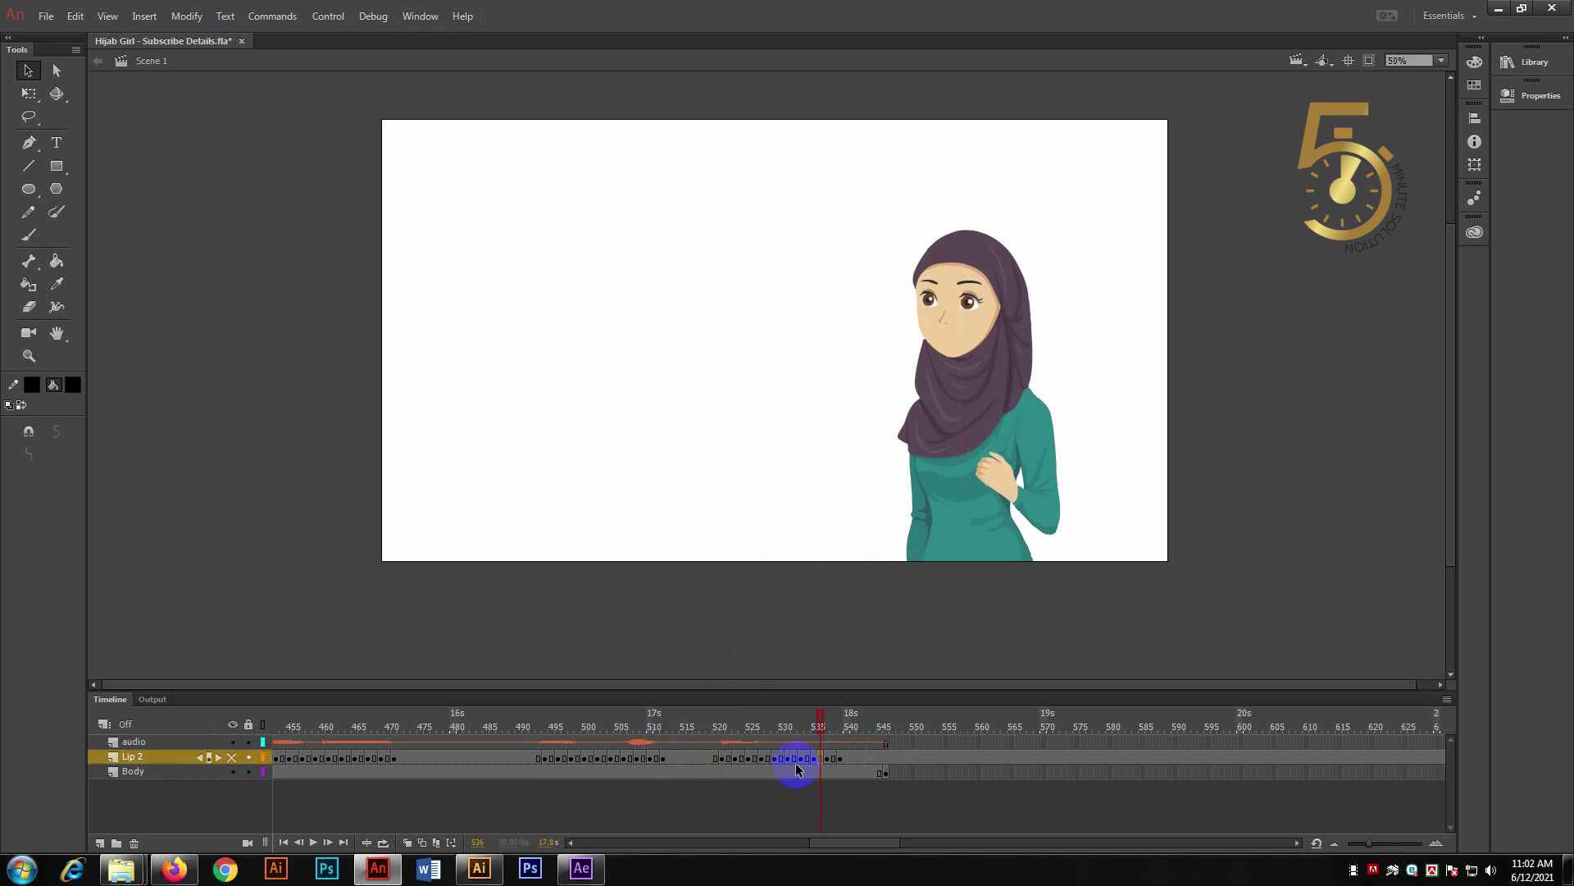
# - Remove the surplus Lip 2 frames after frame 525
pyautogui.moveTo(769, 747)
pyautogui.mouseDown()
pyautogui.moveTo(889, 738)
pyautogui.moveTo(779, 761)
pyautogui.moveTo(880, 764)
pyautogui.mouseUp()
pyautogui.rightClick(880, 764)
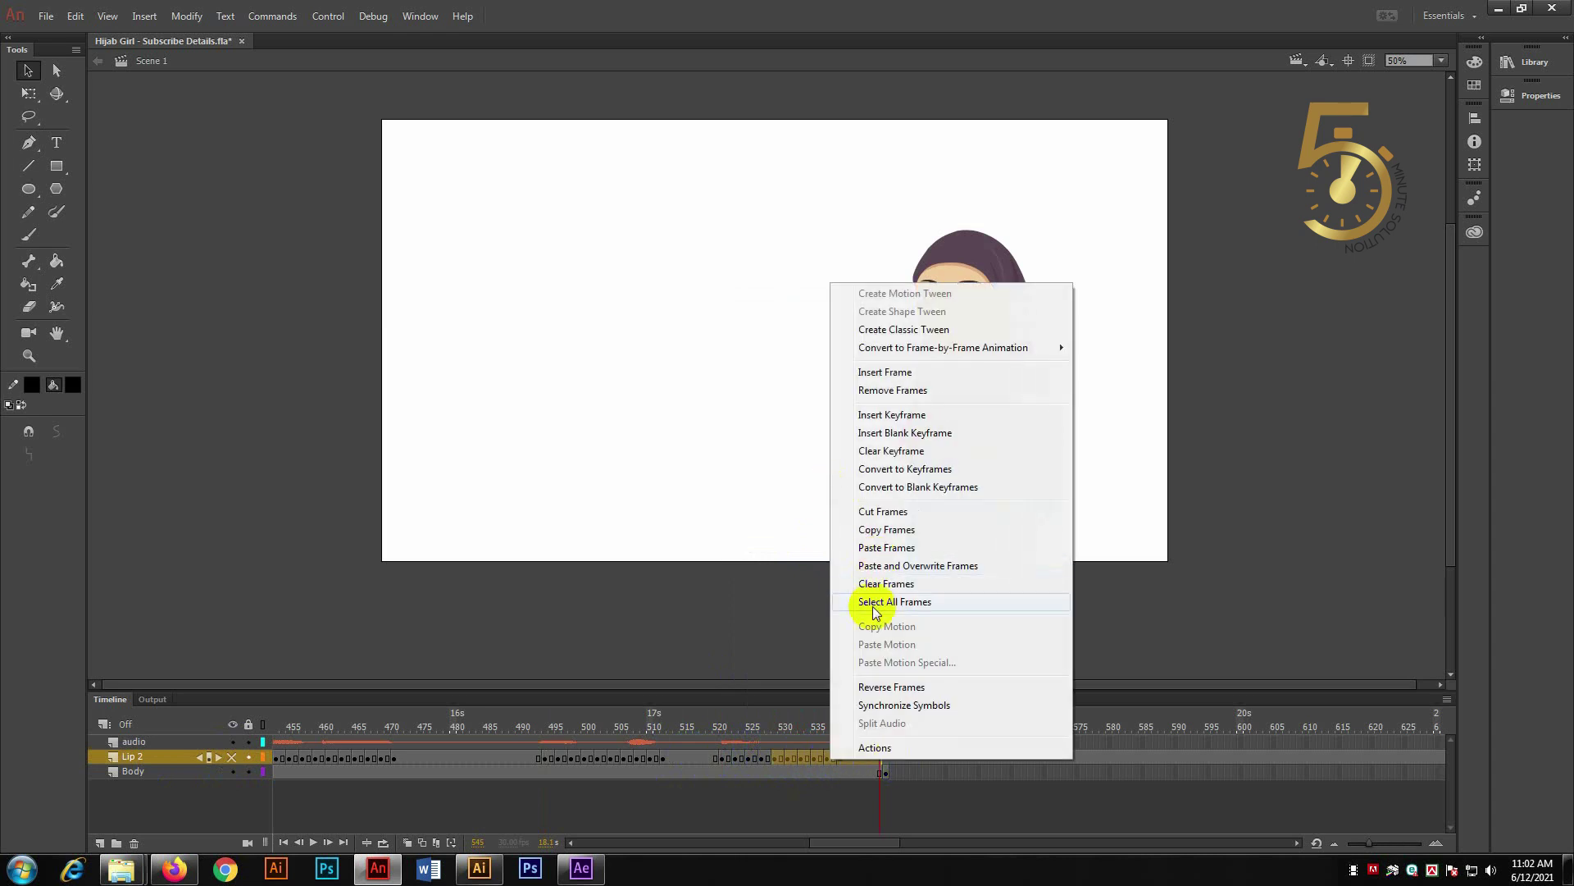
pyautogui.click(893, 389)
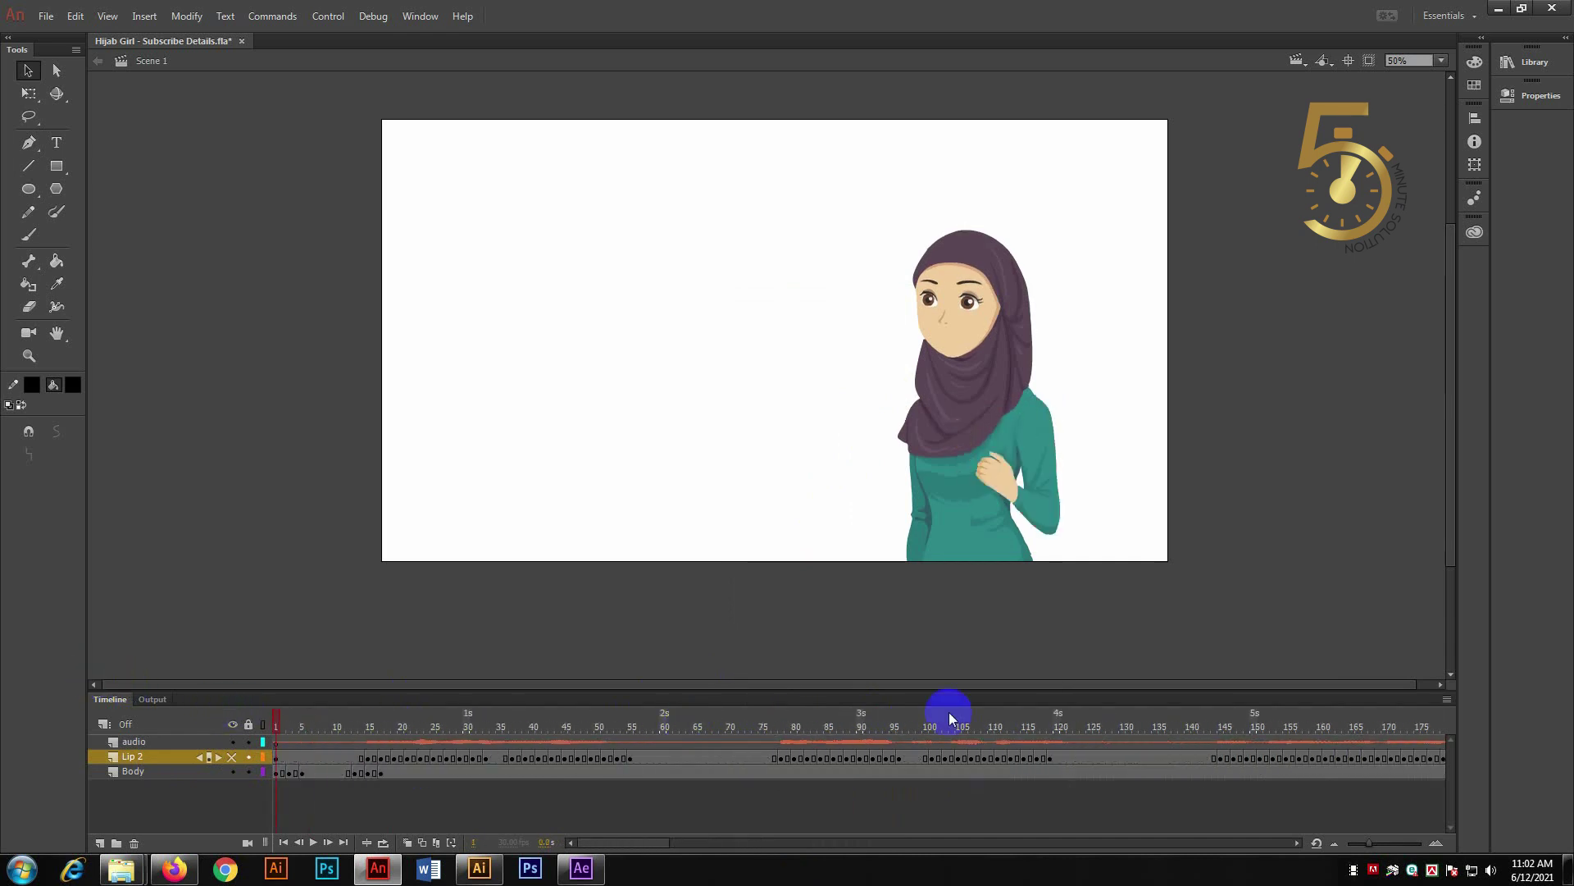
# - Play the animation, zoom the stage onto the girl, and play again to check lip sync
pyautogui.press('Return')
pyautogui.click(262, 730)
pyautogui.click(29, 354)
pyautogui.moveTo(829, 225); pyautogui.dragTo(1099, 564)
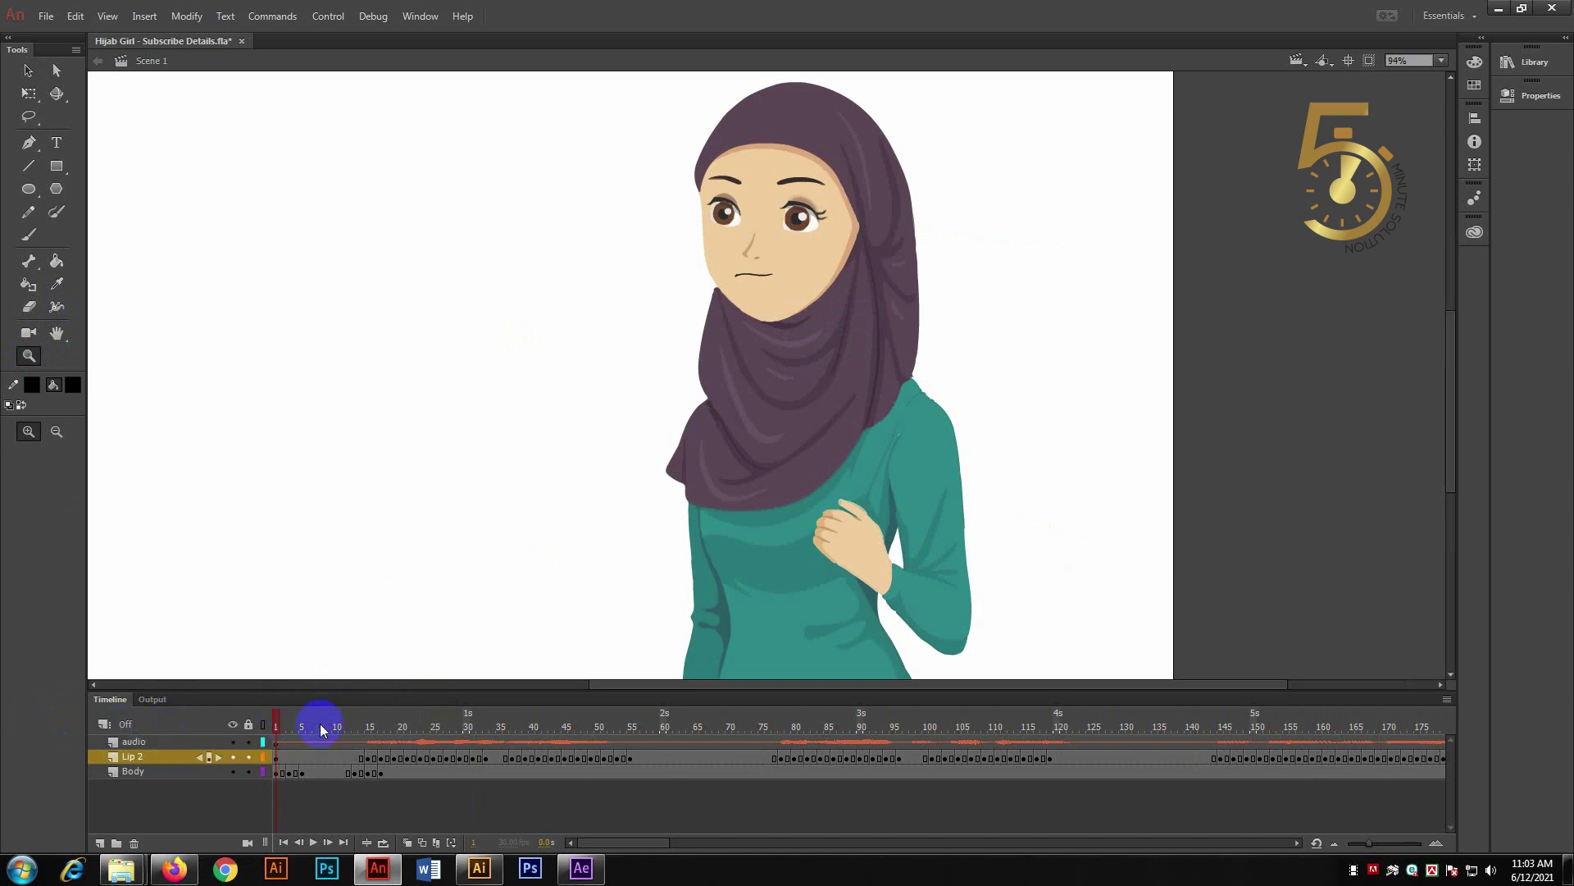
pyautogui.press('Return')
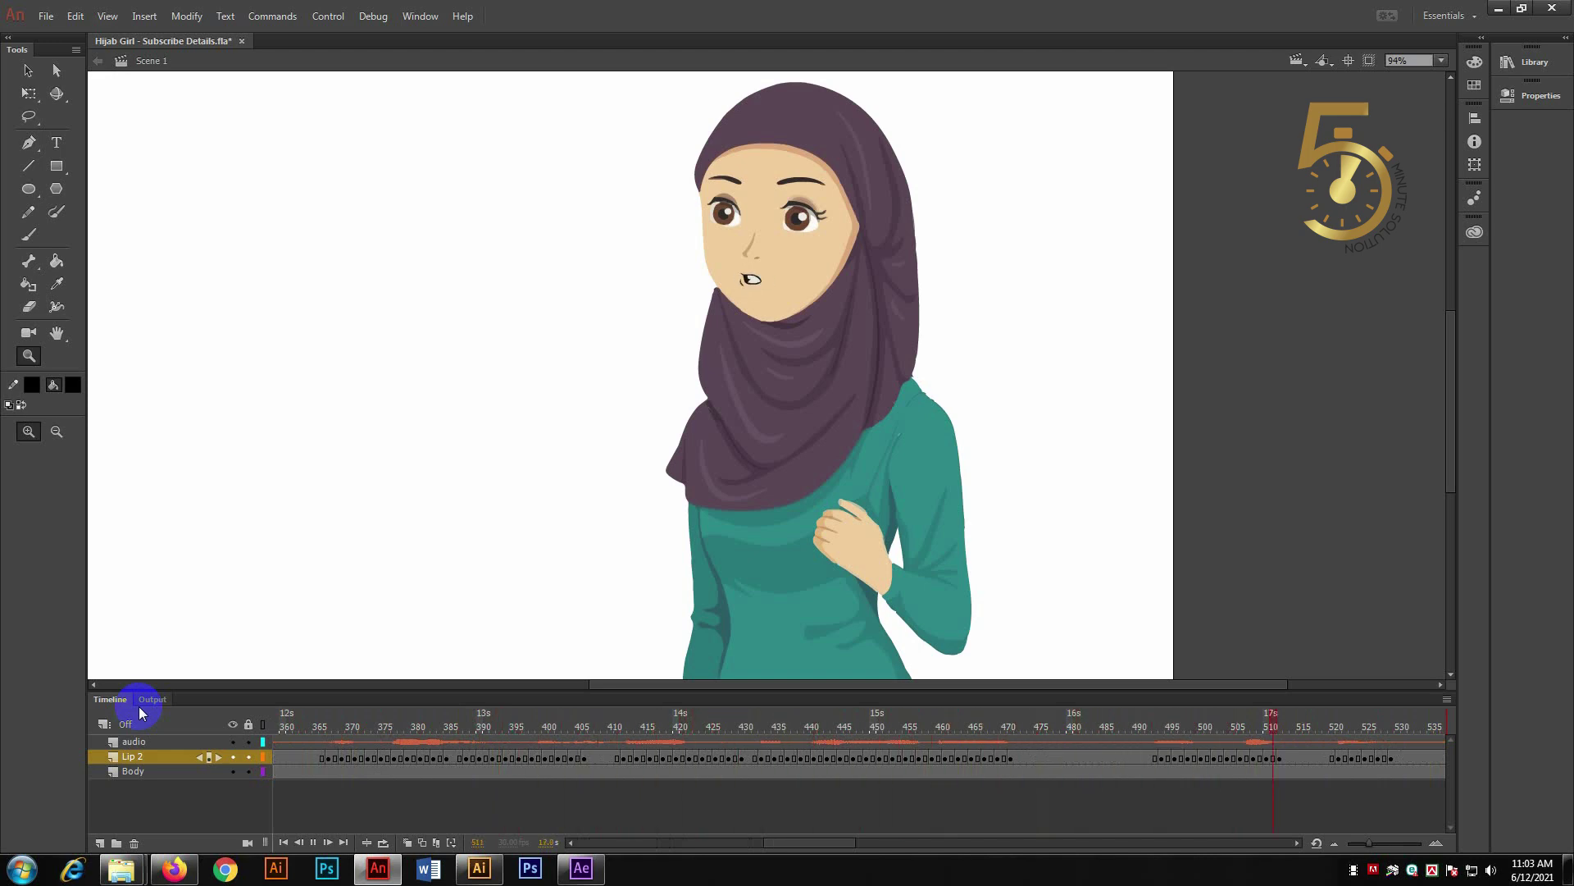
pyautogui.click(134, 741)
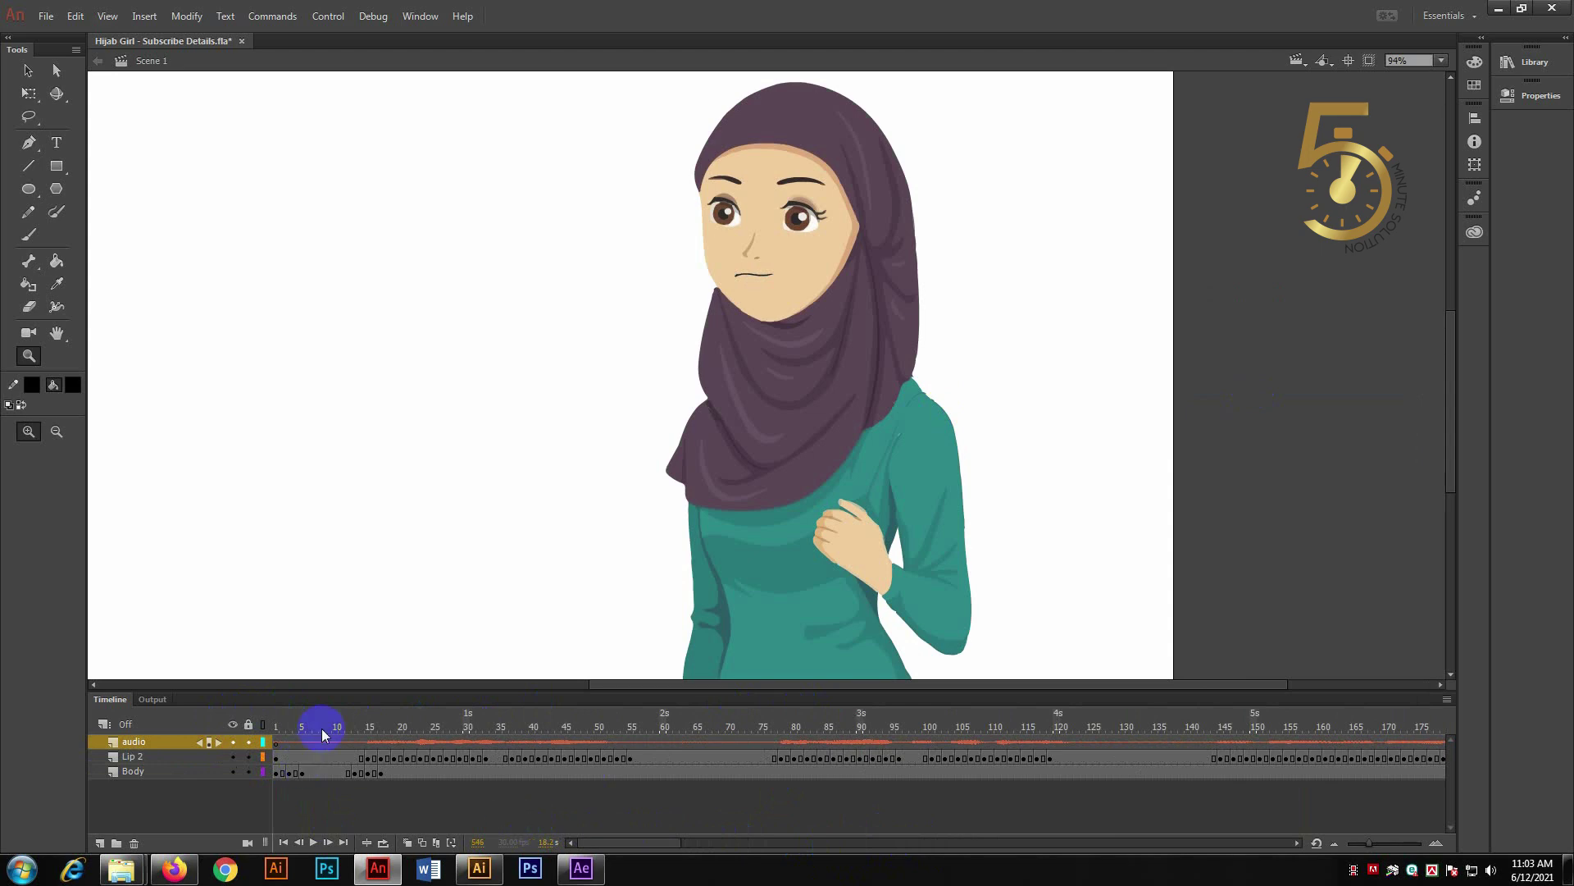
# - Export the movie as a PNG sequence named 'Hijab Girl - Subscribe Details' in the Girl folder
pyautogui.click(200, 742)
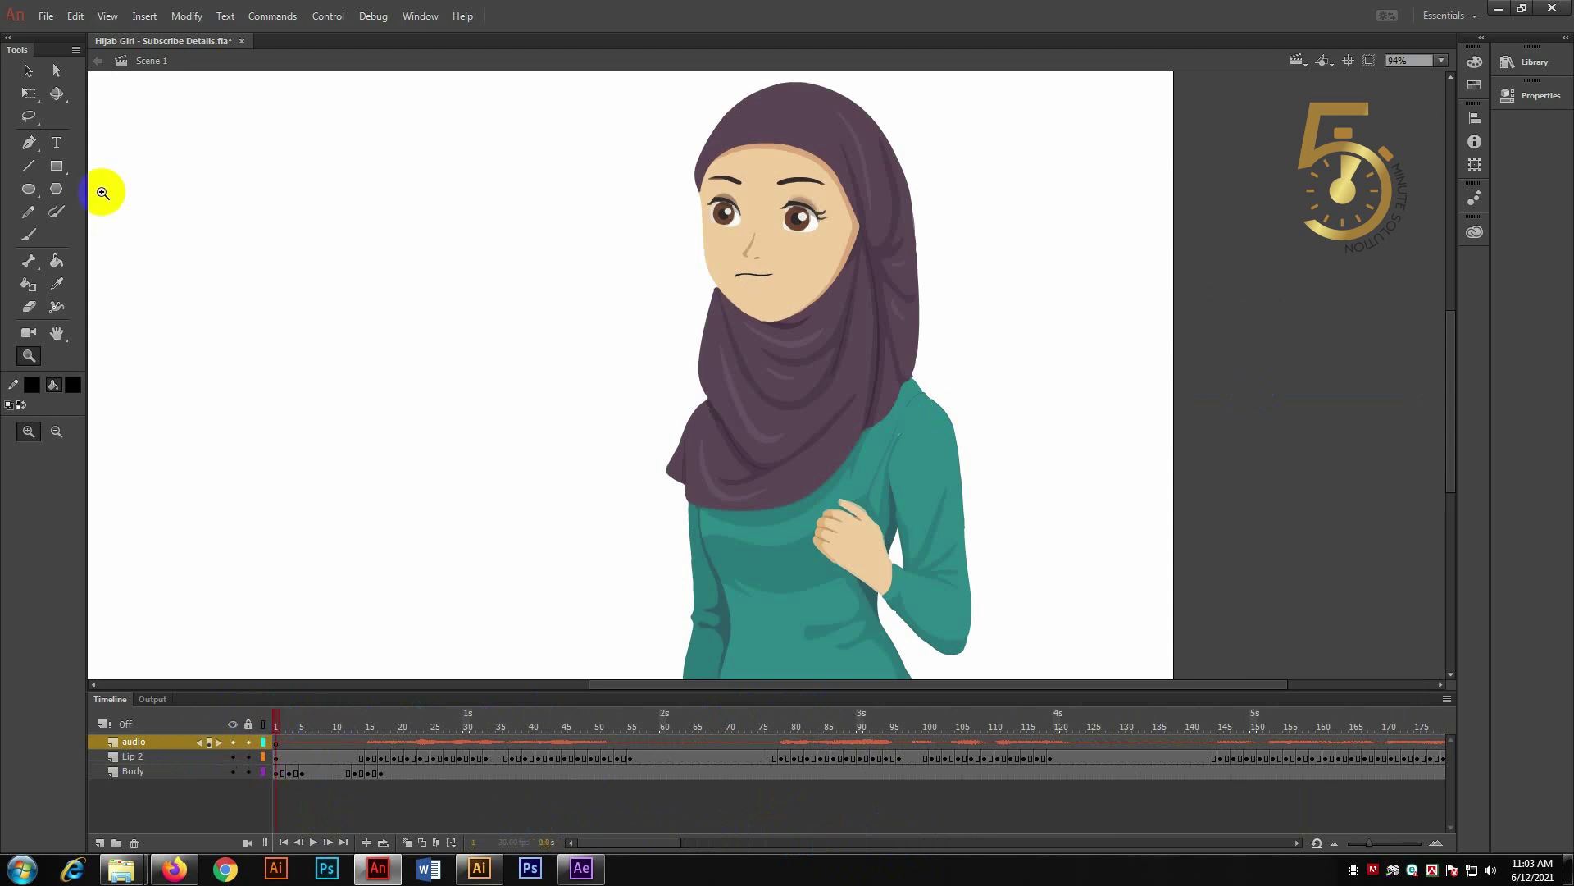
pyautogui.click(45, 16)
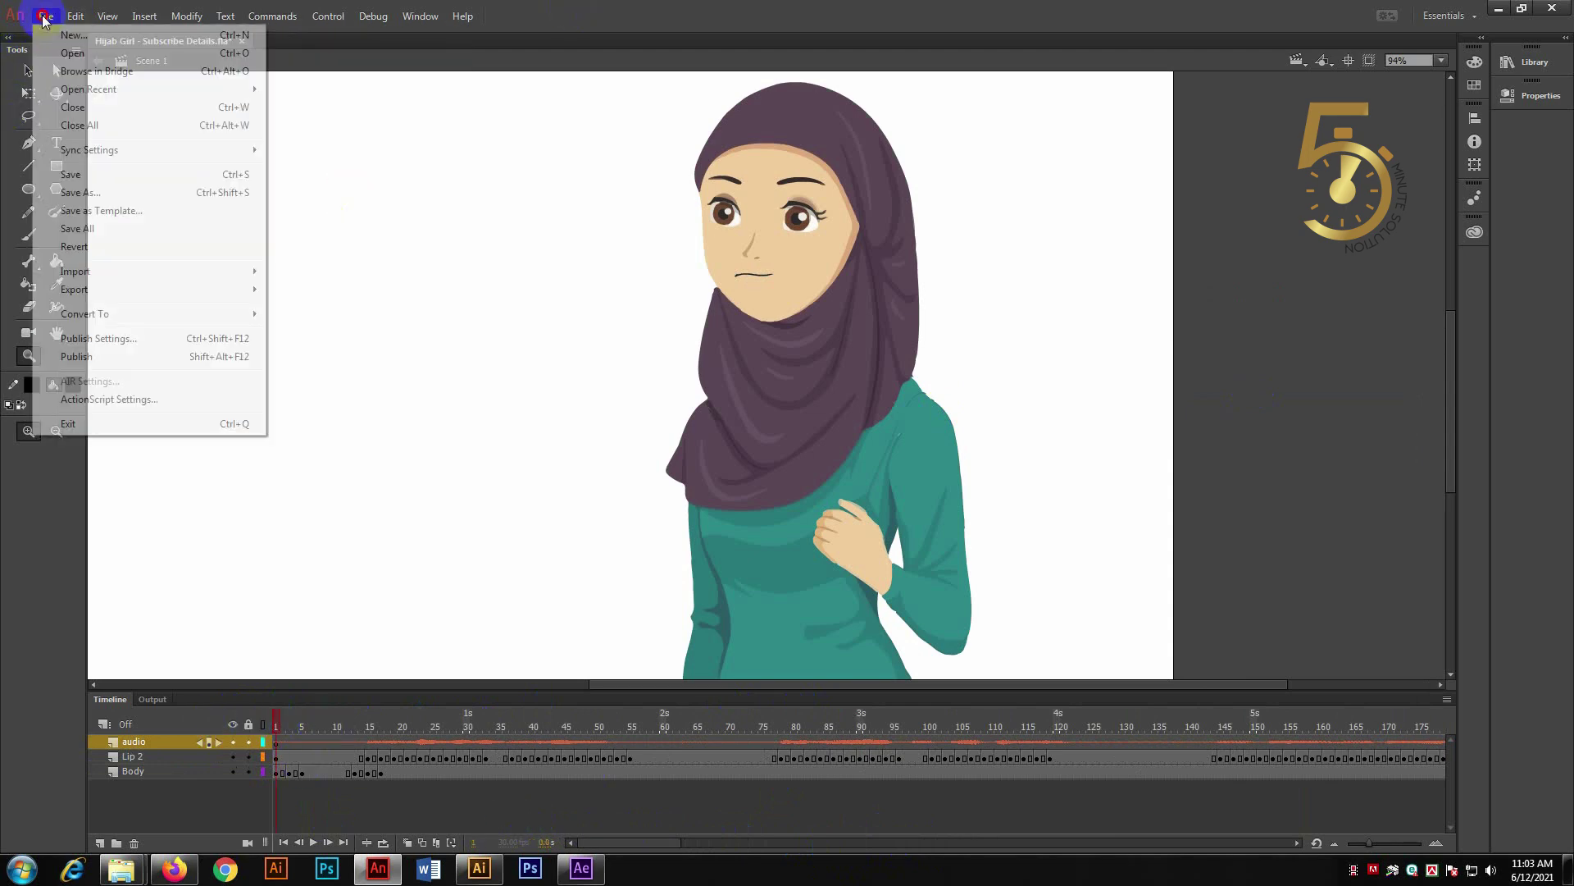
pyautogui.moveTo(74, 288)
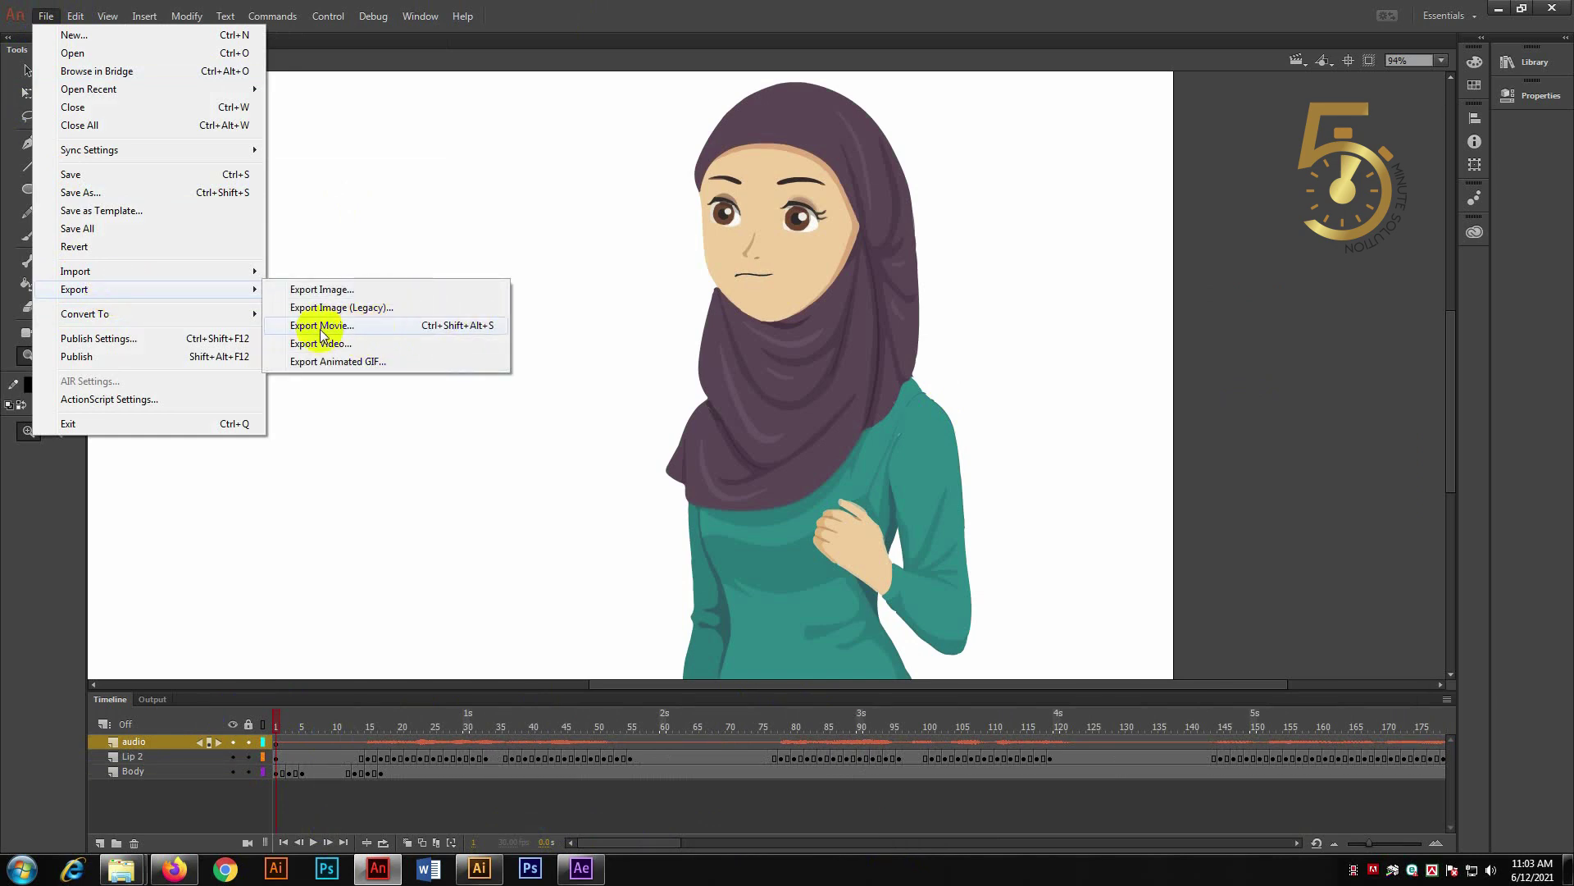
pyautogui.click(454, 325)
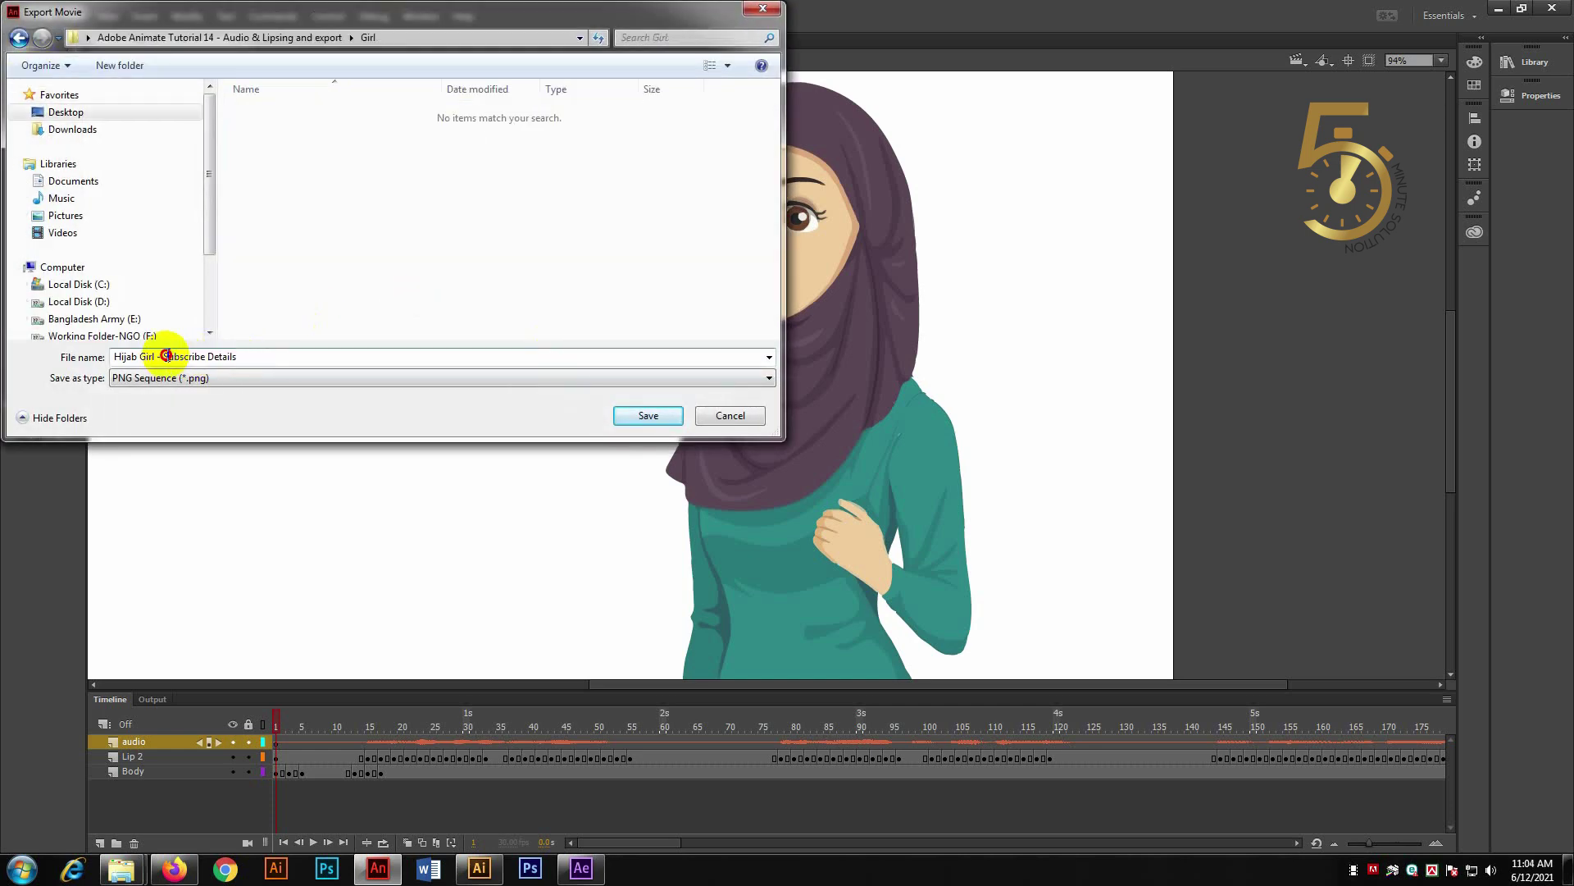
pyautogui.click(237, 355)
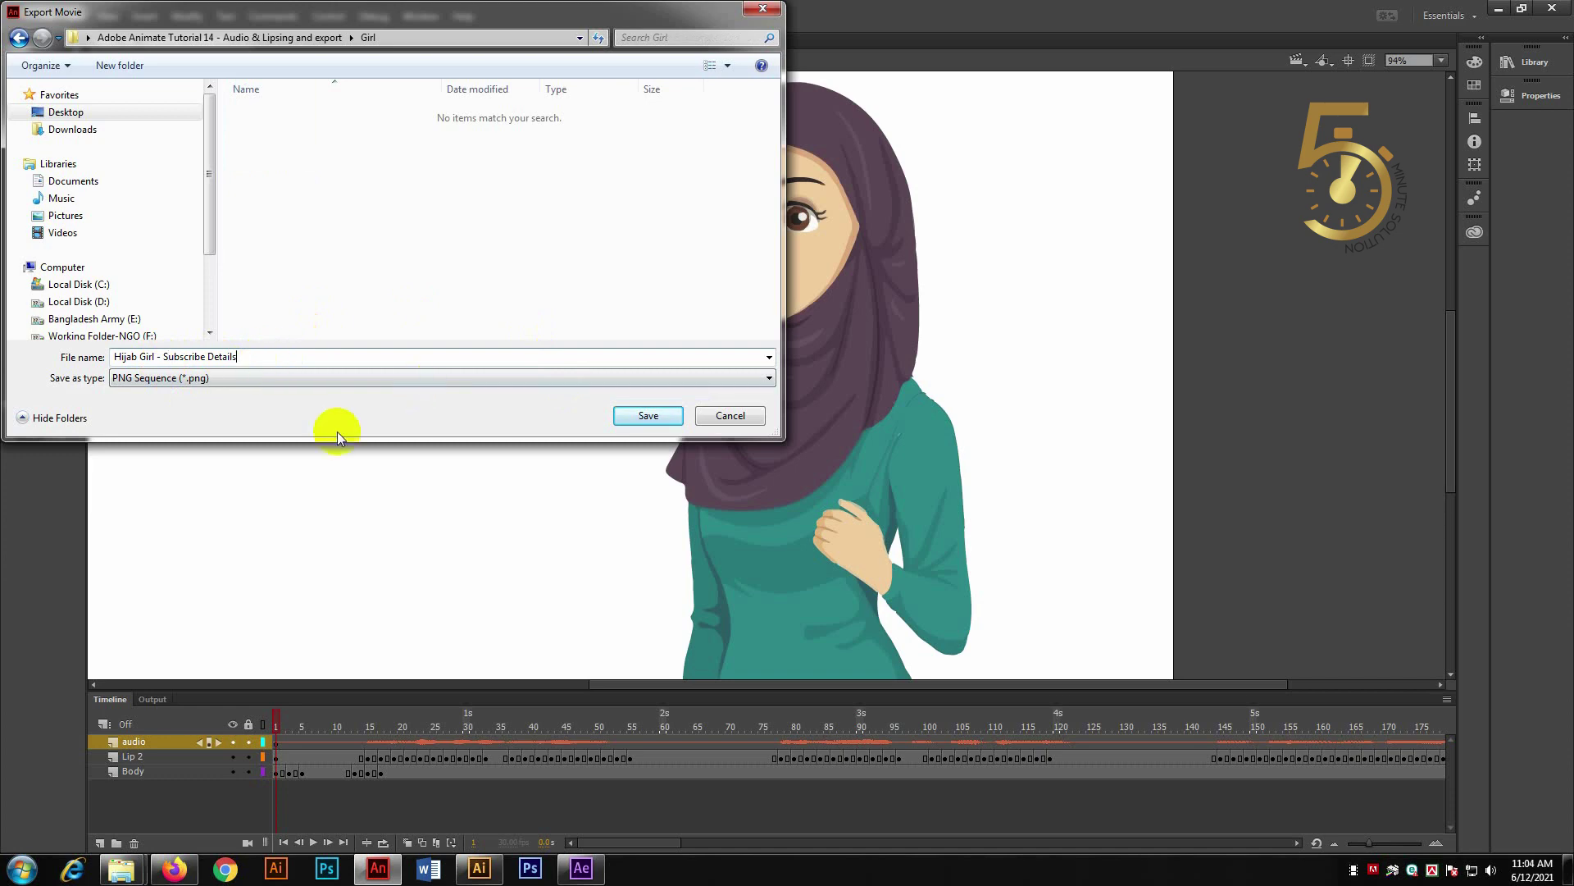
pyautogui.click(633, 415)
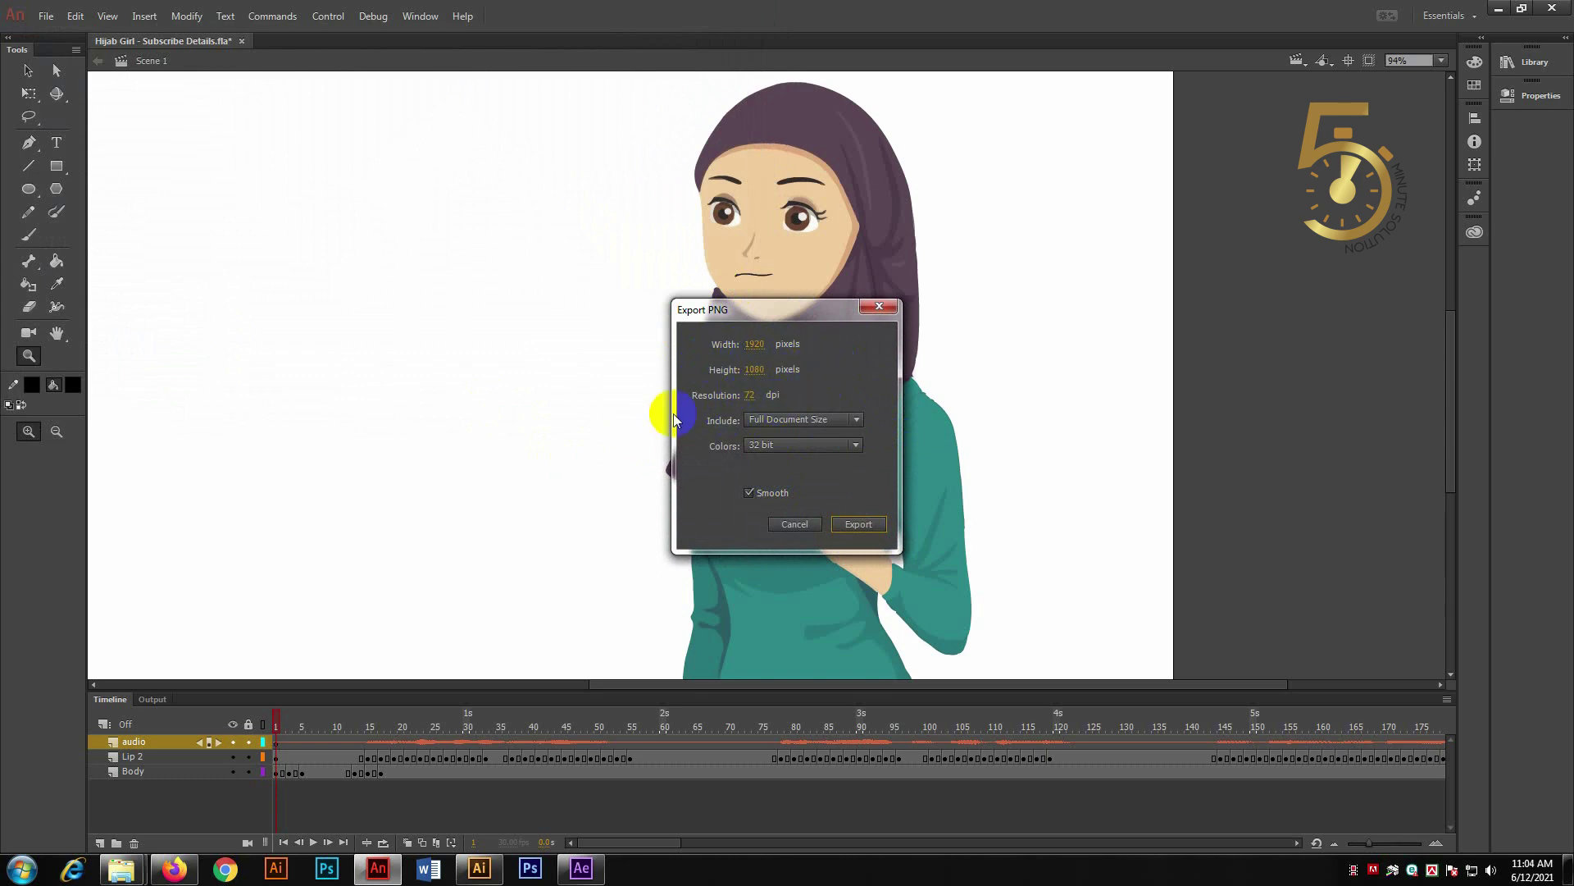
# - Export 1920×1080 PNG frames at Full Document Size, 32 bit, with smoothing turned off
pyautogui.click(843, 421)
pyautogui.click(844, 422)
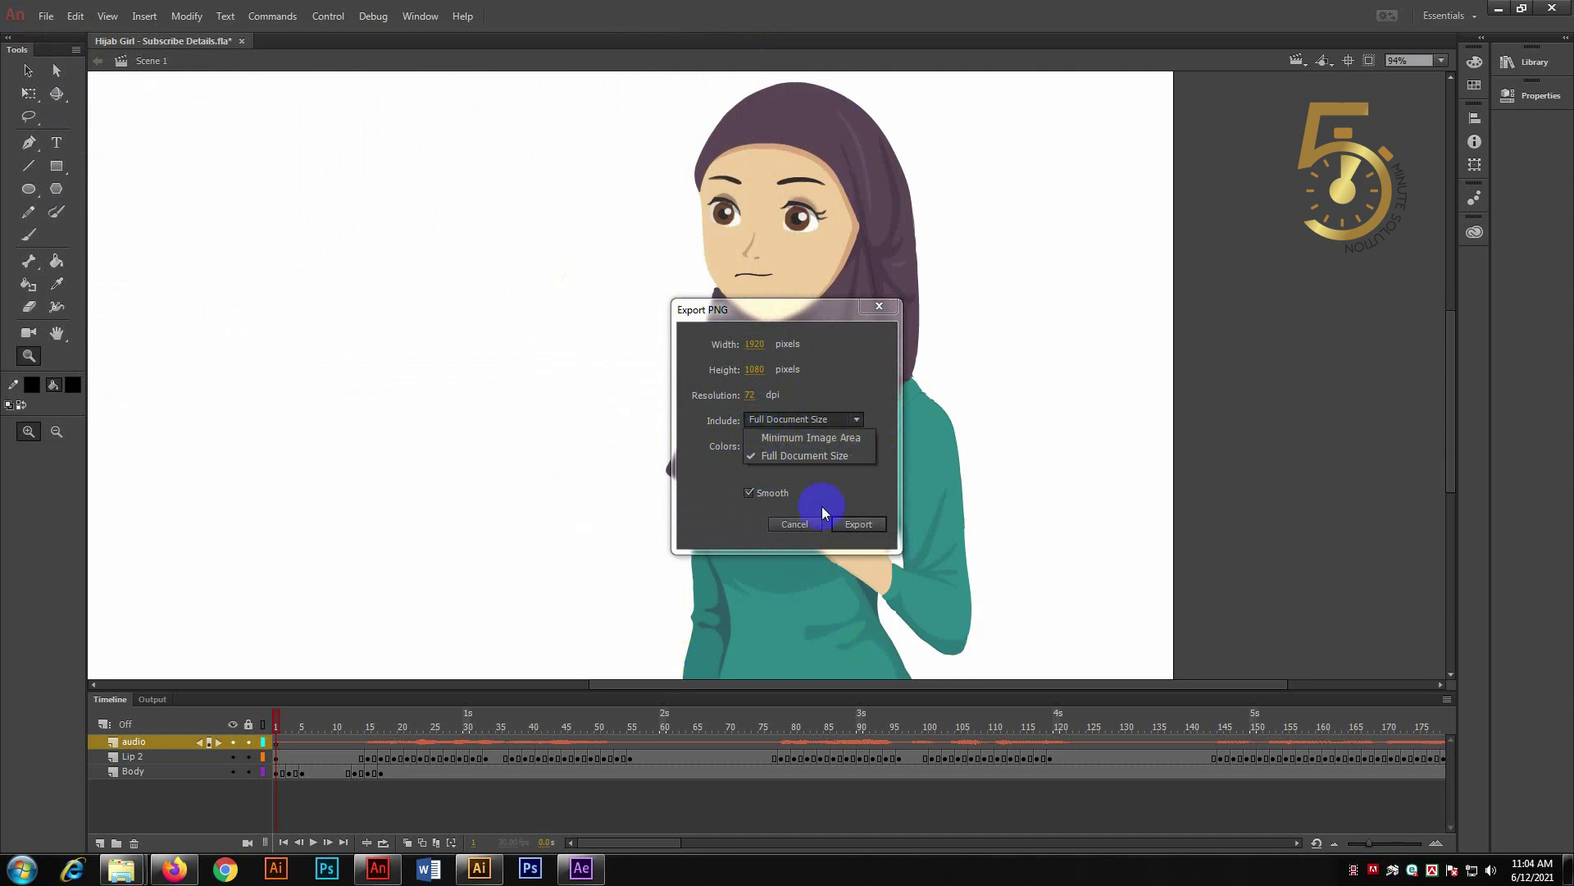
pyautogui.click(824, 328)
pyautogui.click(782, 423)
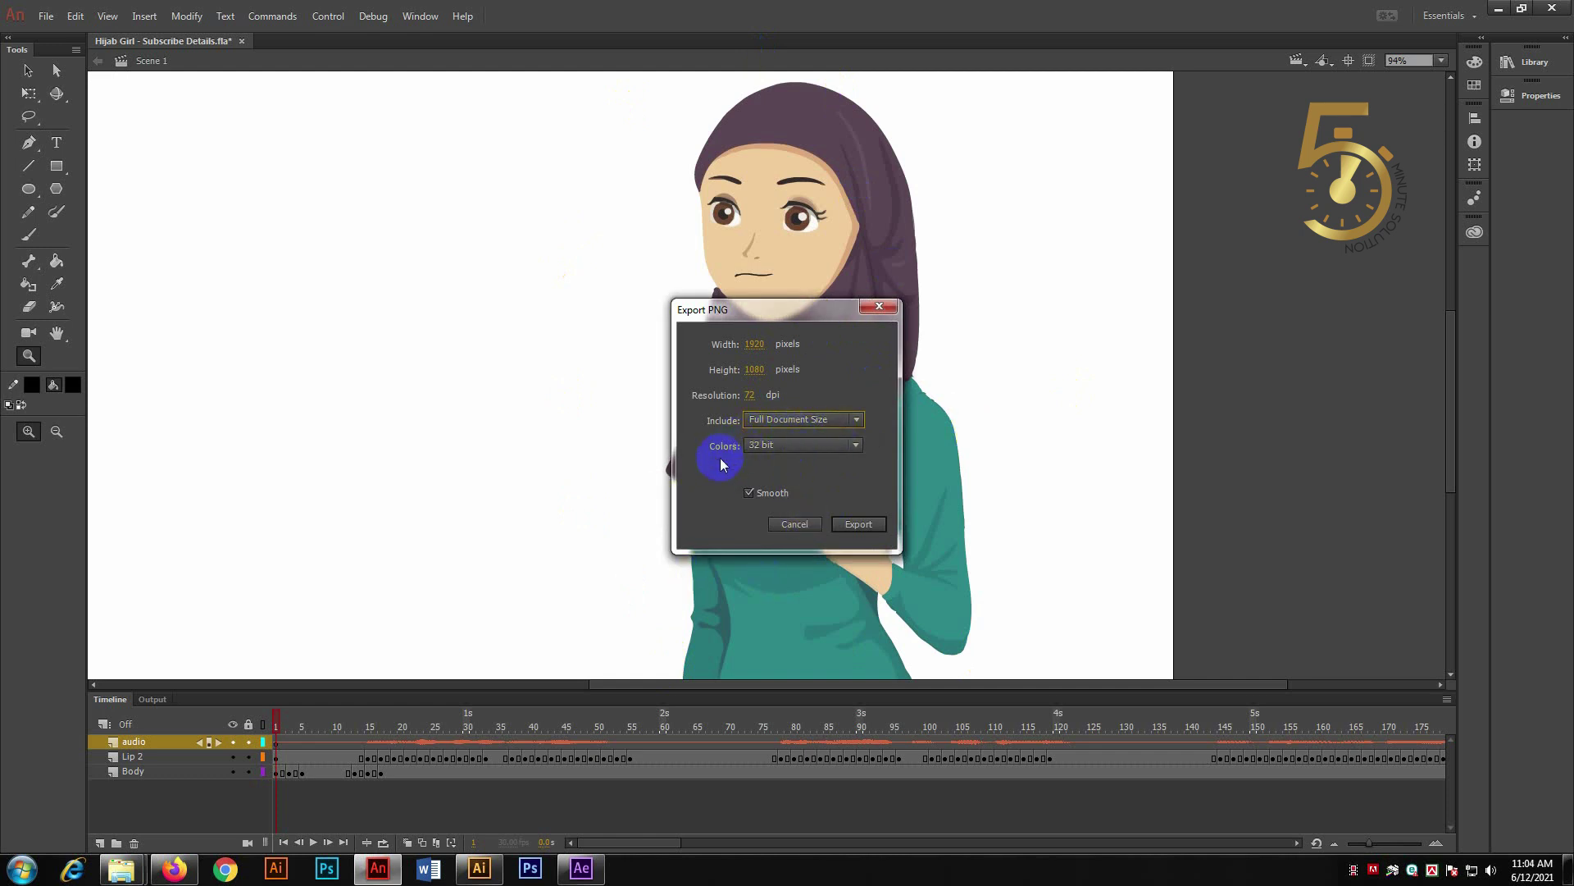
pyautogui.click(749, 492)
pyautogui.click(867, 526)
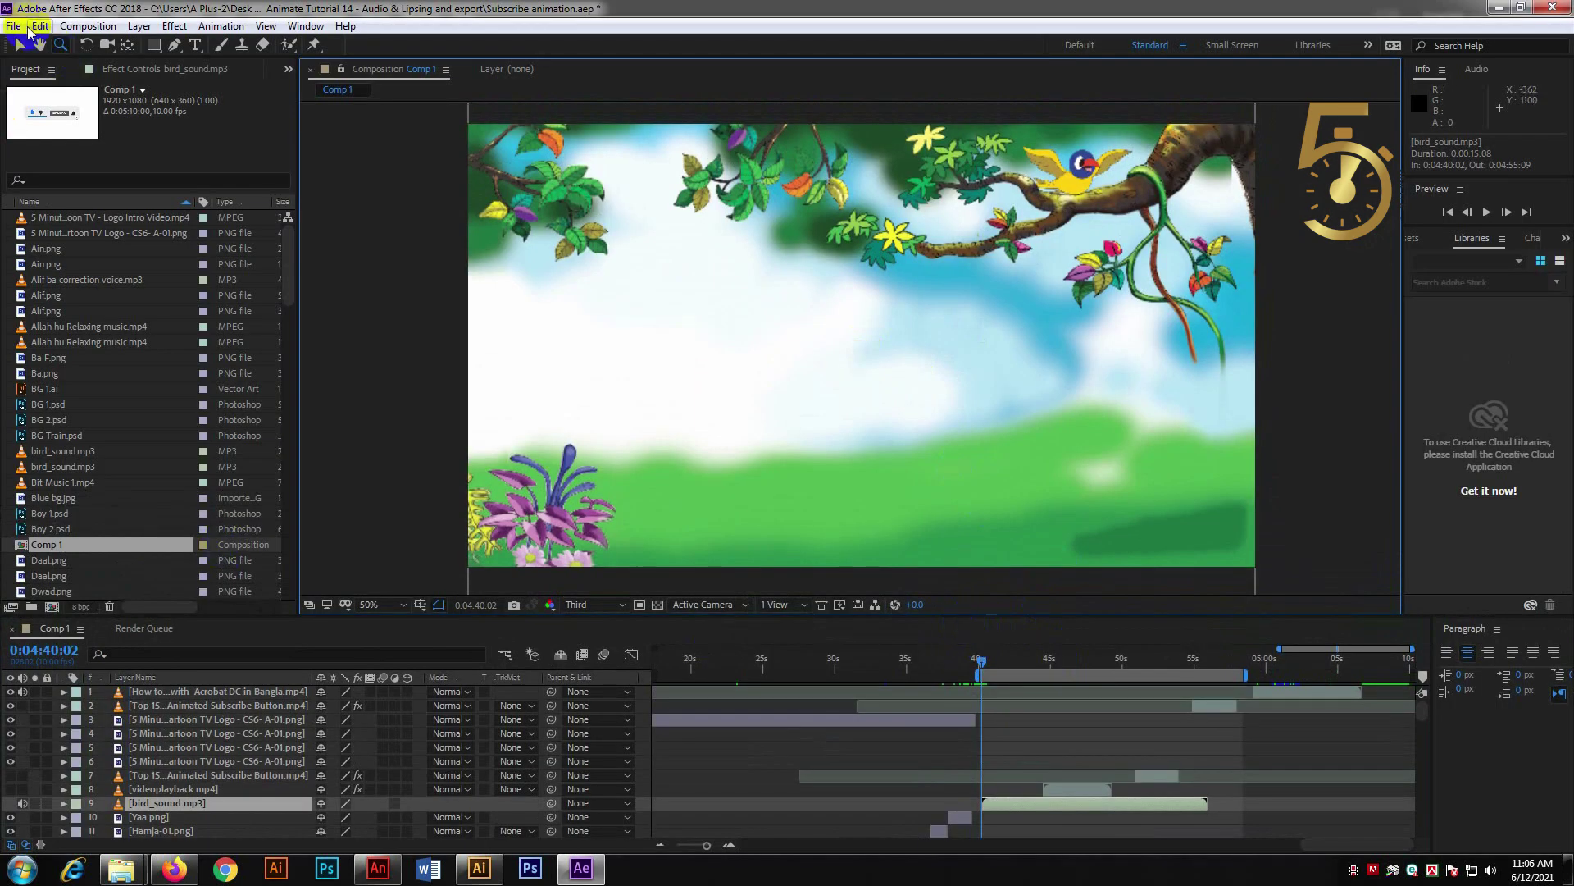
# - Scrub Comp 1 and undo an accidental move of the forest background
pyautogui.click(19, 44)
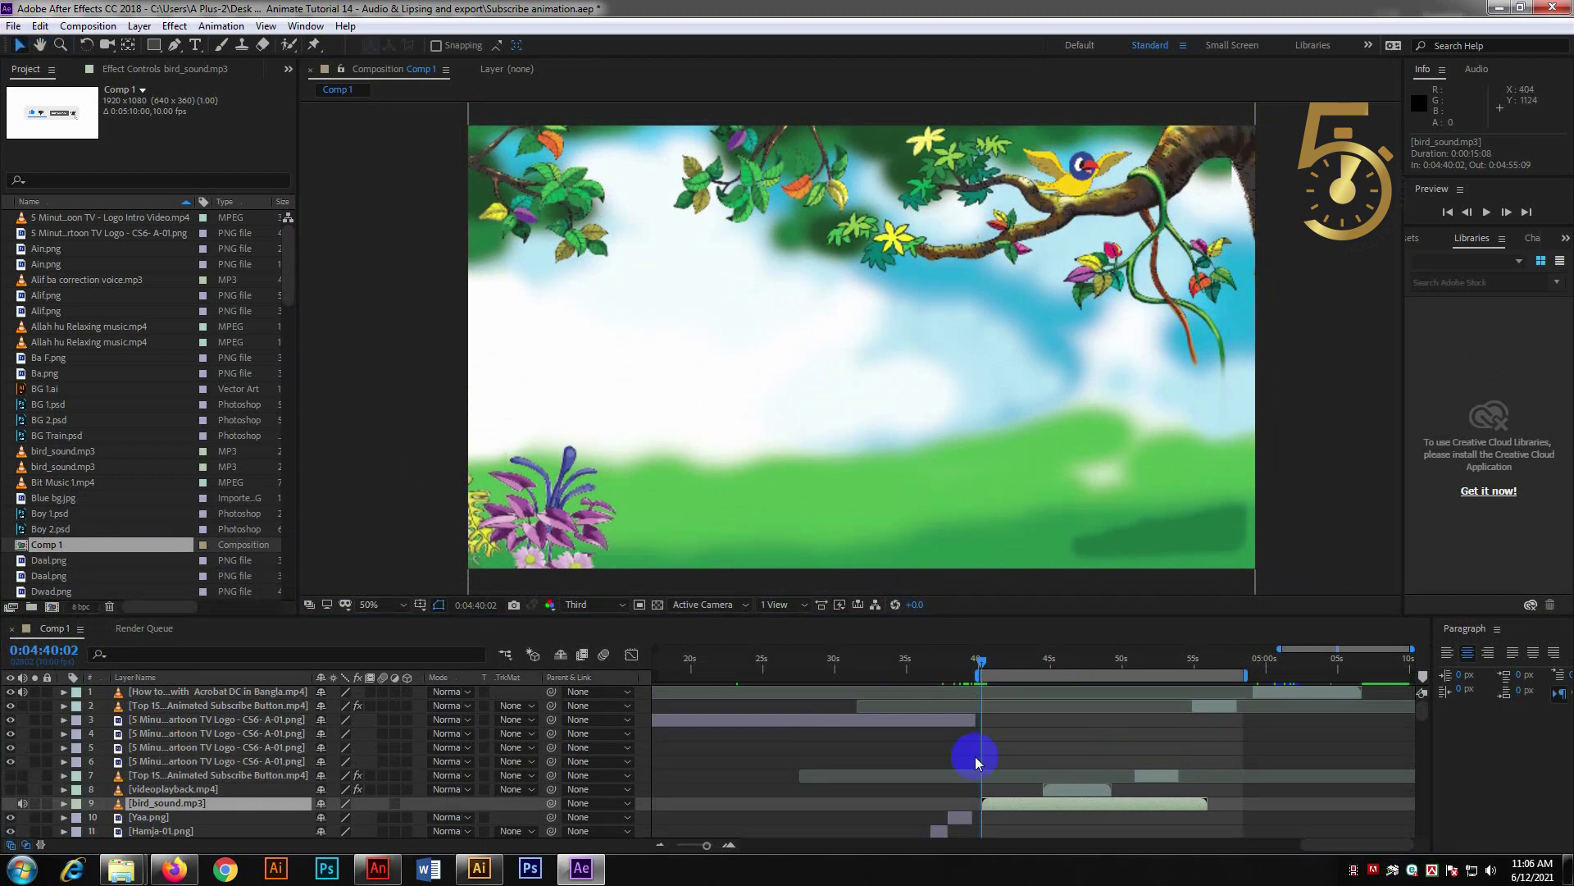
pyautogui.moveTo(1009, 660)
pyautogui.mouseDown()
pyautogui.moveTo(1050, 671)
pyautogui.moveTo(1016, 671)
pyautogui.mouseUp()
pyautogui.click(1059, 787)
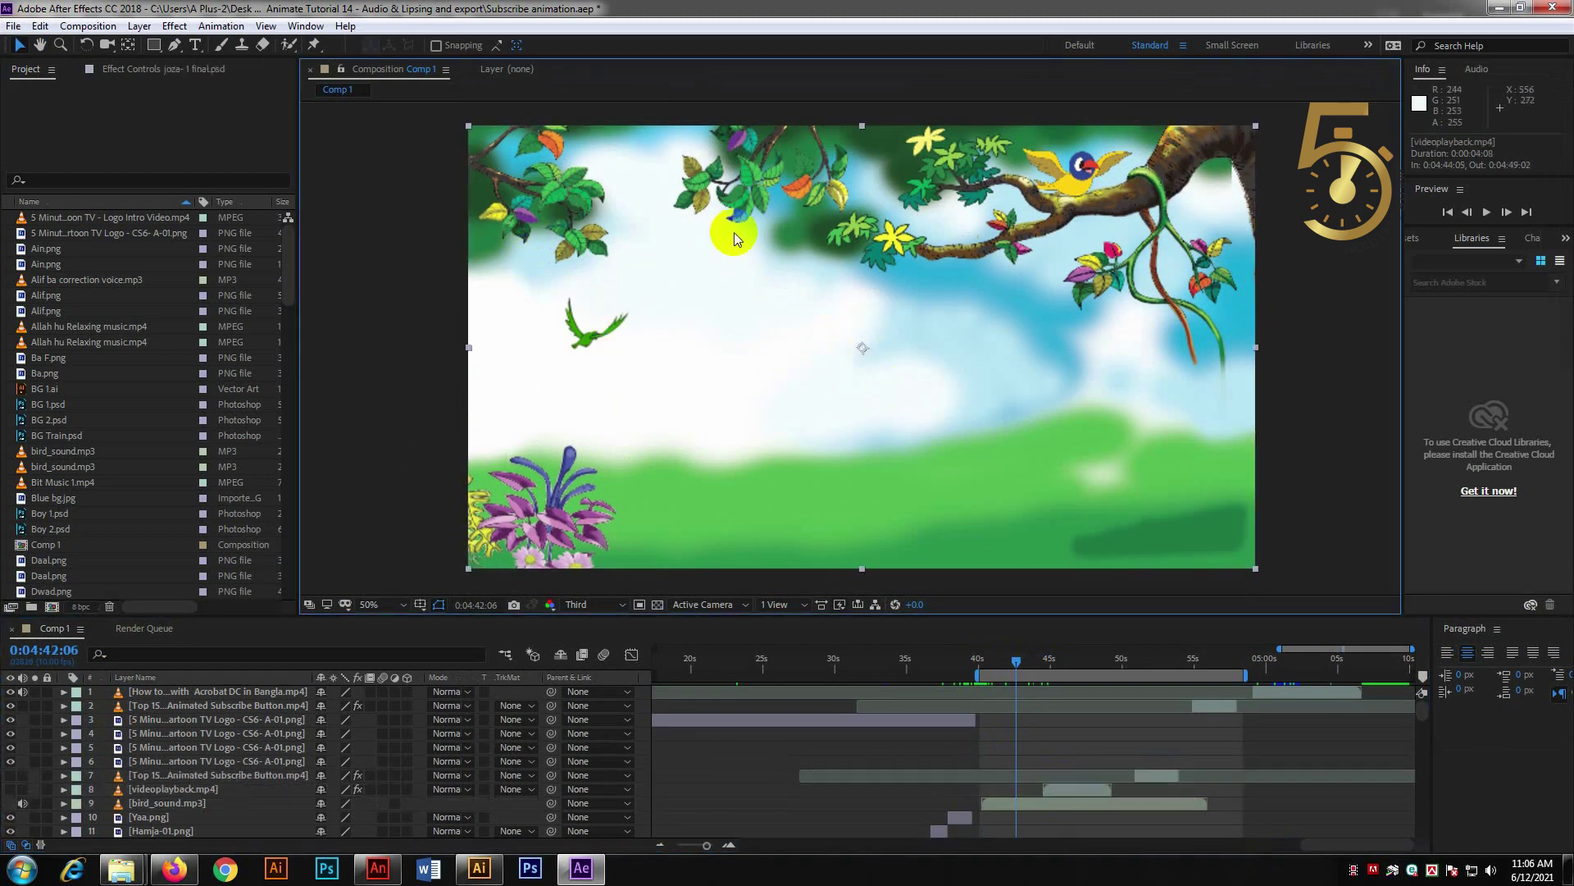
pyautogui.moveTo(731, 238); pyautogui.dragTo(940, 346)
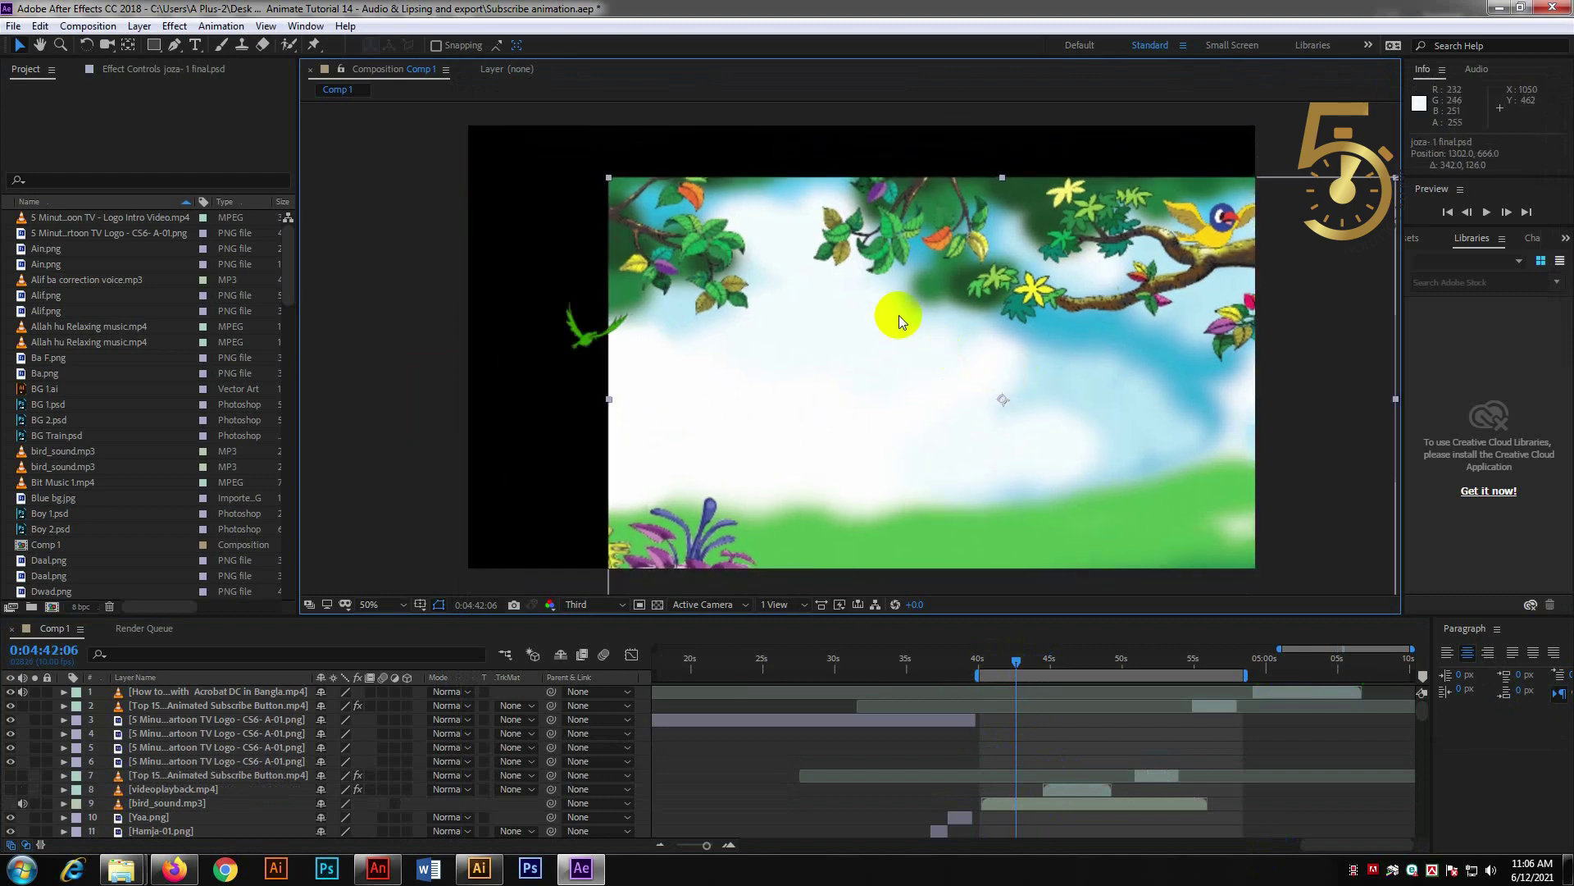
pyautogui.hotkey('ctrl', 'z')
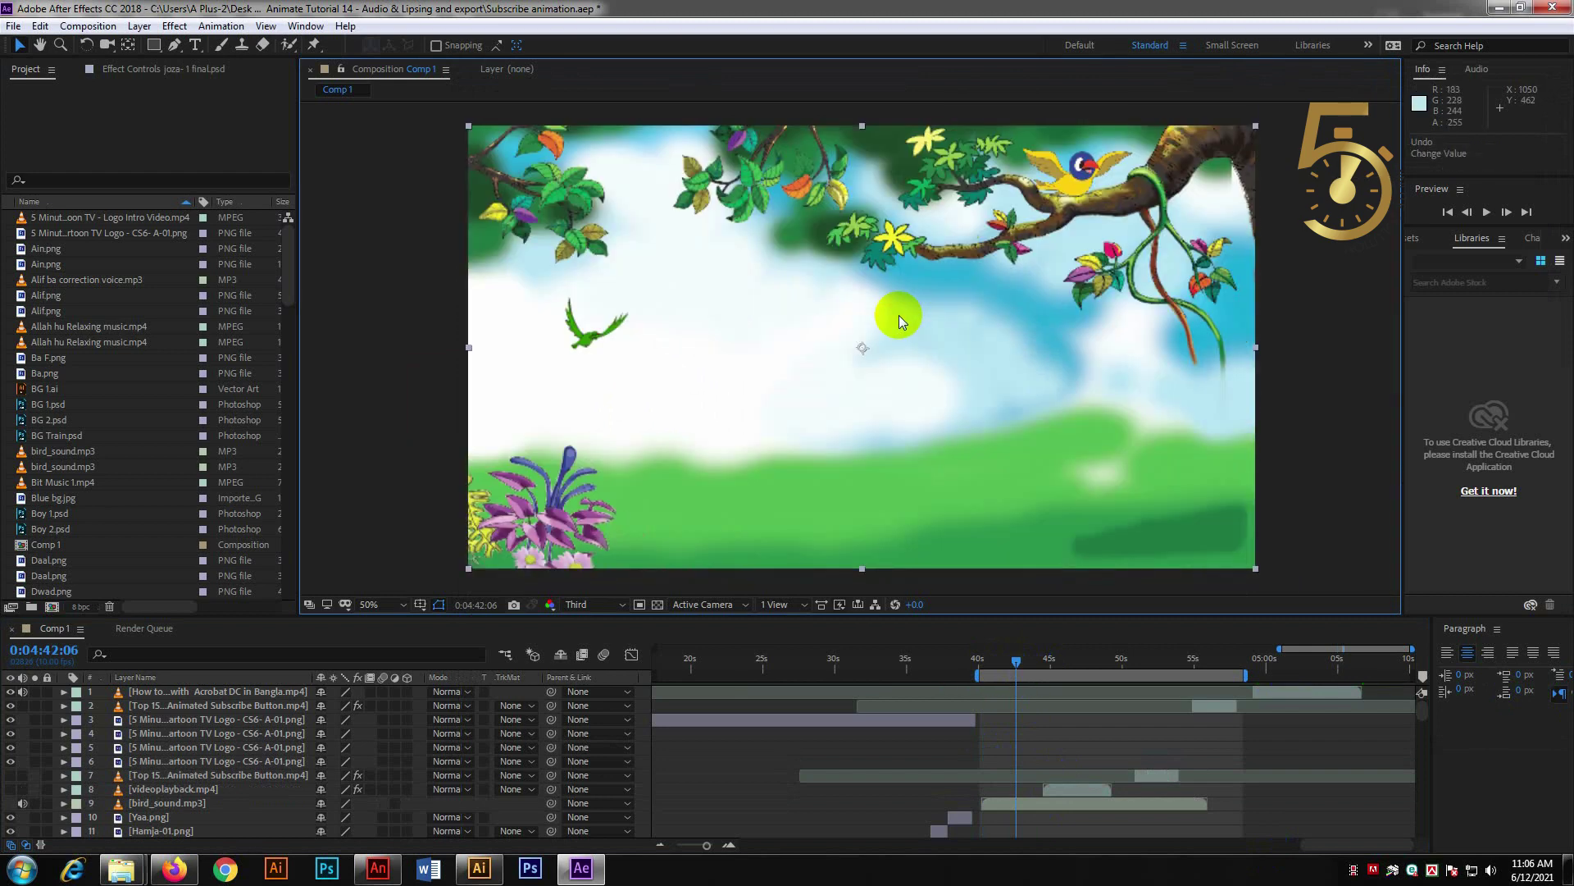
# - Select the videoplayback.mp4 layer and browse the import window to the Subscribe Animation with voice folder
pyautogui.moveTo(1019, 661); pyautogui.dragTo(978, 668)
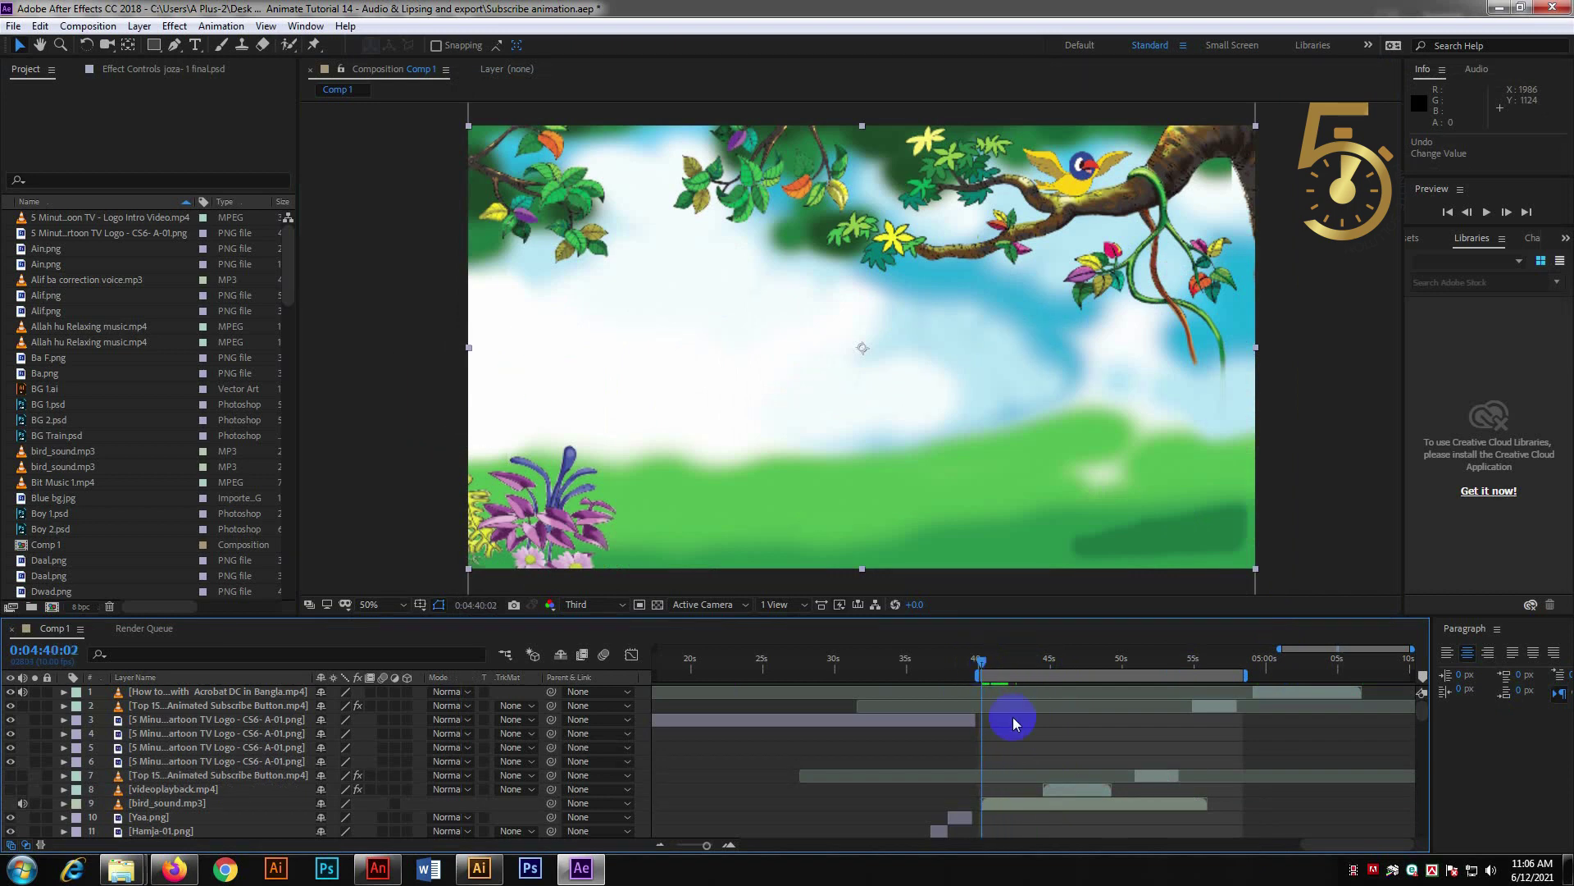
pyautogui.click(1058, 789)
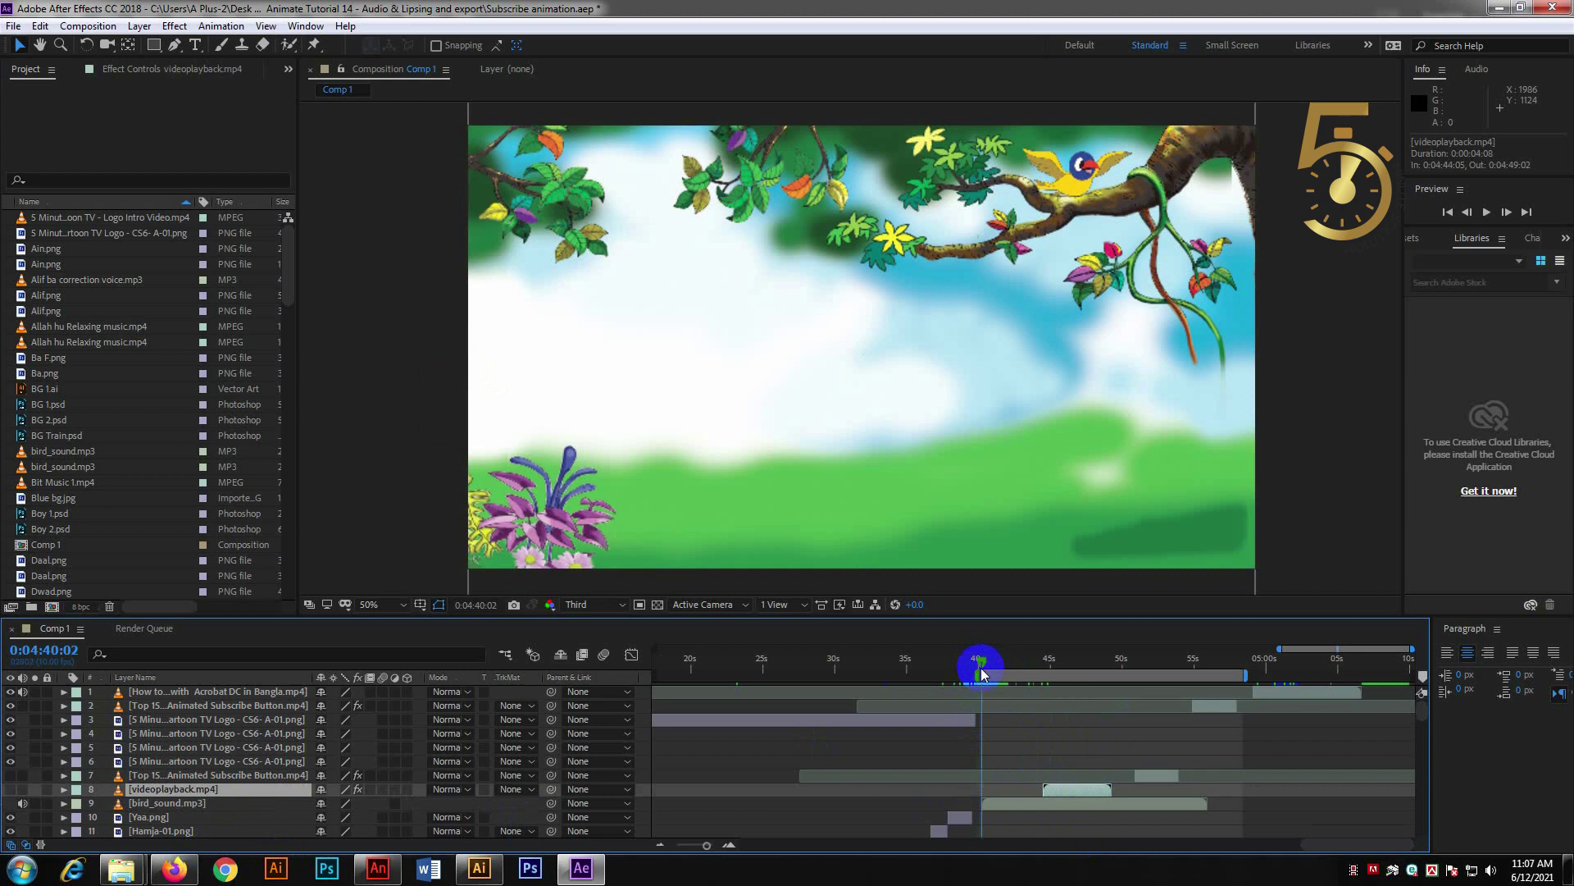
pyautogui.hotkey('ctrl', 'i')
pyautogui.doubleClick(633, 164)
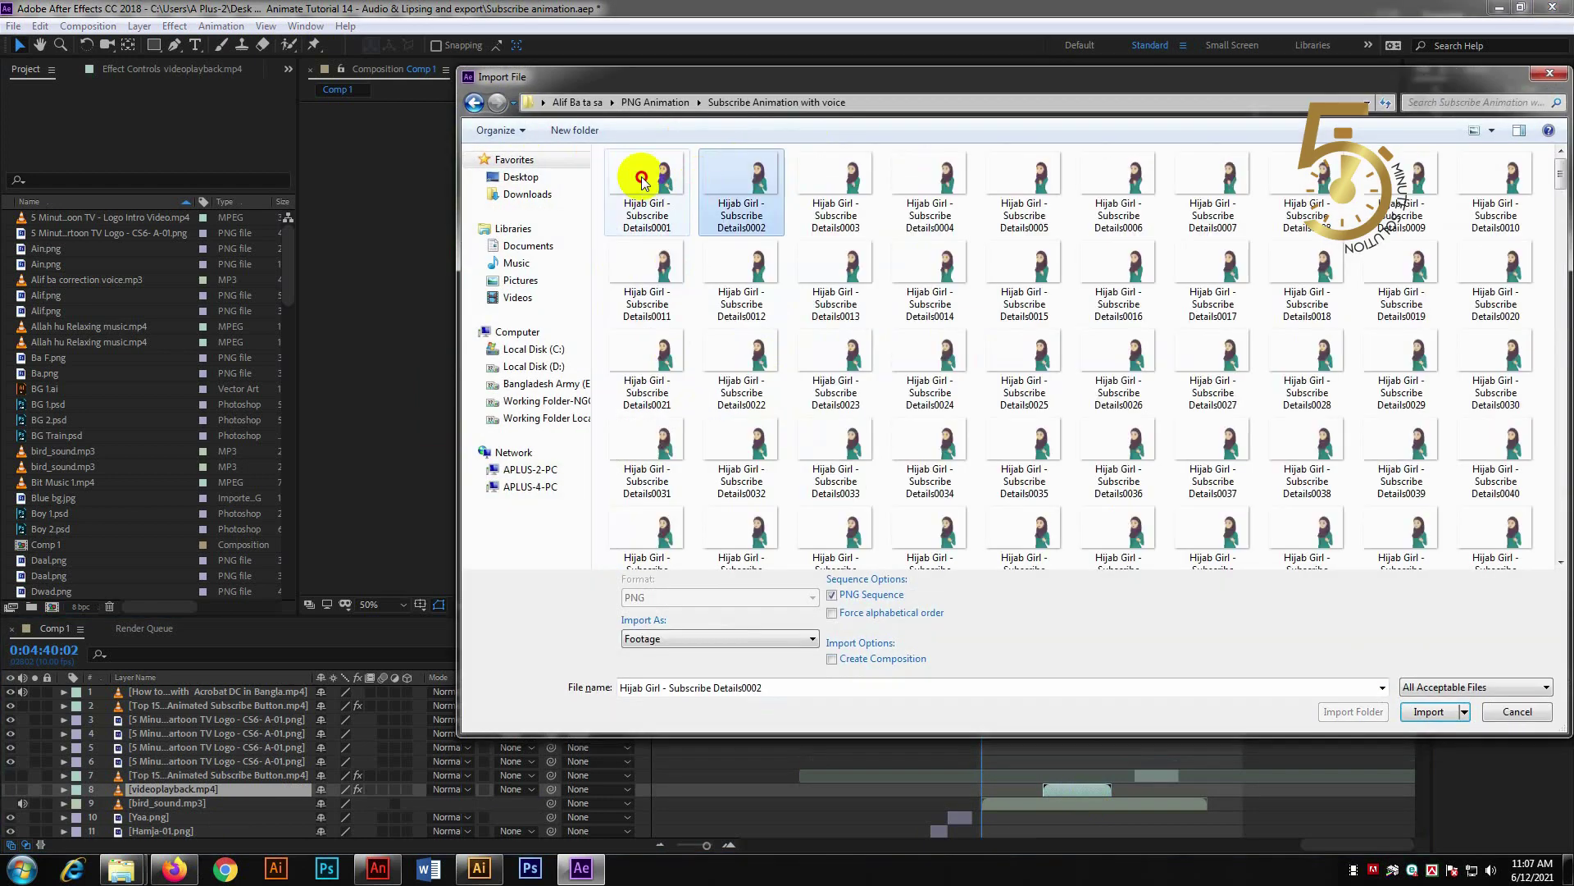
# - Import the Hijab Girl PNGs as a sequence, start it at the playhead in Comp 1, nudge it left
pyautogui.click(643, 177)
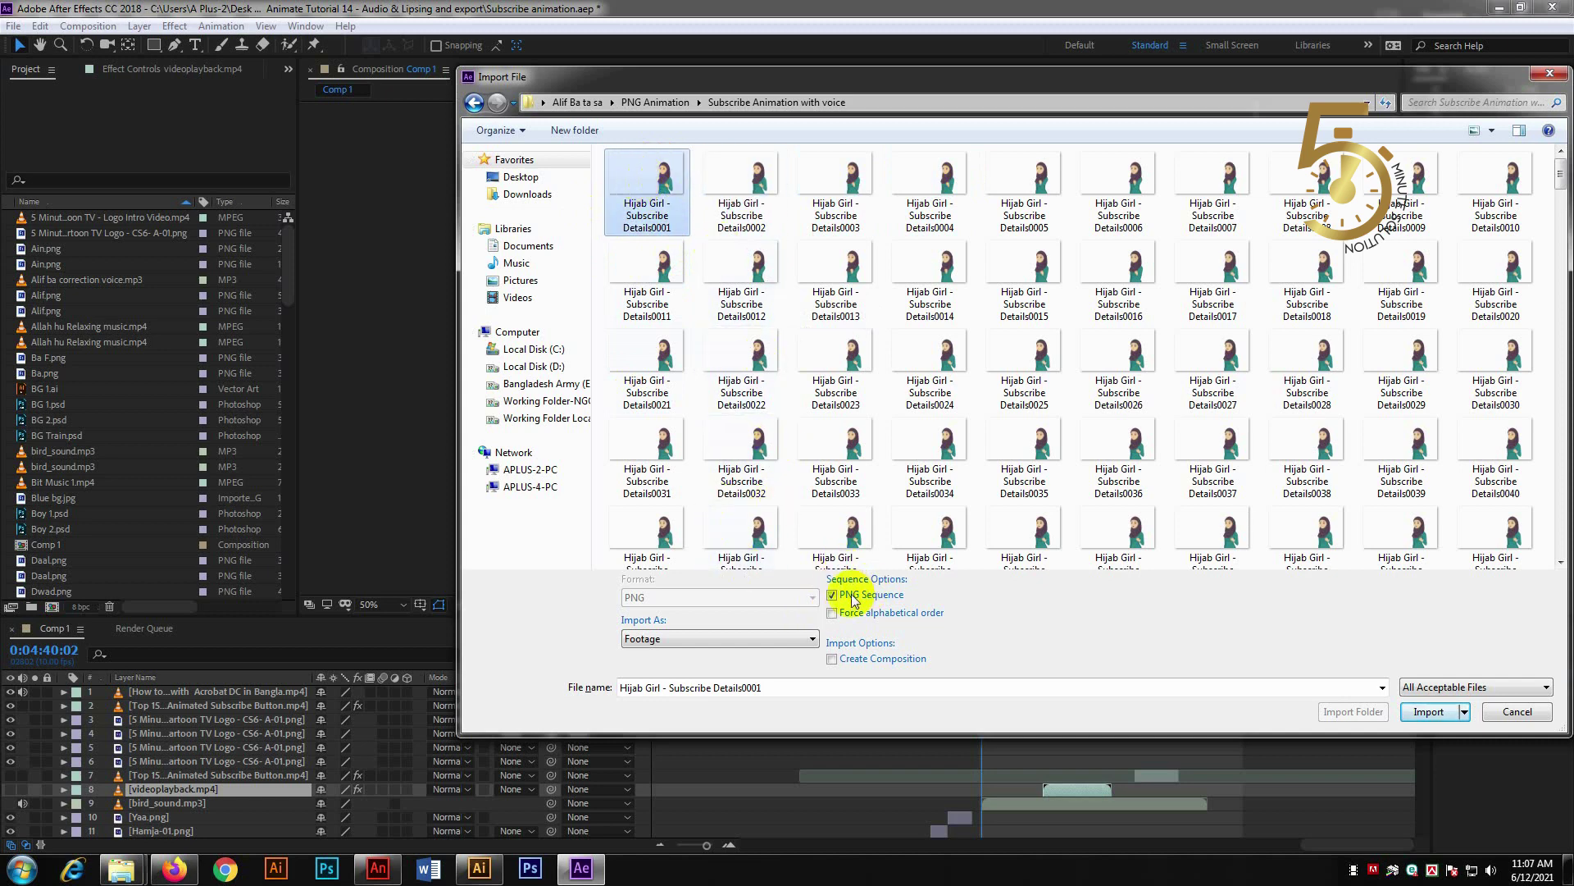
pyautogui.click(1429, 712)
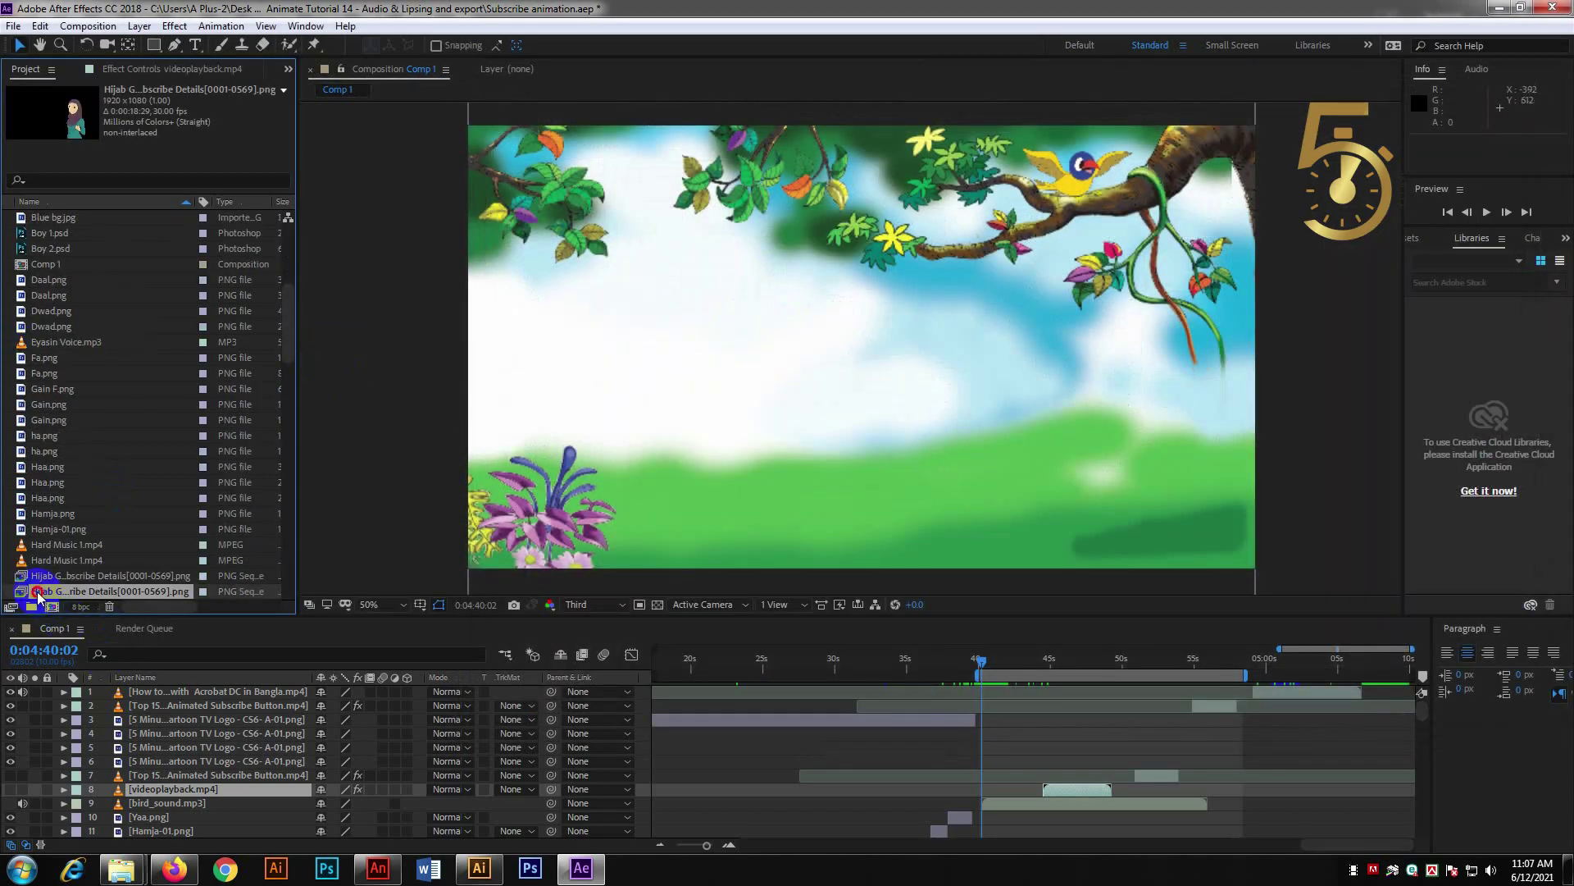
pyautogui.moveTo(39, 592); pyautogui.dragTo(1046, 759)
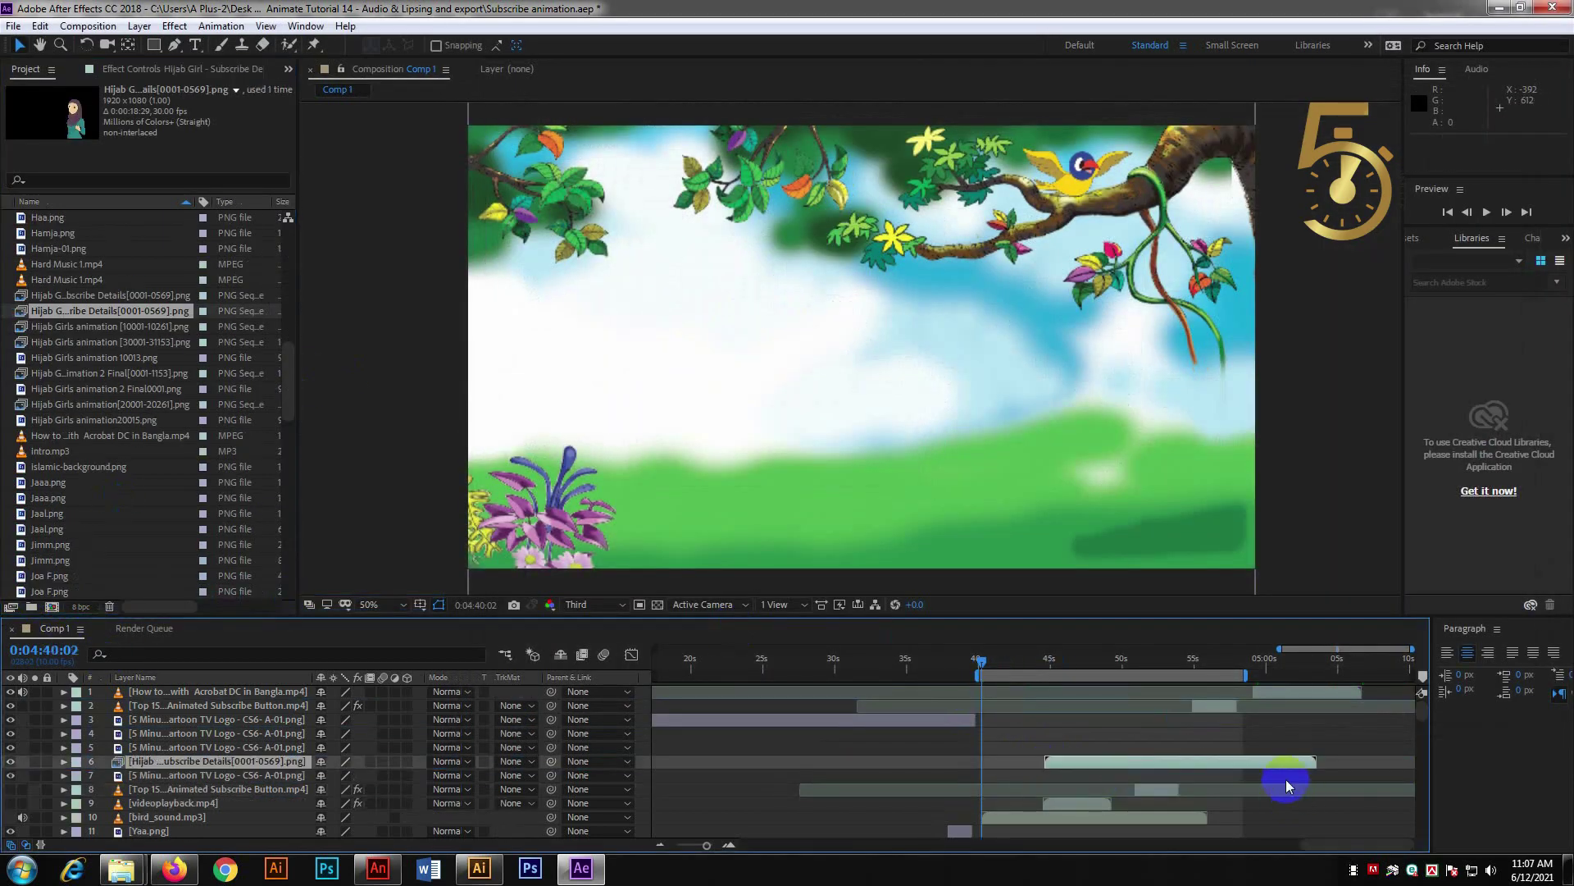
pyautogui.press('[')
pyautogui.moveTo(1187, 242); pyautogui.dragTo(1124, 241)
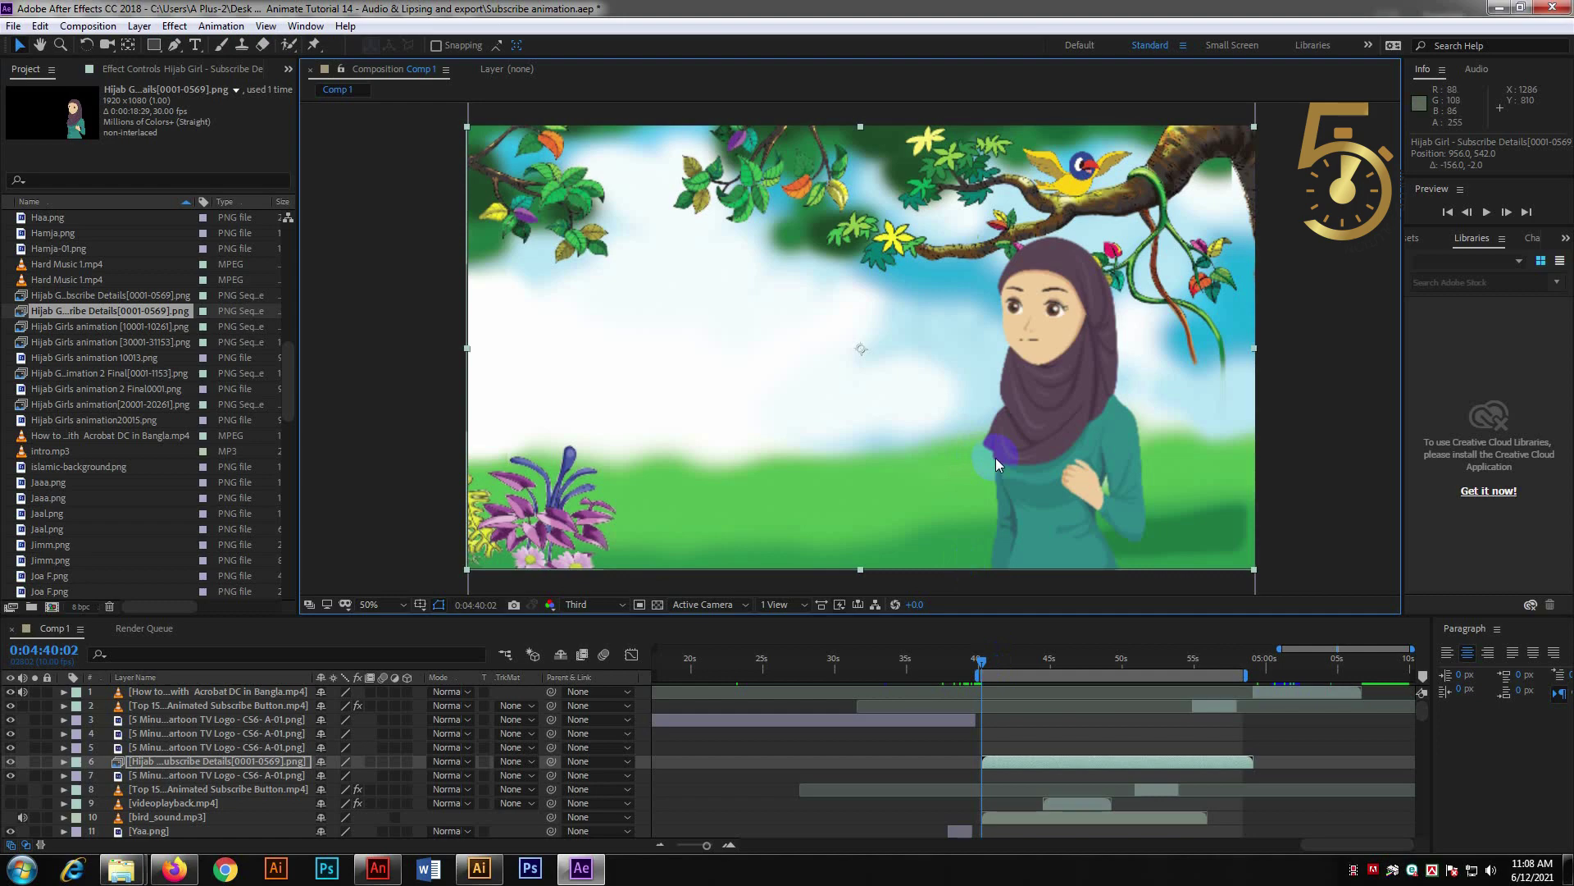
pyautogui.hotkey('ctrl', 'i')
# - Import Subscribe intro.mp3, start it at the playhead in Comp 1, and move the Hijab Girl layer down one
pyautogui.click(650, 215)
pyautogui.click(1425, 724)
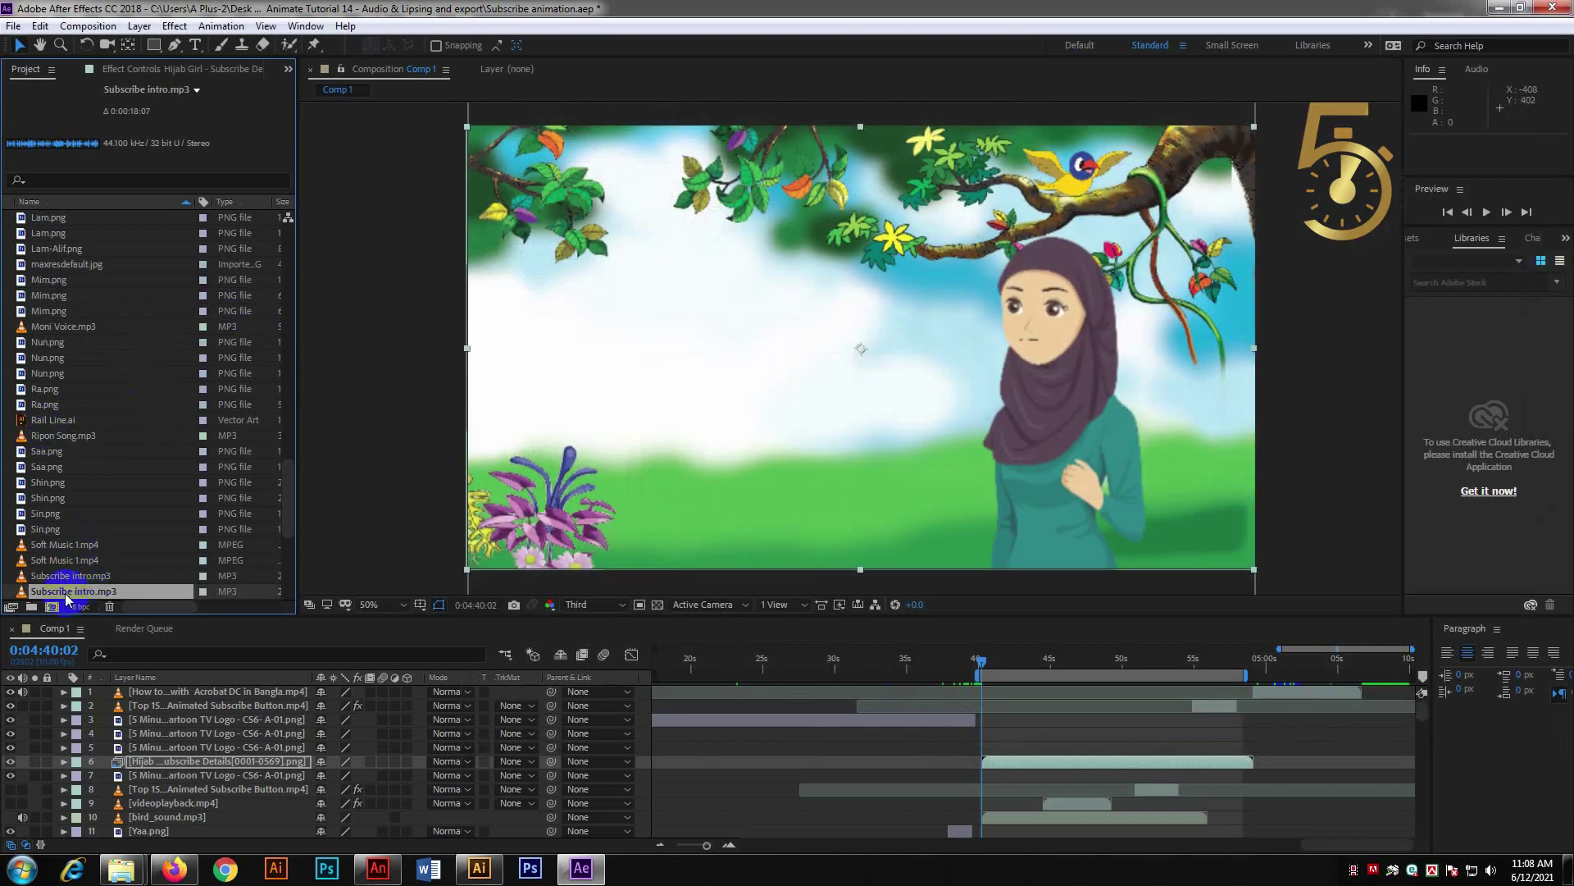
pyautogui.moveTo(66, 591); pyautogui.dragTo(1058, 788)
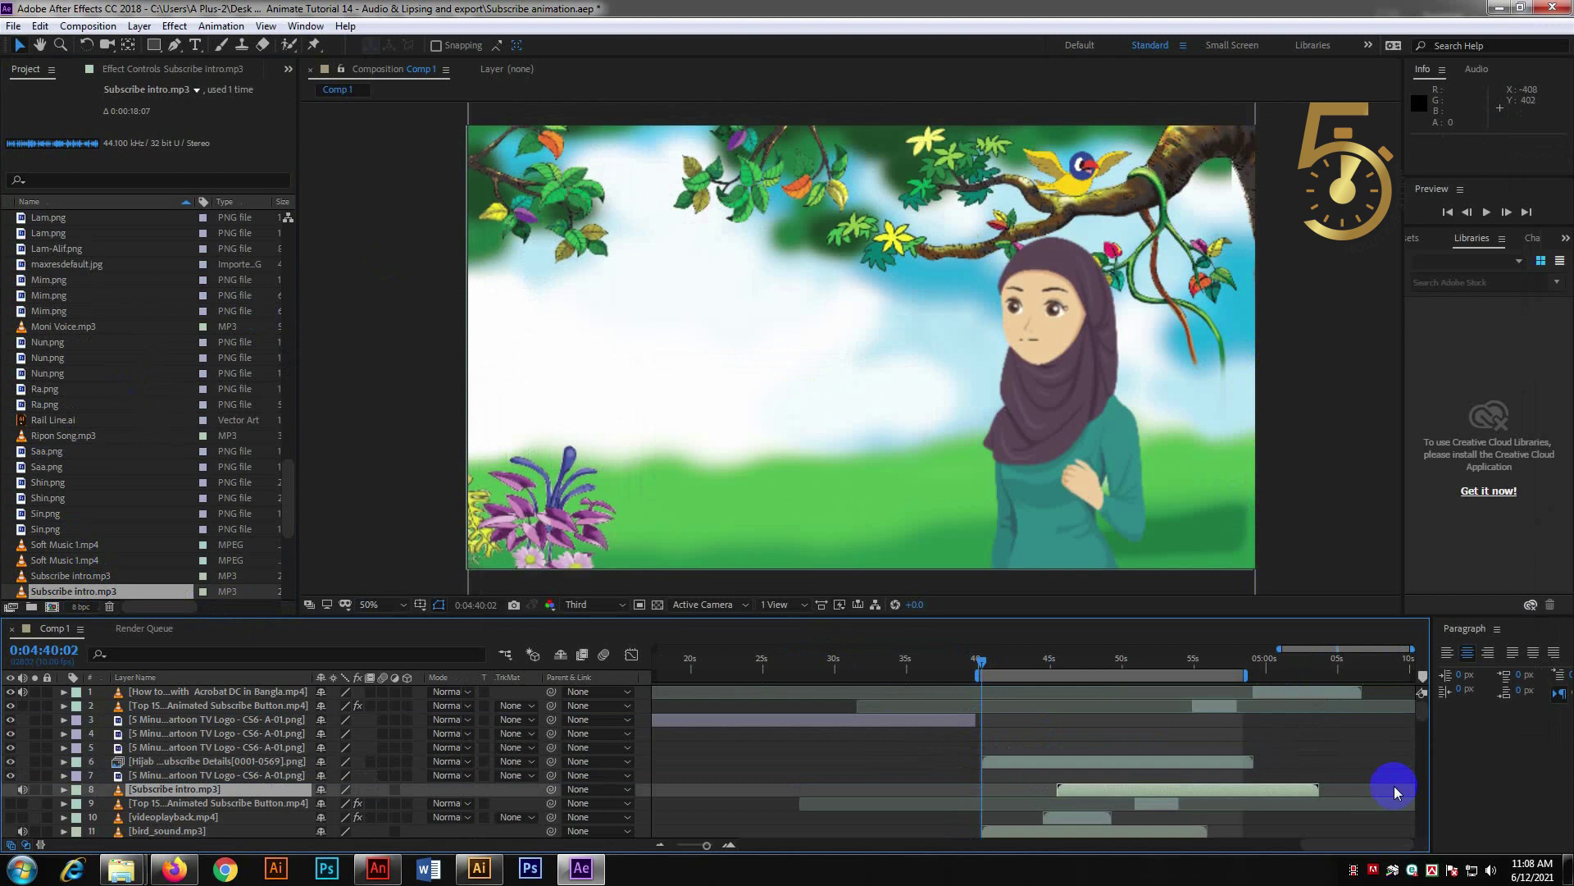
pyautogui.press('[')
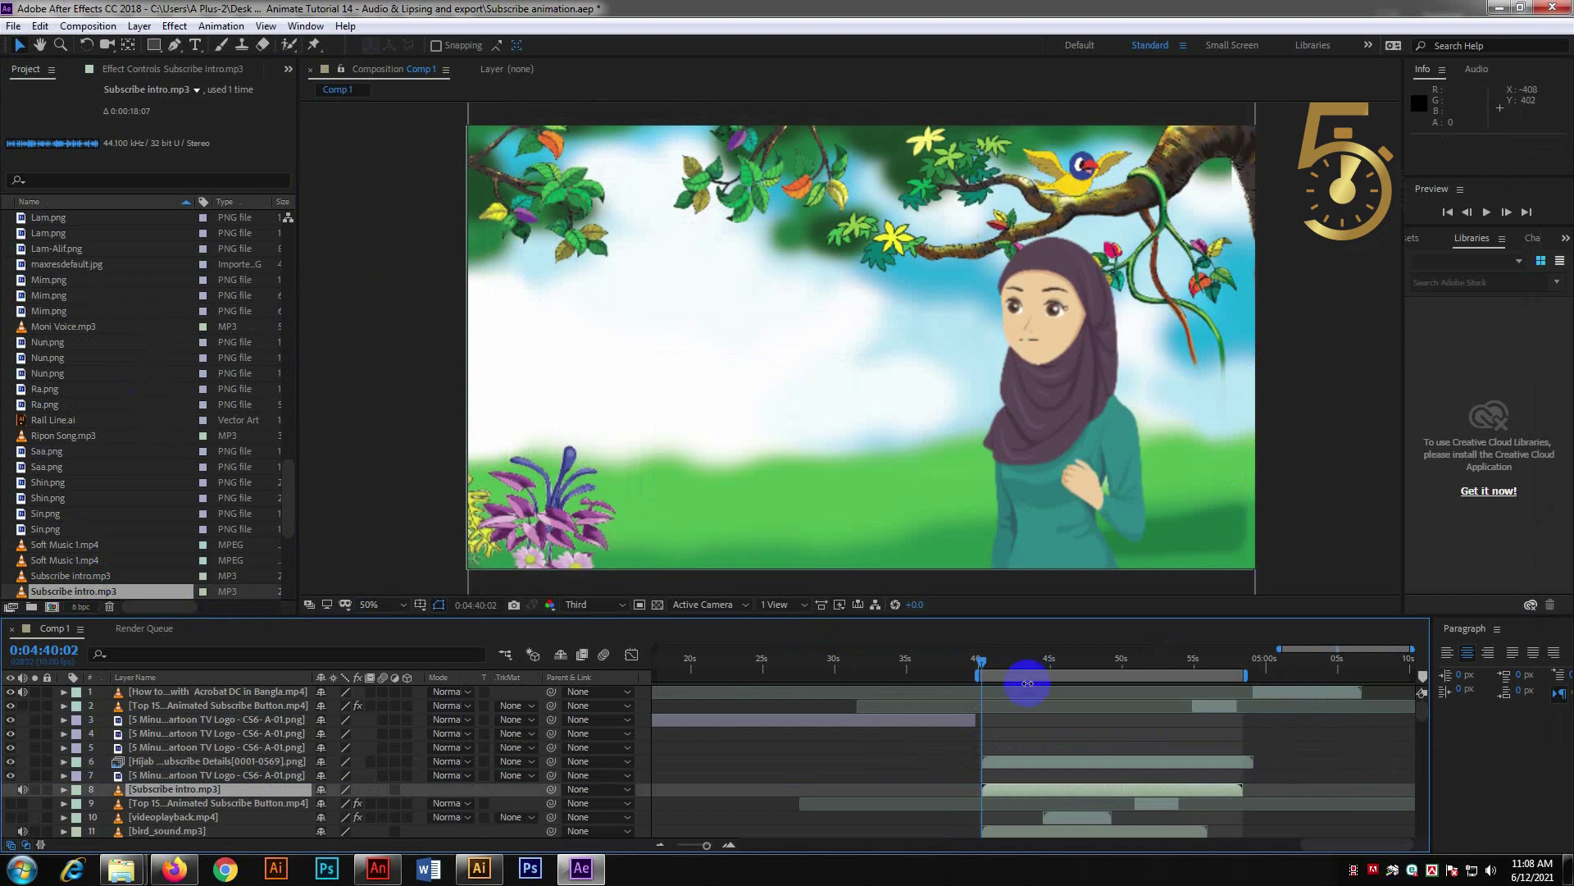
pyautogui.click(1042, 767)
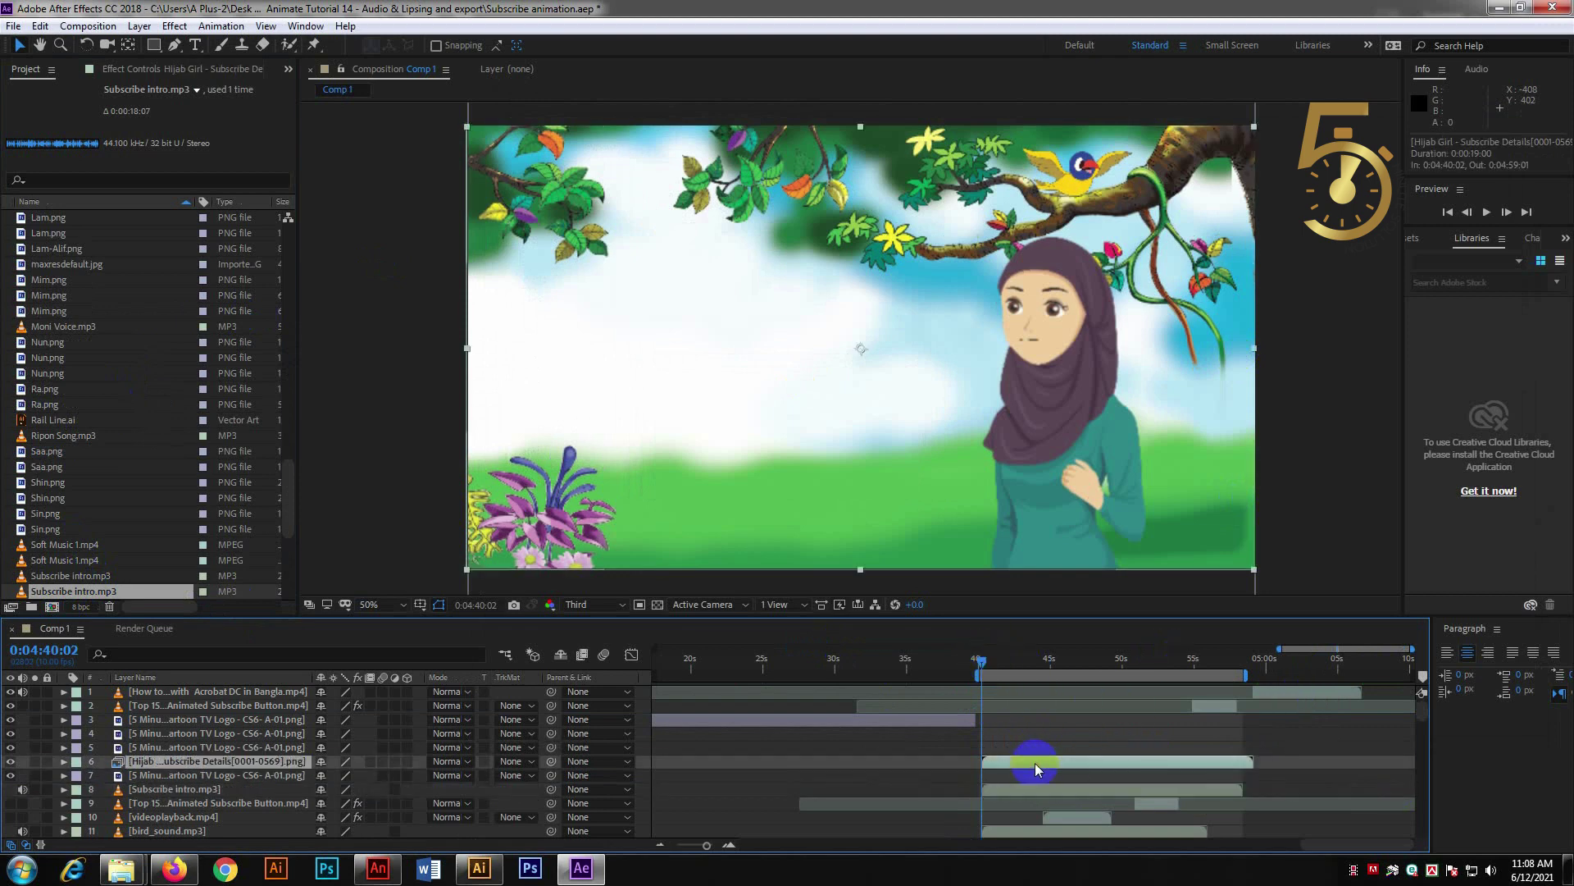
pyautogui.hotkey('ctrl', '[')
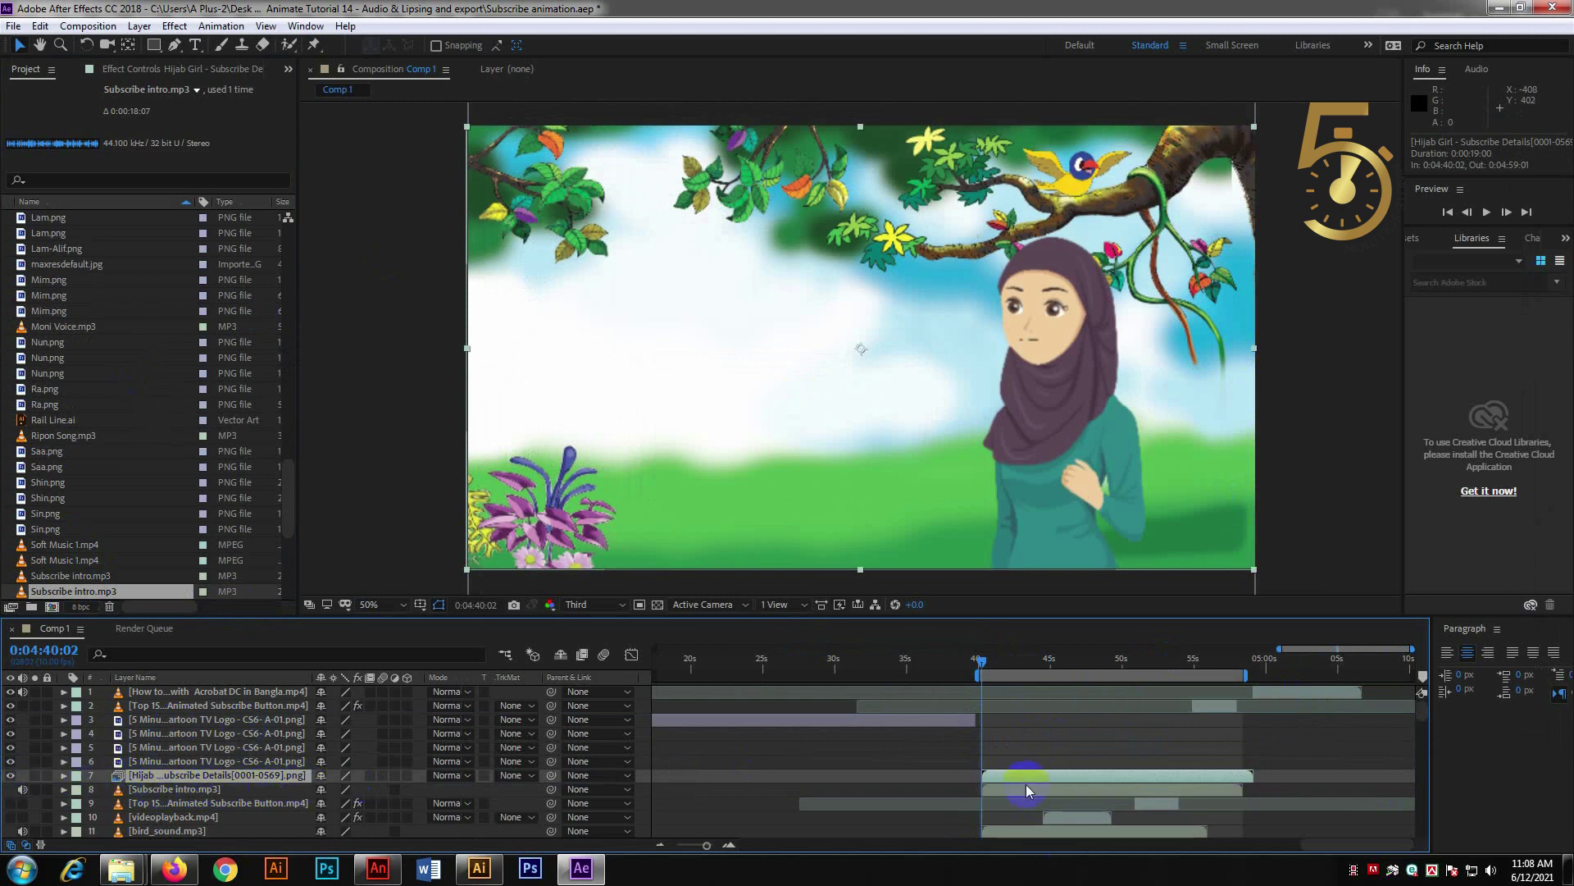
# - Preview the comp from just before 40s, return to 0:04:40:02, and set preview resolution to Half
pyautogui.click(154, 790)
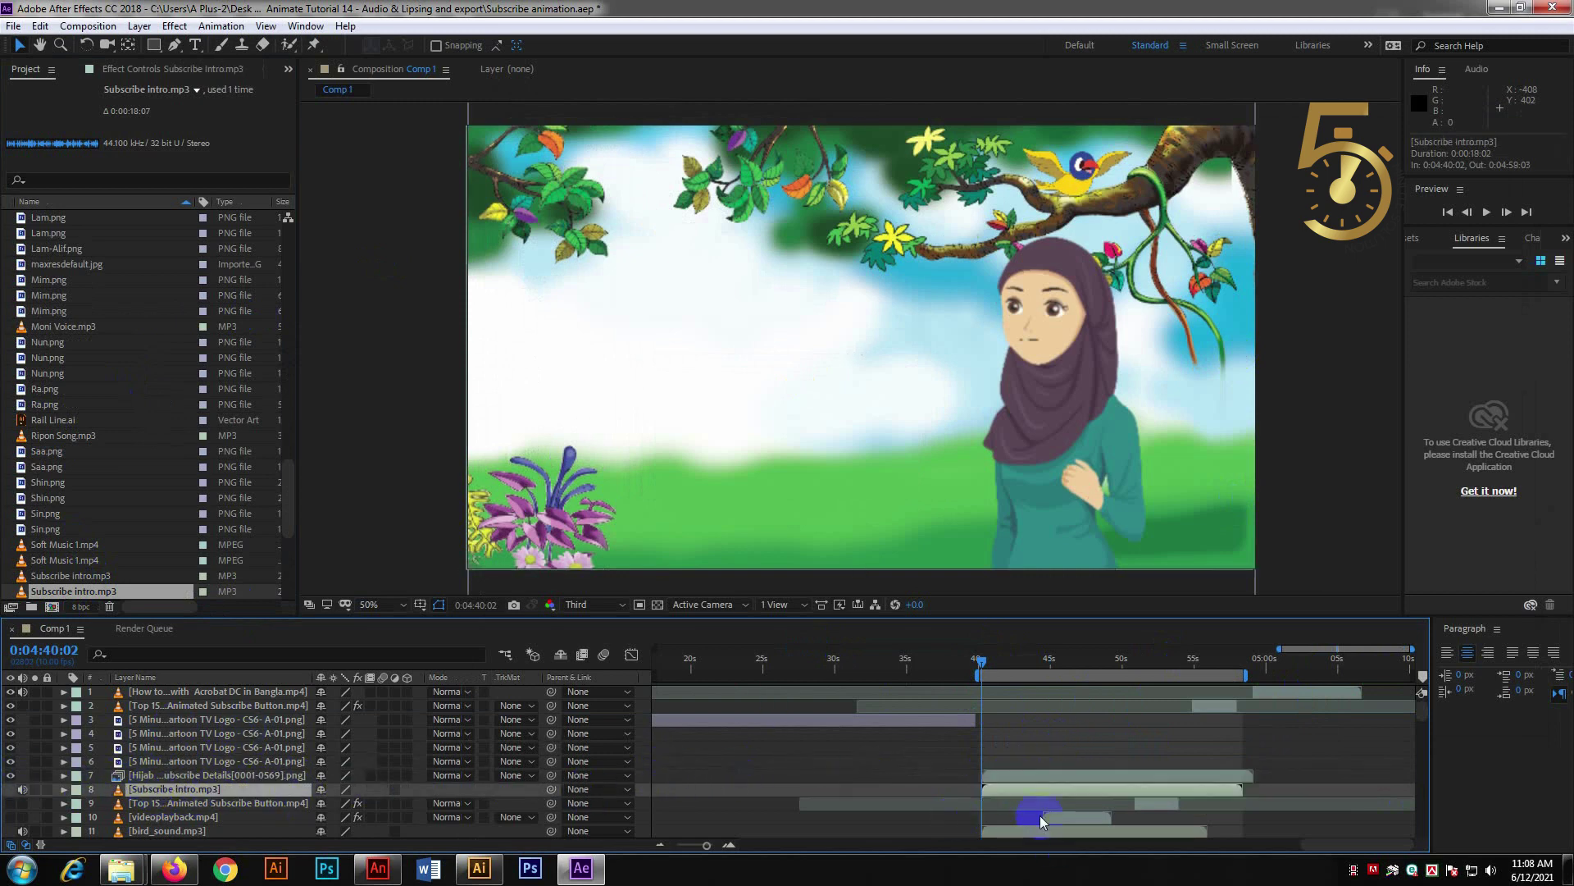
pyautogui.click(982, 661)
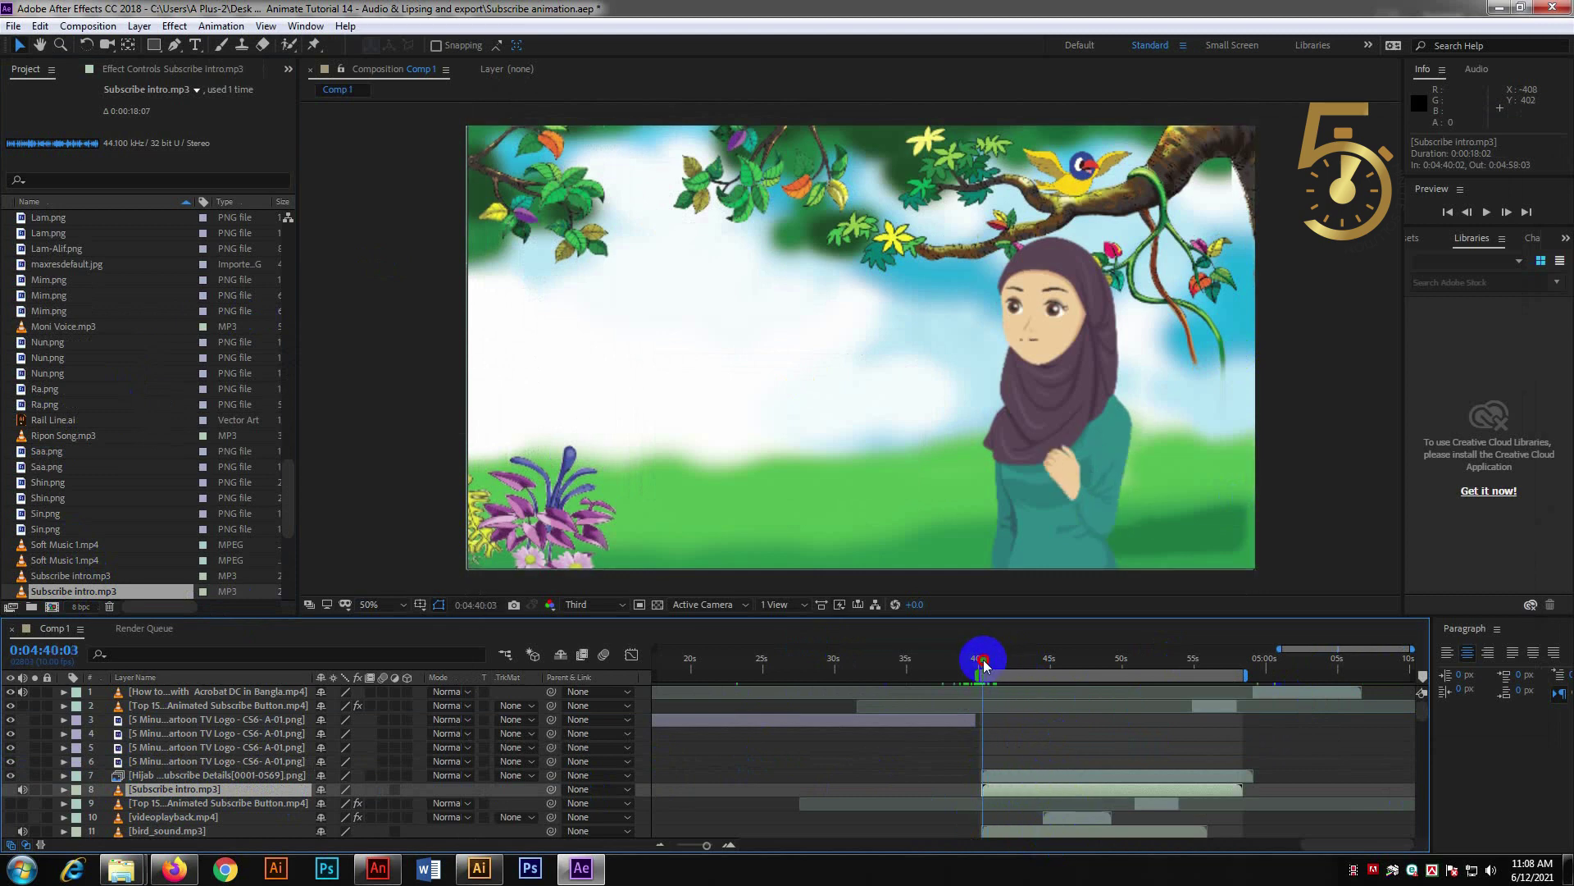
pyautogui.moveTo(983, 661); pyautogui.dragTo(981, 663)
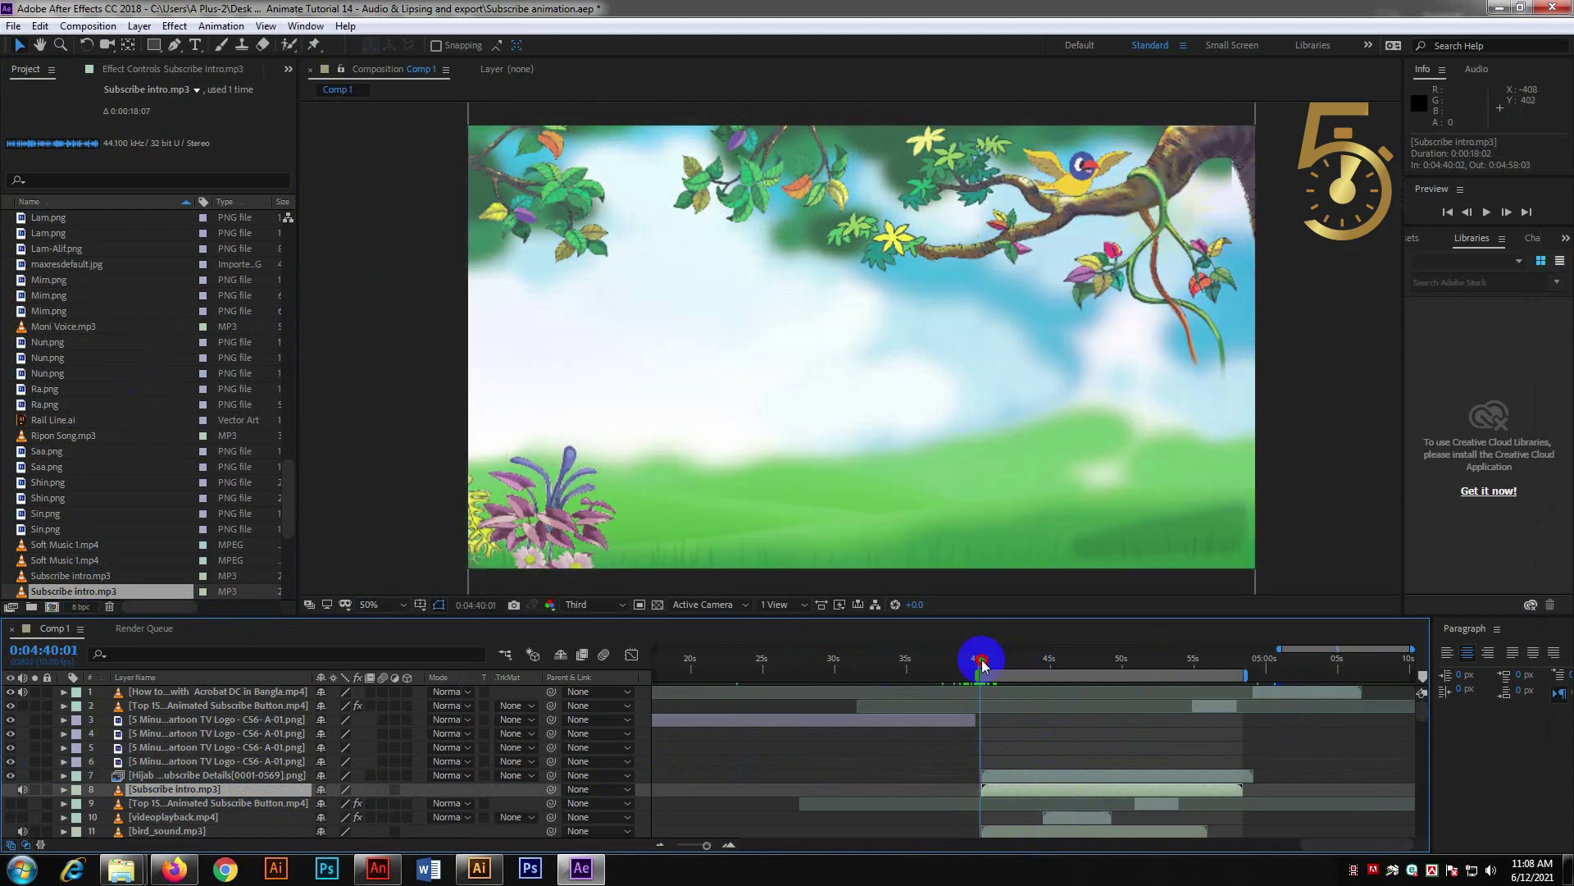
pyautogui.press('space')
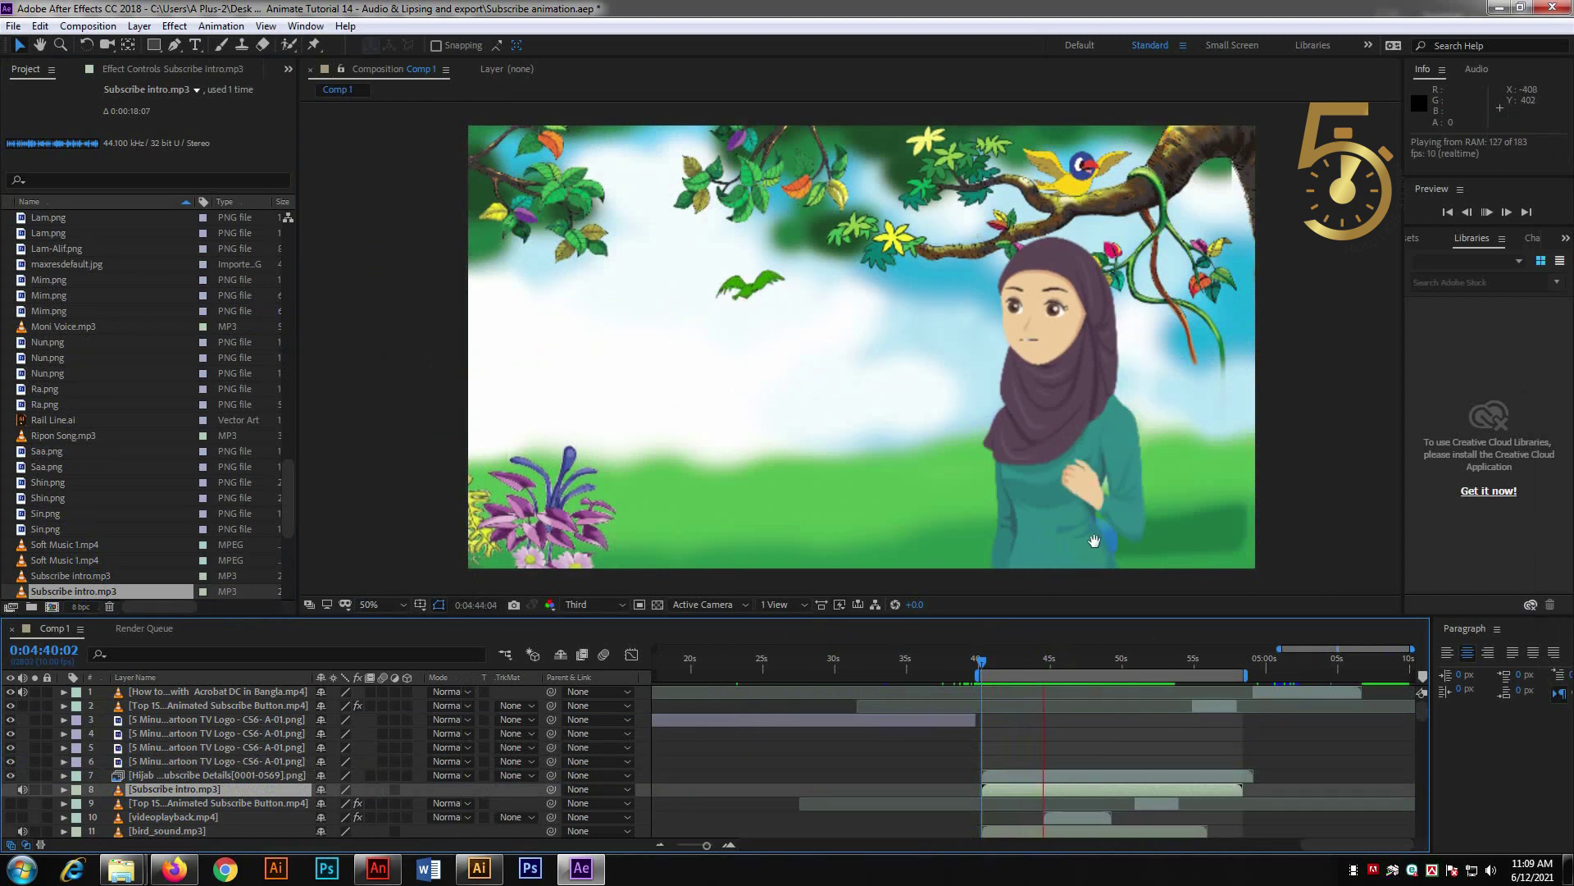
pyautogui.press('space')
pyautogui.moveTo(1041, 656); pyautogui.dragTo(982, 659)
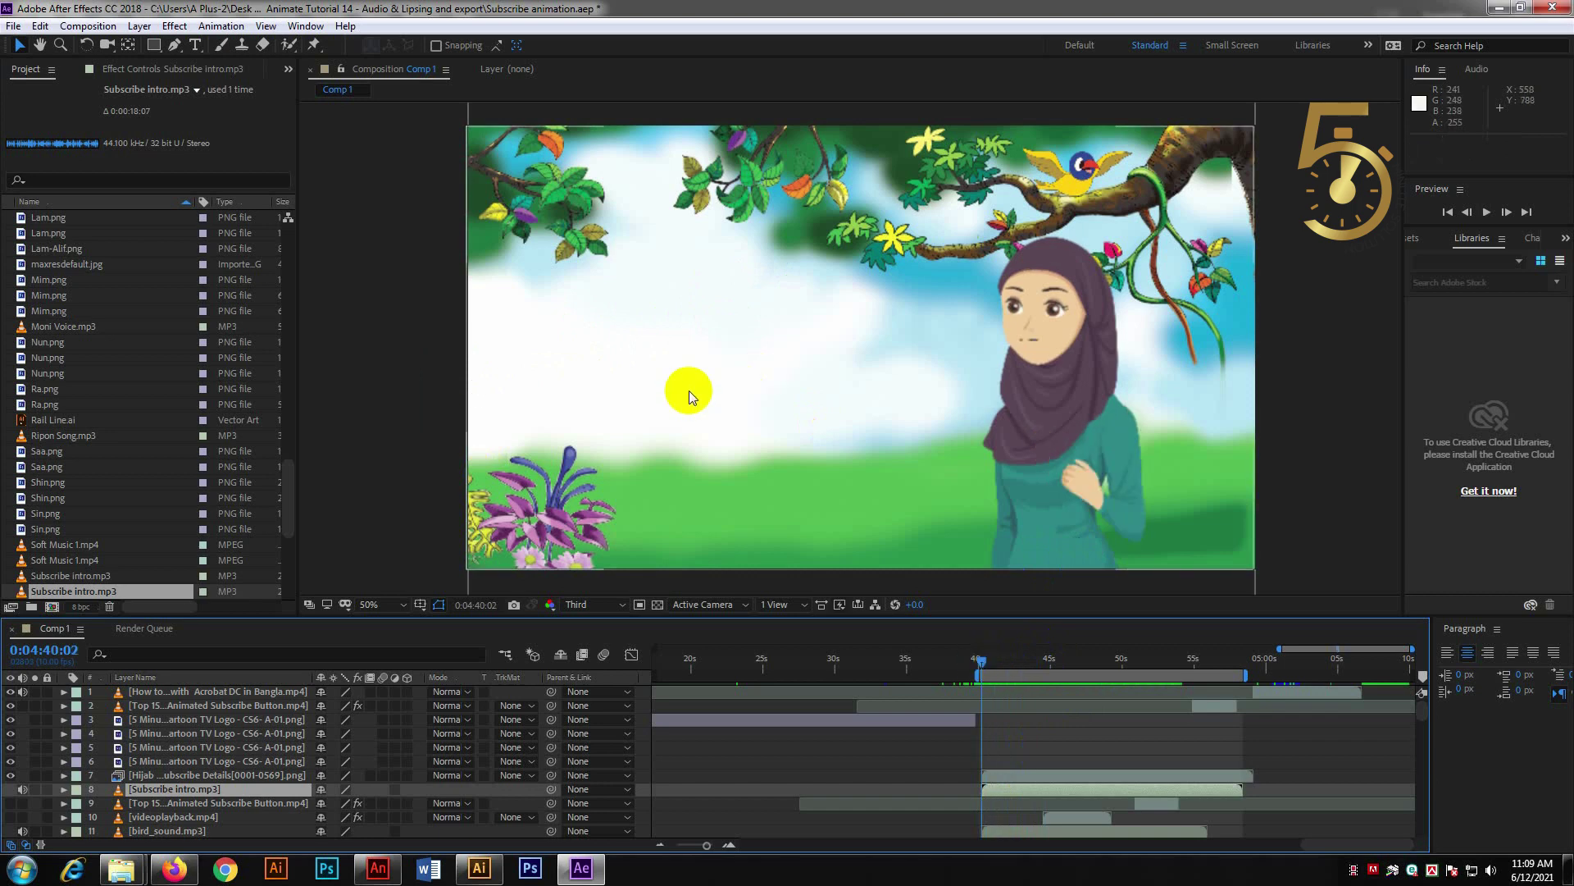
pyautogui.click(594, 605)
pyautogui.click(602, 656)
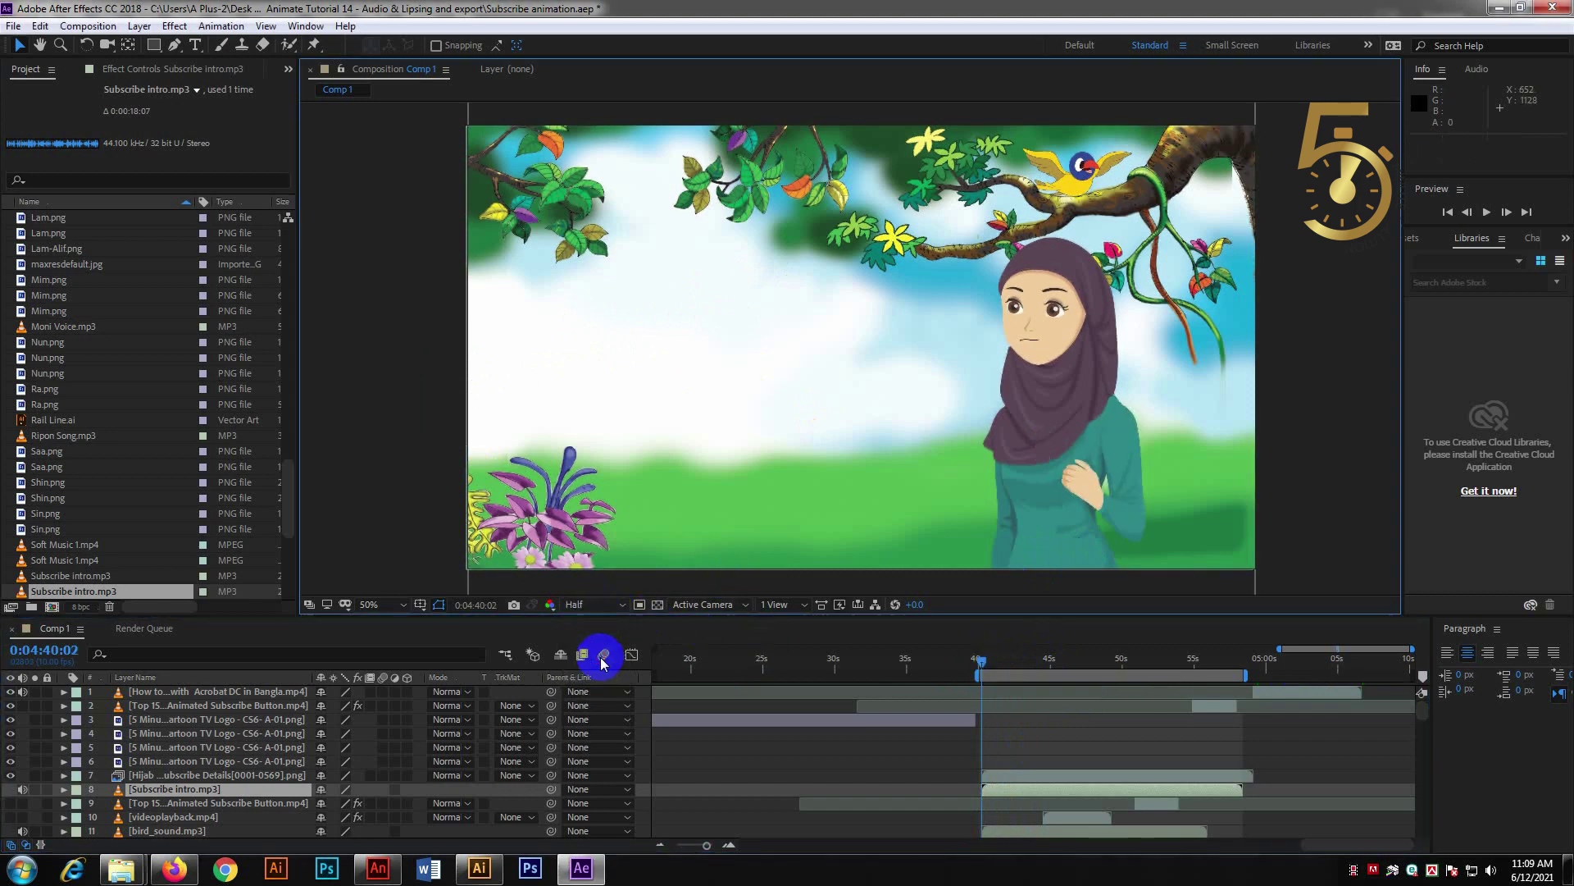
pyautogui.click(981, 661)
pyautogui.press('space')
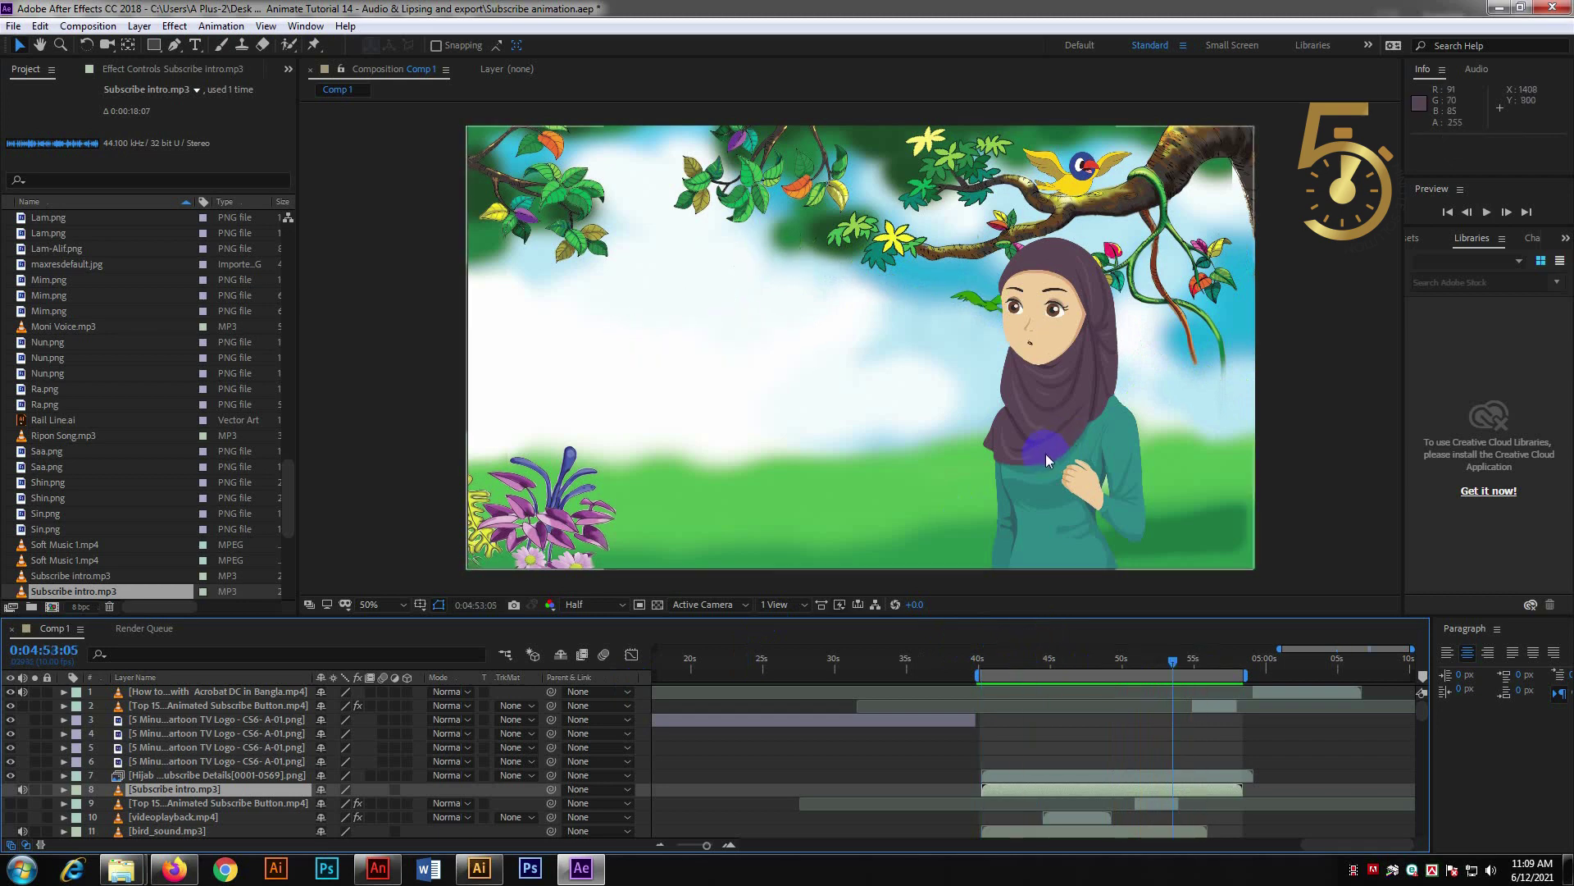
pyautogui.press('space')
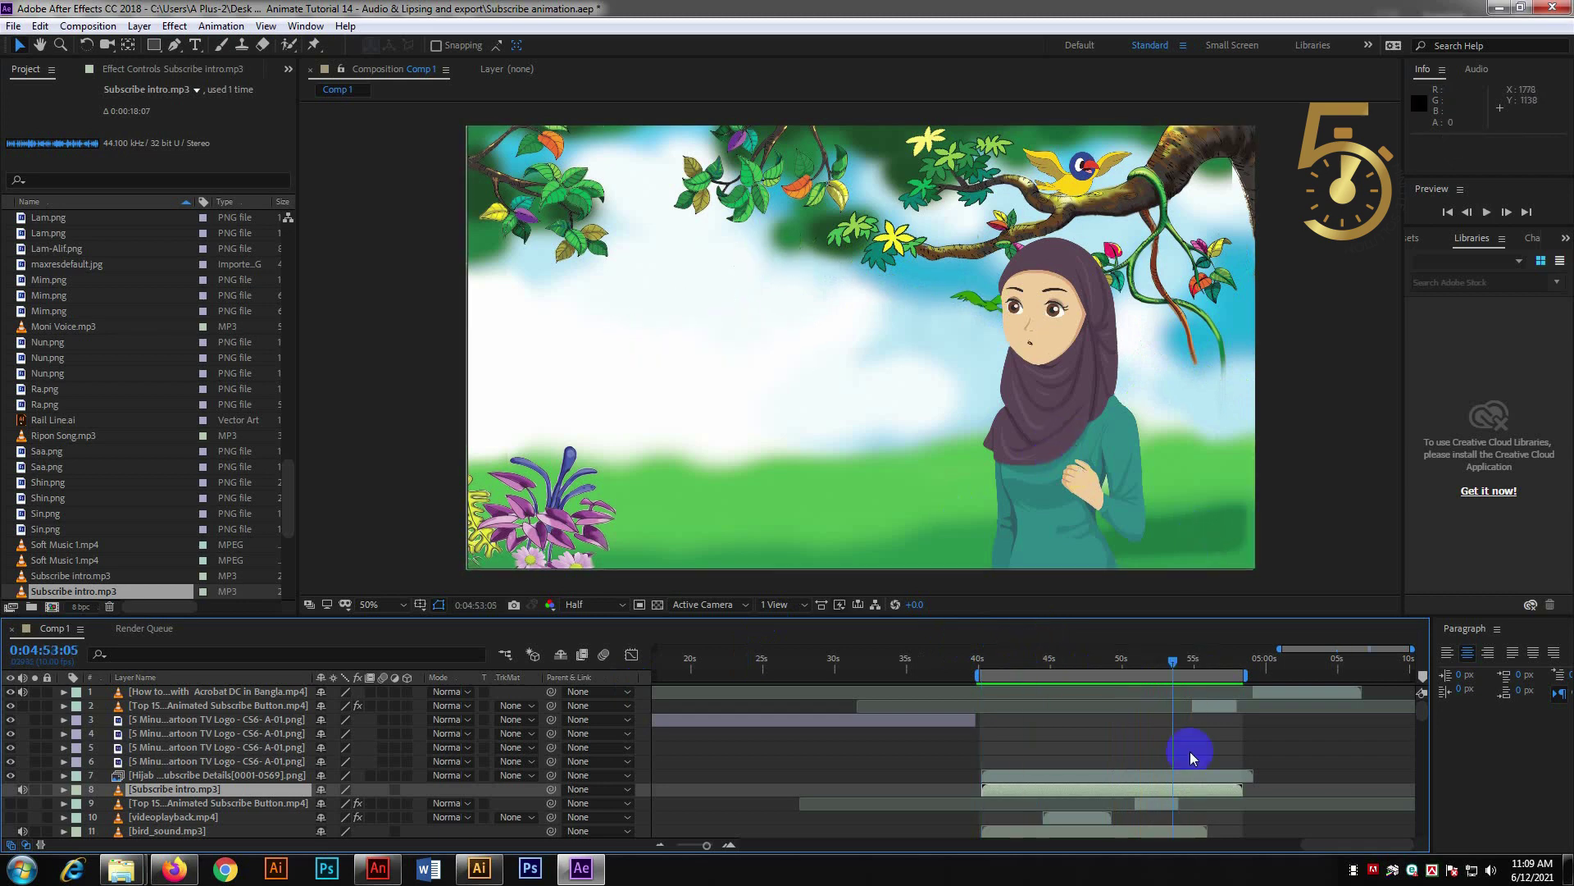
pyautogui.moveTo(1185, 659)
pyautogui.mouseDown()
pyautogui.moveTo(1151, 666)
pyautogui.moveTo(1227, 647)
pyautogui.moveTo(1020, 660)
pyautogui.mouseUp()
pyautogui.click(1110, 775)
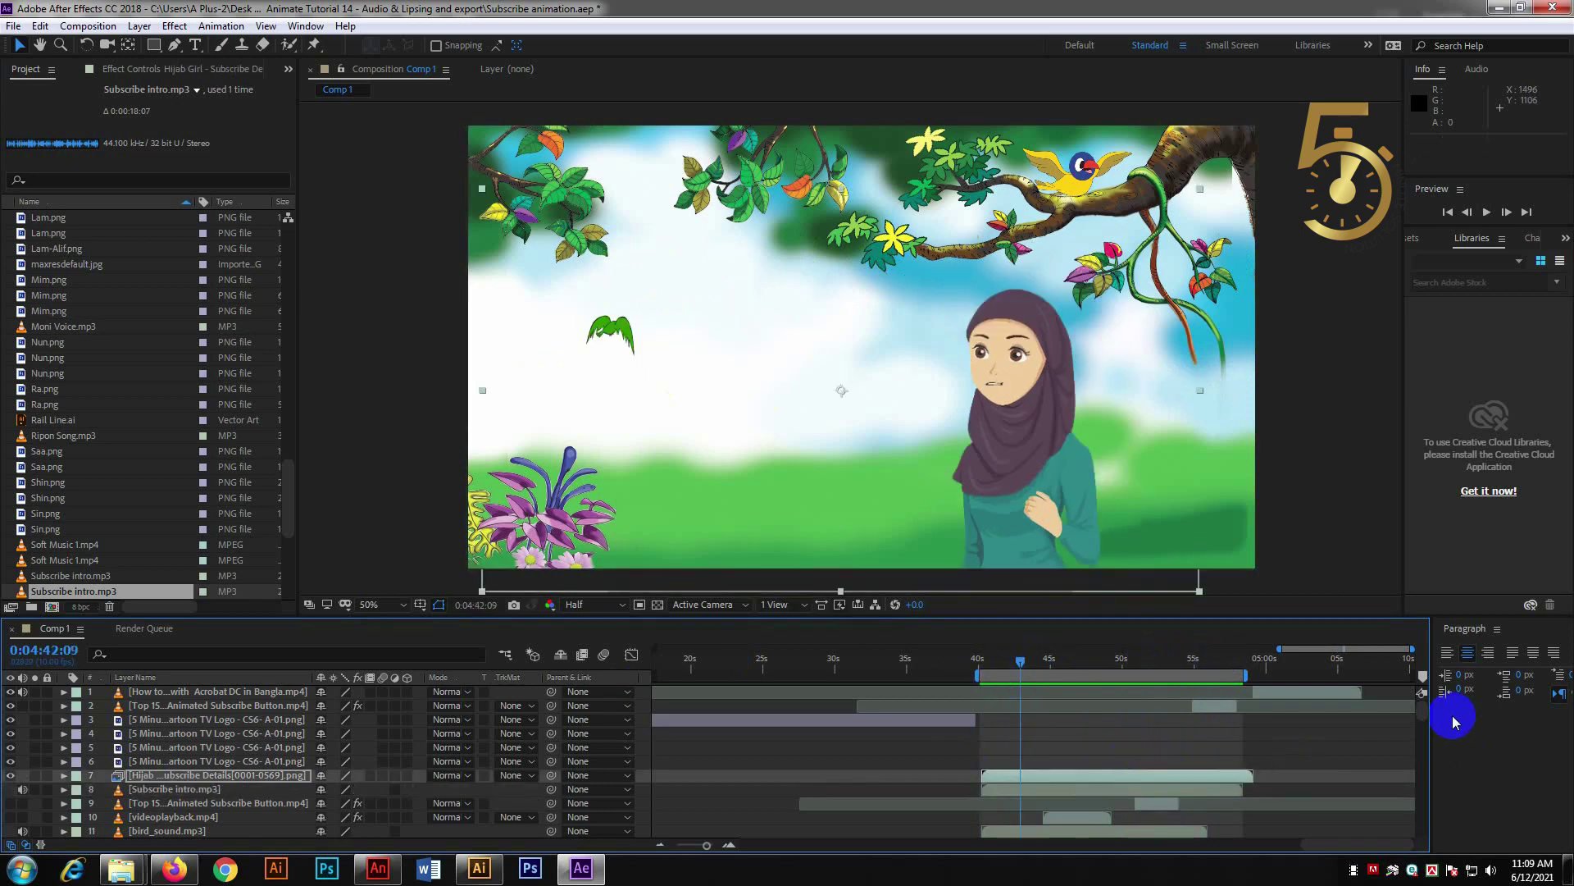
pyautogui.scroll(-5, 1424, 710)
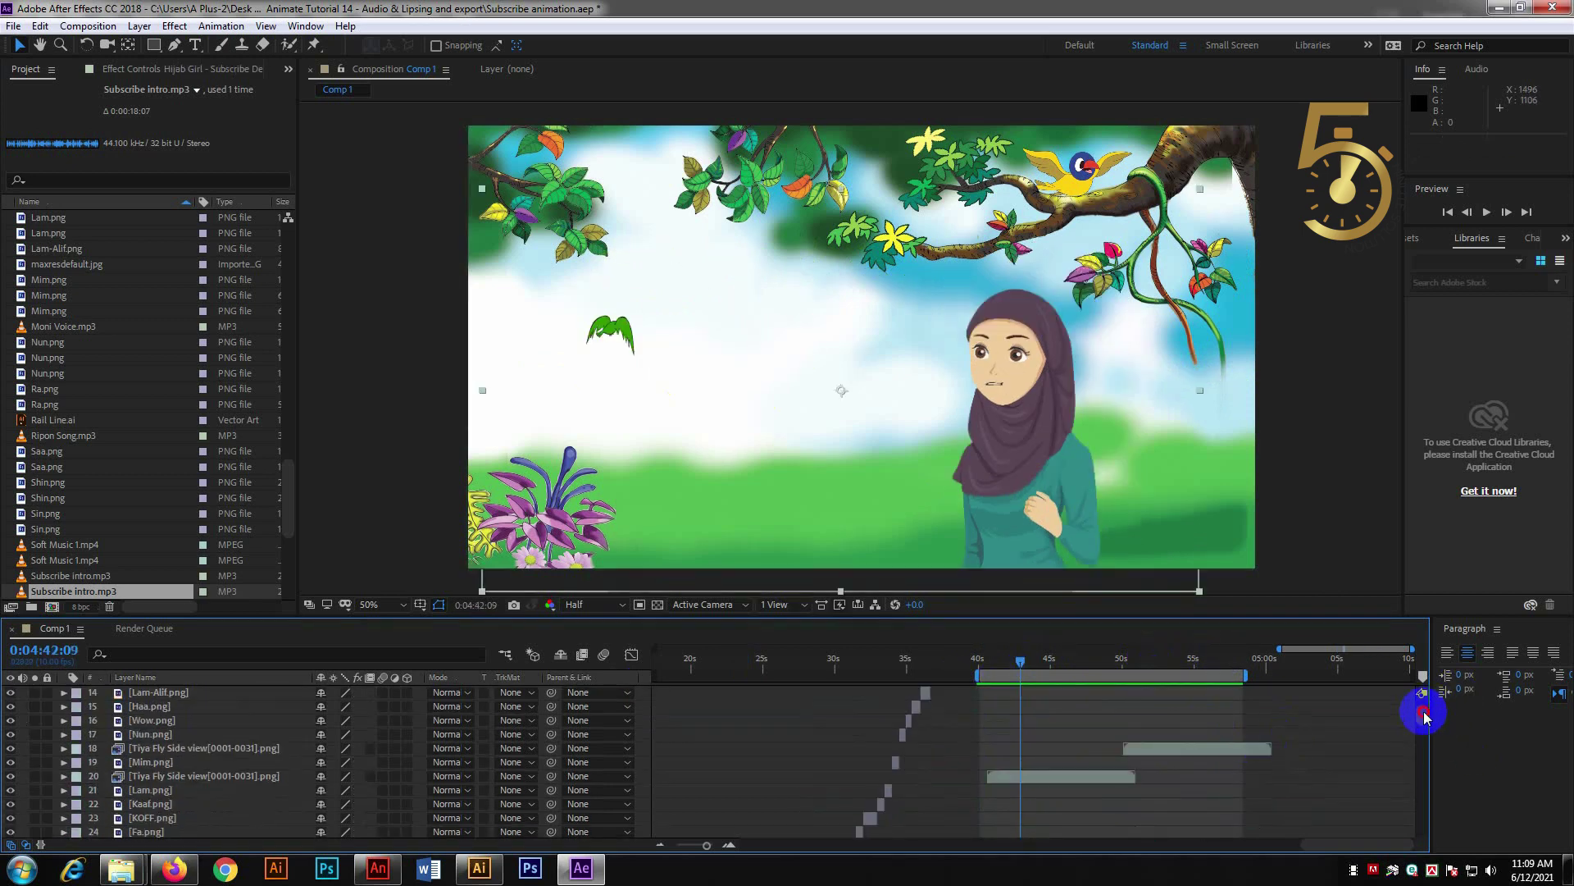
# - With videoplayback.mp4 selected, scrub the comp around 42–45s to check the mouth and bird timing
pyautogui.moveTo(1424, 715); pyautogui.dragTo(1424, 692)
pyautogui.click(1097, 817)
pyautogui.moveTo(1020, 666)
pyautogui.mouseDown()
pyautogui.moveTo(1086, 667)
pyautogui.moveTo(1023, 679)
pyautogui.moveTo(1121, 671)
pyautogui.moveTo(984, 685)
pyautogui.moveTo(1097, 672)
pyautogui.moveTo(987, 661)
pyautogui.mouseUp()
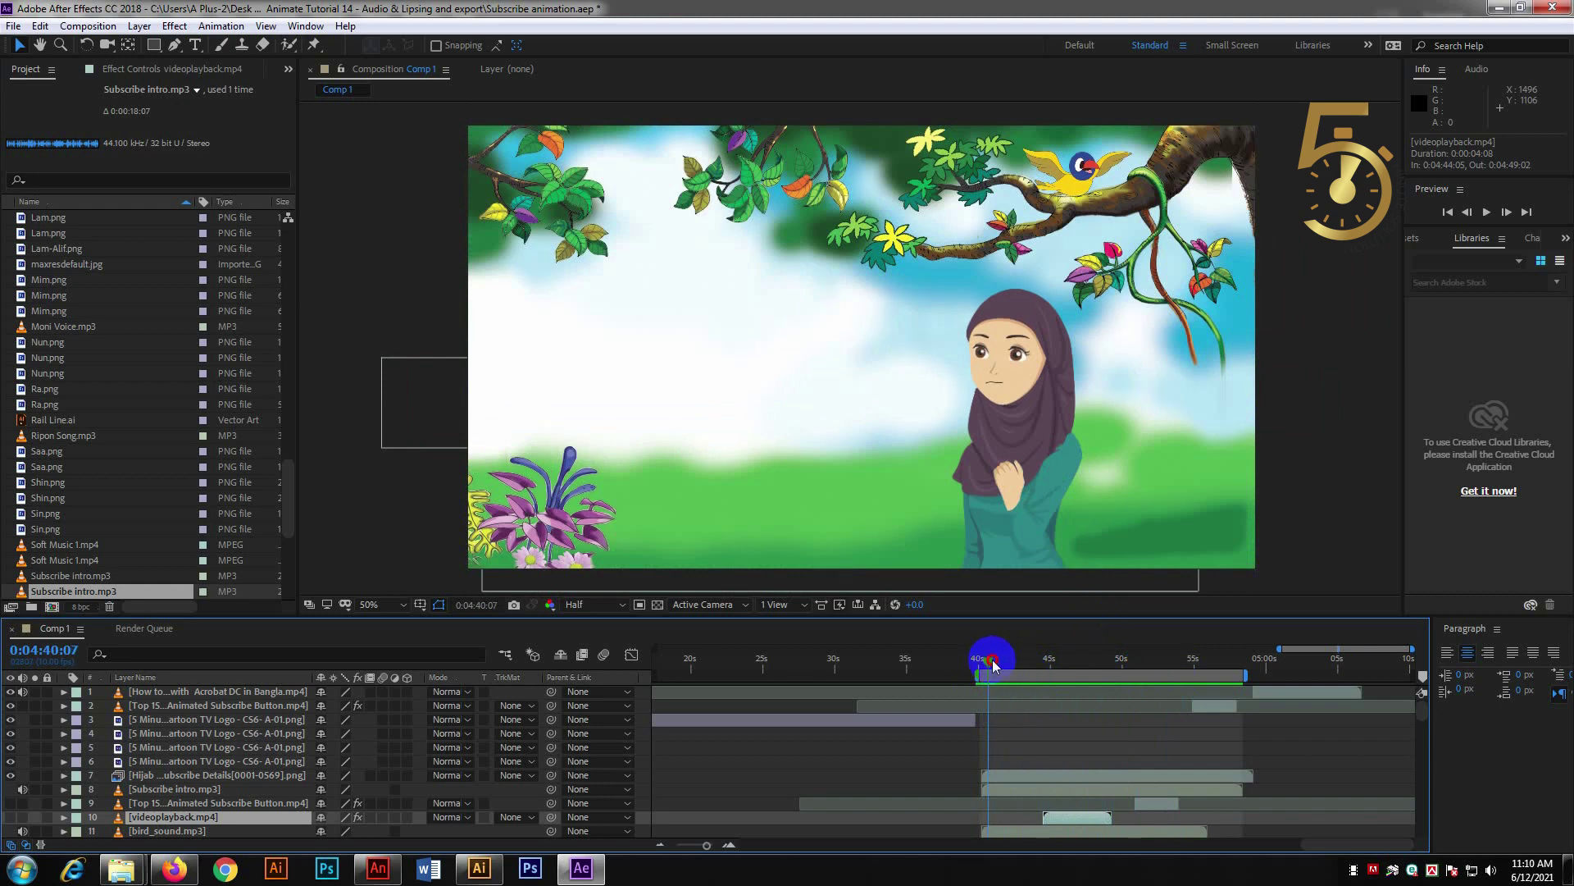
pyautogui.click(1027, 661)
pyautogui.moveTo(1027, 661)
pyautogui.mouseDown()
pyautogui.moveTo(1083, 664)
pyautogui.moveTo(1007, 674)
pyautogui.moveTo(1061, 676)
pyautogui.mouseUp()
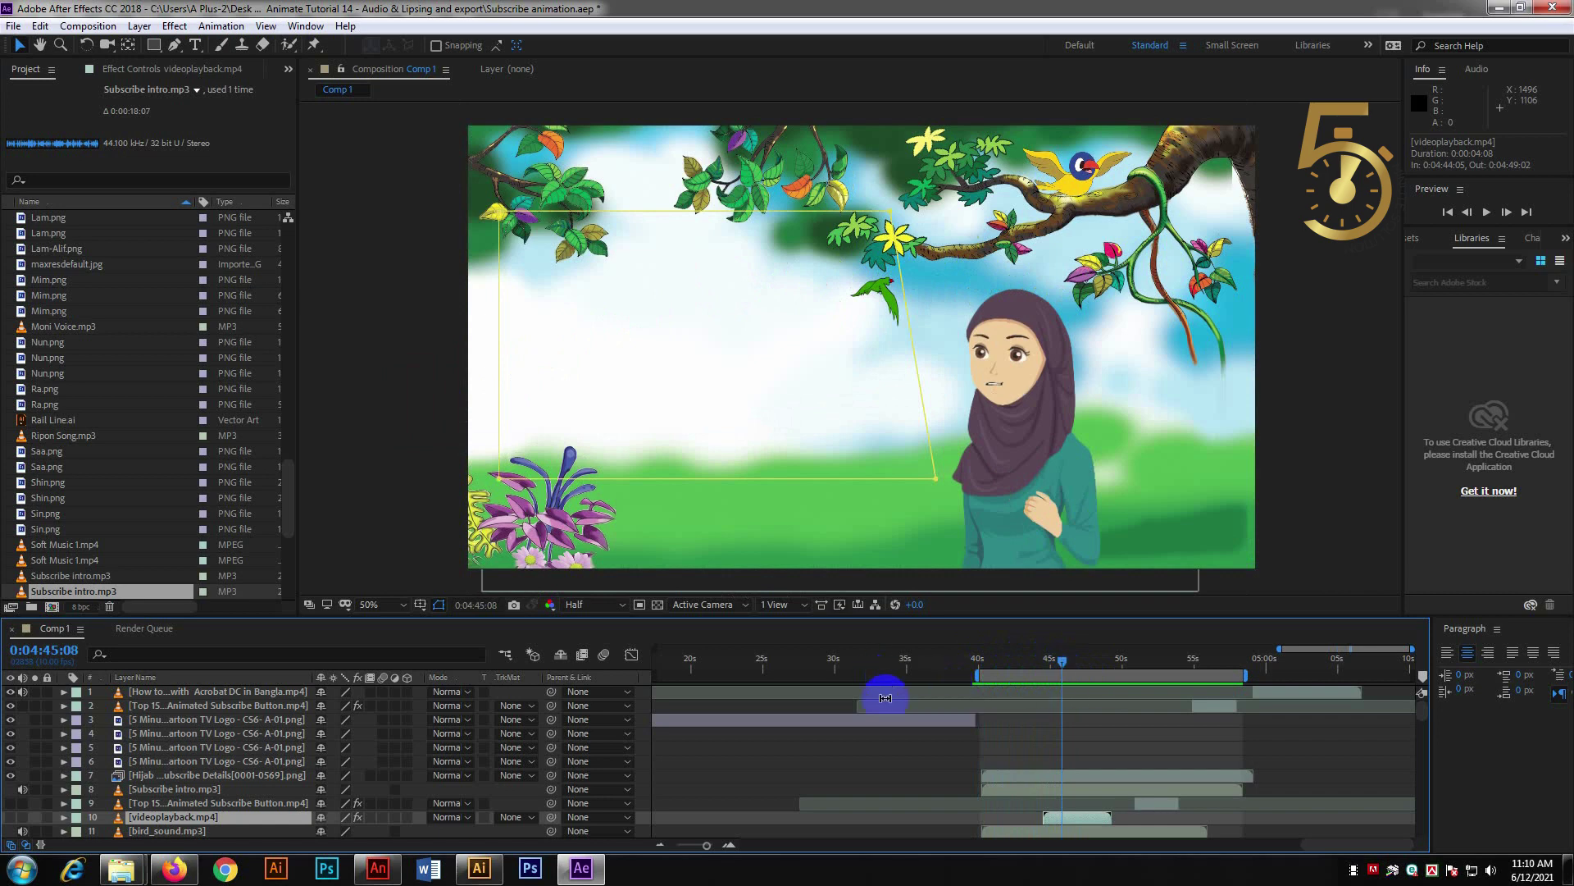
pyautogui.moveTo(1021, 665)
pyautogui.mouseDown()
pyautogui.moveTo(984, 665)
pyautogui.moveTo(1046, 671)
pyautogui.mouseUp()
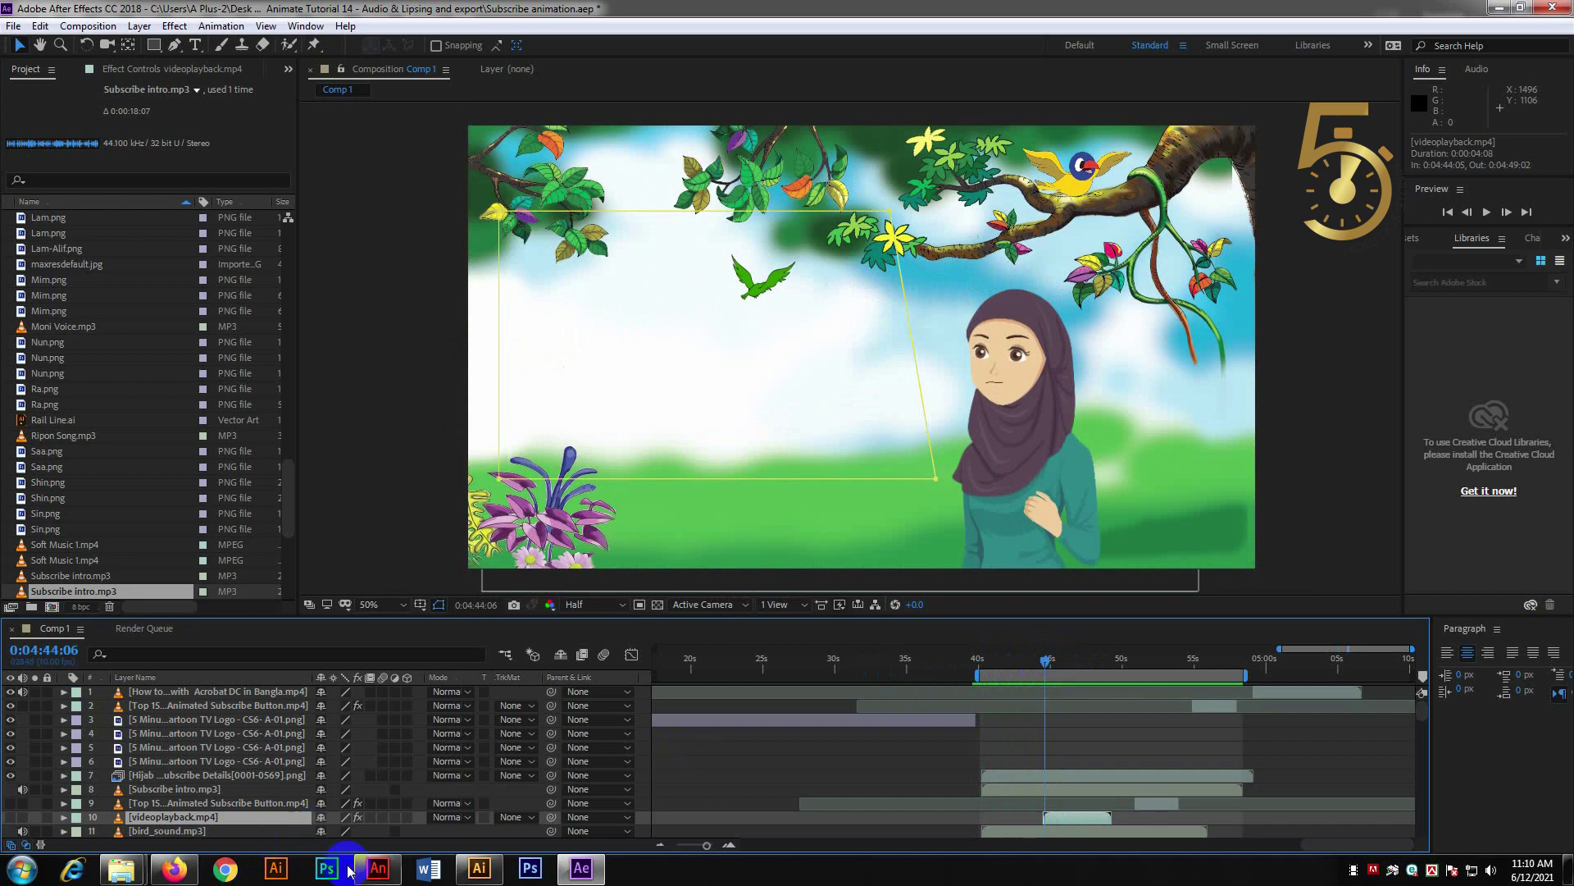
# - Switch to Adobe Animate and scrub the lip-sync animation from frame 5
pyautogui.click(378, 869)
pyautogui.click(303, 721)
pyautogui.moveTo(302, 722)
pyautogui.mouseDown()
pyautogui.moveTo(580, 728)
pyautogui.moveTo(229, 745)
pyautogui.mouseUp()
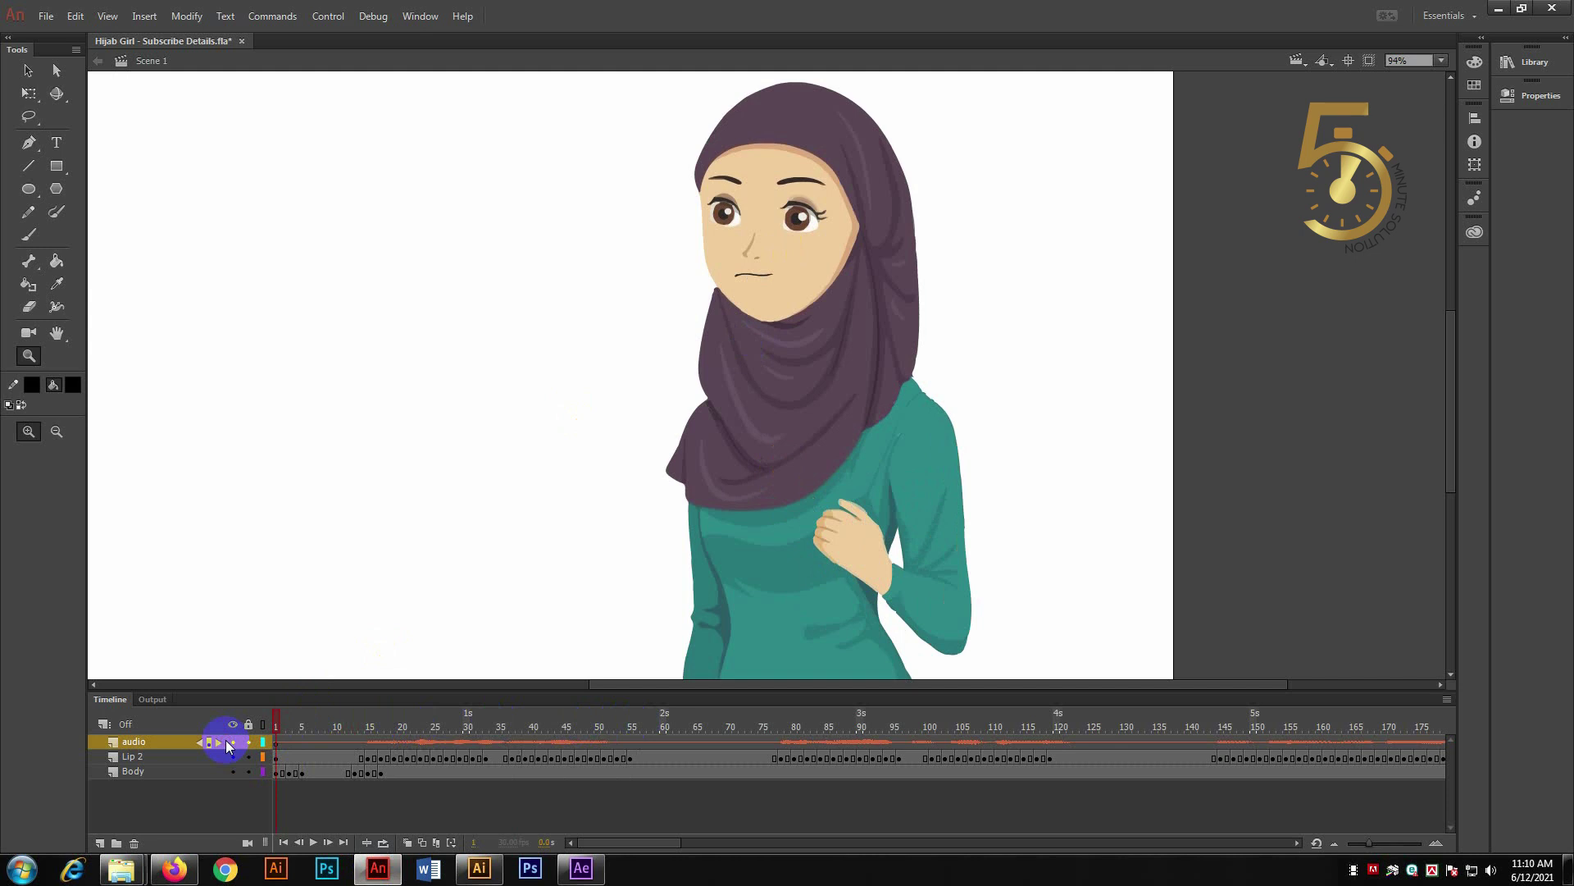
# - Zoom the Animate stage out to show the whole scene and check frame 7 before leaving Animate
pyautogui.hotkey('ctrl', '-')
pyautogui.click(317, 729)
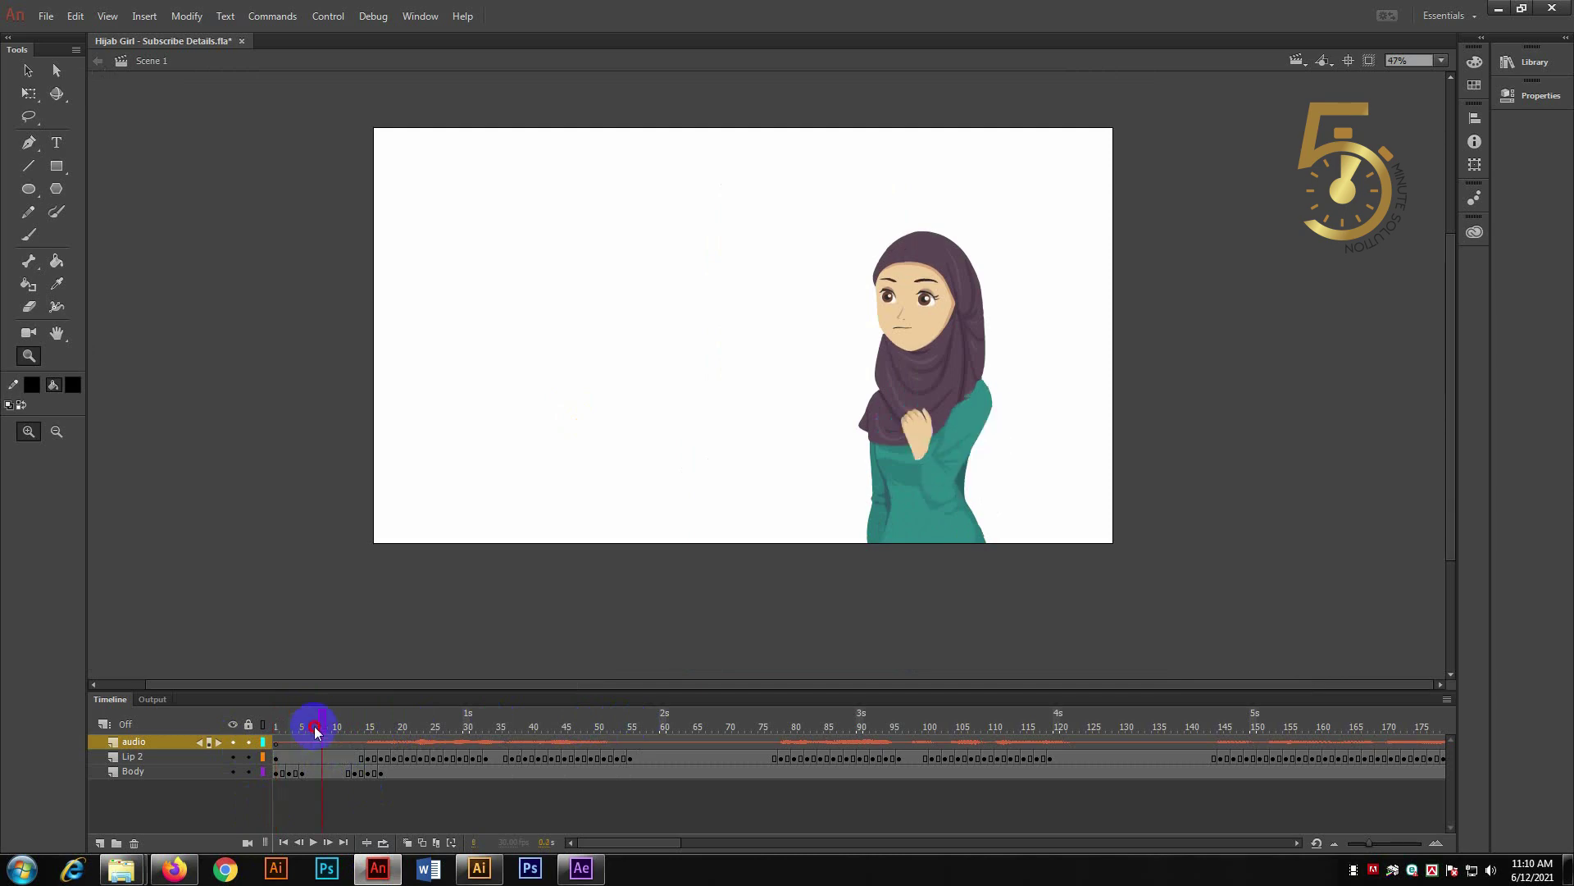
pyautogui.click(582, 867)
pyautogui.moveTo(1055, 668)
pyautogui.mouseDown()
pyautogui.moveTo(998, 668)
pyautogui.moveTo(1132, 669)
pyautogui.mouseUp()
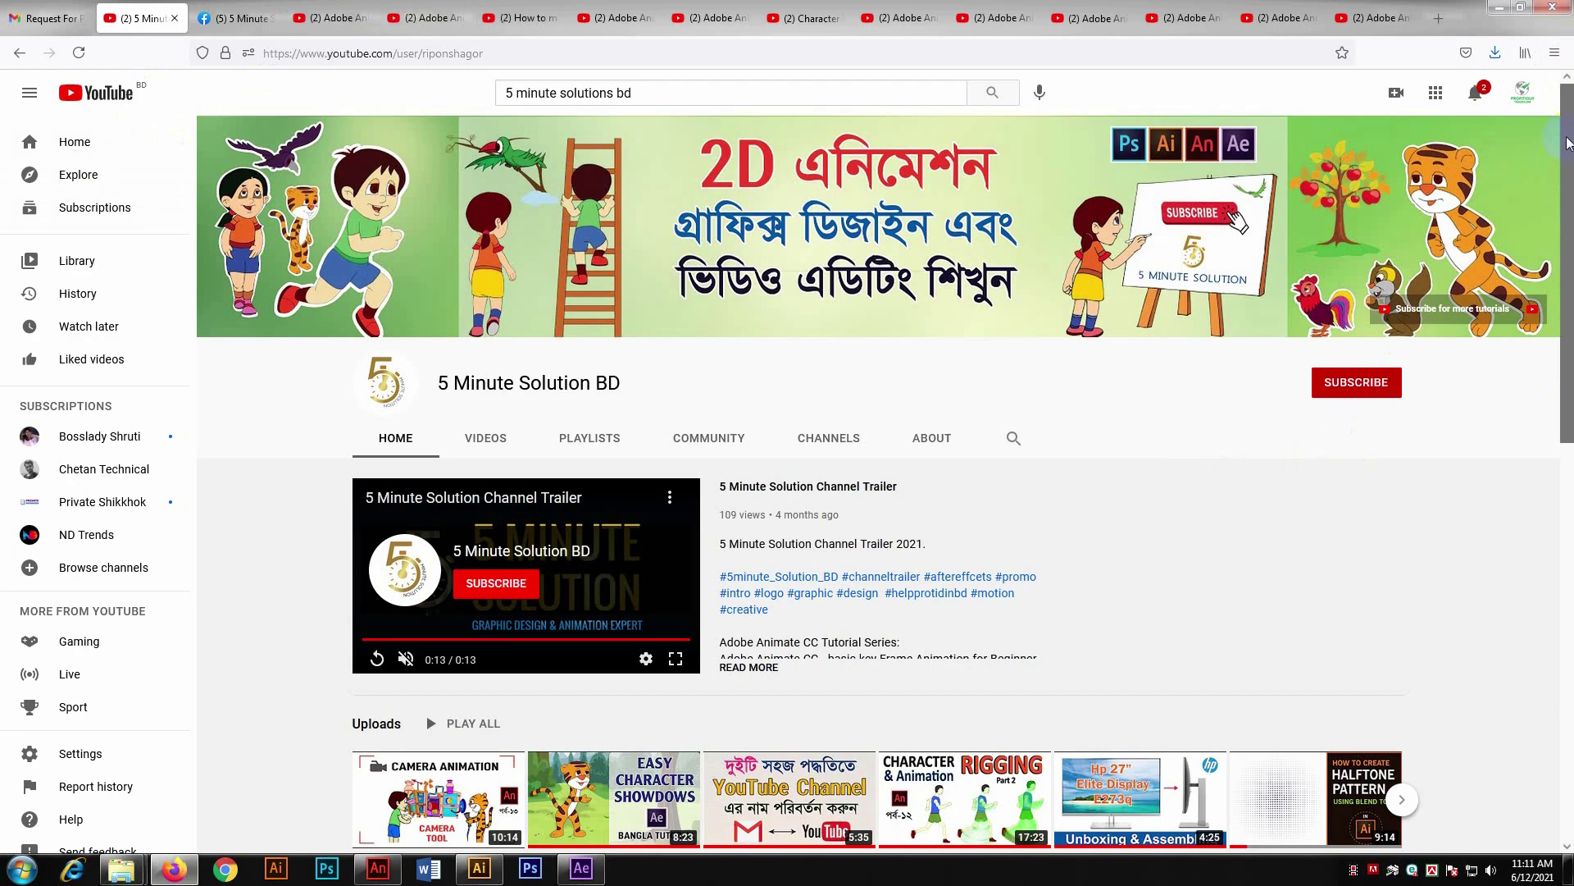
# - Scroll the 5 Minute Solution BD channel, page through Popular uploads, then go to the Facebook tab
pyautogui.moveTo(1567, 143); pyautogui.dragTo(1567, 220)
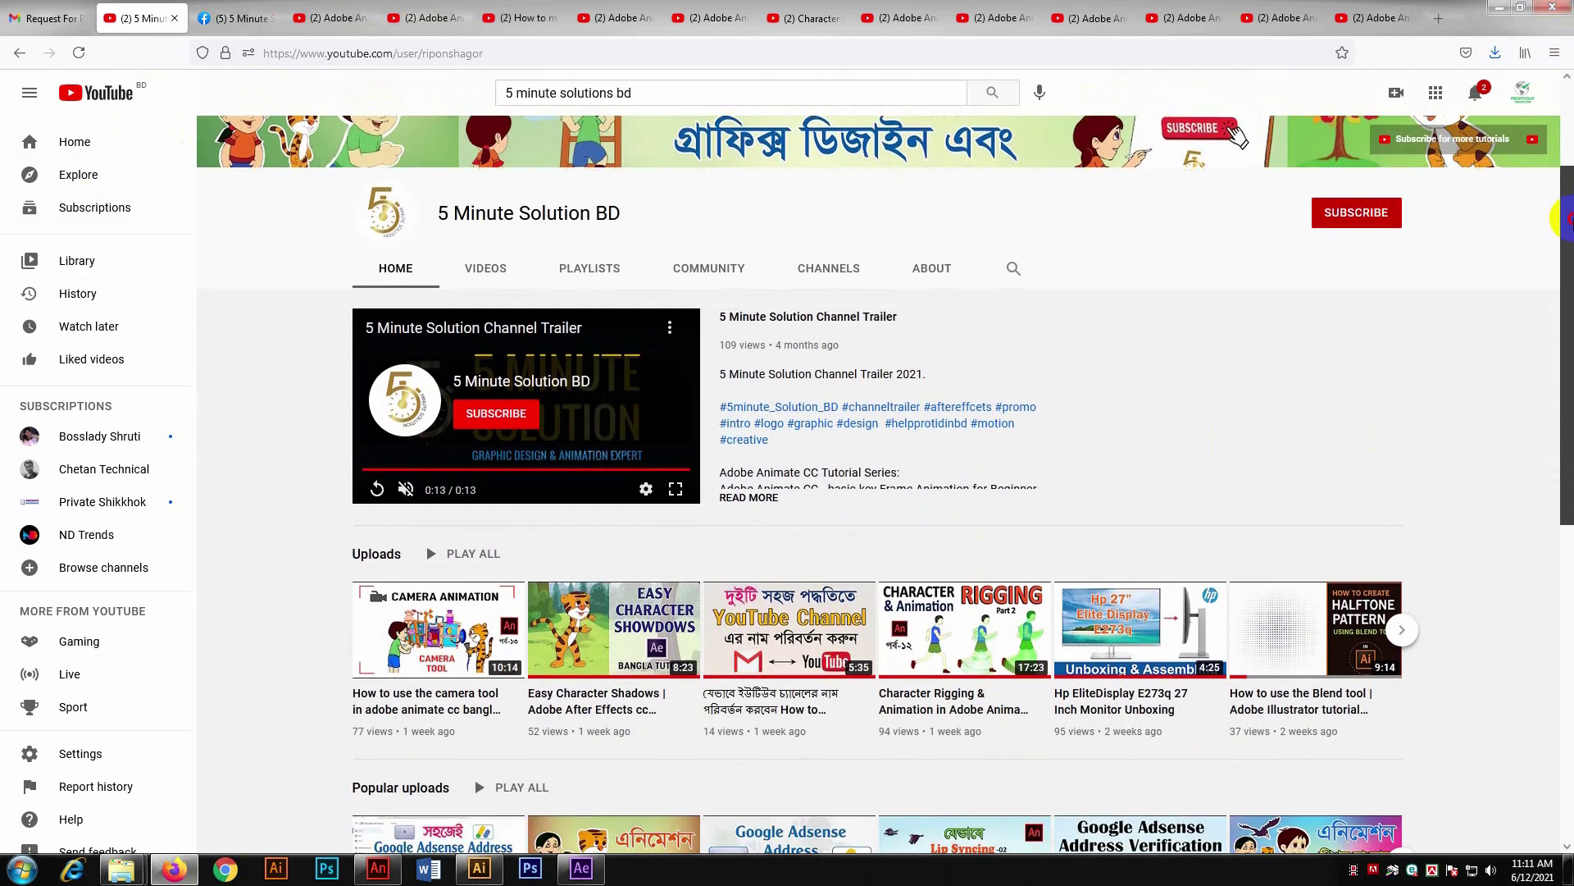
pyautogui.moveTo(1567, 220); pyautogui.dragTo(1567, 293)
pyautogui.moveTo(1567, 407)
pyautogui.mouseDown()
pyautogui.moveTo(1567, 273)
pyautogui.moveTo(1567, 366)
pyautogui.mouseUp()
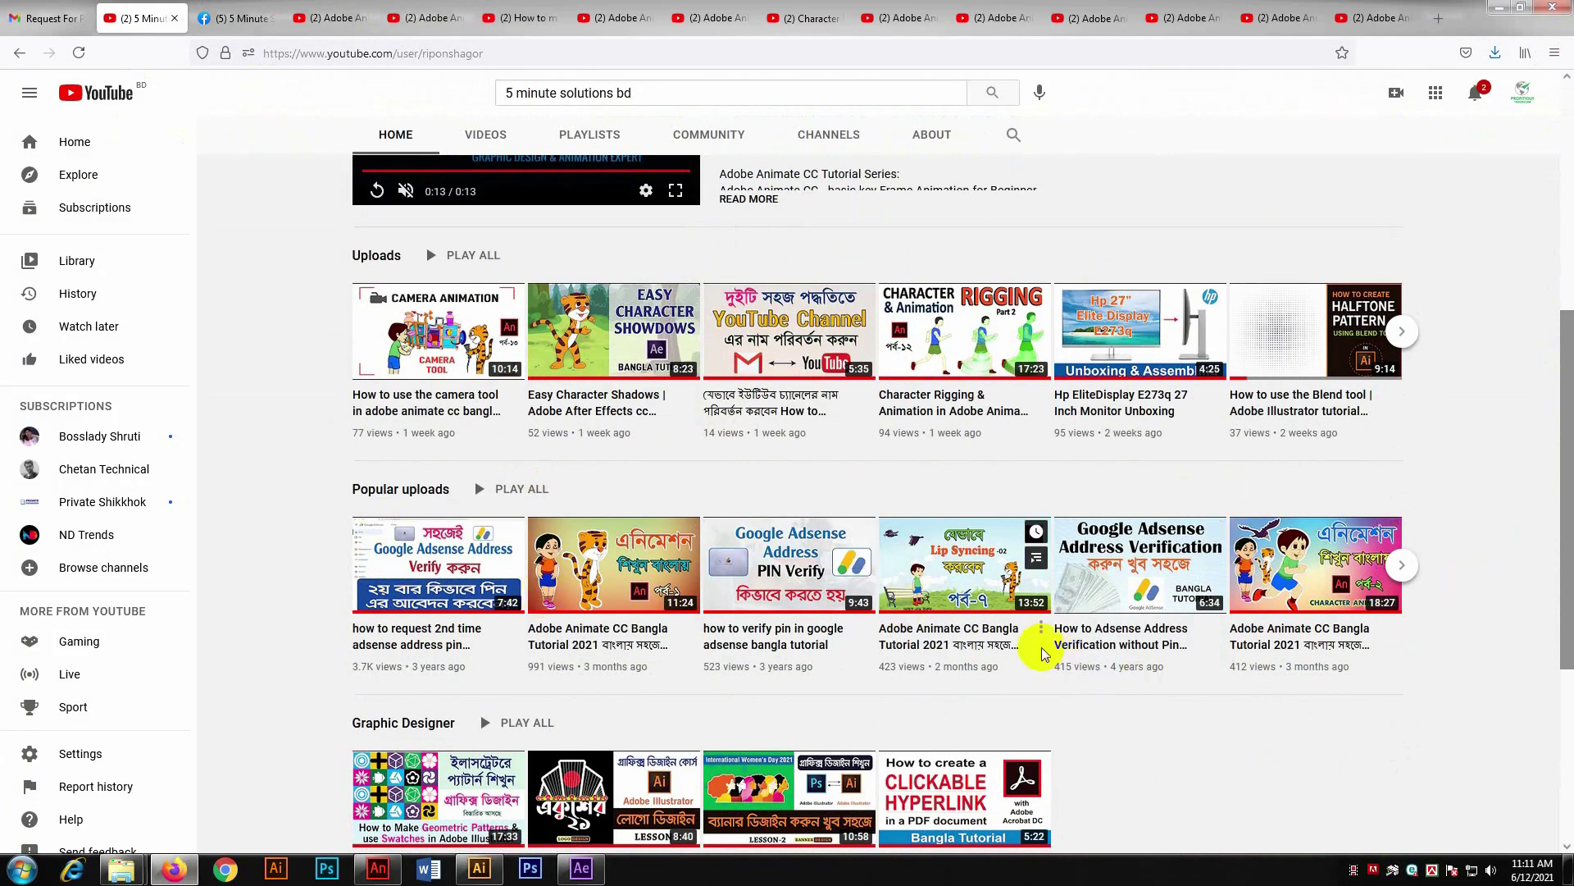
pyautogui.click(1402, 565)
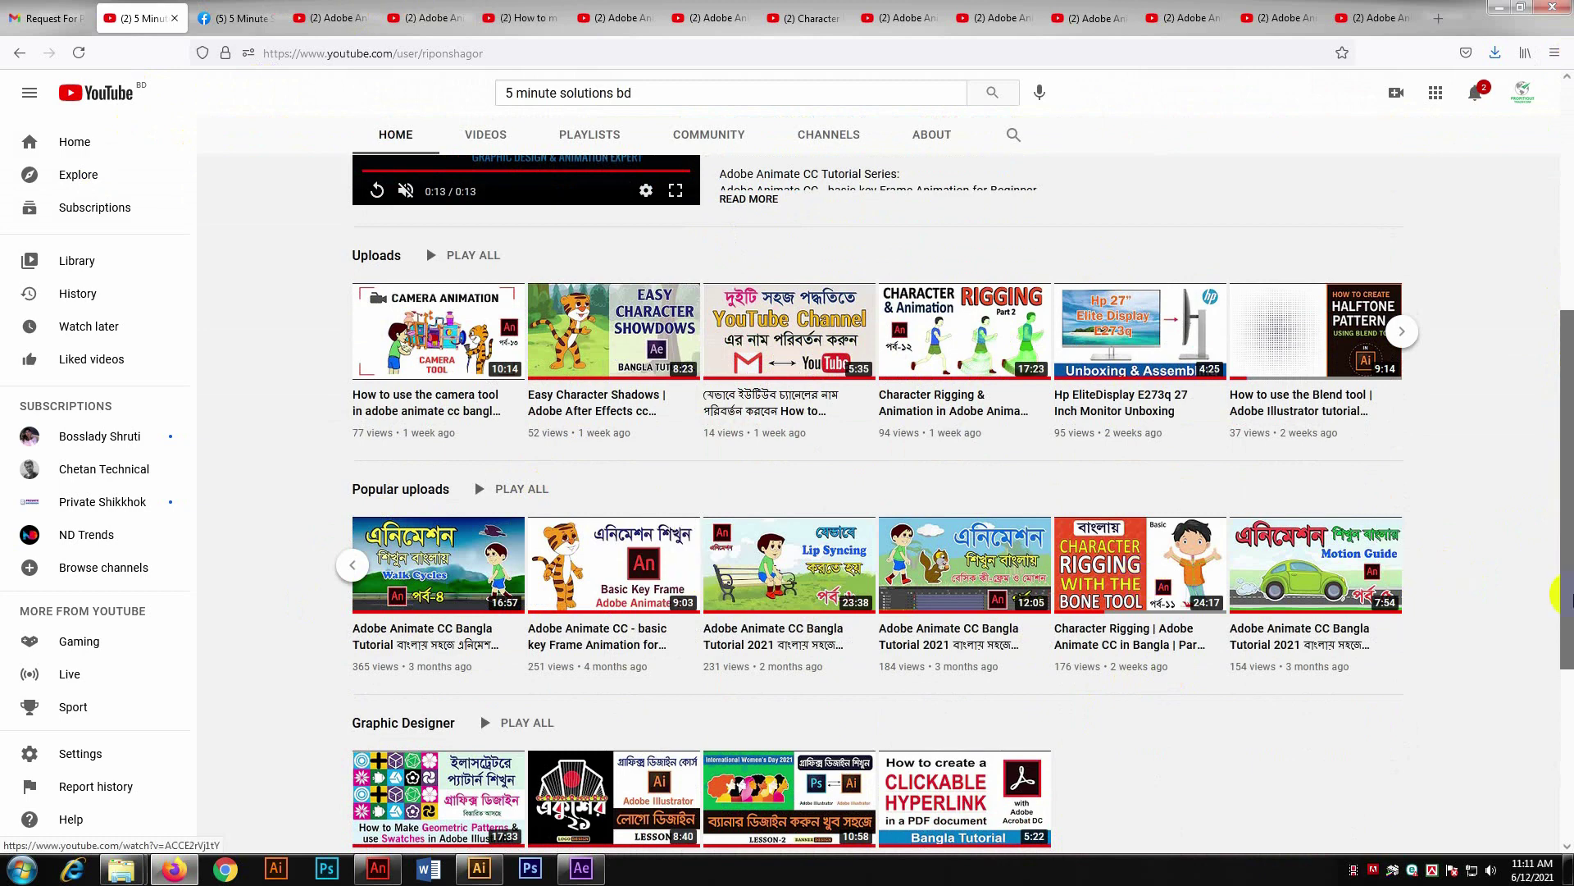
pyautogui.scroll(5, 866, 429)
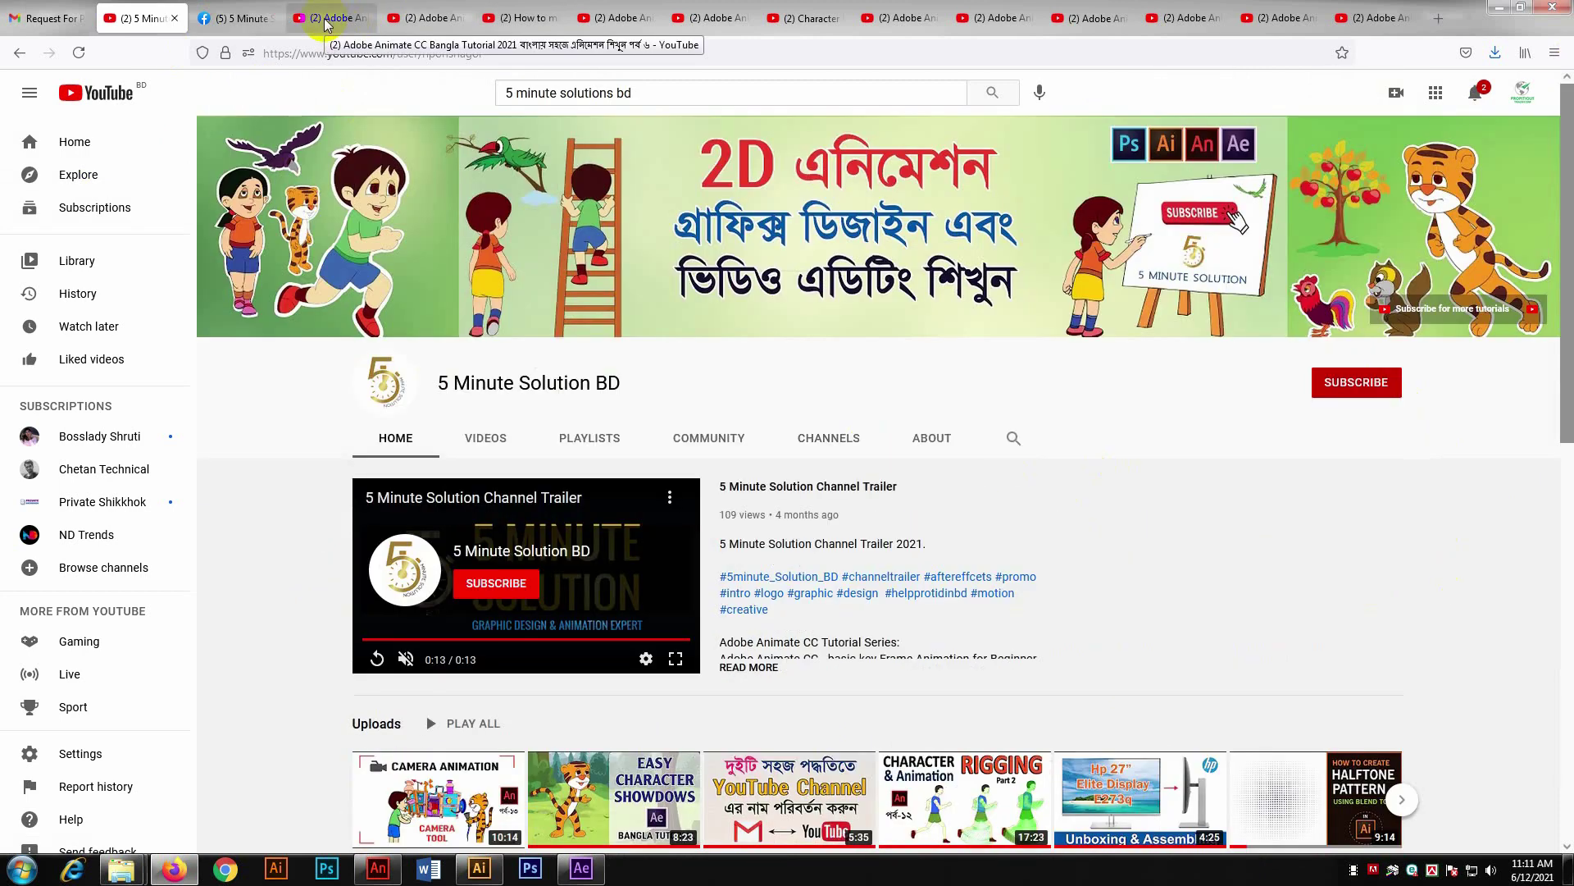
pyautogui.click(227, 19)
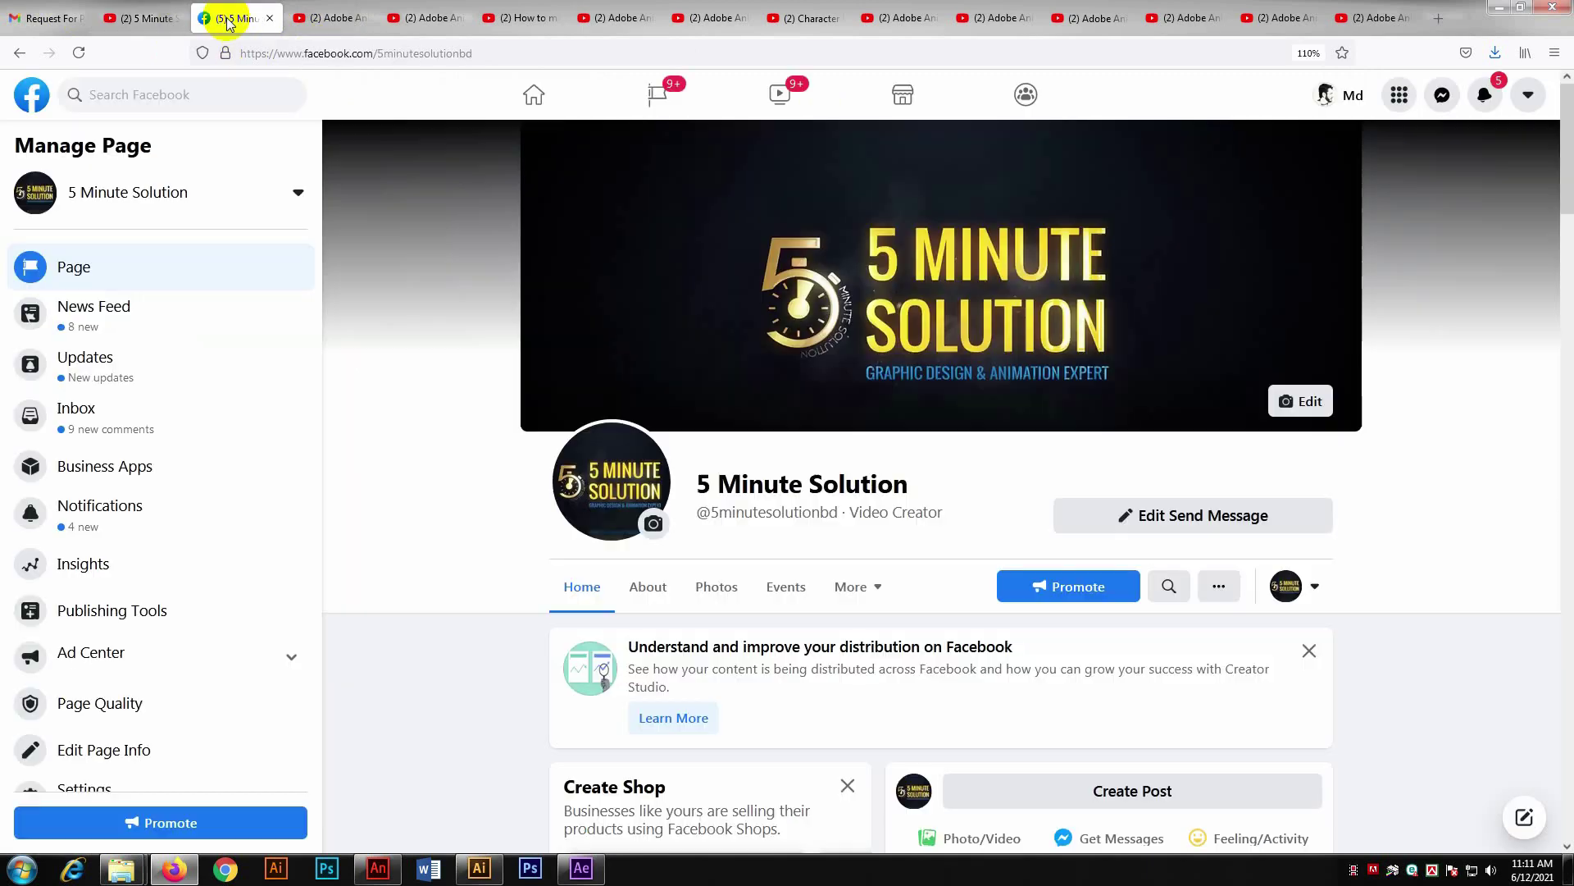
# - Scroll the 5 Minute Solution Facebook page down to the Animate camera movement tutorial post
pyautogui.scroll(-2, 853, 510)
pyautogui.scroll(2, 1395, 457)
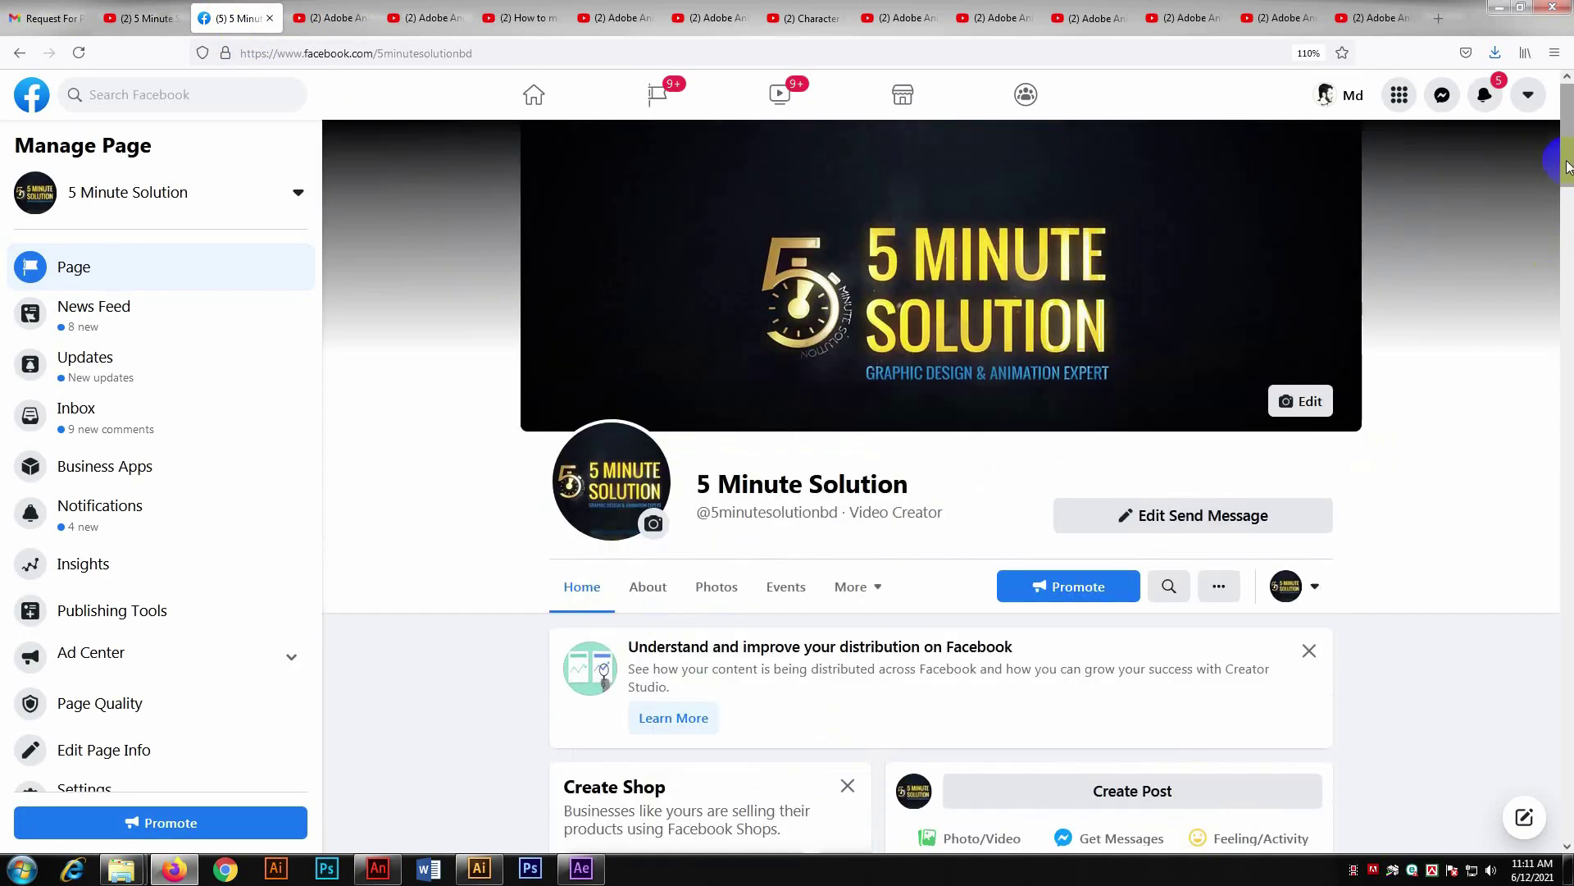
pyautogui.moveTo(1568, 136); pyautogui.dragTo(1568, 201)
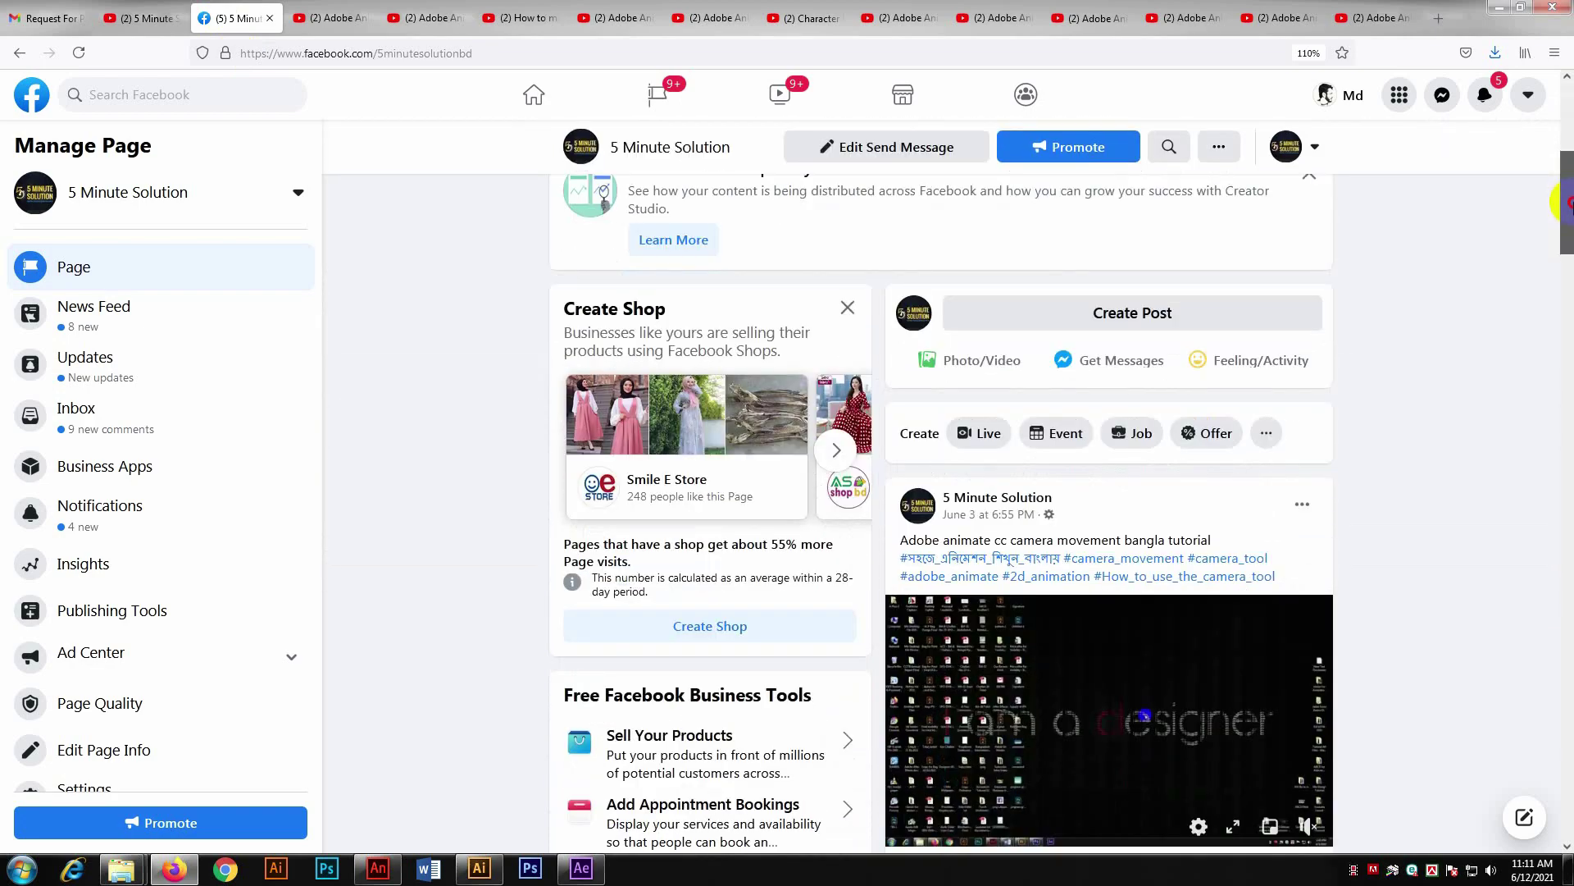
pyautogui.moveTo(1567, 201); pyautogui.dragTo(1568, 239)
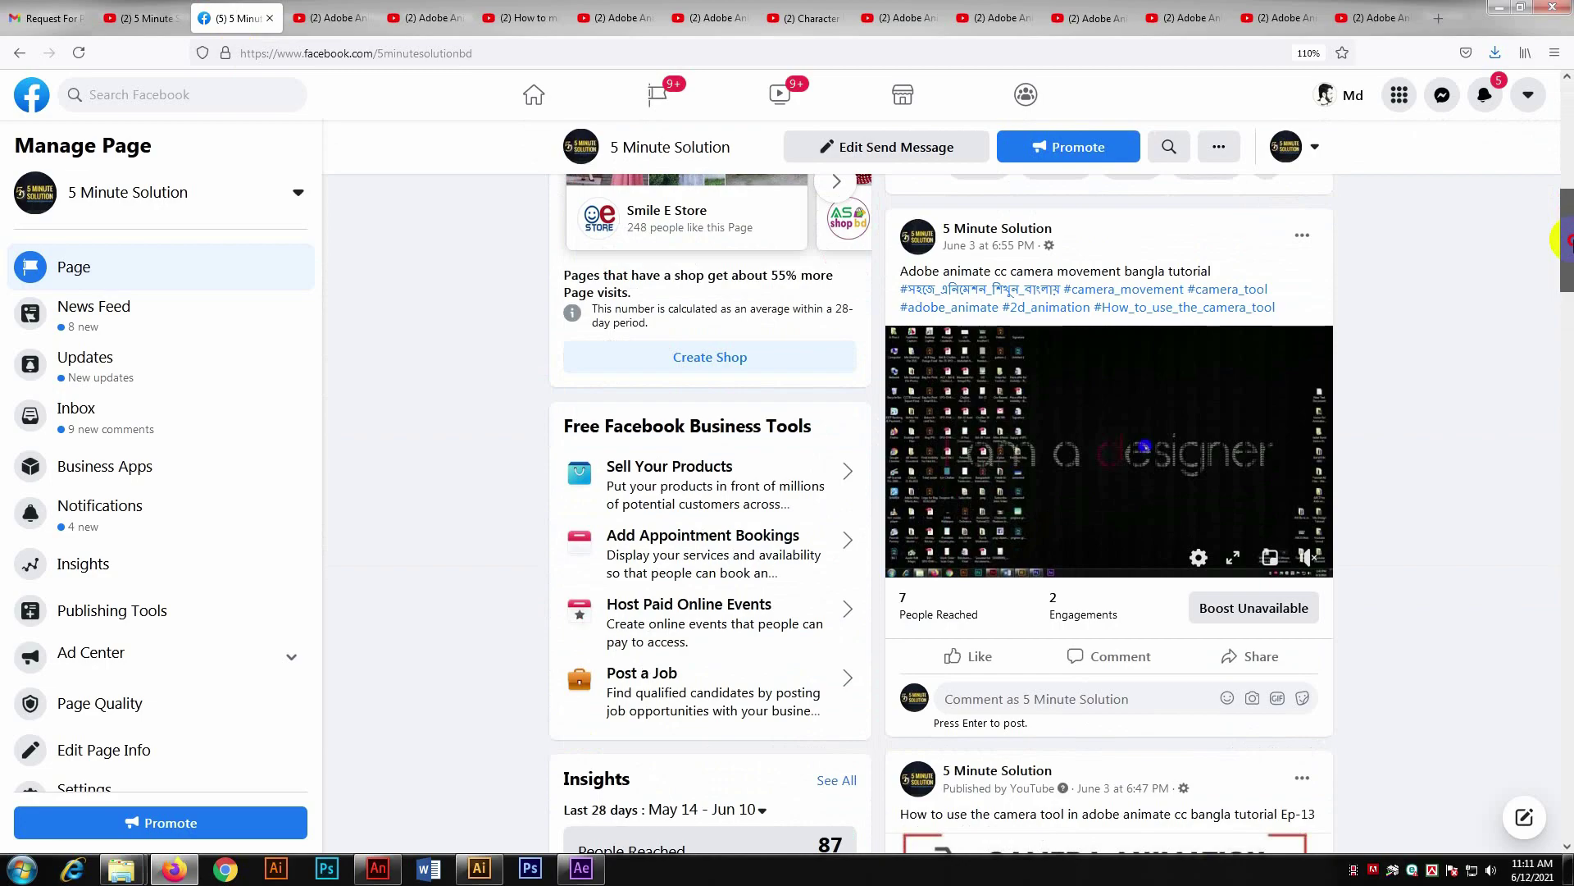